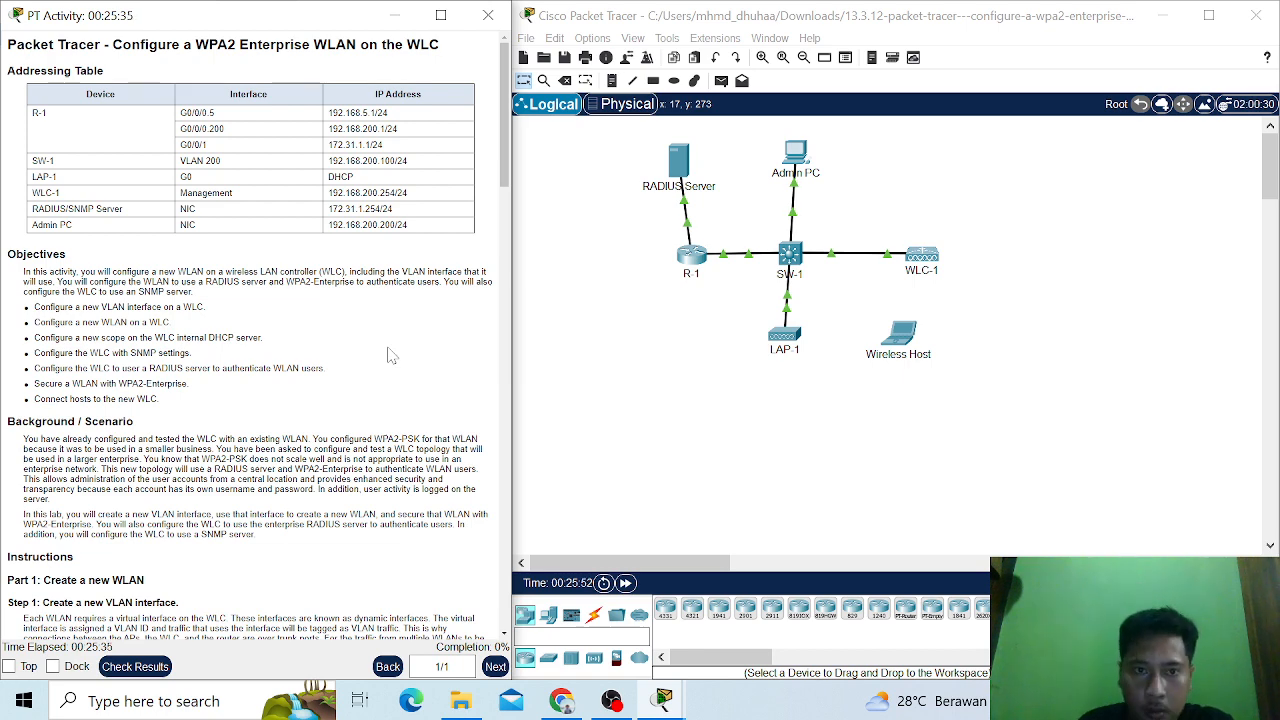
- Read the activity's addressing table, objectives and the Part 1 instructions for creating a new VLAN interface
scroll(306, 326, "down", 2)
scroll(306, 326, "up", 2)
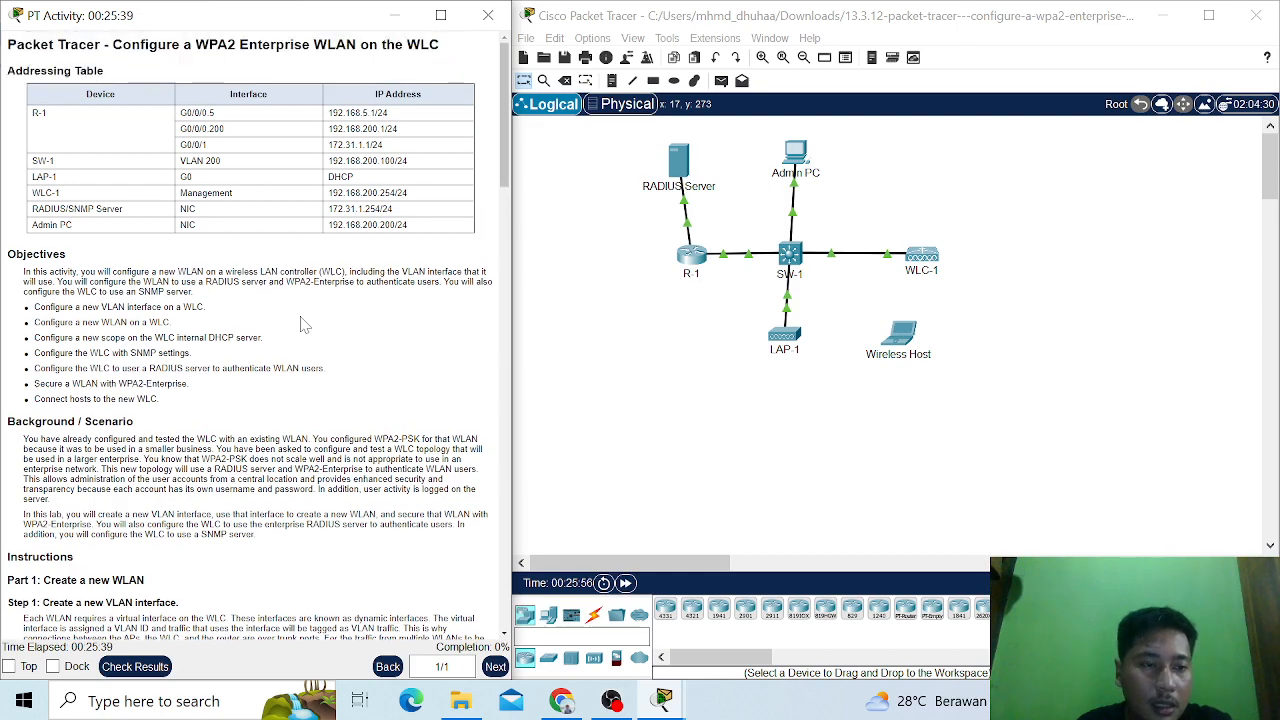
scroll(210, 332, "down", 1)
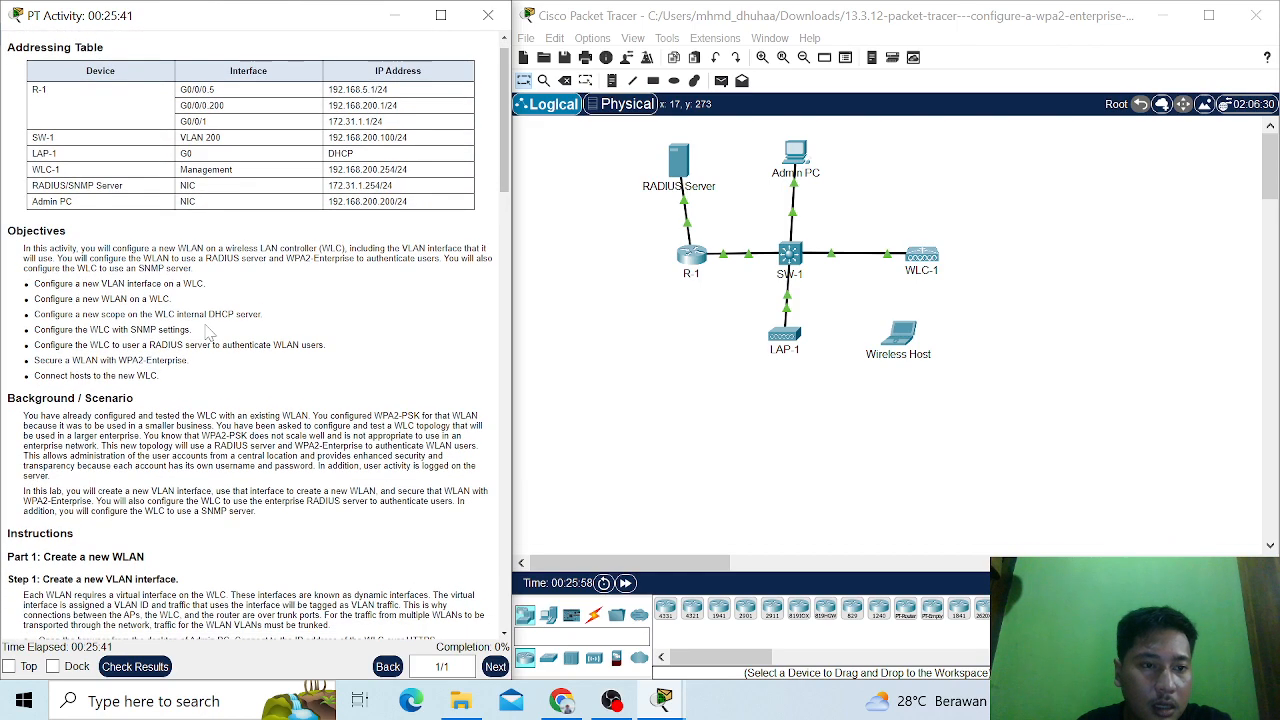
scroll(209, 334, "down", 1)
scroll(209, 333, "down", 2)
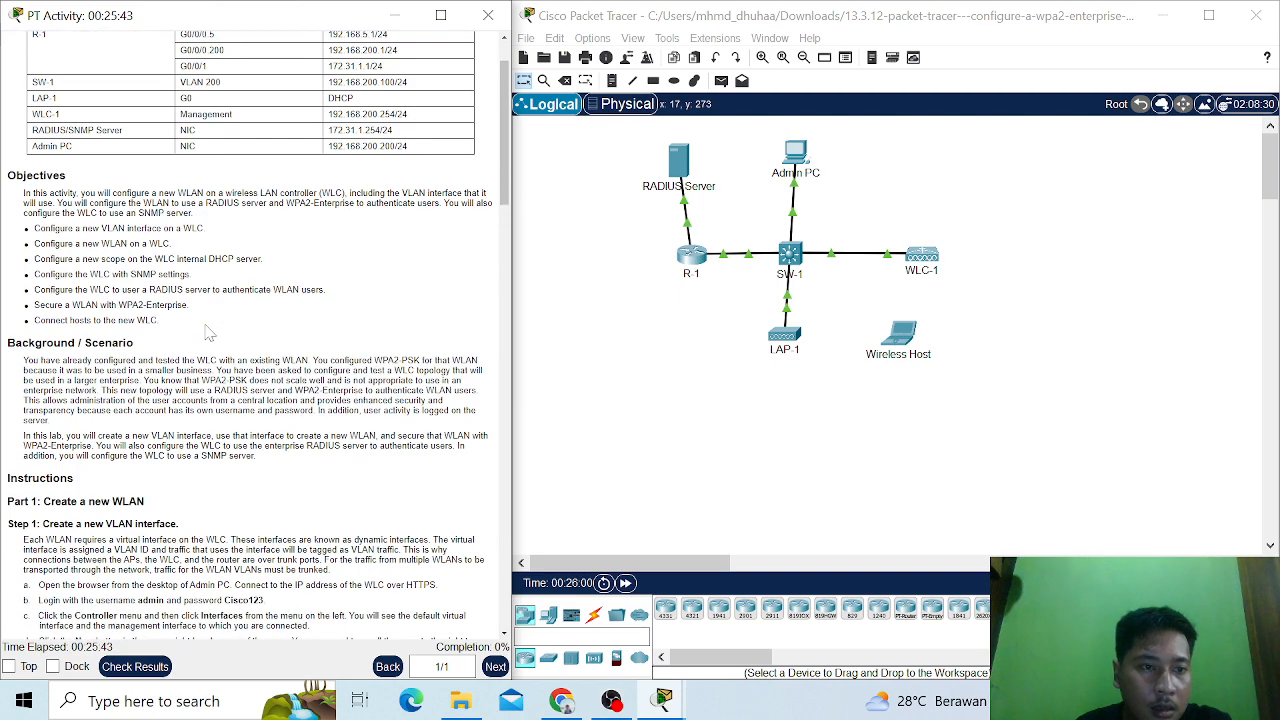
scroll(209, 333, "down", 1)
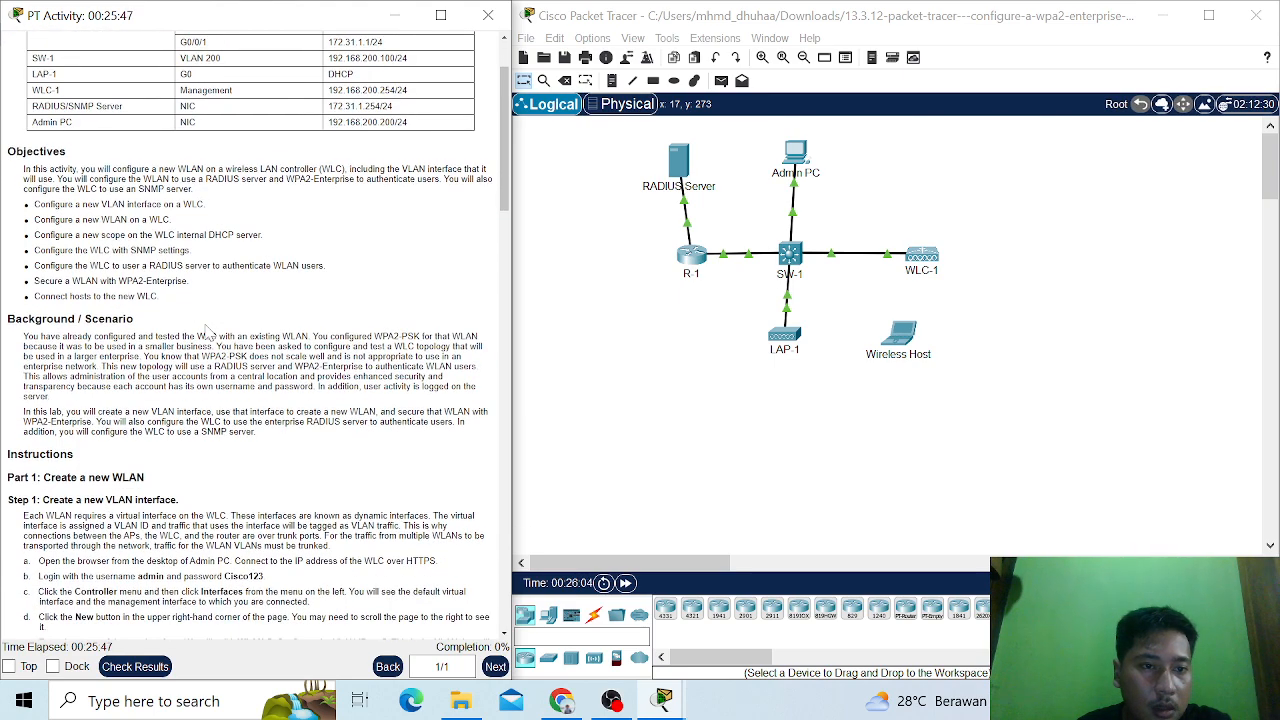
scroll(209, 332, "down", 2)
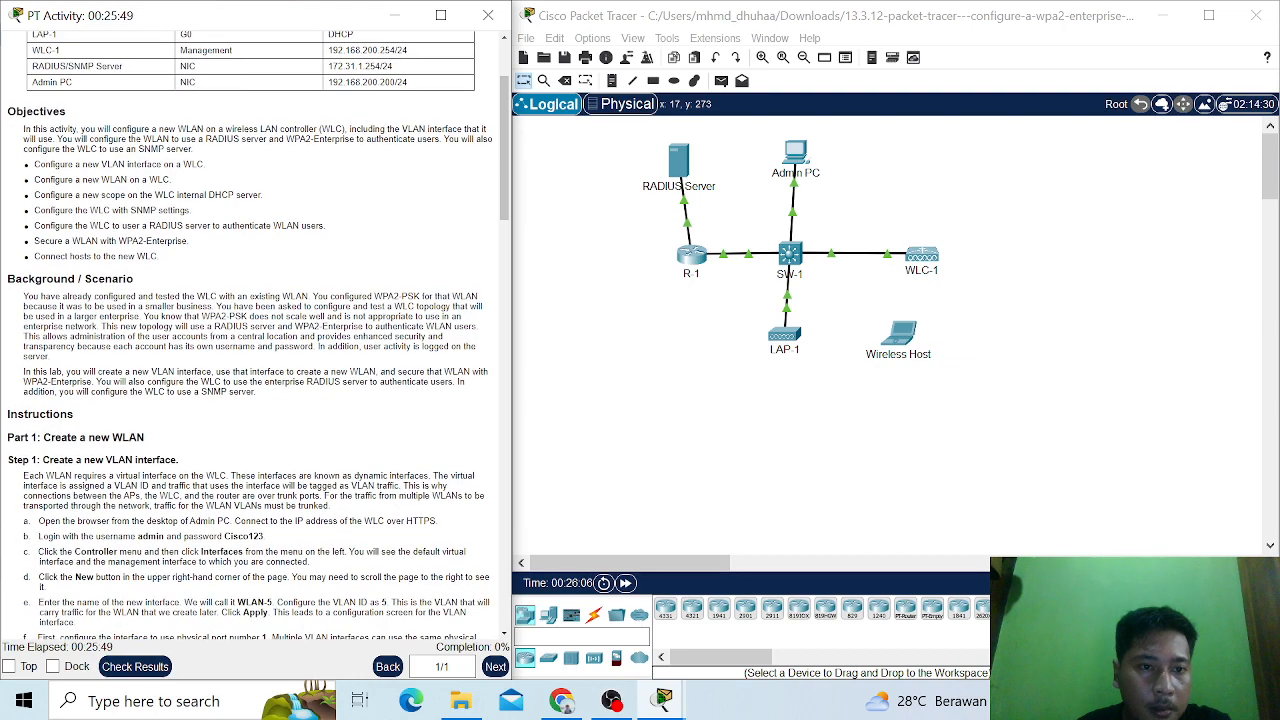
scroll(209, 333, "down", 2)
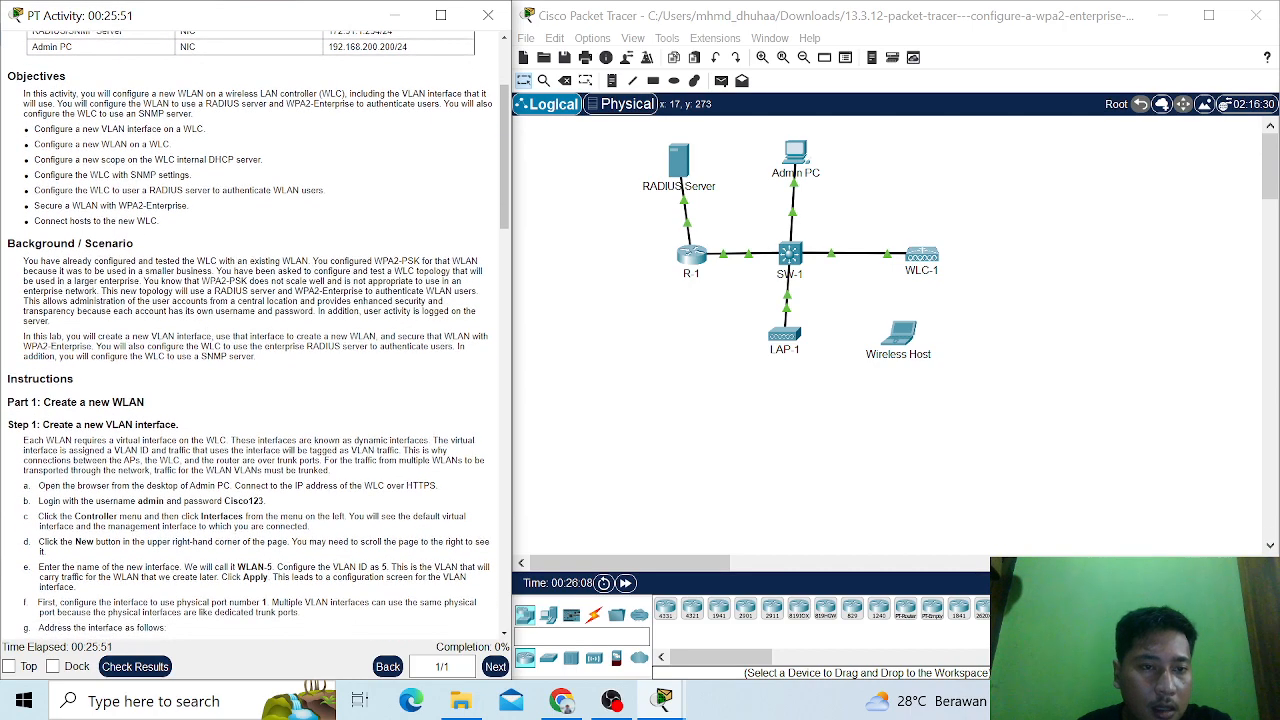
scroll(185, 240, "down", 1)
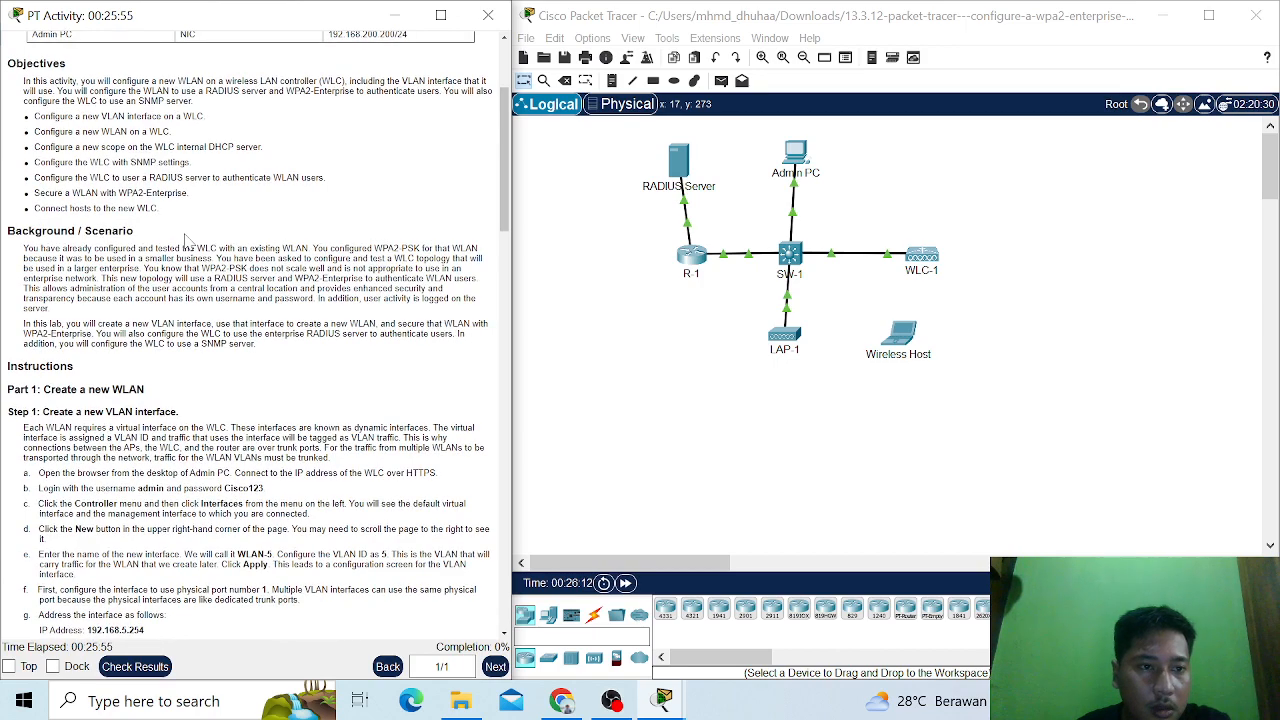
scroll(185, 240, "down", 3)
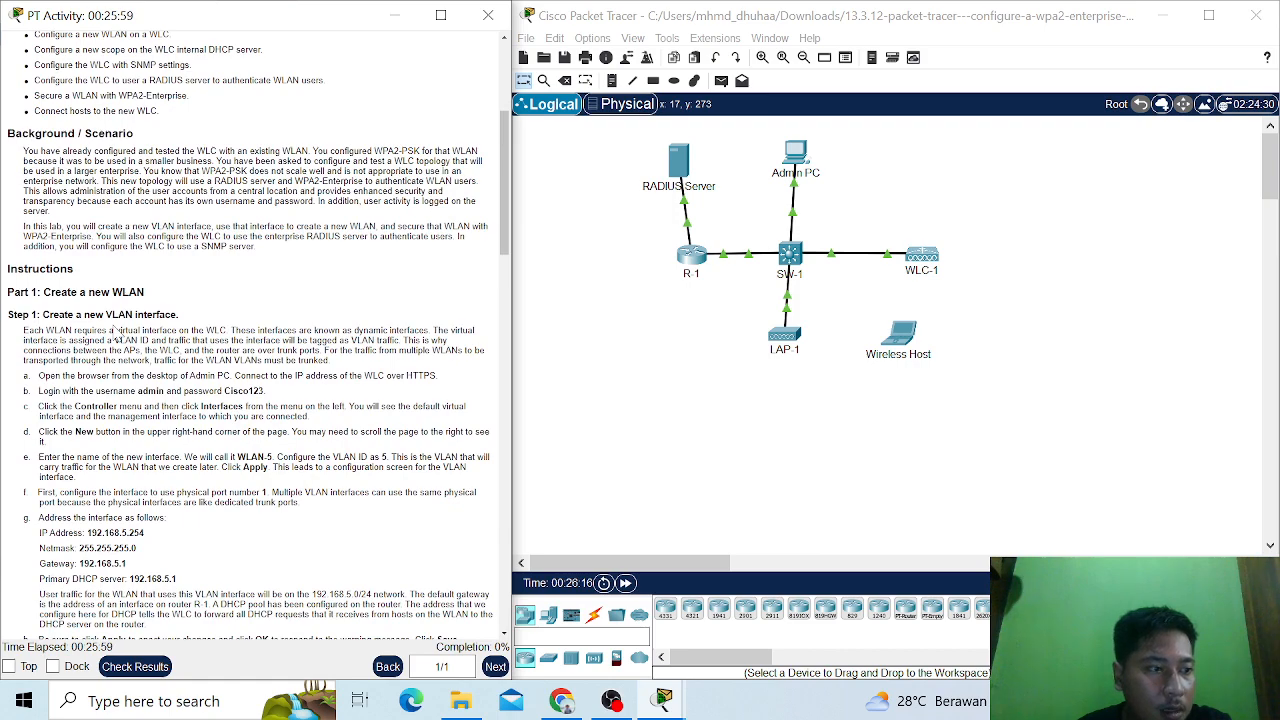
scroll(116, 335, "down", 1)
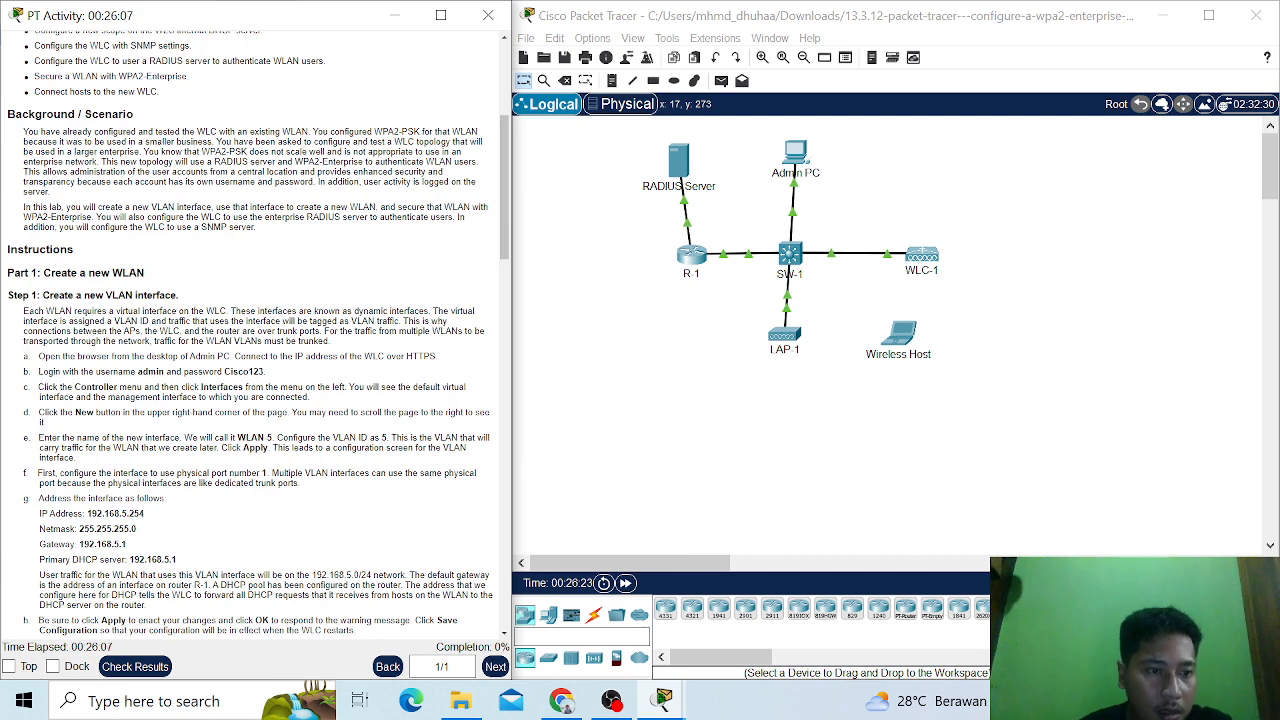
scroll(251, 333, "down", 2)
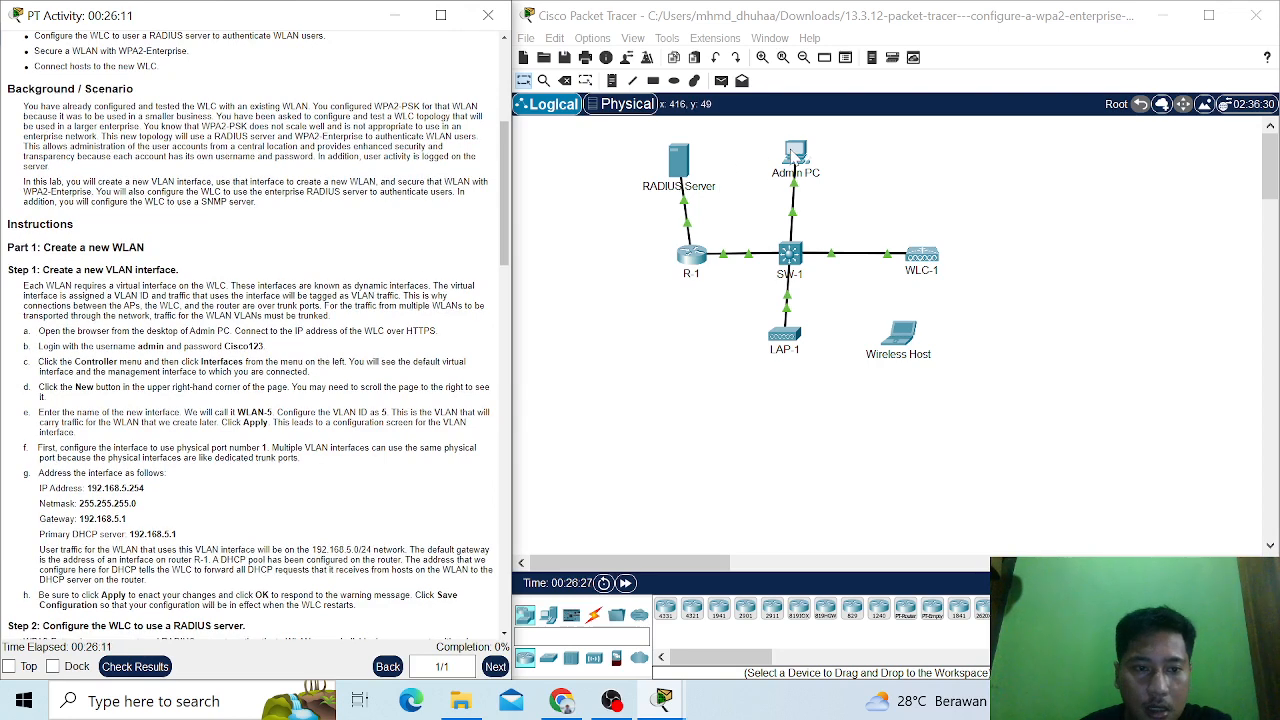
left_click(795, 152)
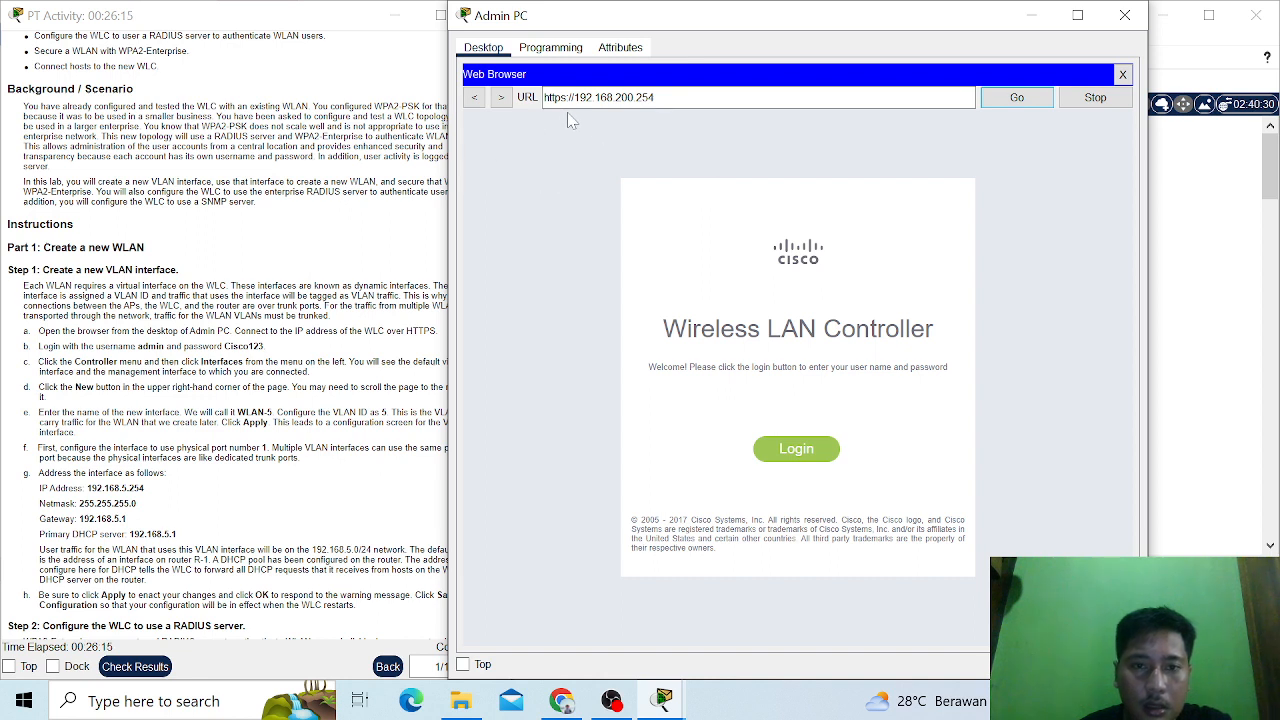
left_click(657, 97)
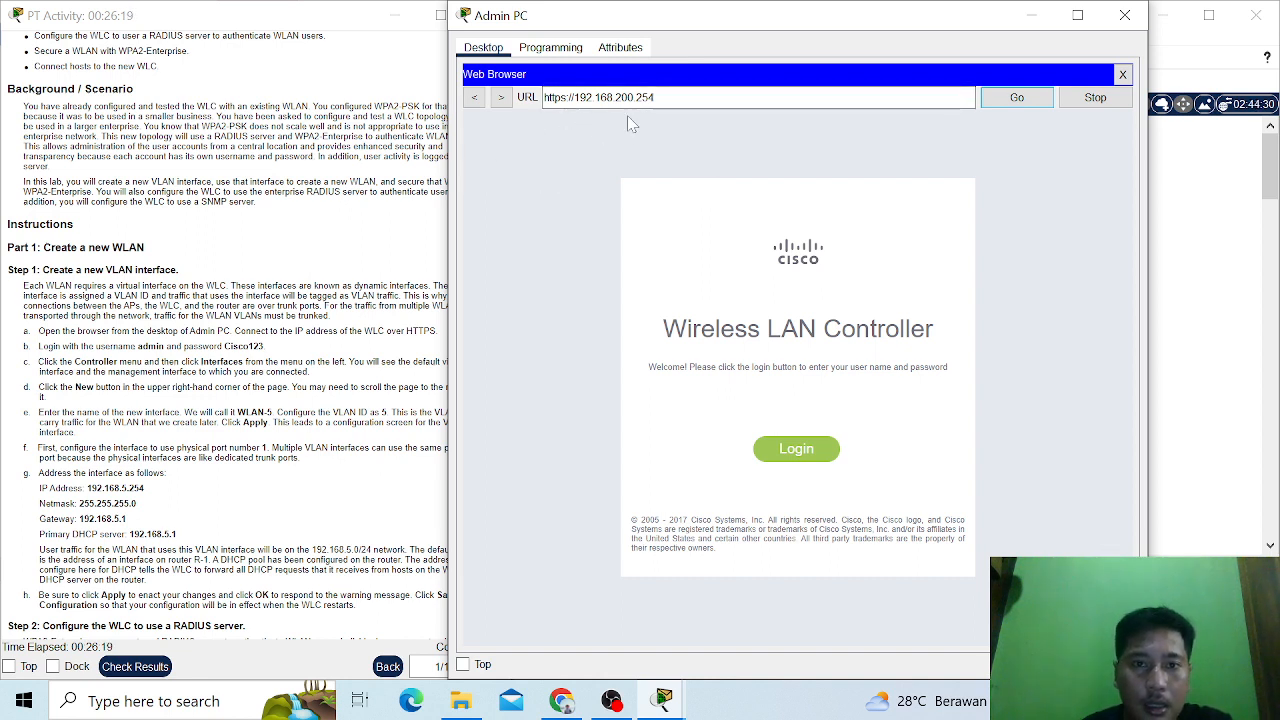
scroll(226, 340, "up", 3)
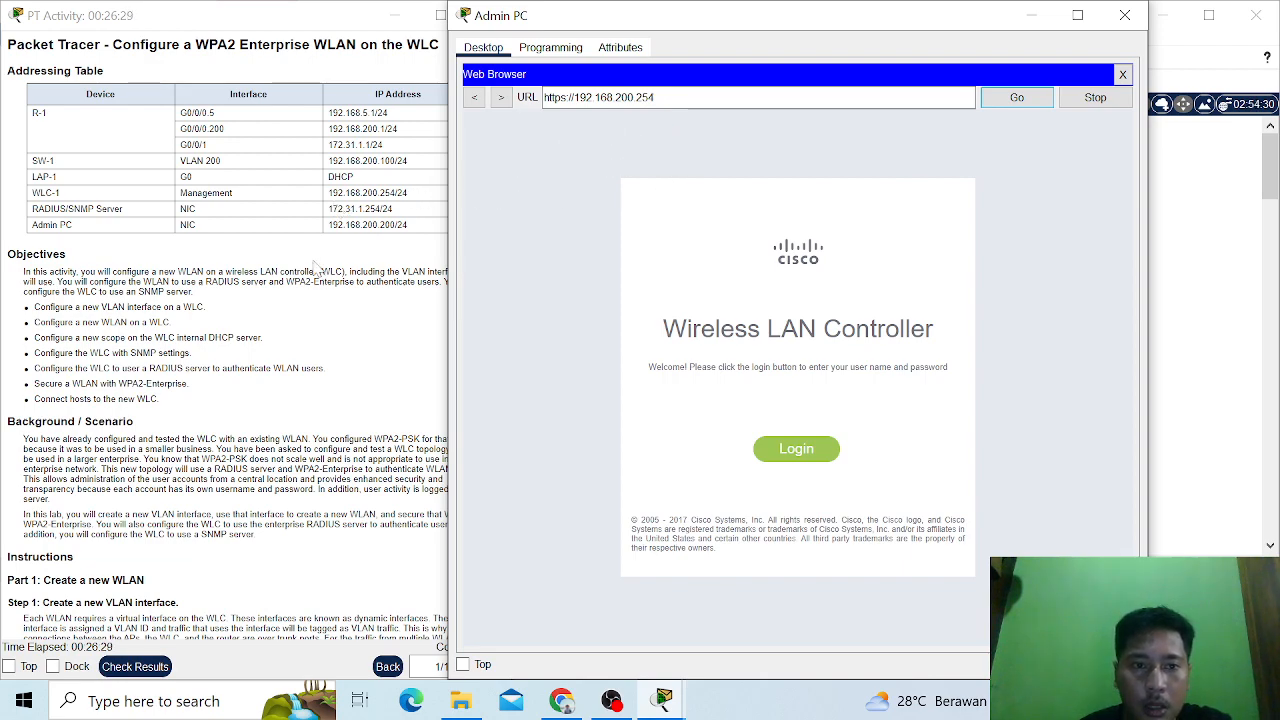
scroll(319, 270, "down", 3)
scroll(210, 257, "down", 4)
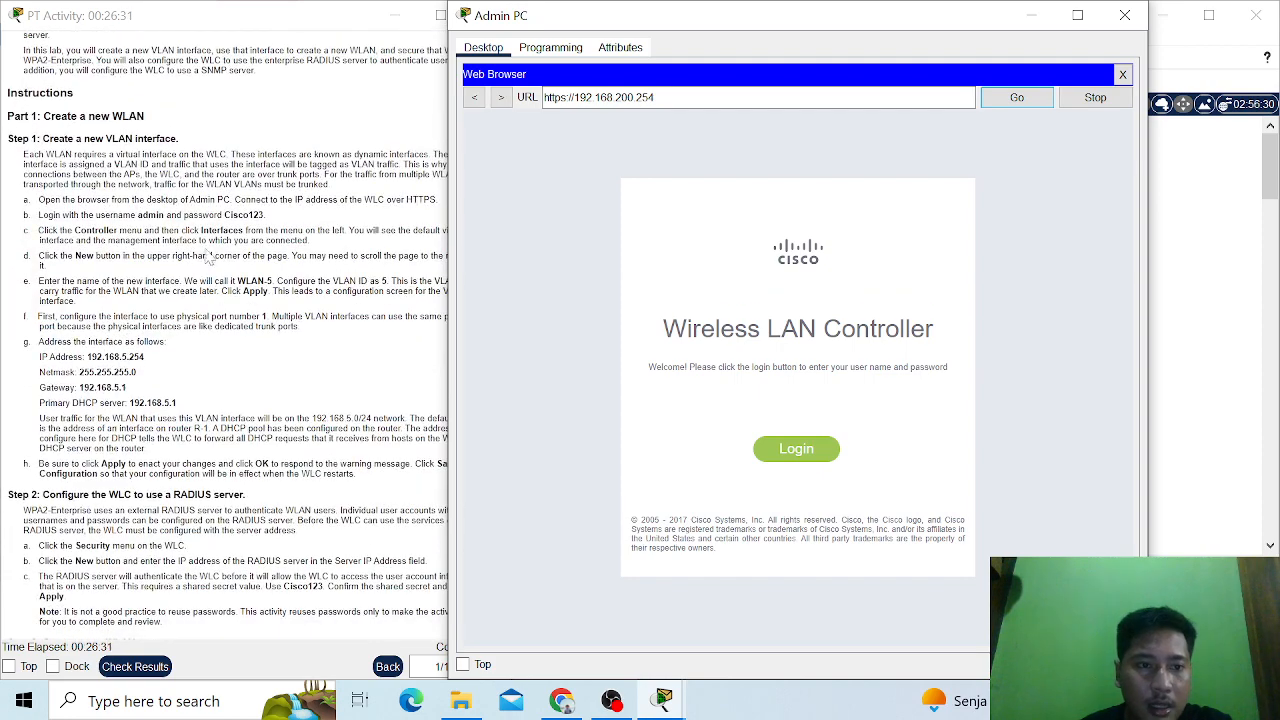
- Log in to the wireless LAN controller with the user name admin and the account password
left_click(816, 454)
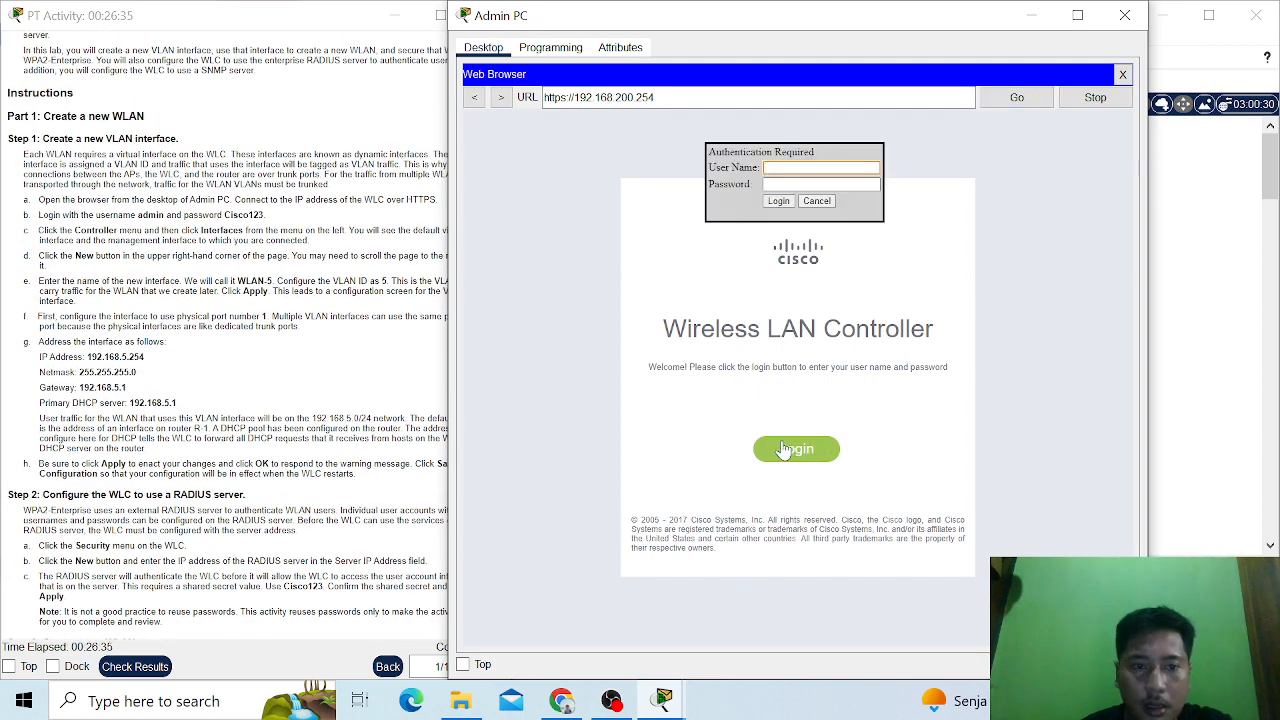
type("ad")
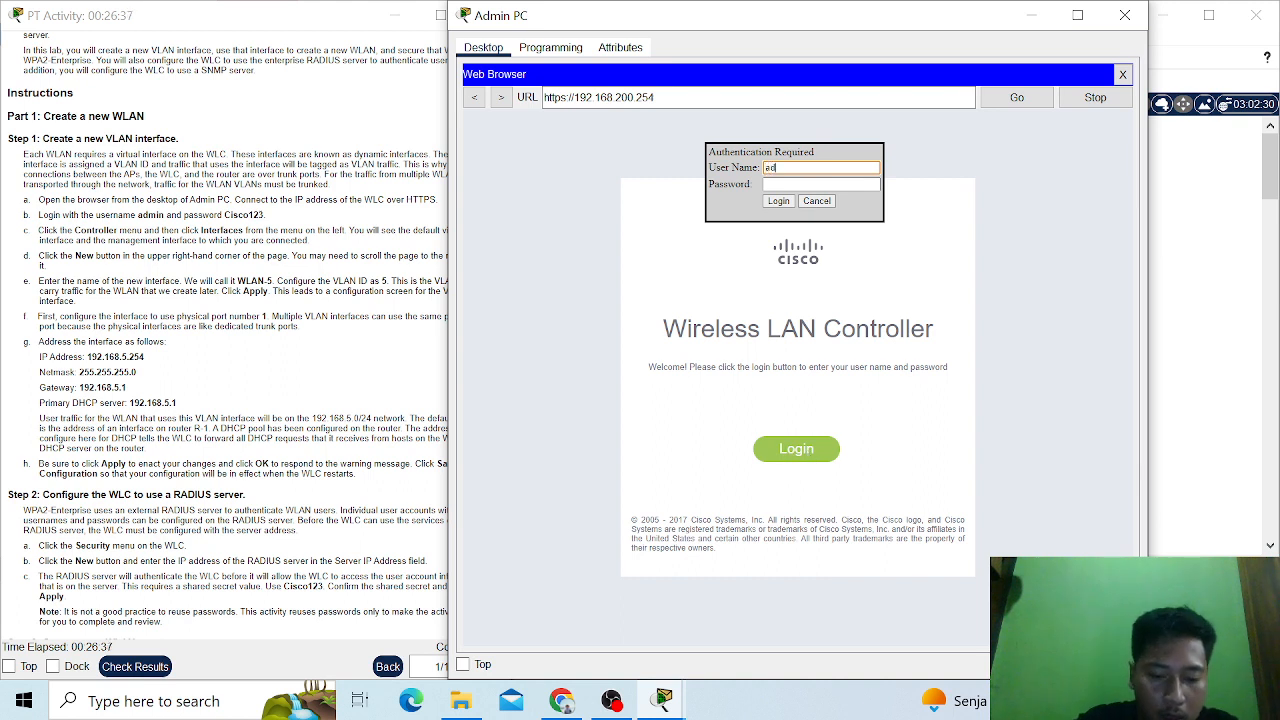
type("min")
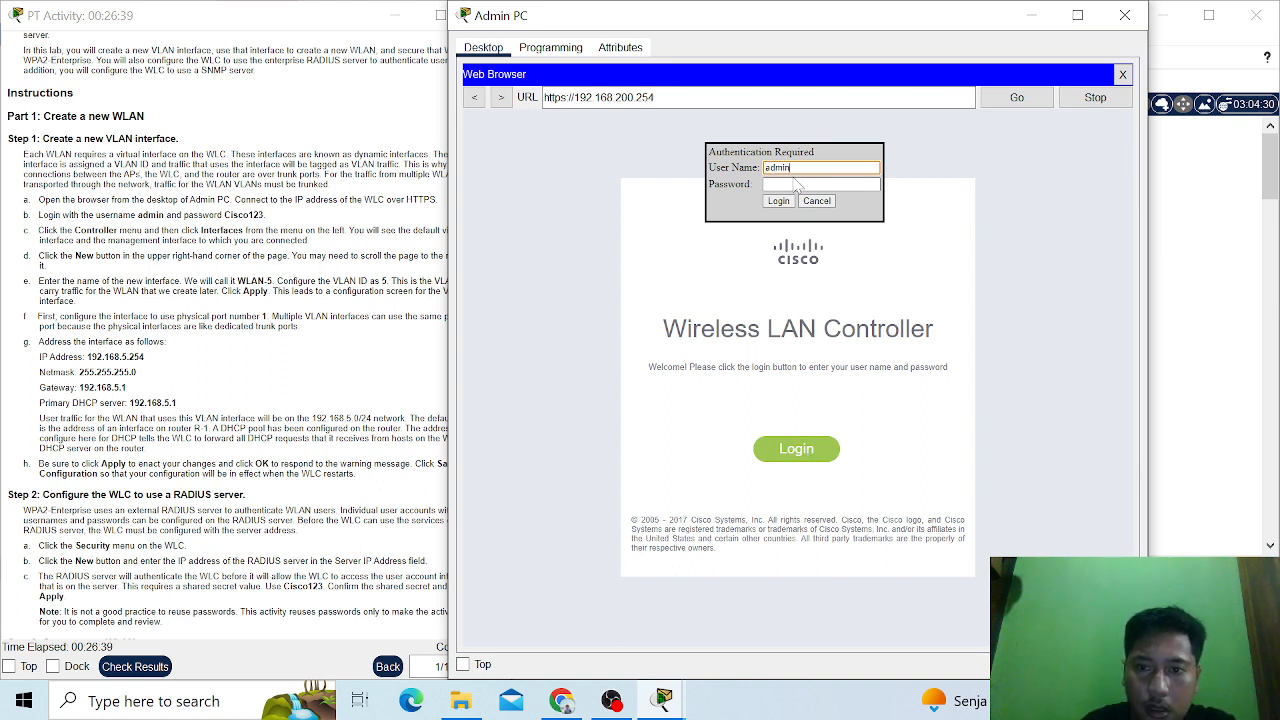
key("Tab")
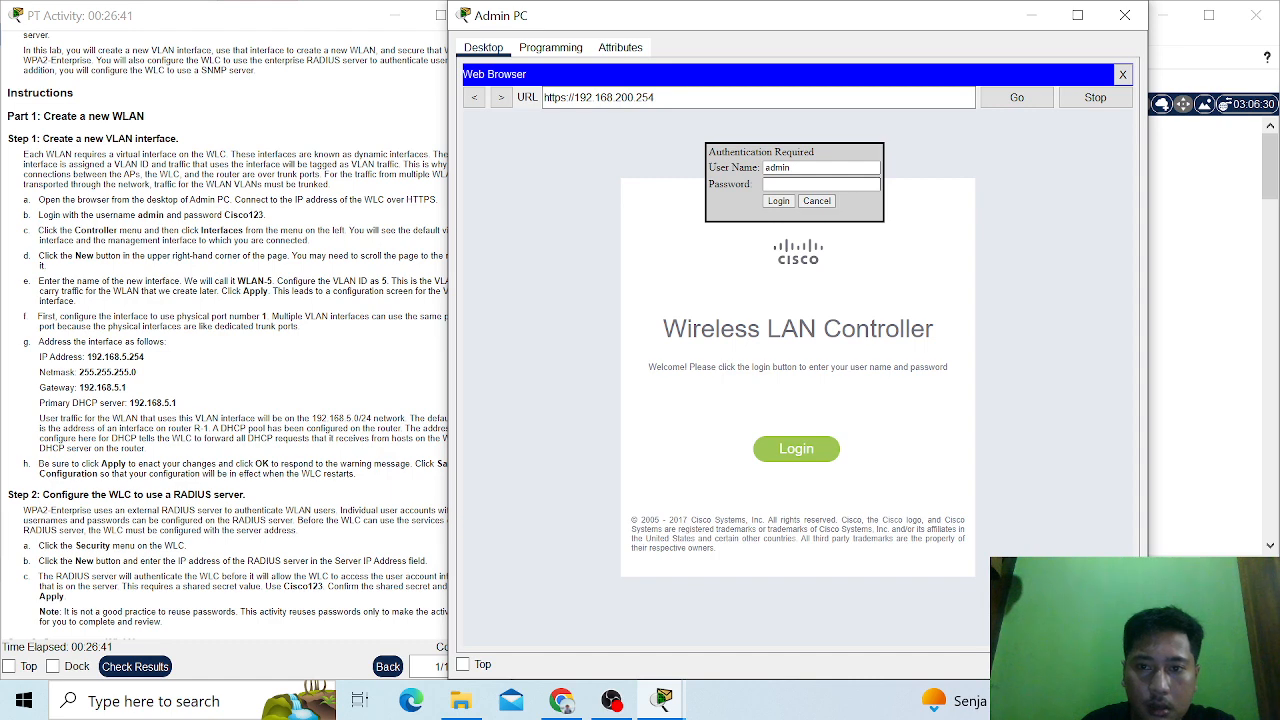
type("C")
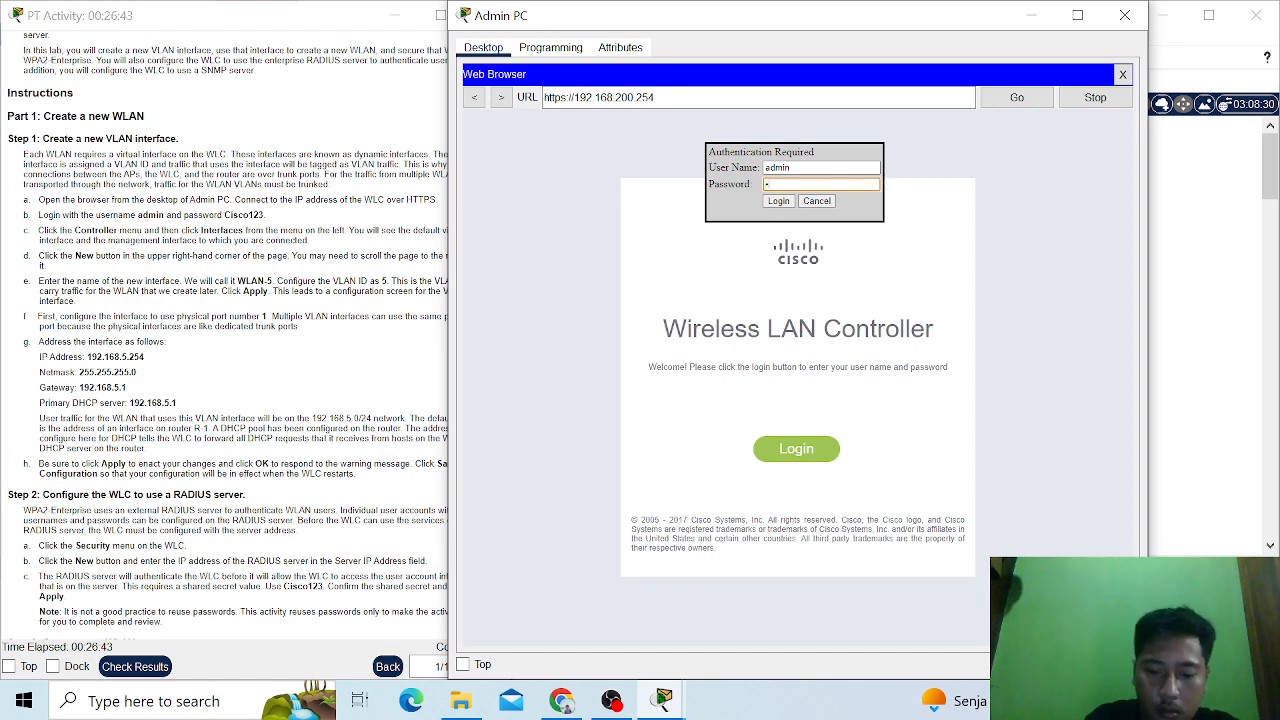
type("isco1")
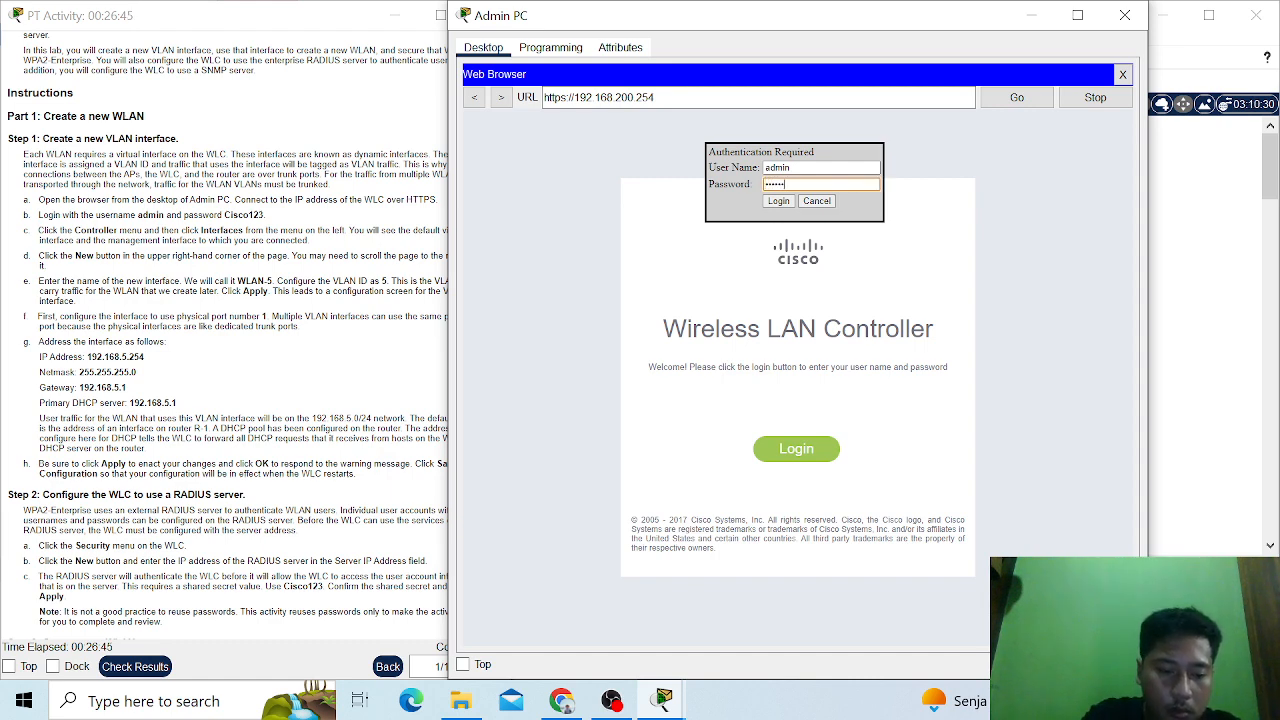
type("23")
left_click(774, 203)
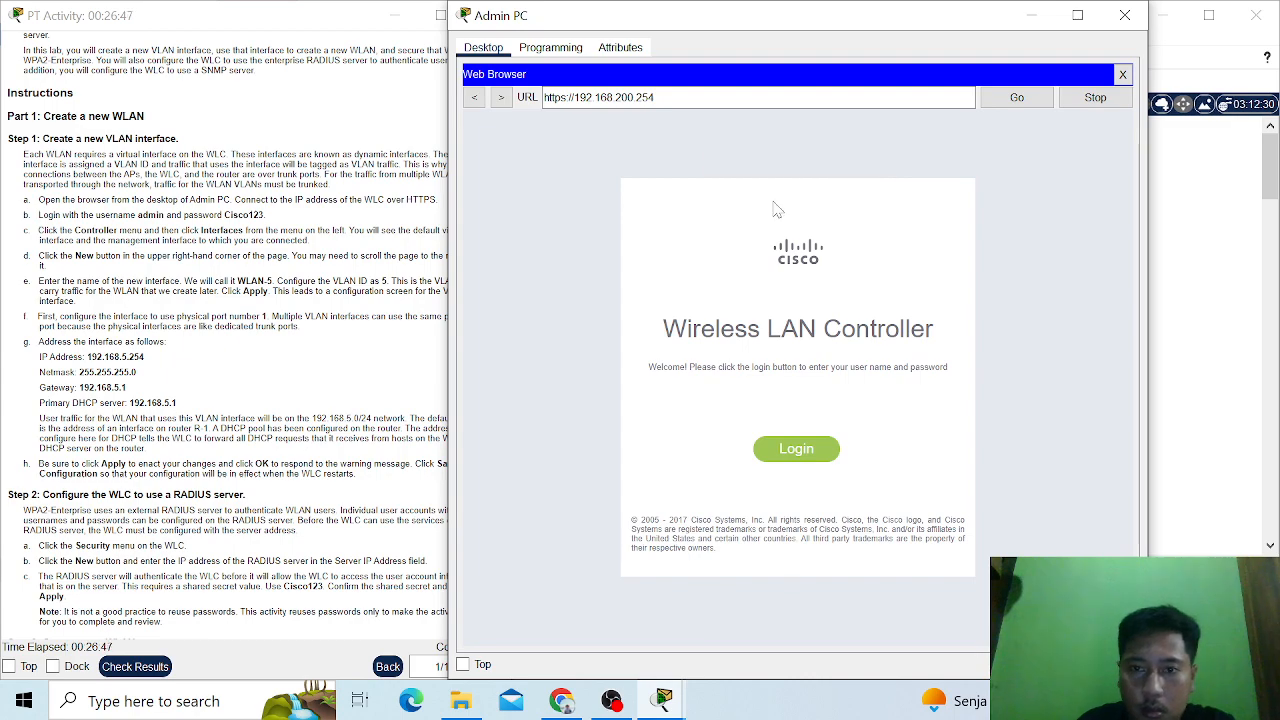
scroll(186, 273, "down", 1)
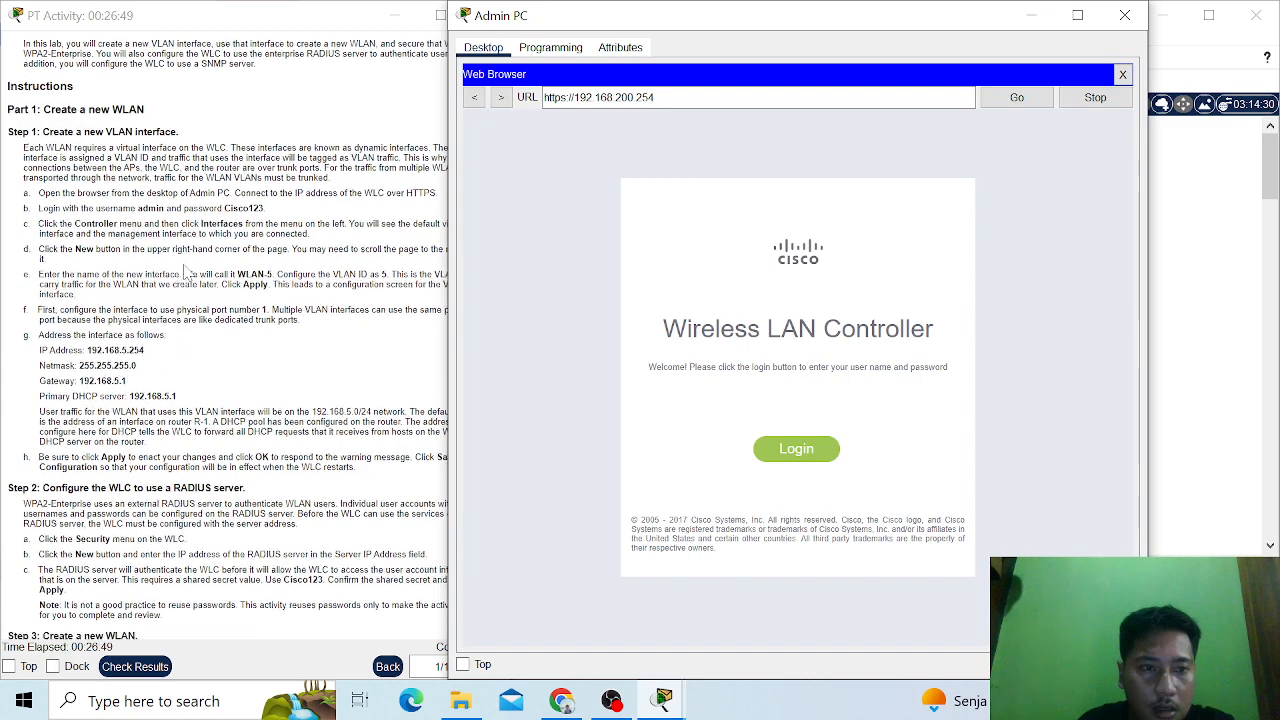
scroll(187, 273, "up", 1)
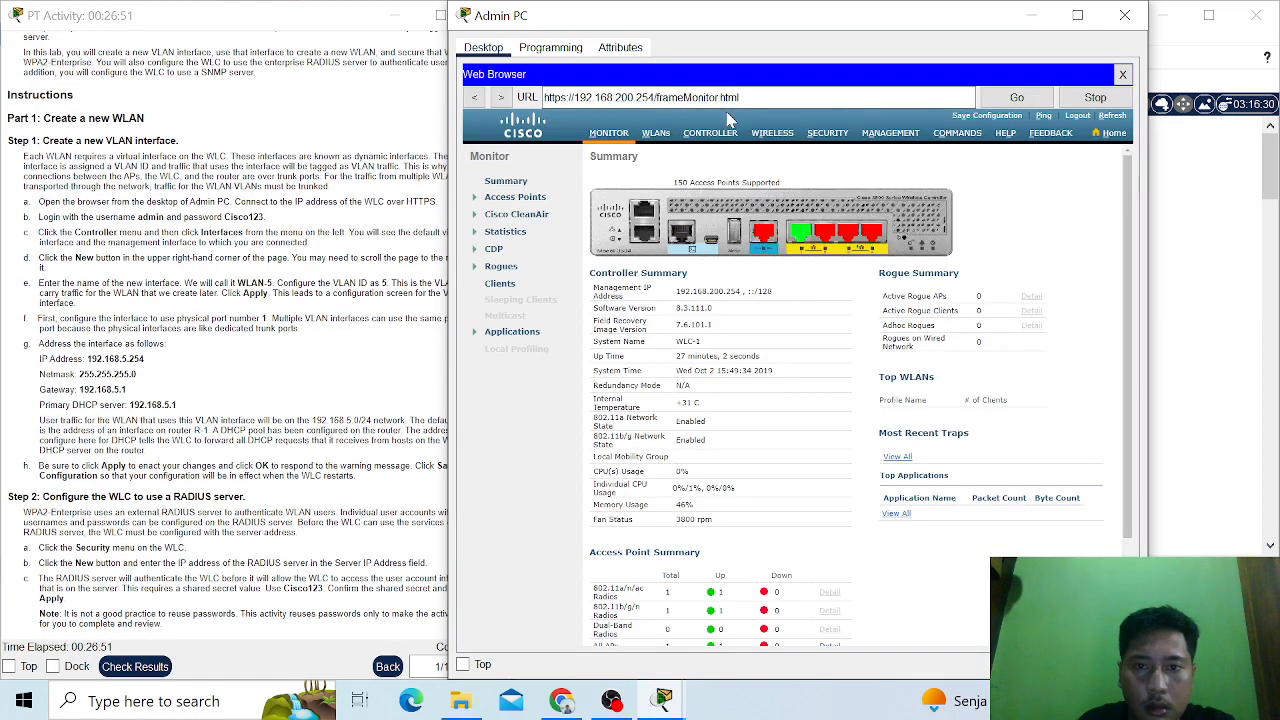
- Open the controller's interface list and start creating a new interface, dismissing any alert about the empty form
left_click(712, 134)
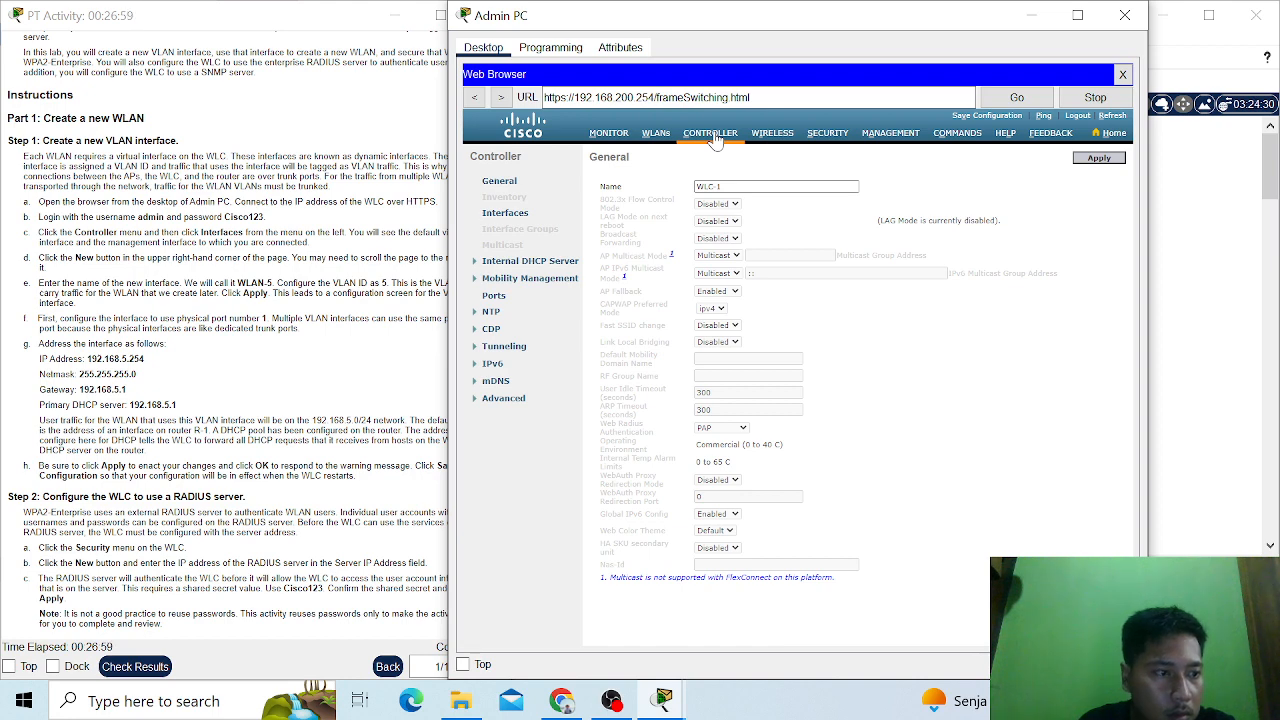
left_click(497, 215)
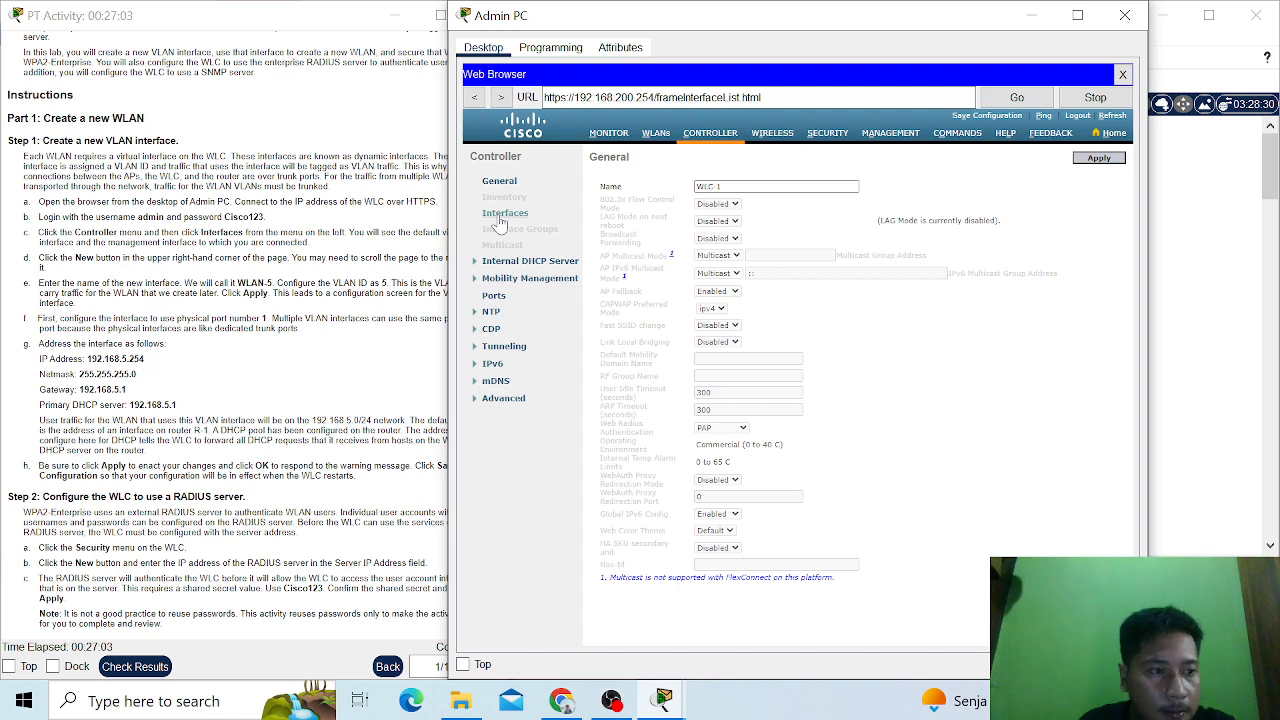
scroll(1005, 261, "right", 1)
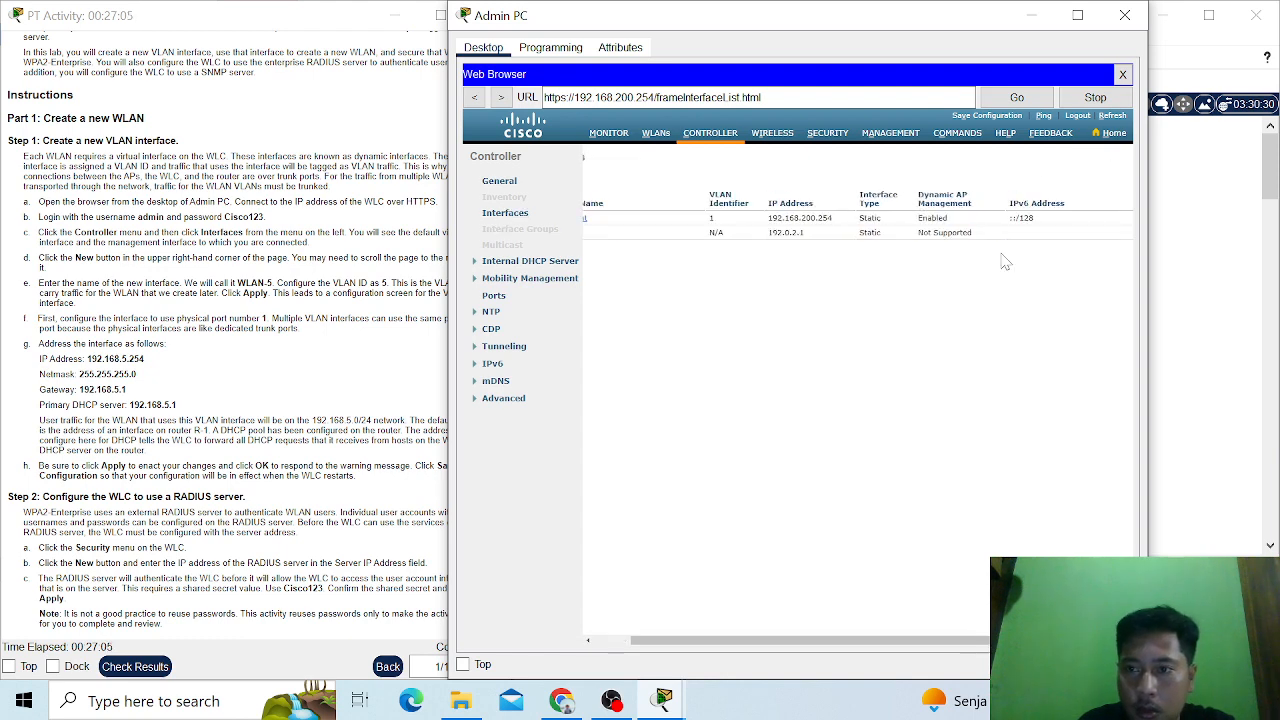
scroll(1005, 261, "right", 2)
left_click(1105, 159)
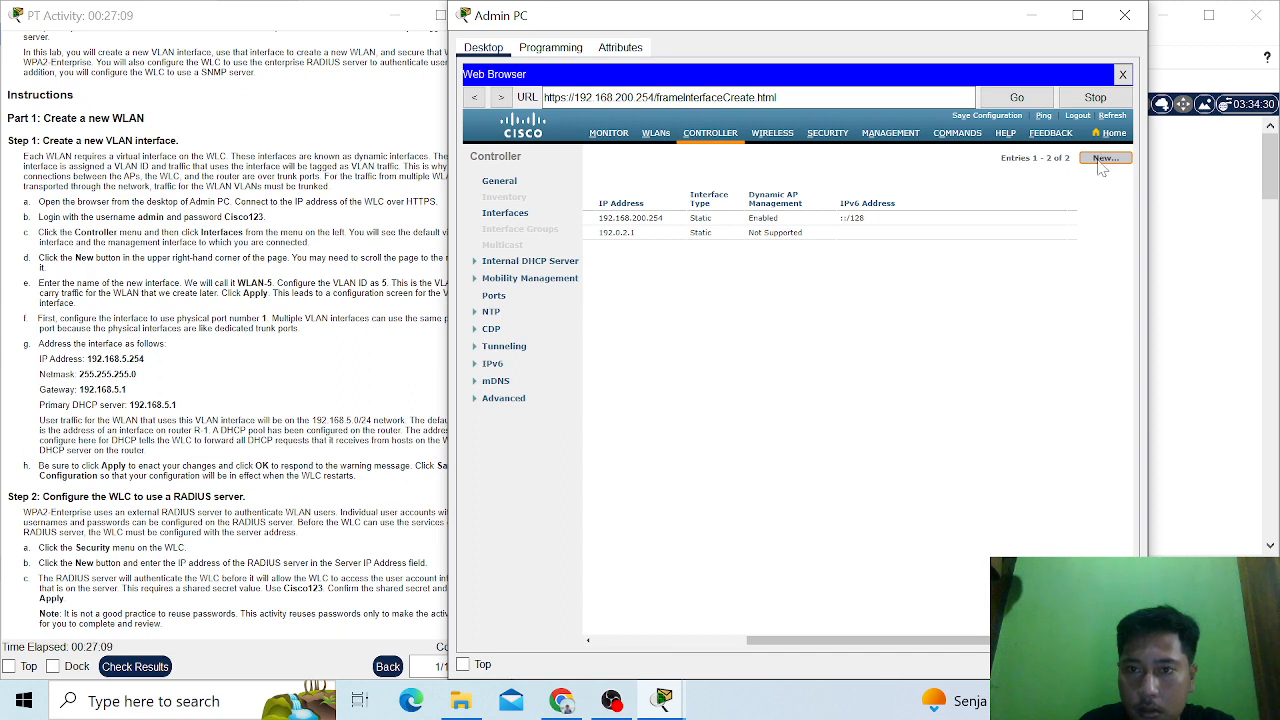
left_click(1099, 160)
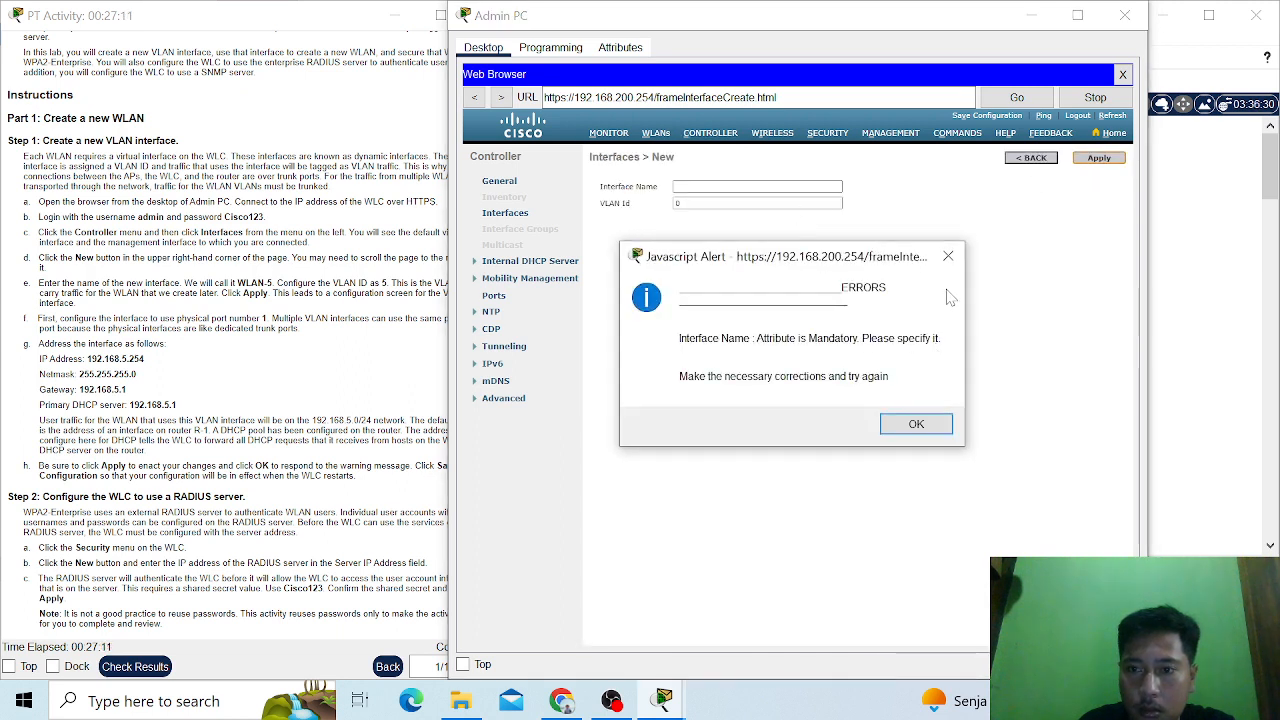
left_click(949, 257)
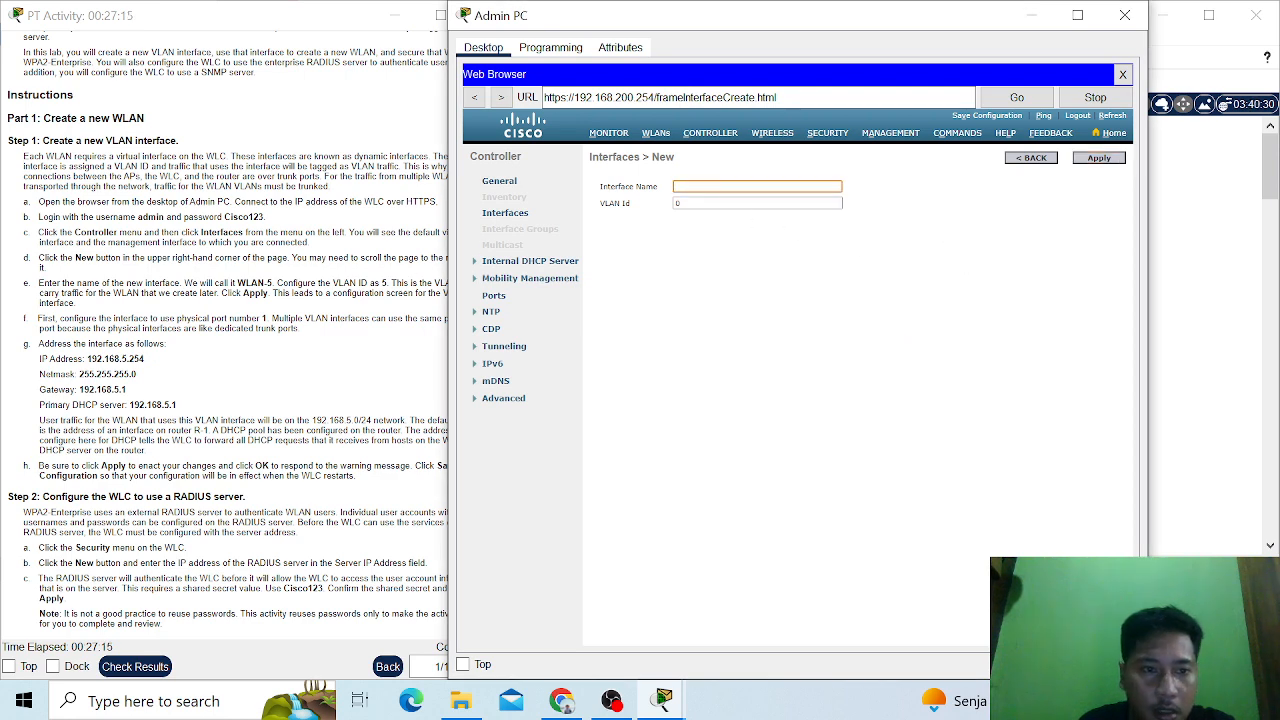
- Name the new interface WLAN-5 and set its VLAN ID to 5
scroll(224, 340, "down", 1)
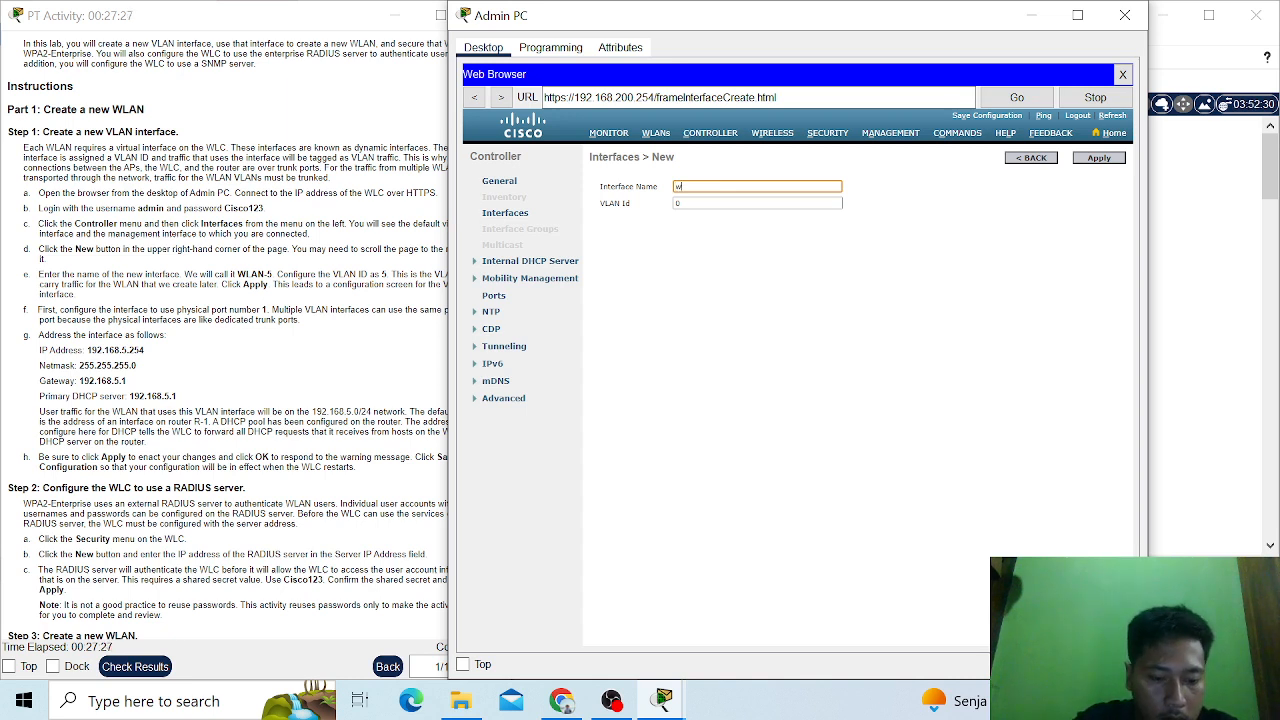
key("BackSpace")
type("W")
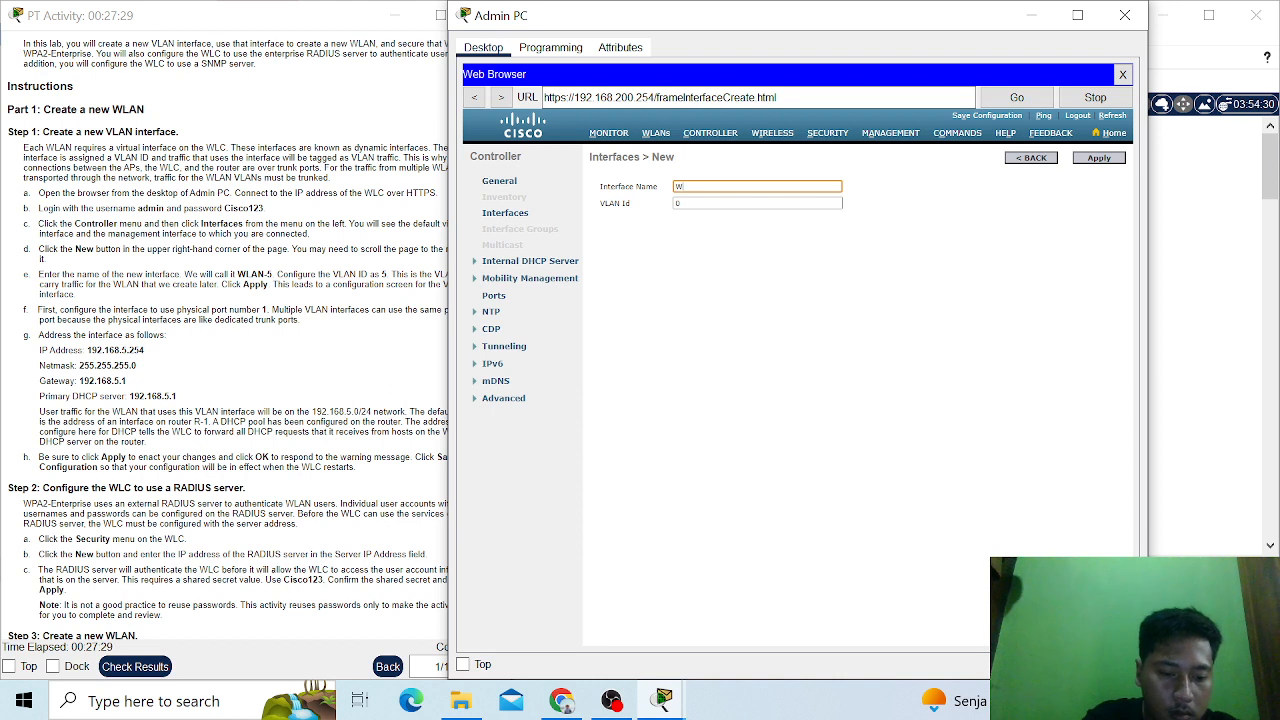
type("LAN1")
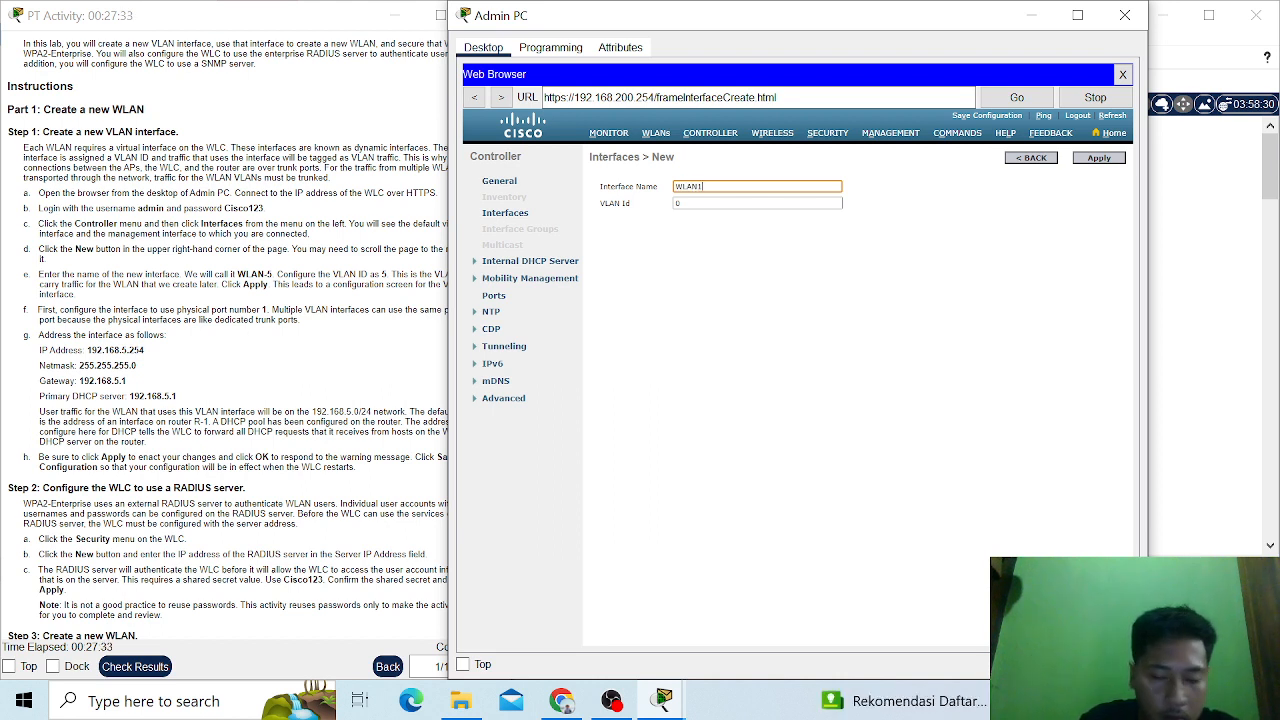
key("BackSpace")
type("-5")
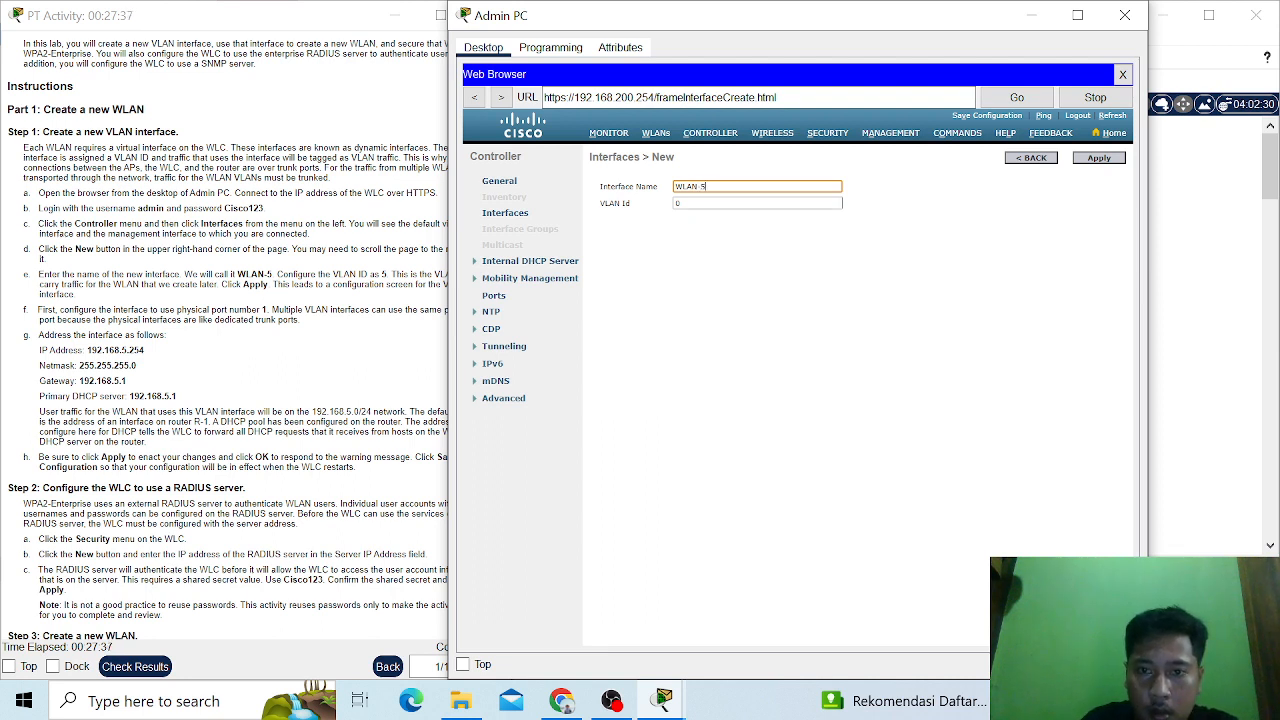
left_click(689, 204)
key("BackSpace")
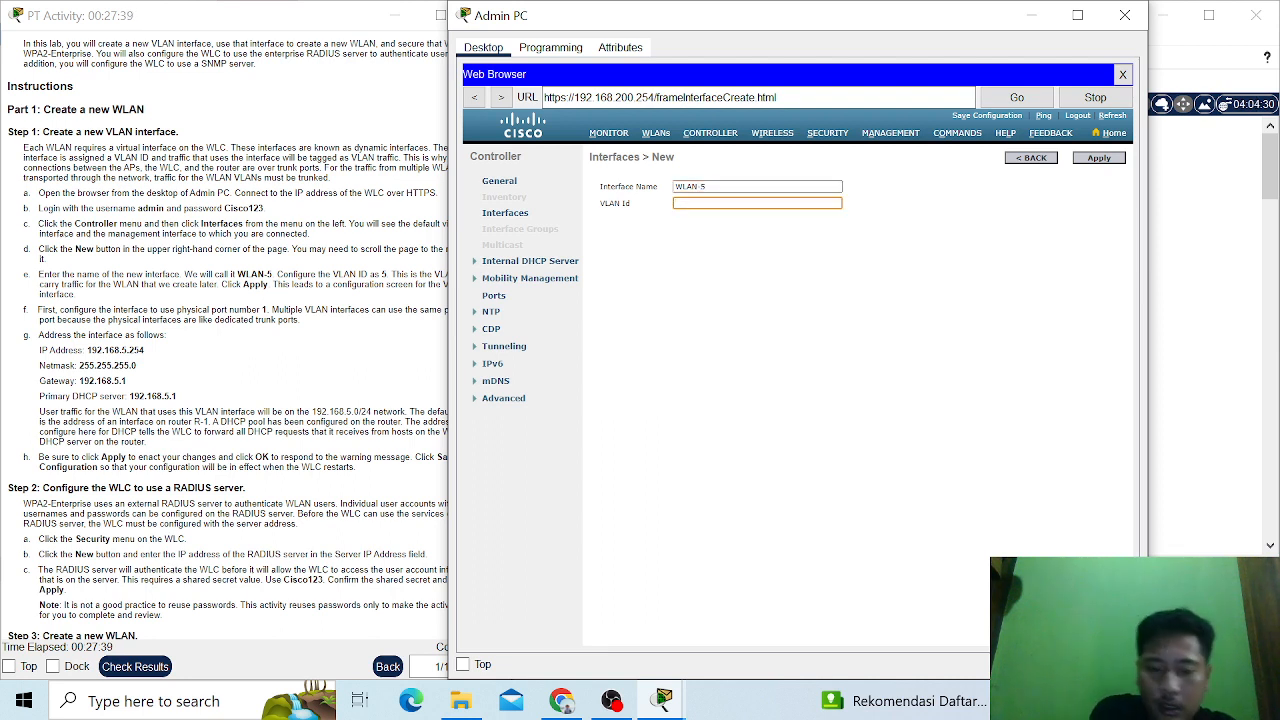
type("5")
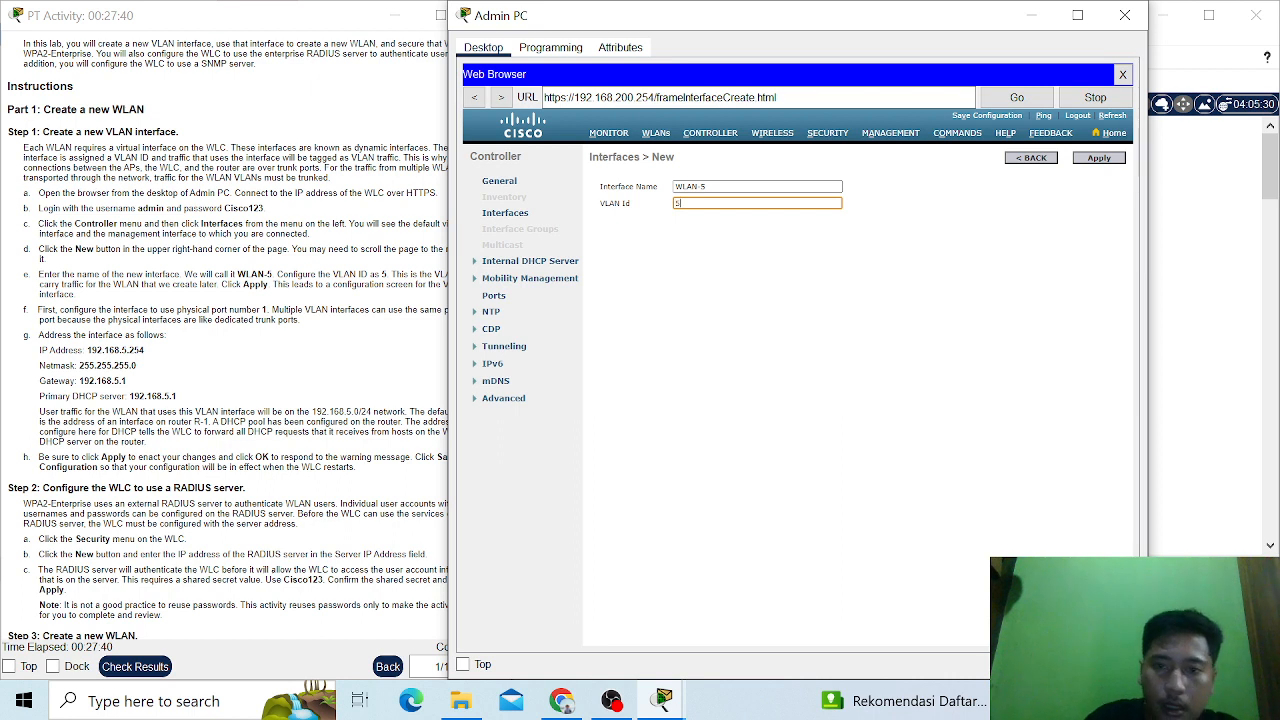
- Create the WLAN-5 interface with the entered name and VLAN ID, and set its physical port number to 1
left_click(1090, 161)
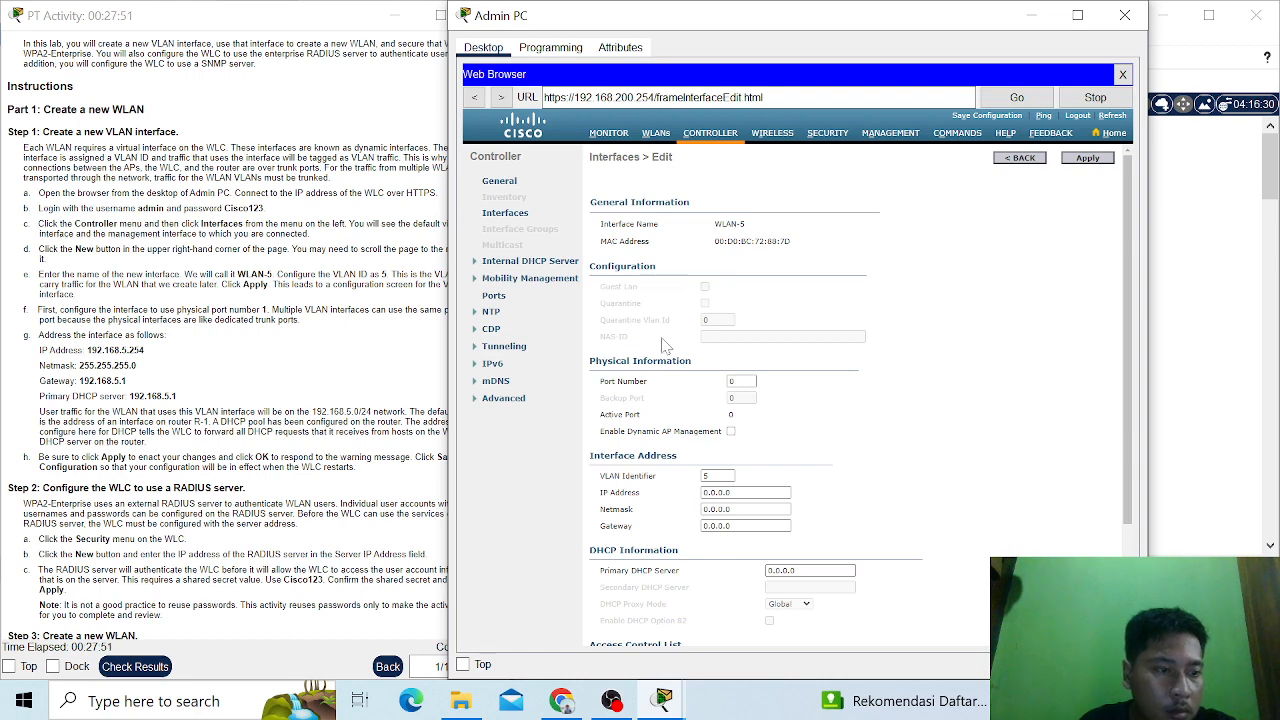
scroll(670, 315, "down", 3)
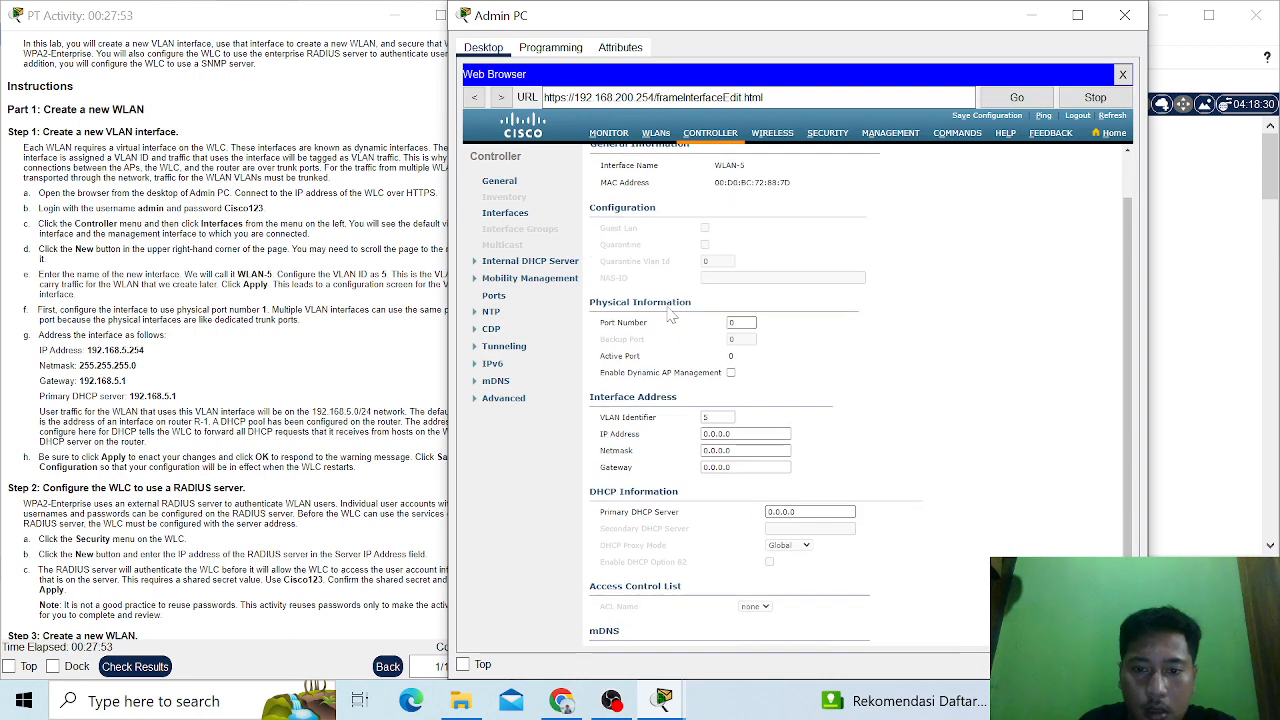
scroll(670, 315, "up", 3)
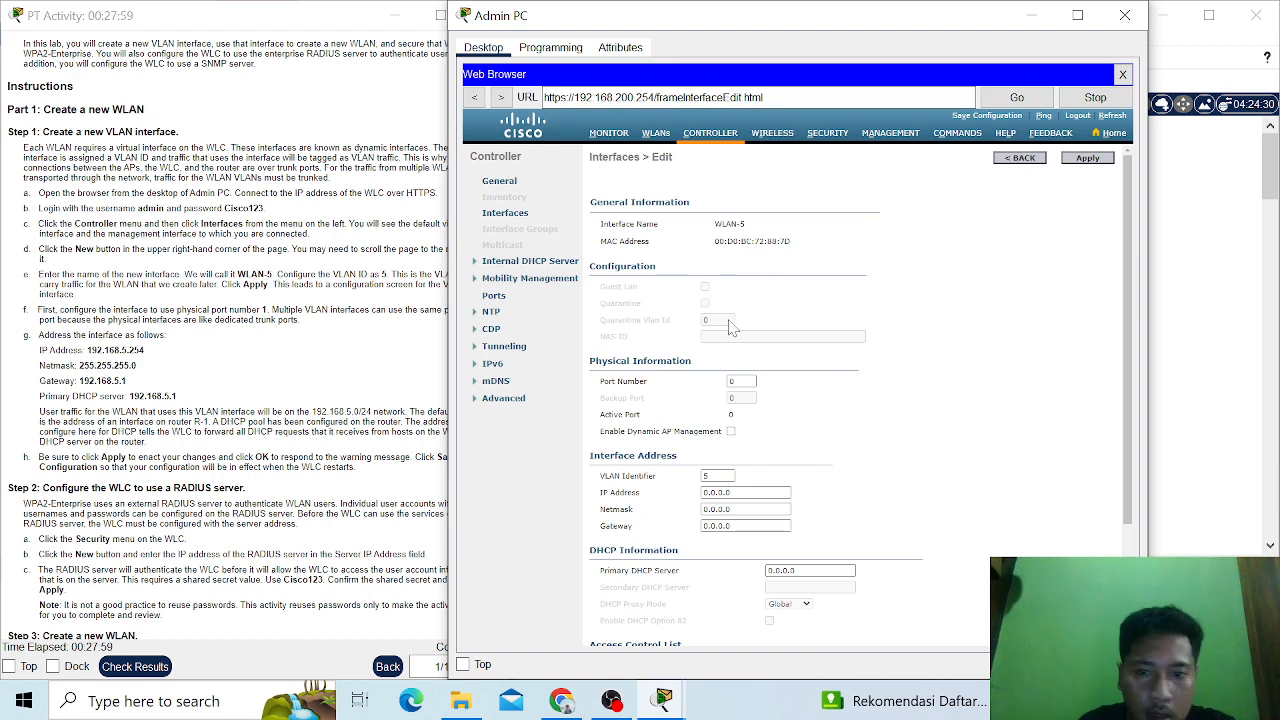
scroll(730, 327, "down", 2)
scroll(730, 327, "up", 2)
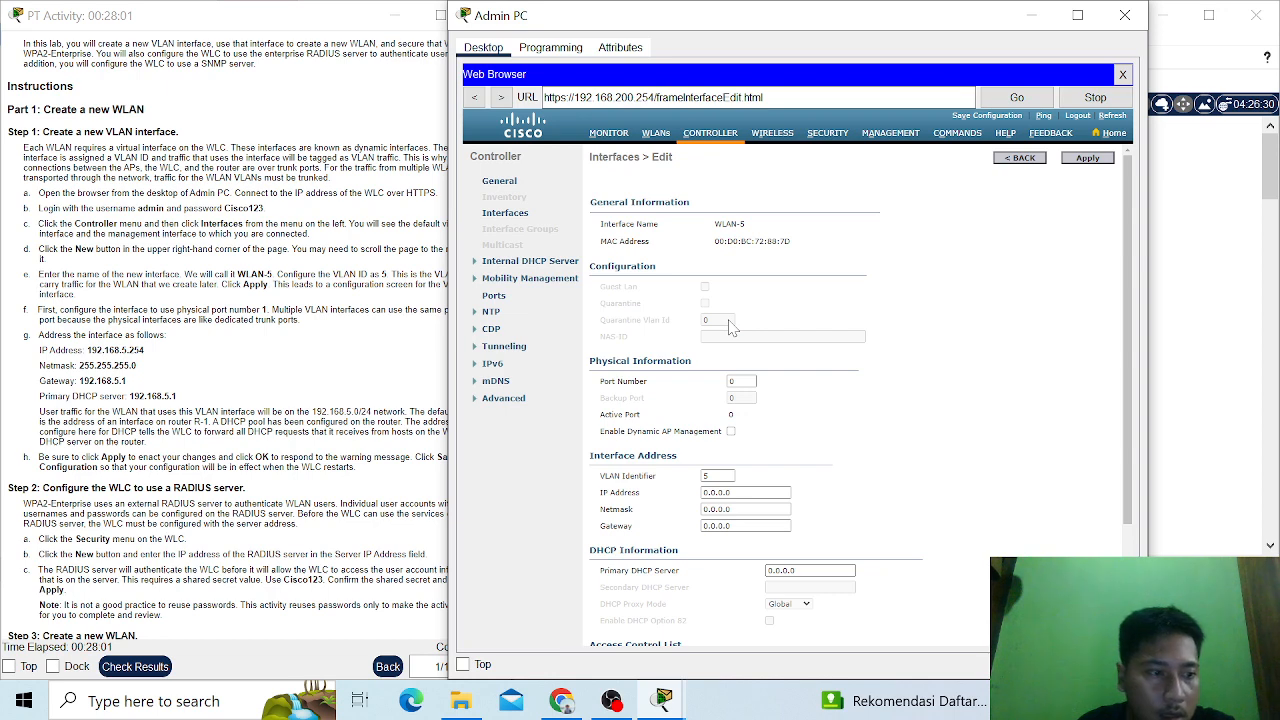
scroll(730, 327, "down", 6)
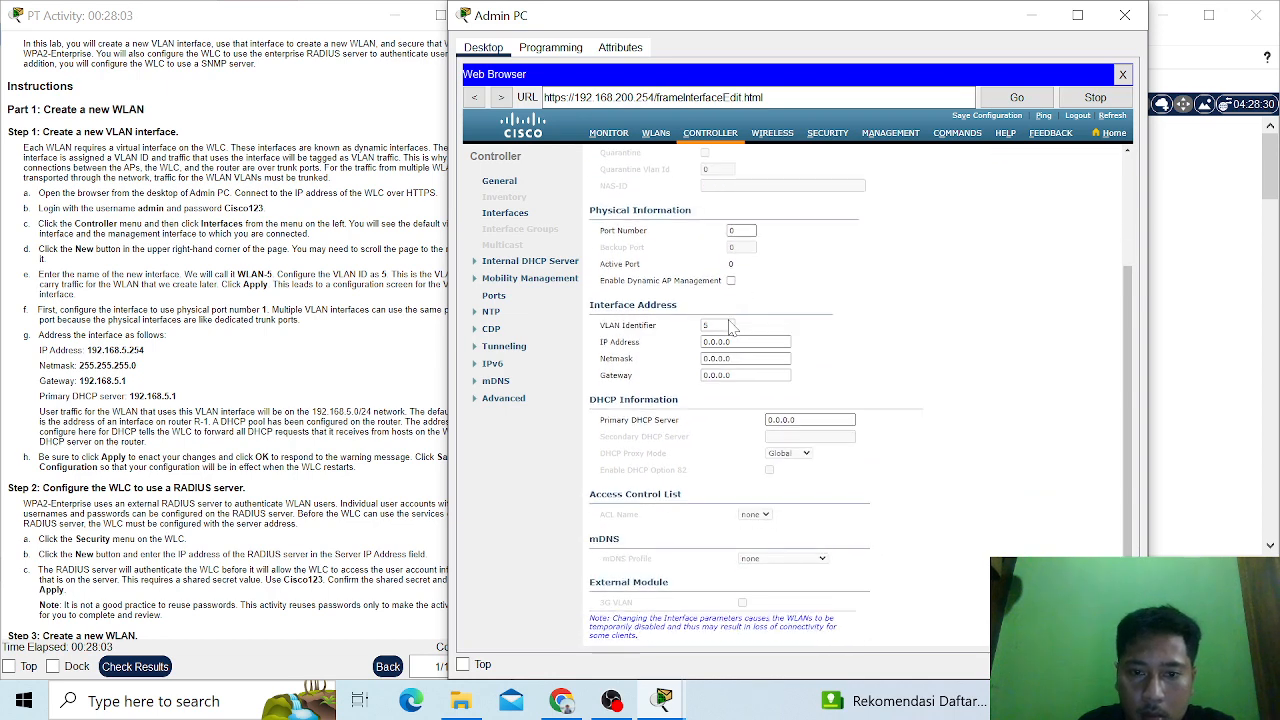
left_click(731, 230)
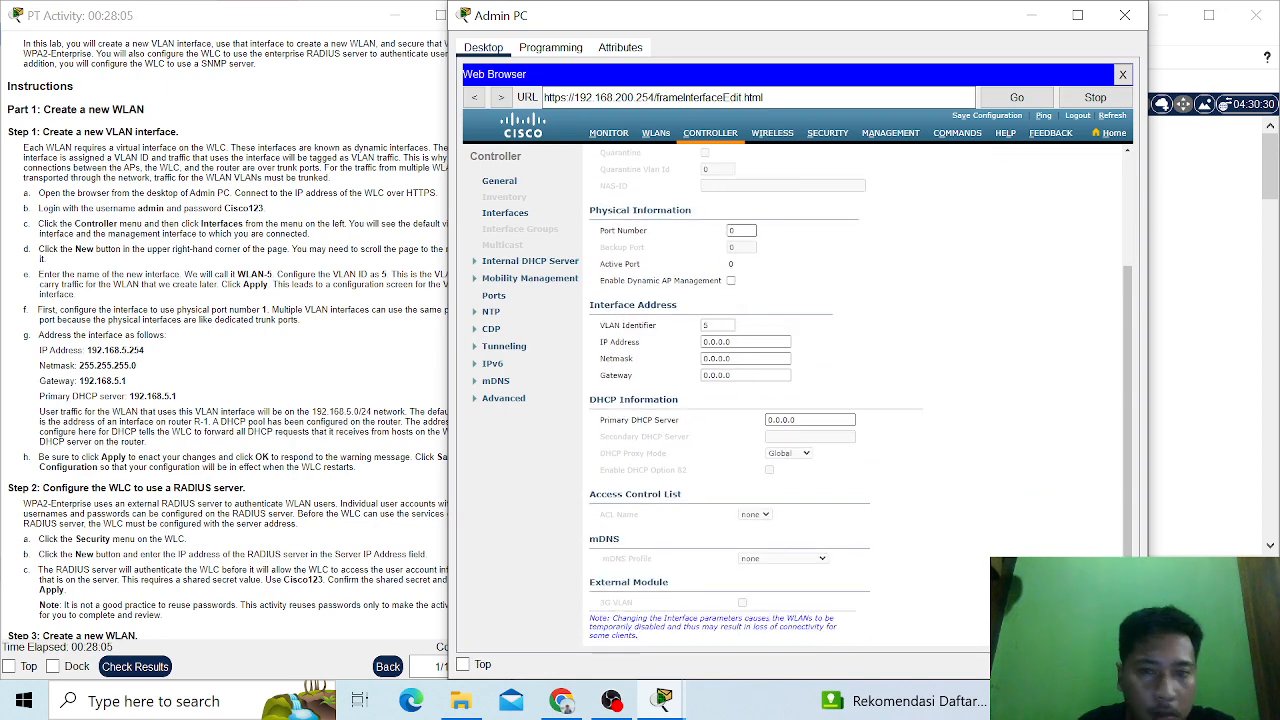
type("1")
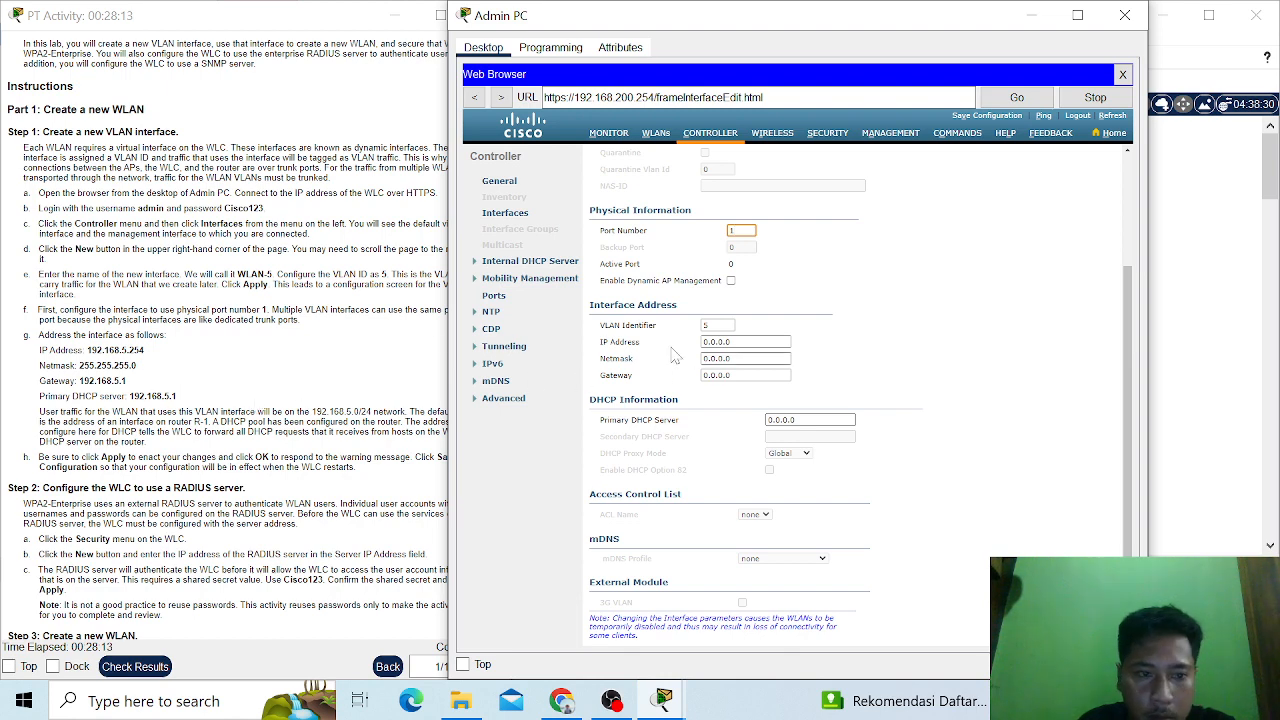
- Set the WLAN-5 interface's IP address to 192.168.5.254
left_click_drag(745, 342, 695, 350)
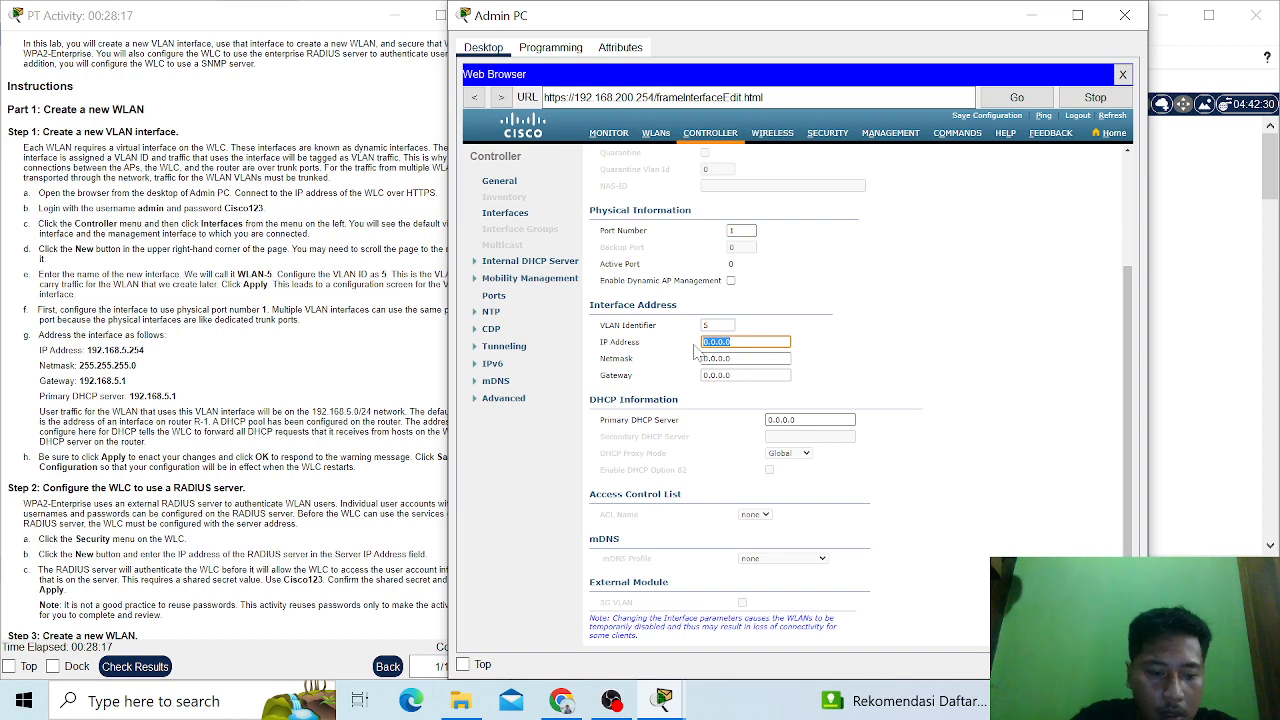
type("192")
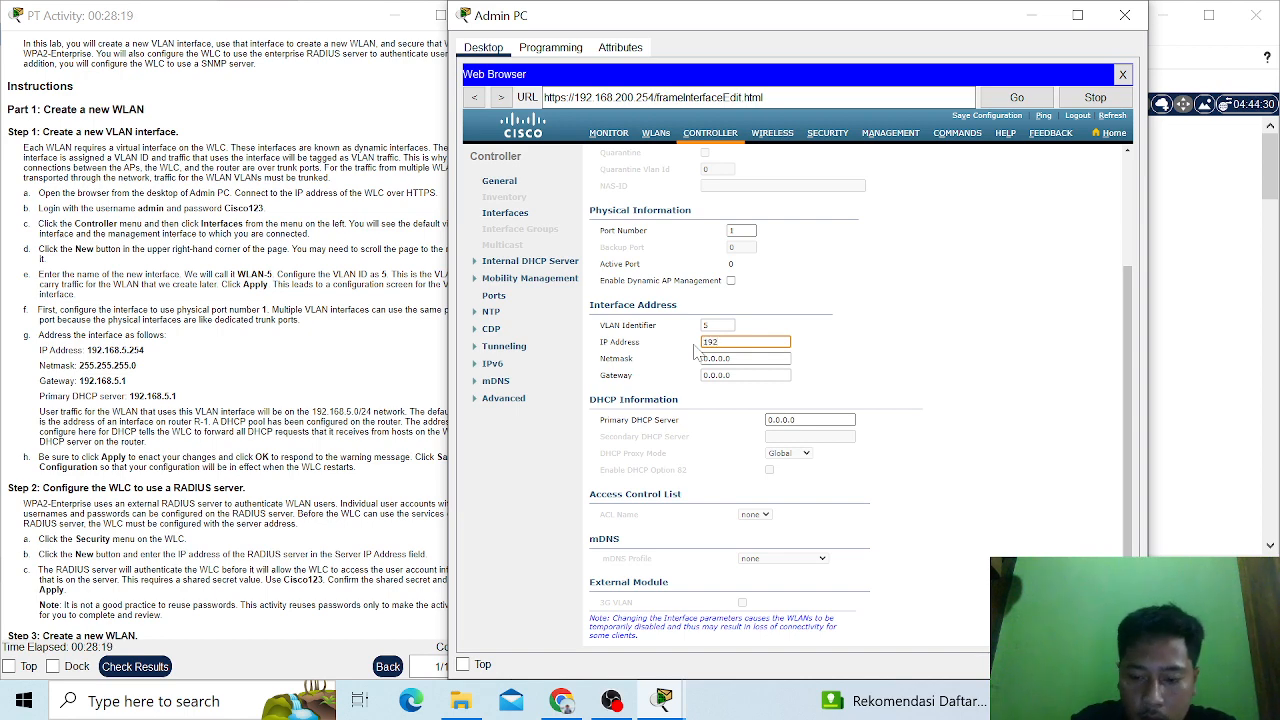
type(".1")
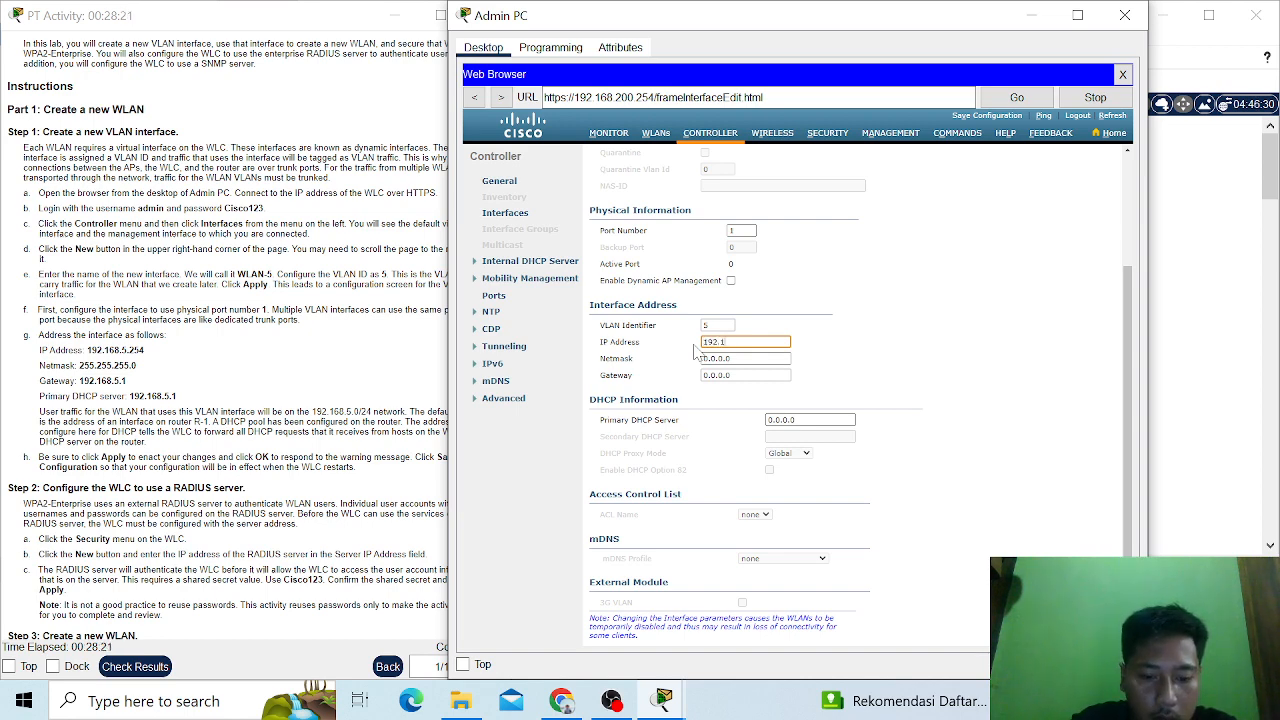
type("68.")
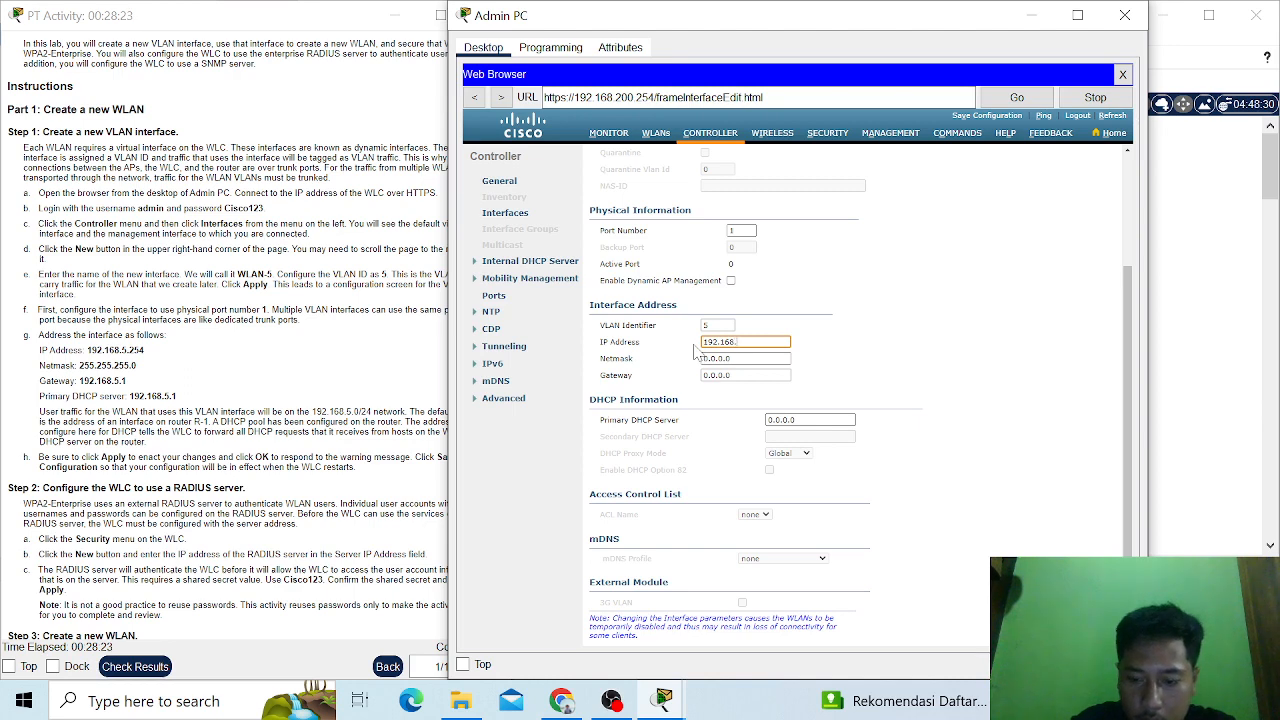
type("5")
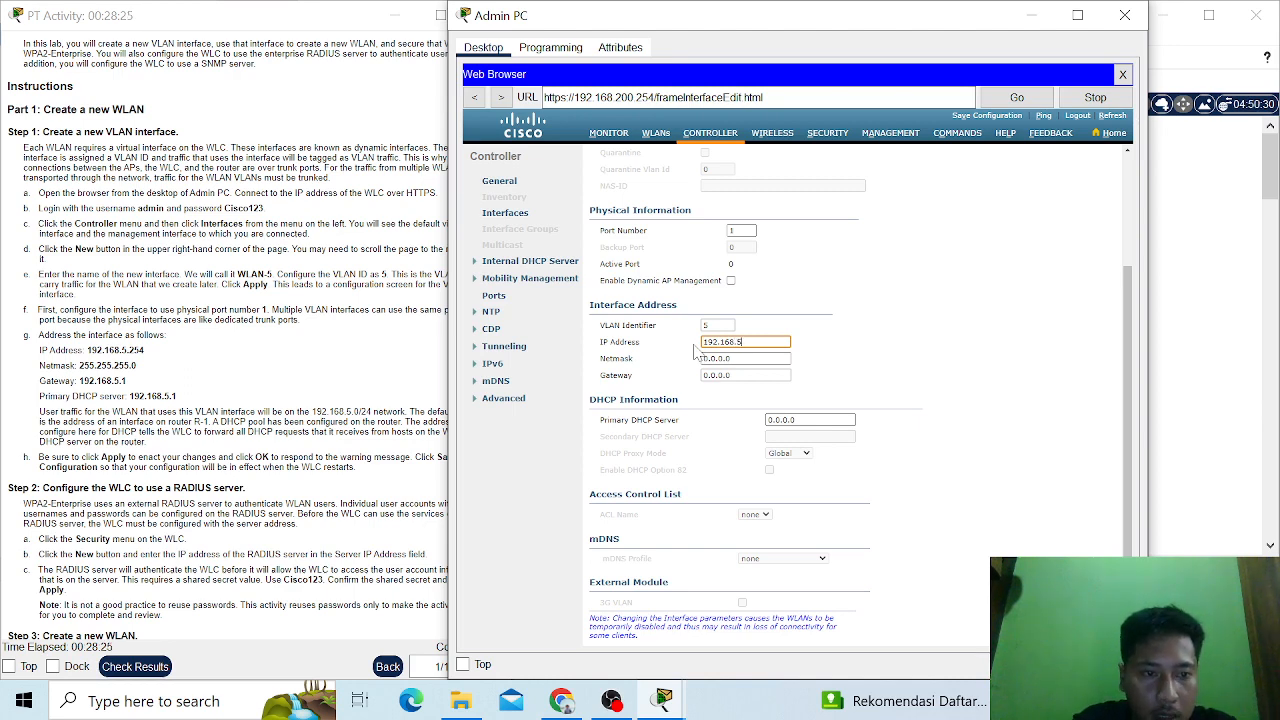
type(".254")
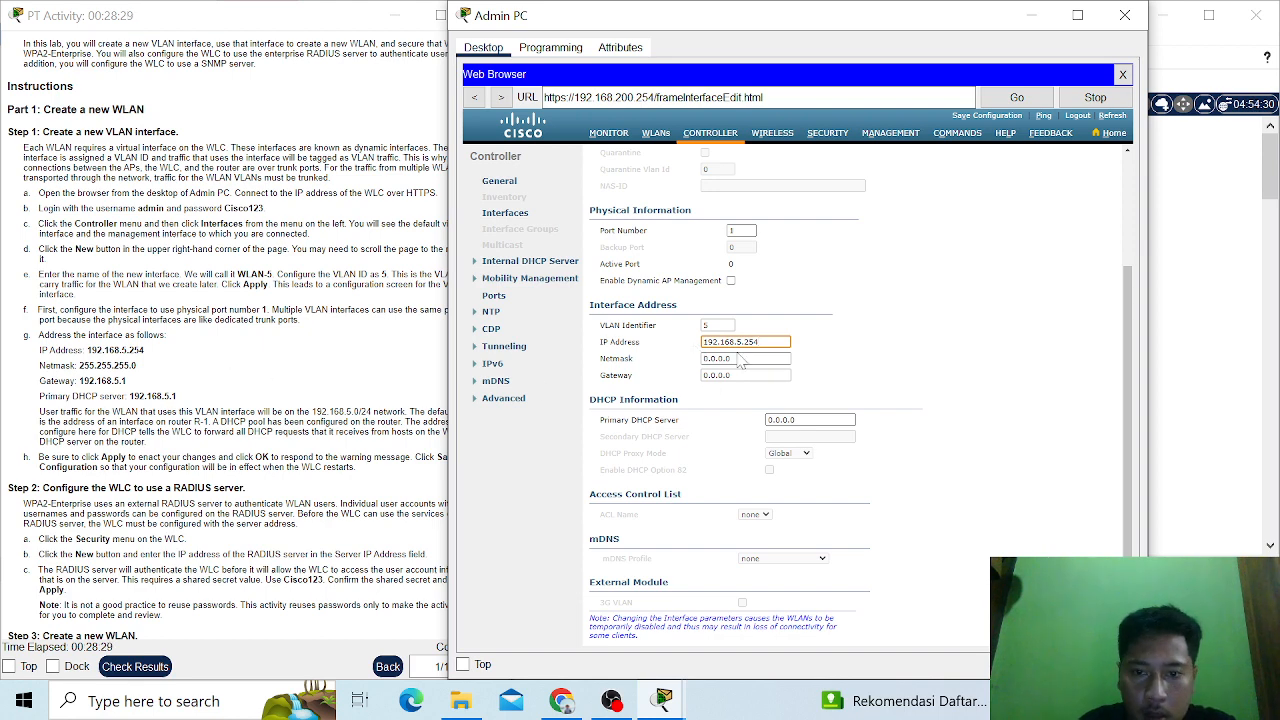
- Set the WLAN-5 interface's netmask to 255.255.255.0
key("Tab")
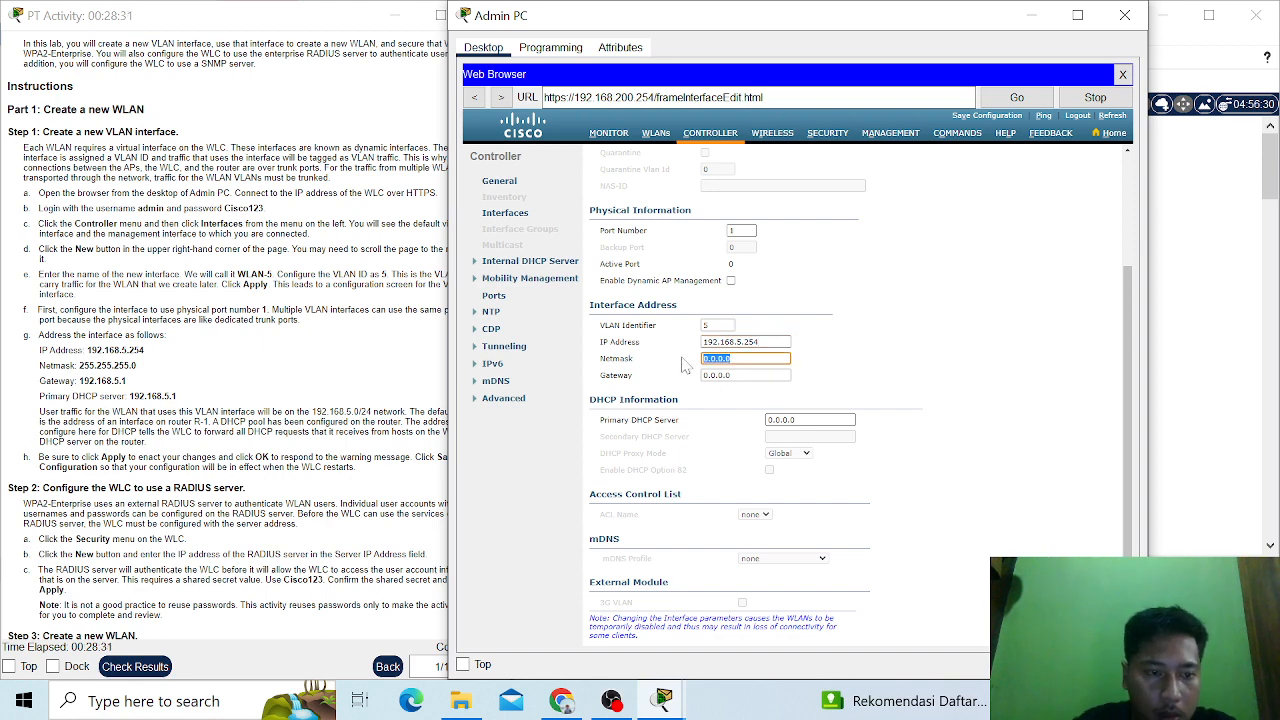
type("255.")
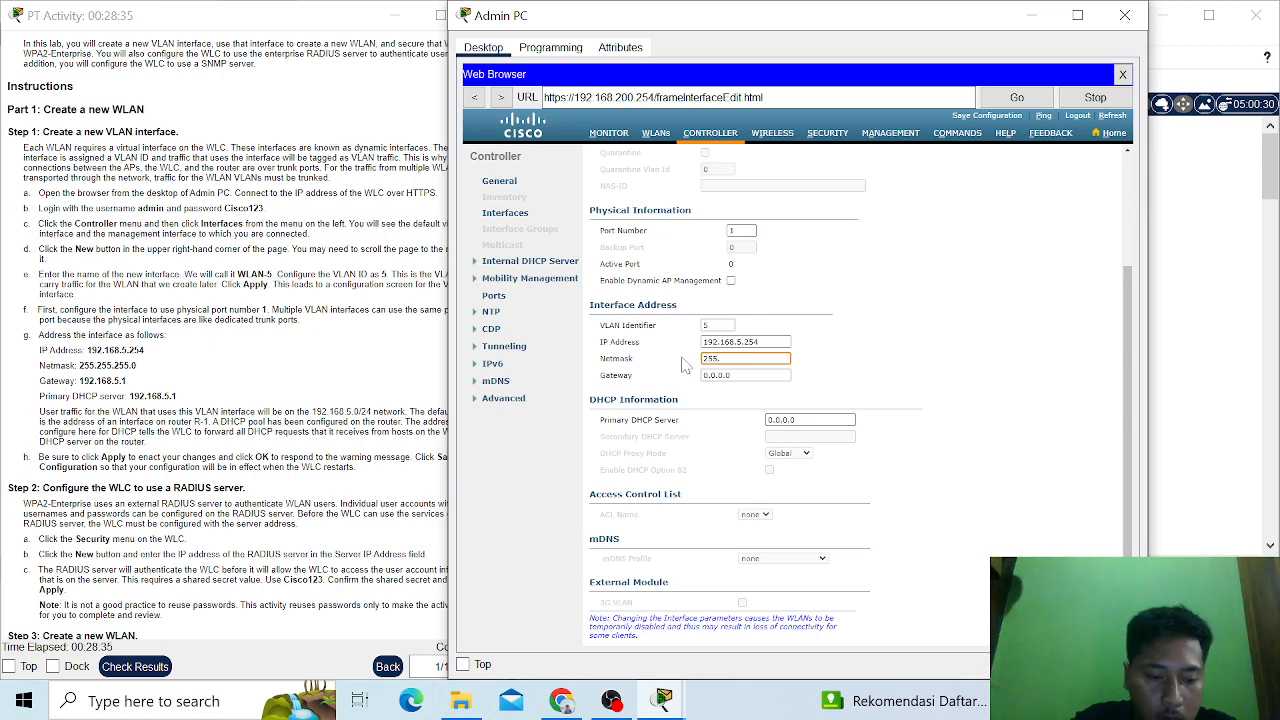
type("25")
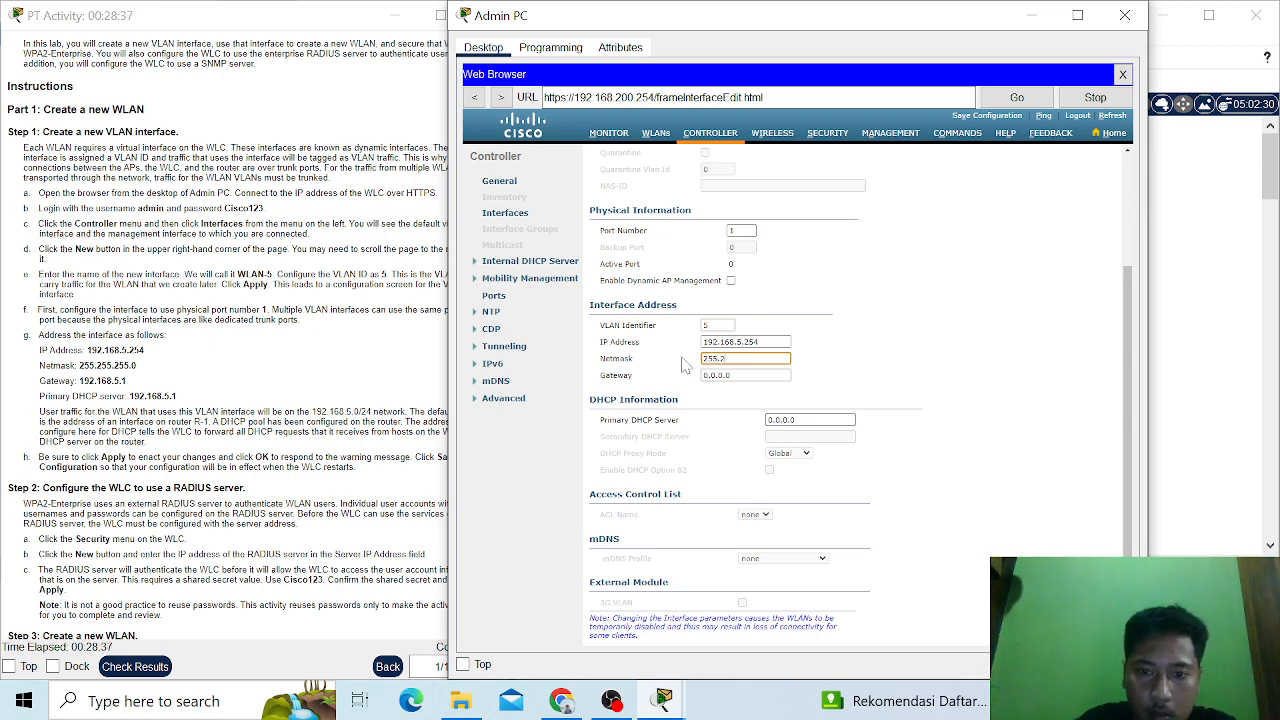
type("5")
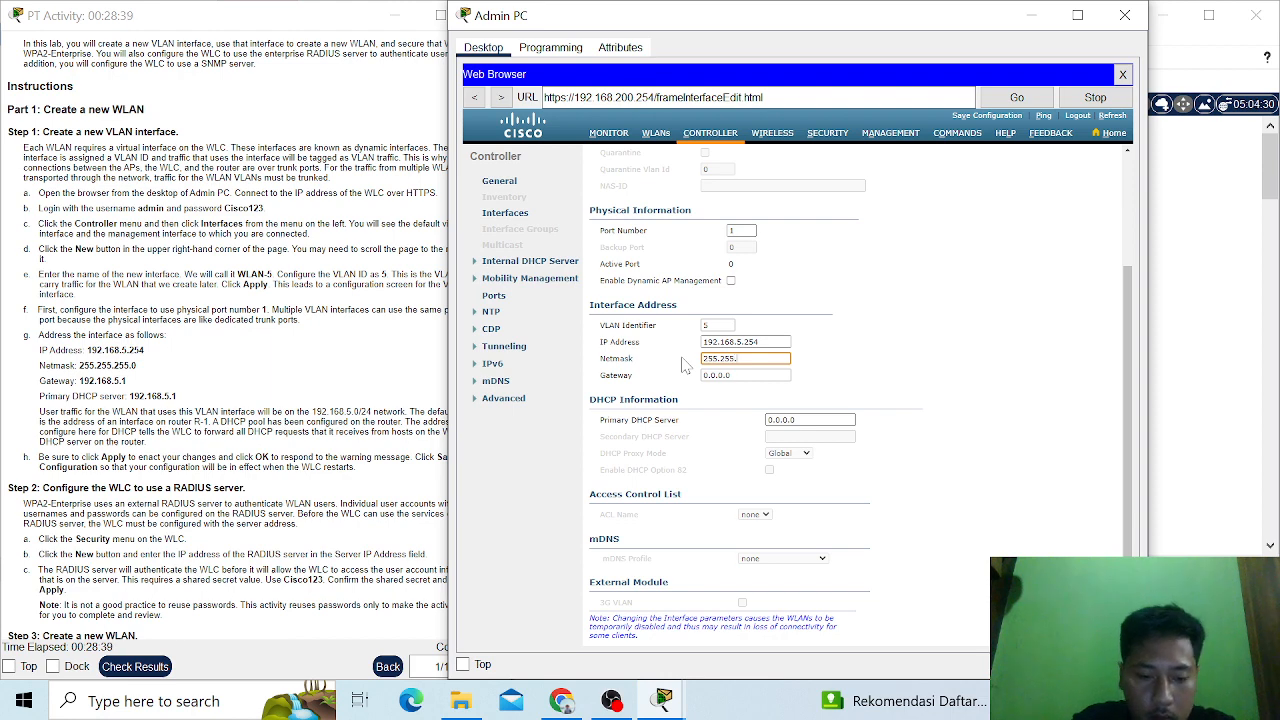
type(".255")
type(".0")
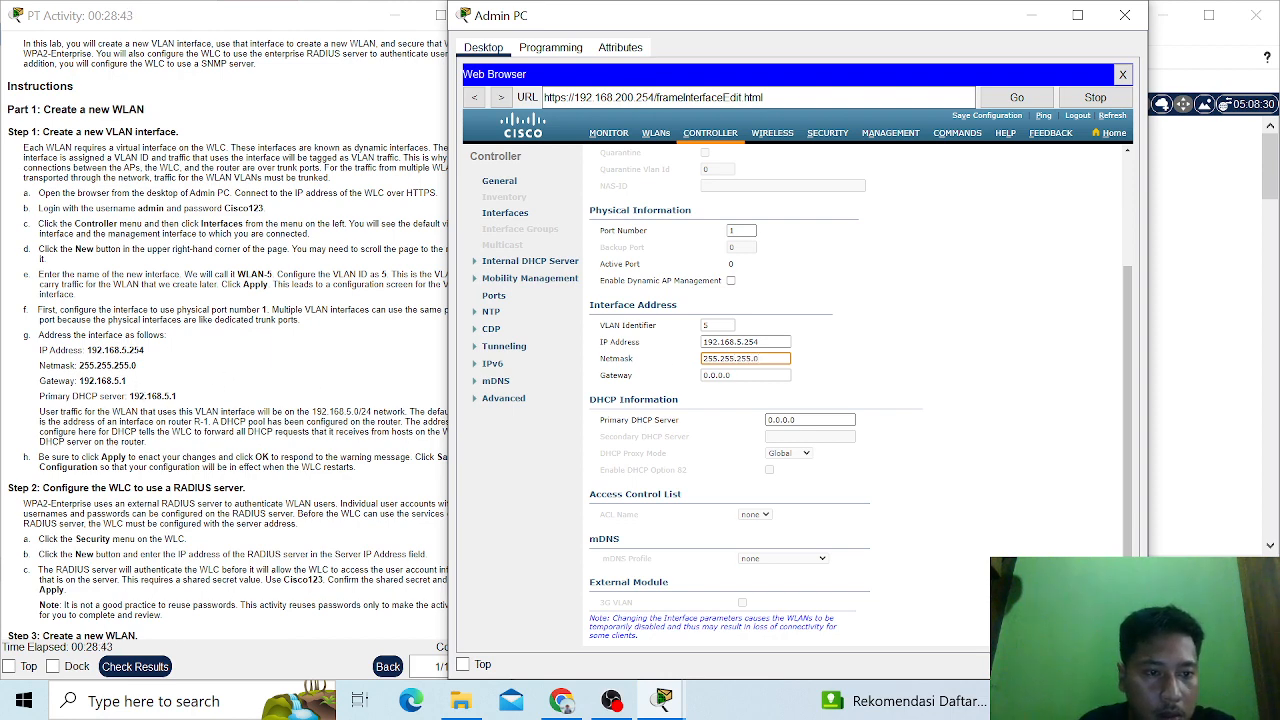
- Copy the gateway address 192.168.5.1 from the lab instructions into the WLAN-5 interface's gateway setting
left_click_drag(127, 382, 80, 381)
key("ctrl+c")
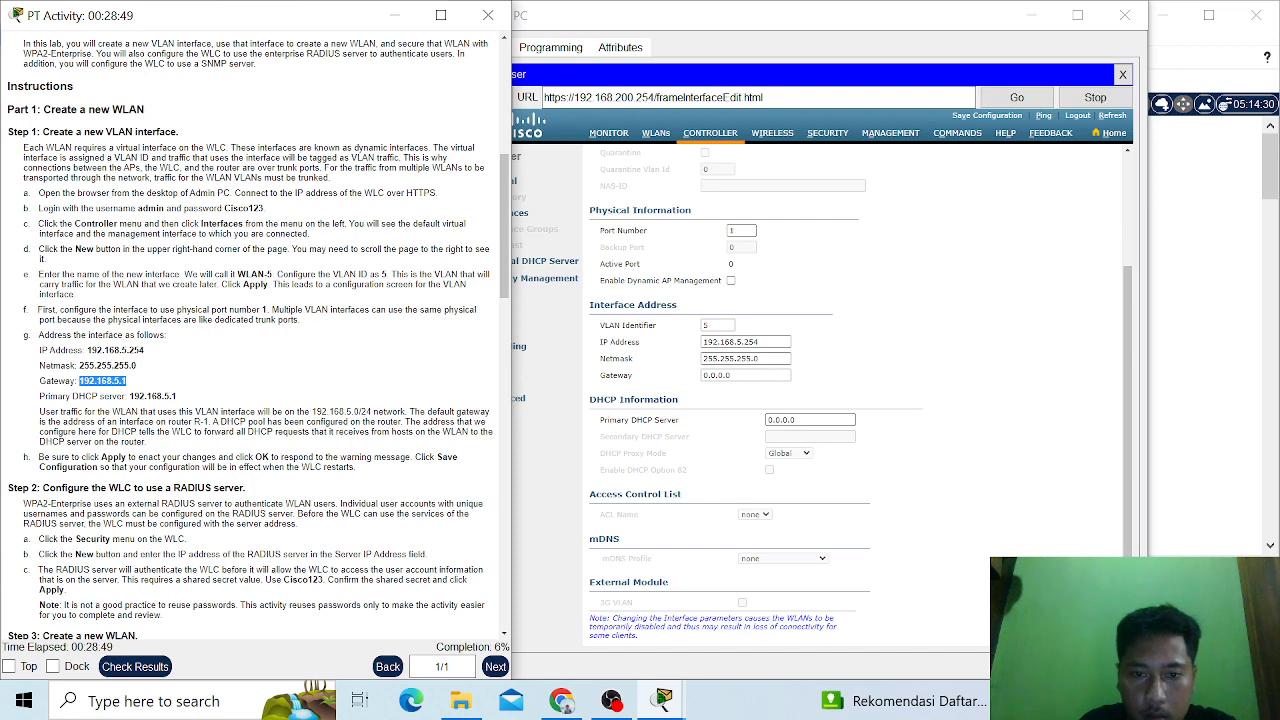
left_click(733, 375)
left_click_drag(733, 375, 695, 383)
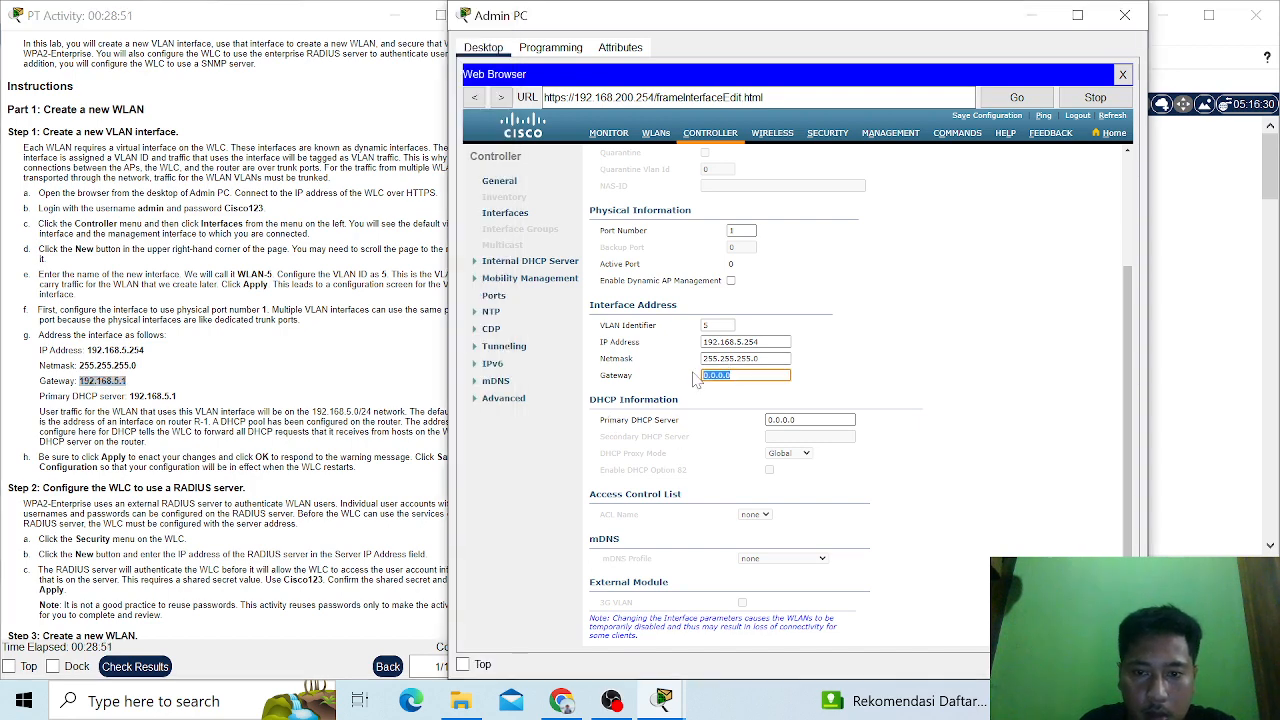
key("ctrl+v")
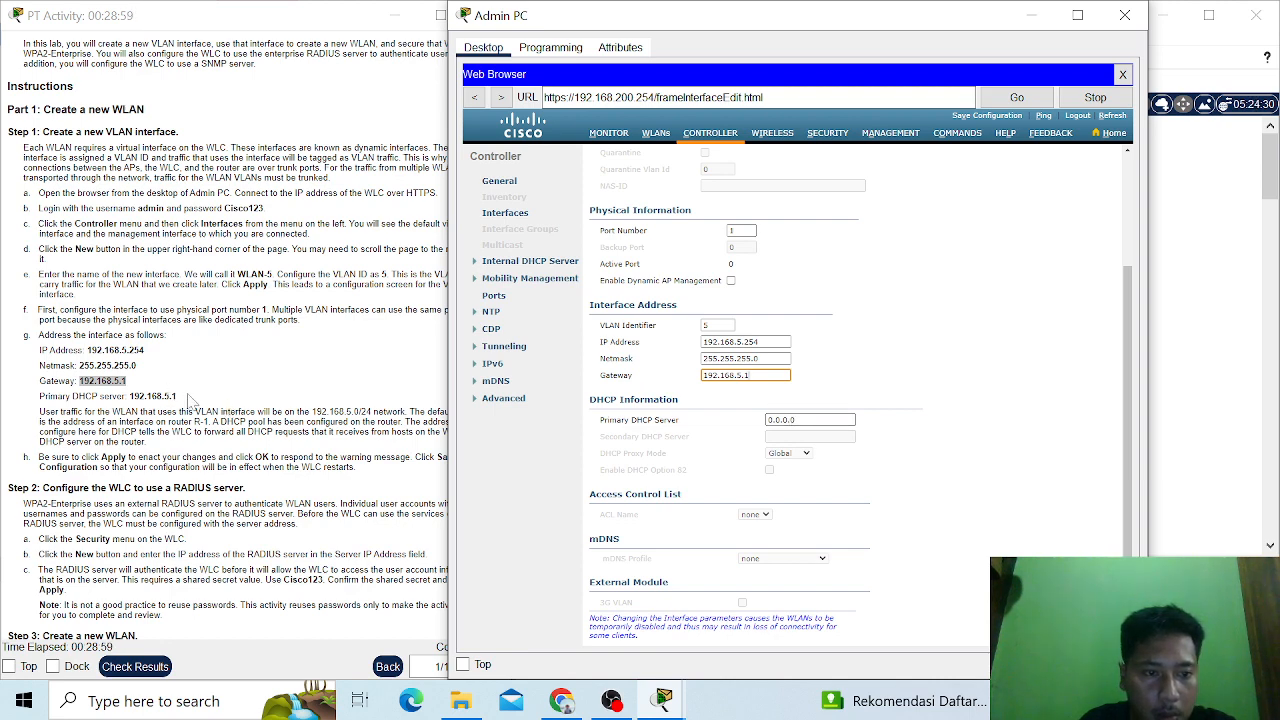
- Copy the primary DHCP server address 192.168.5.1 from the instructions into the WLAN-5 interface's DHCP settings
left_click_drag(186, 396, 127, 396)
key("ctrl+c")
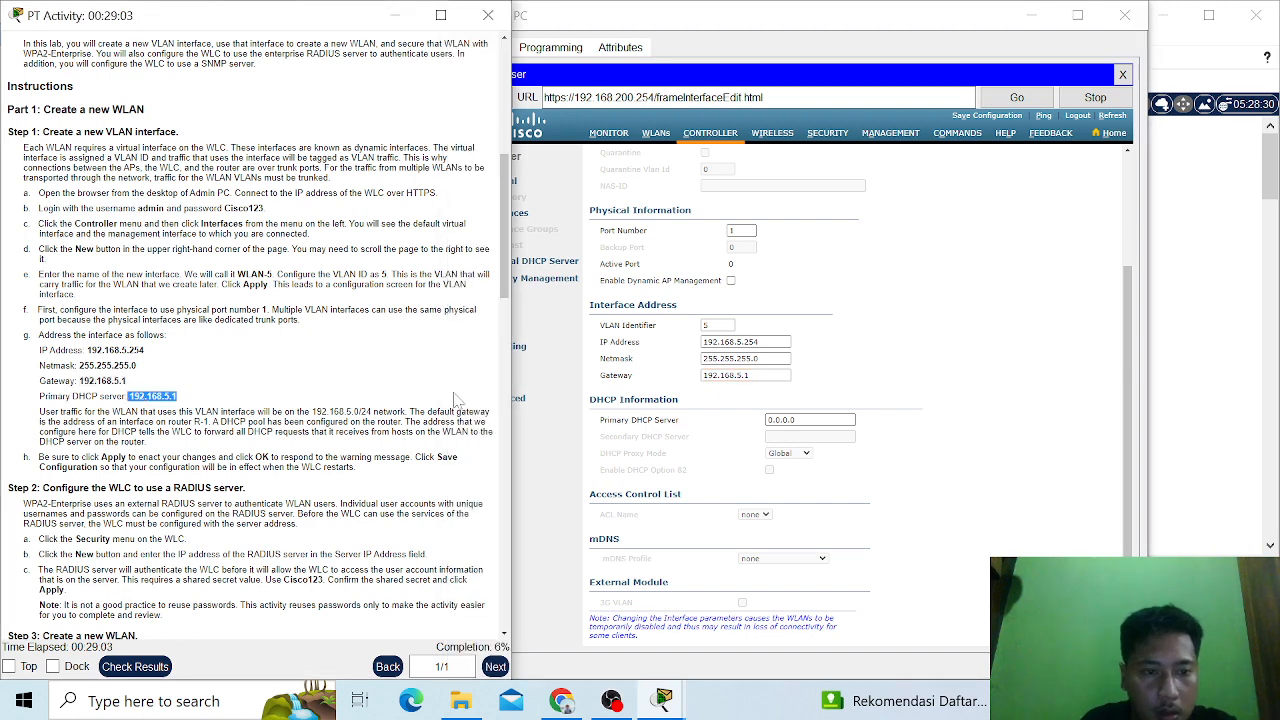
left_click_drag(832, 421, 759, 422)
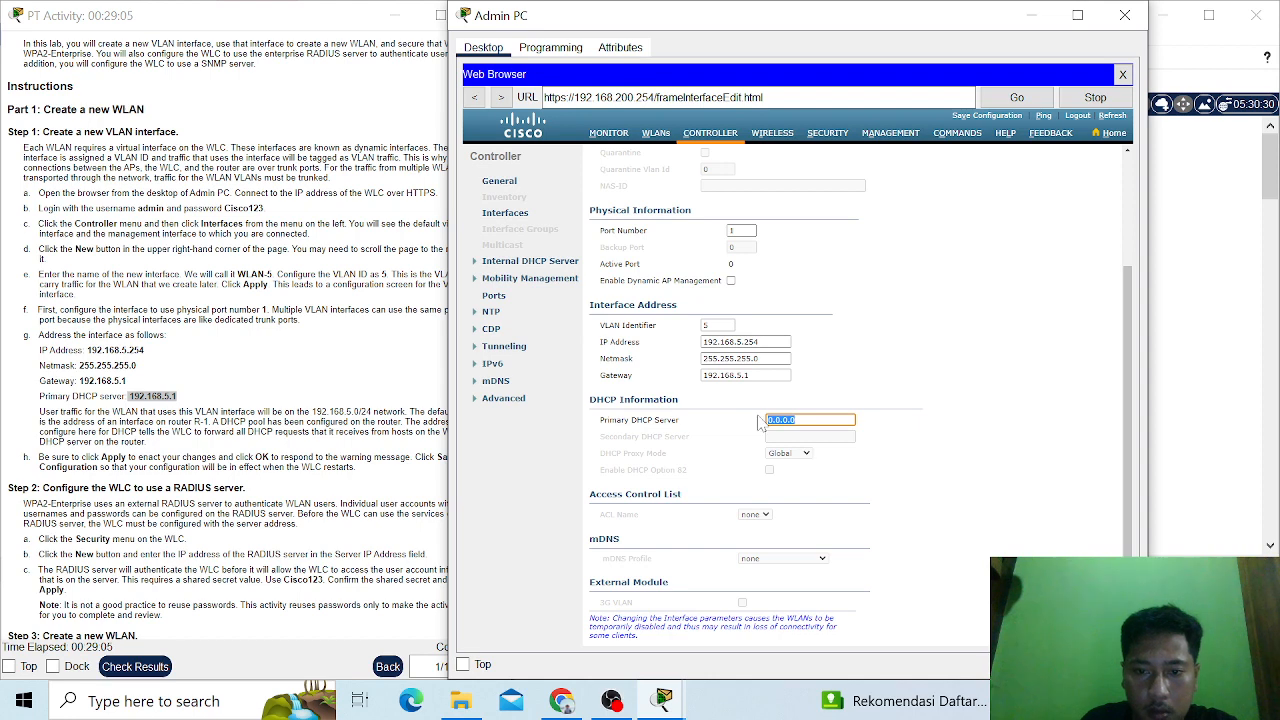
key("ctrl+v")
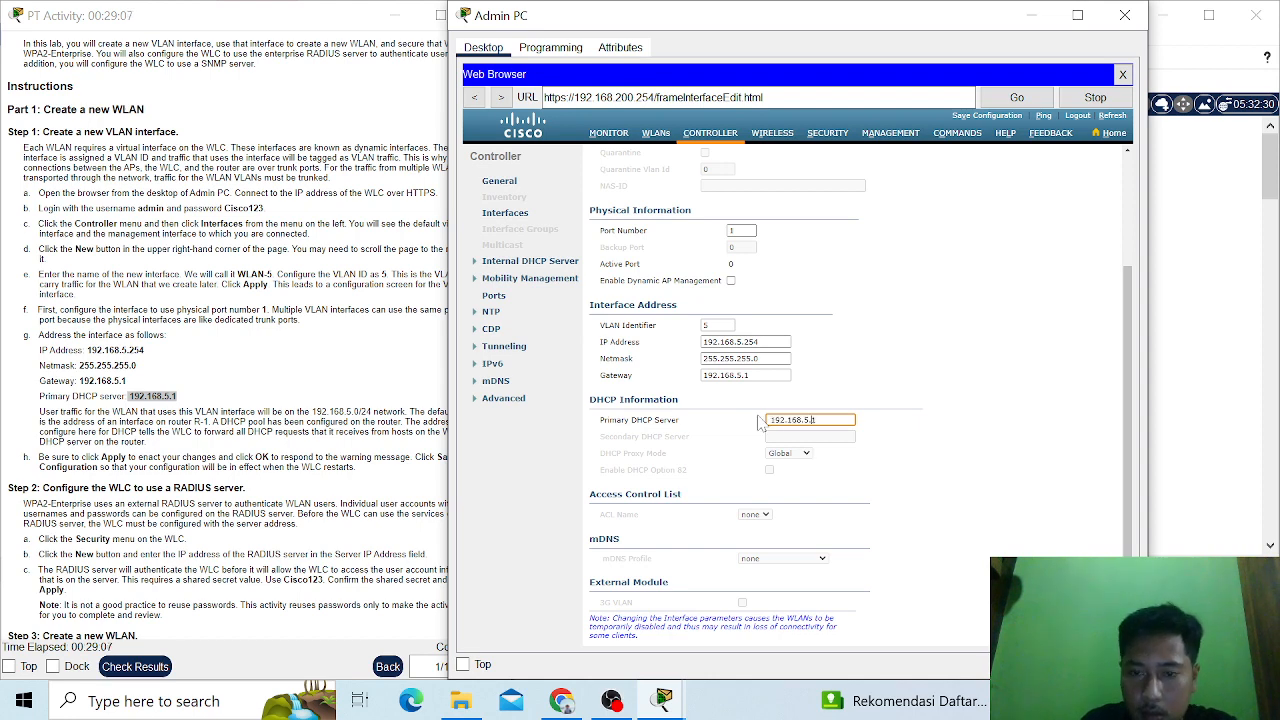
key("Left")
key("Left")
key("Left")
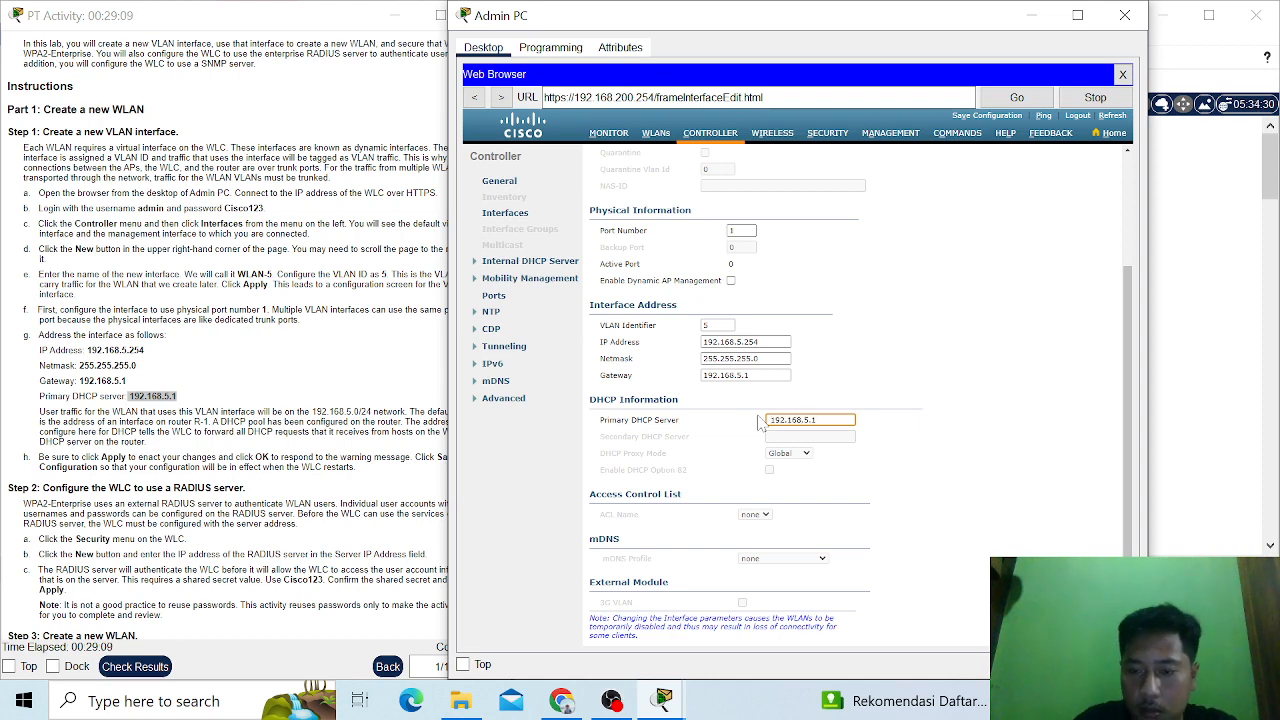
key("BackSpace")
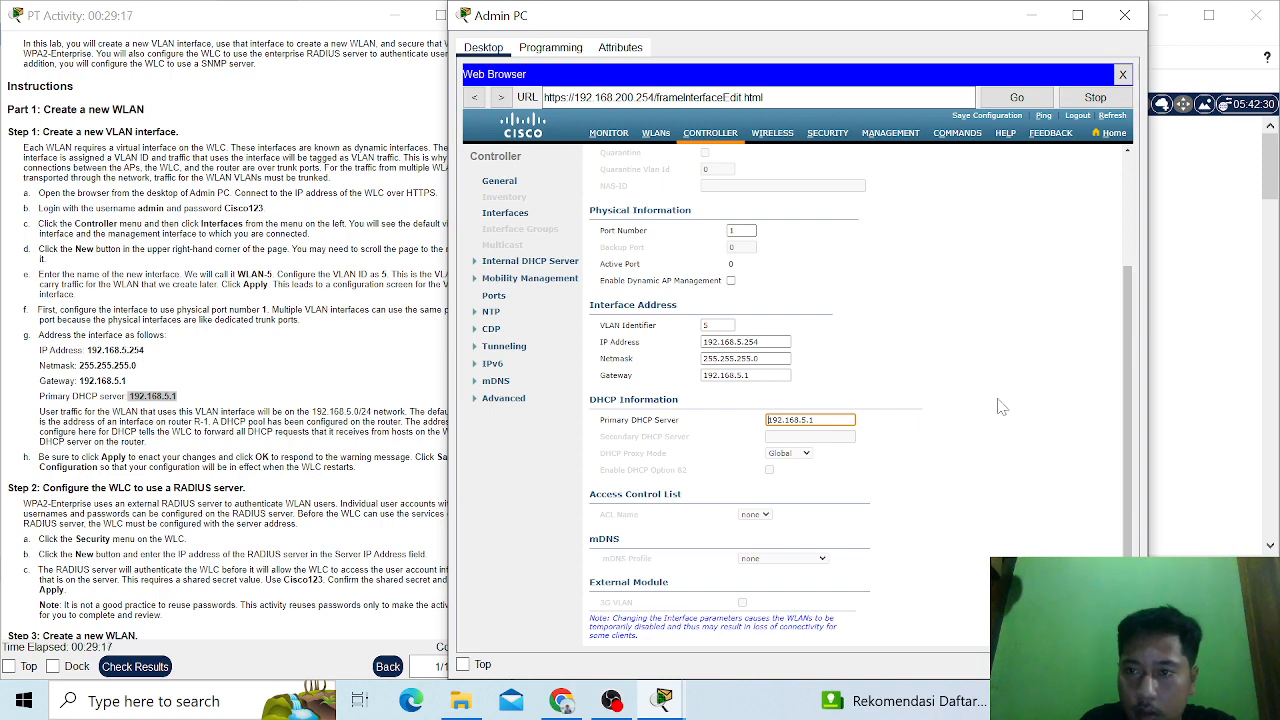
left_click(907, 386)
- Apply the WLAN-5 interface settings, accept the connectivity warning, and save the controller configuration to flash
scroll(940, 383, "up", 3)
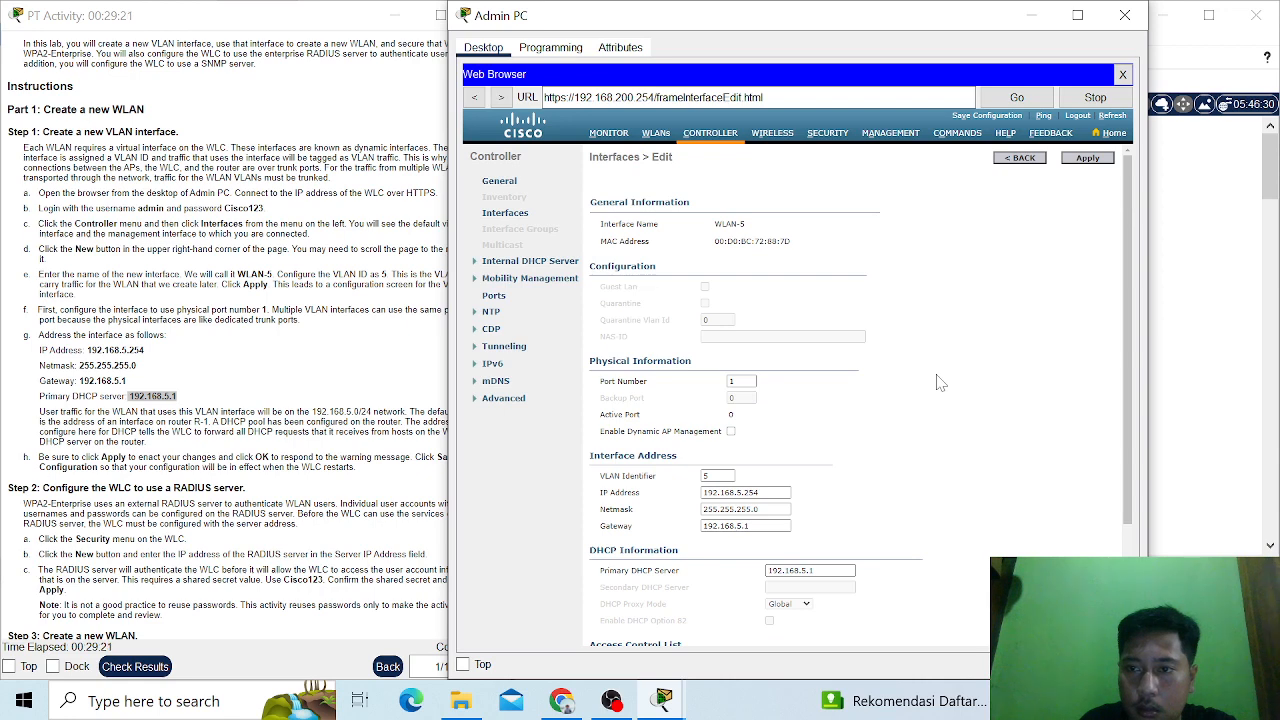
scroll(940, 383, "down", 2)
scroll(940, 383, "up", 2)
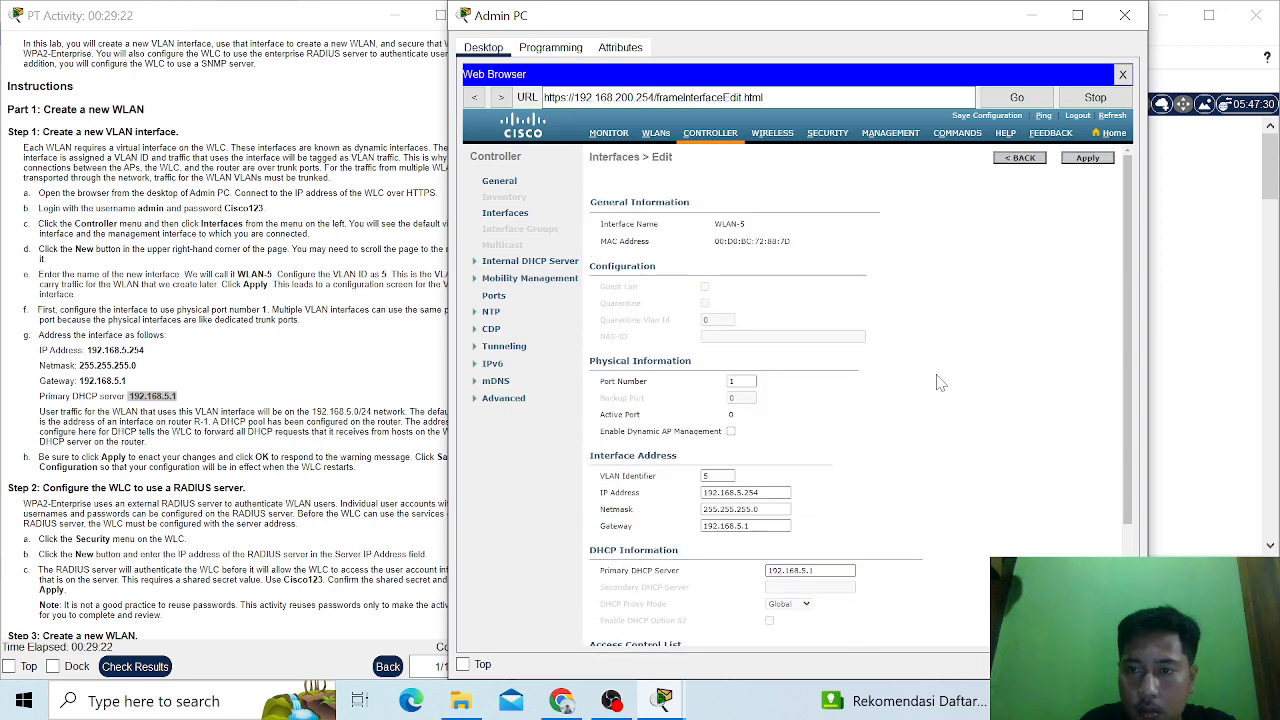
left_click(1088, 159)
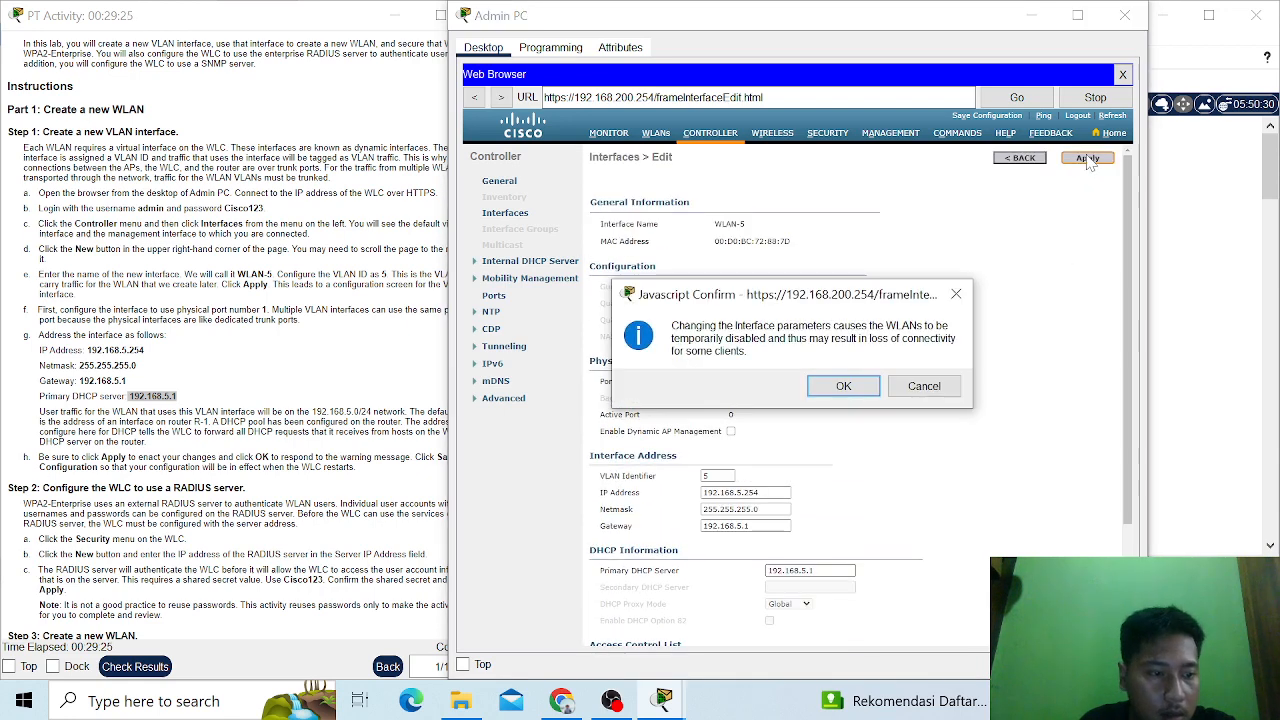
left_click(843, 387)
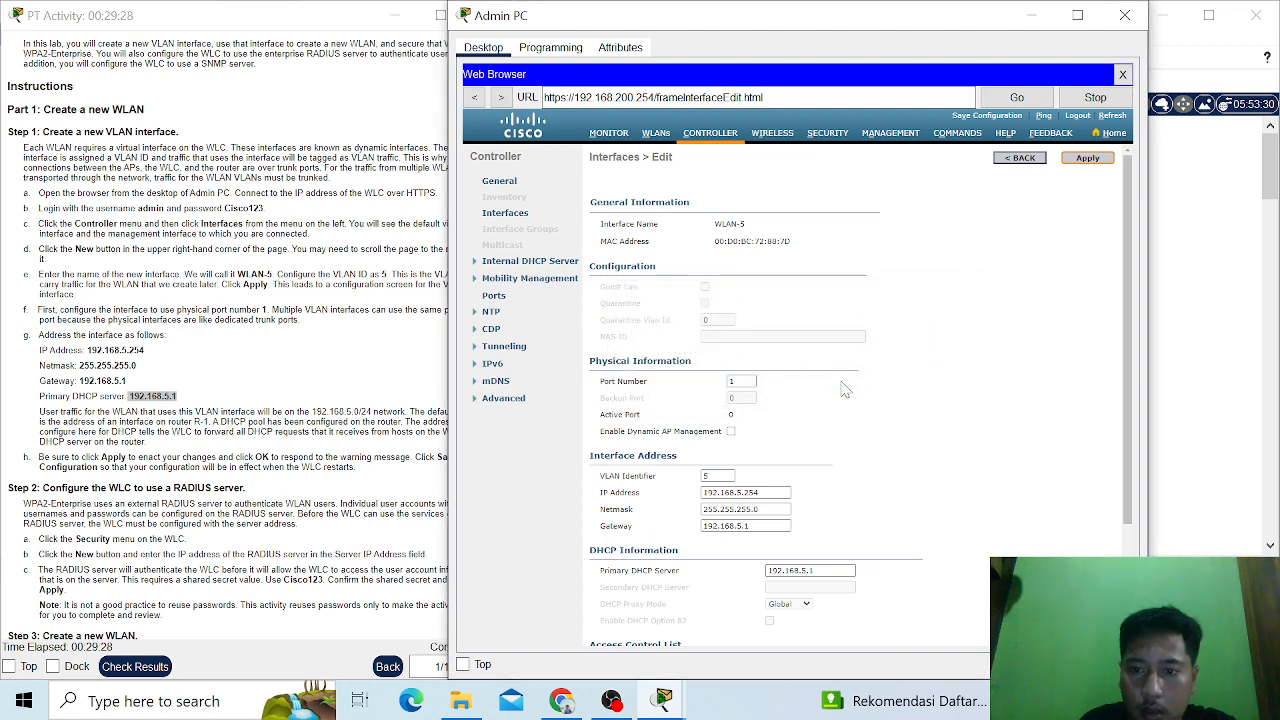
left_click(988, 117)
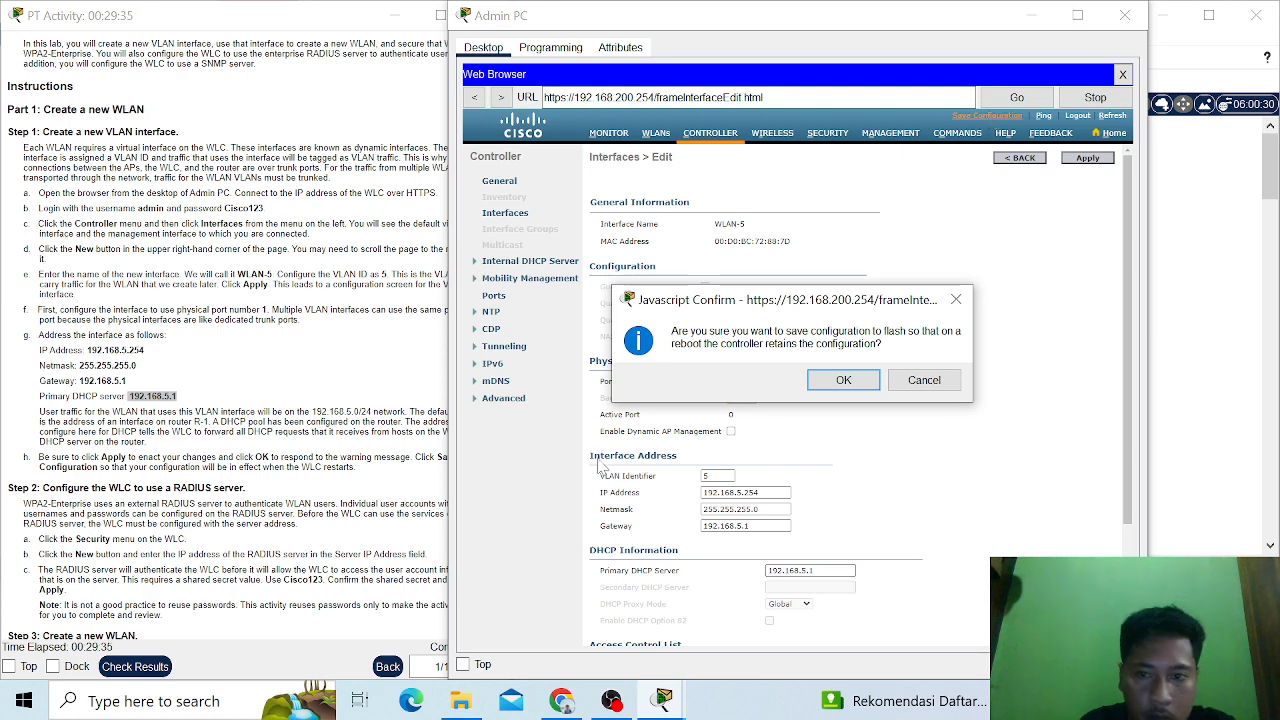
left_click(843, 381)
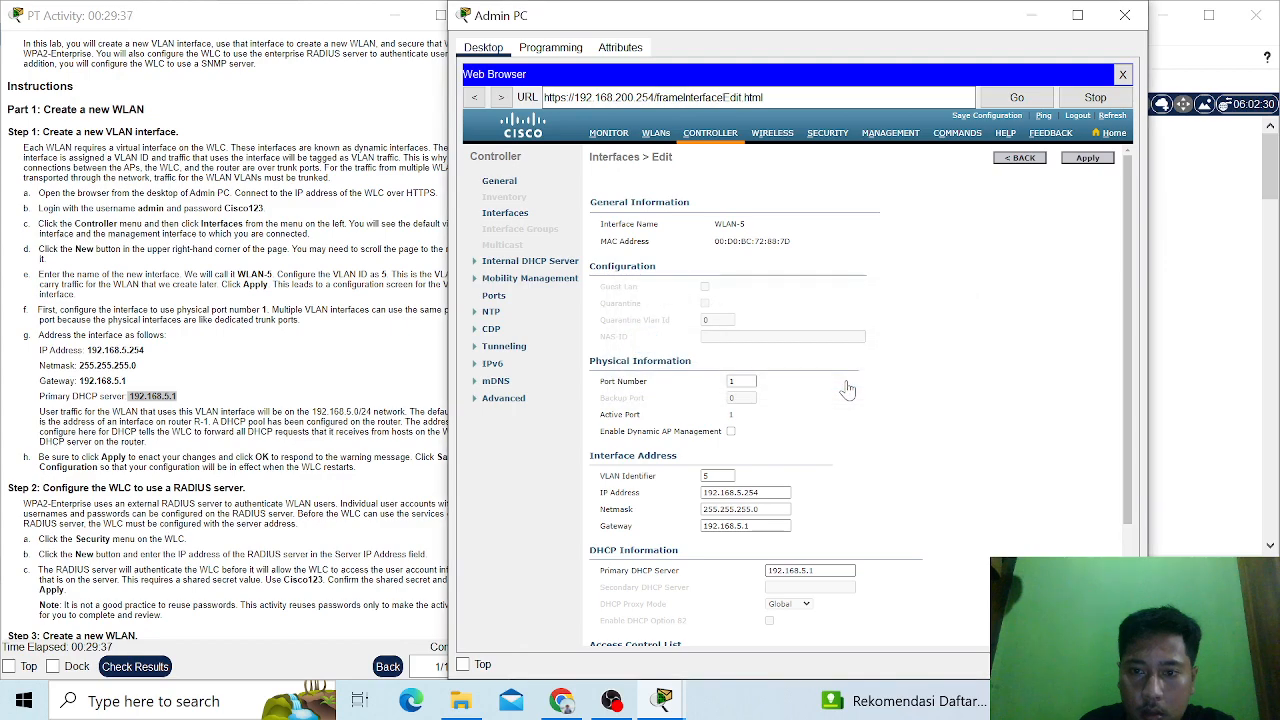
- Start a new RADIUS authentication server entry in the security settings with server IP address 172.31.1.254
scroll(225, 350, "down", 4)
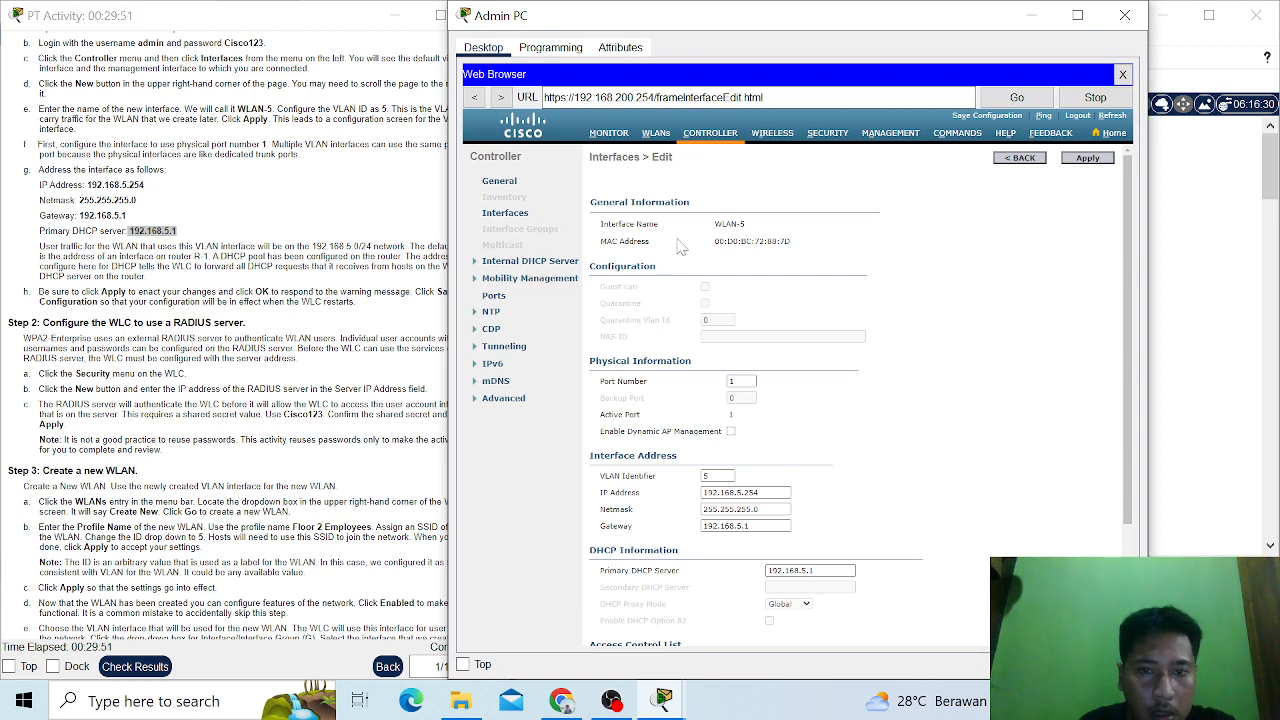
left_click(827, 135)
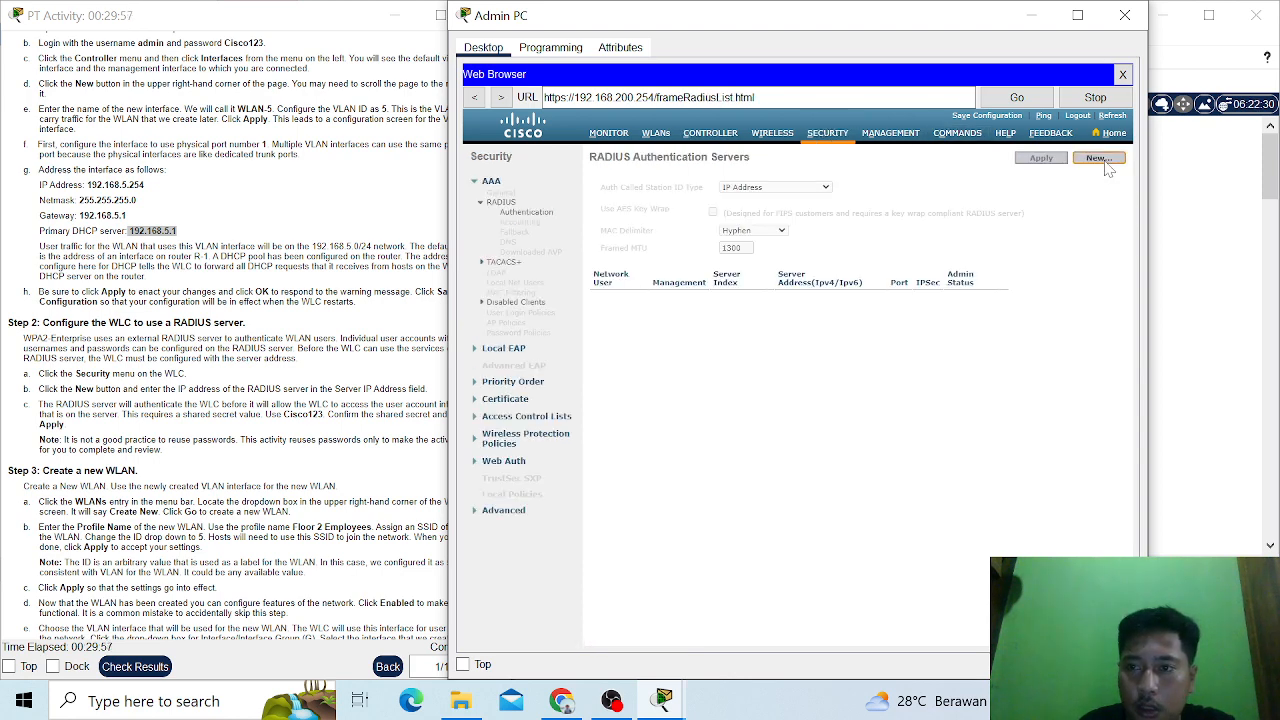
left_click(1105, 163)
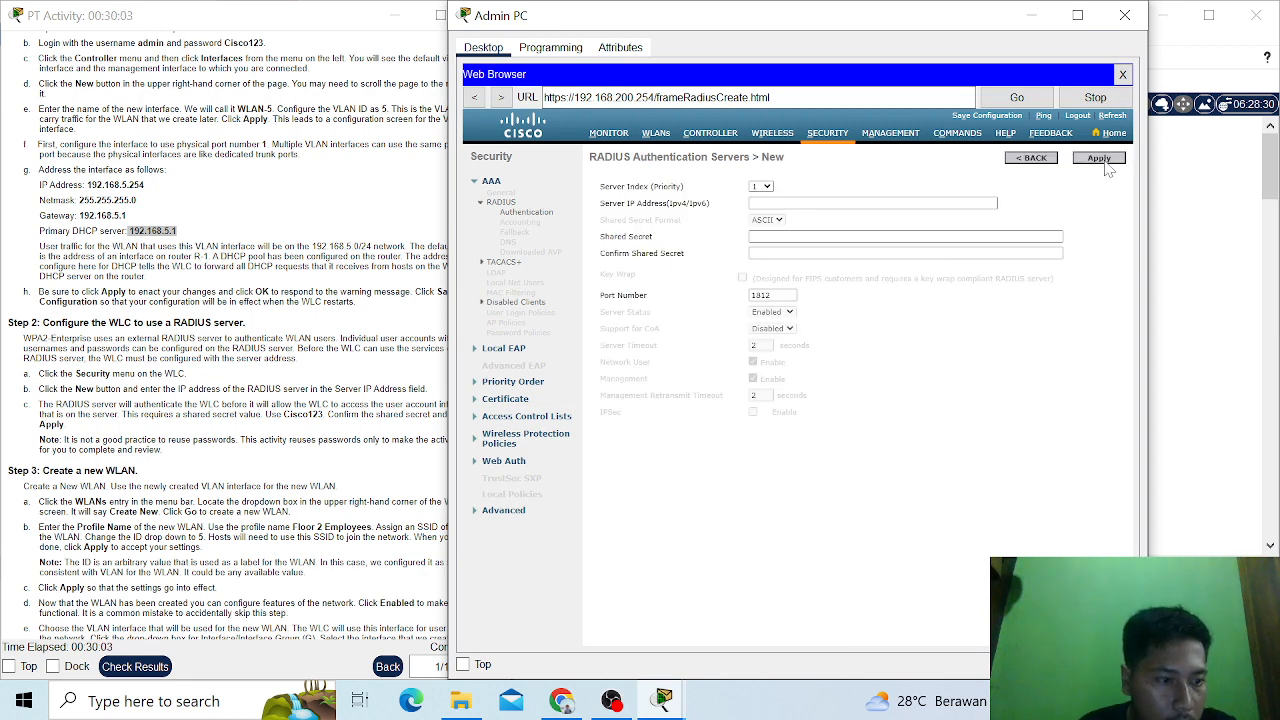
left_click(872, 203)
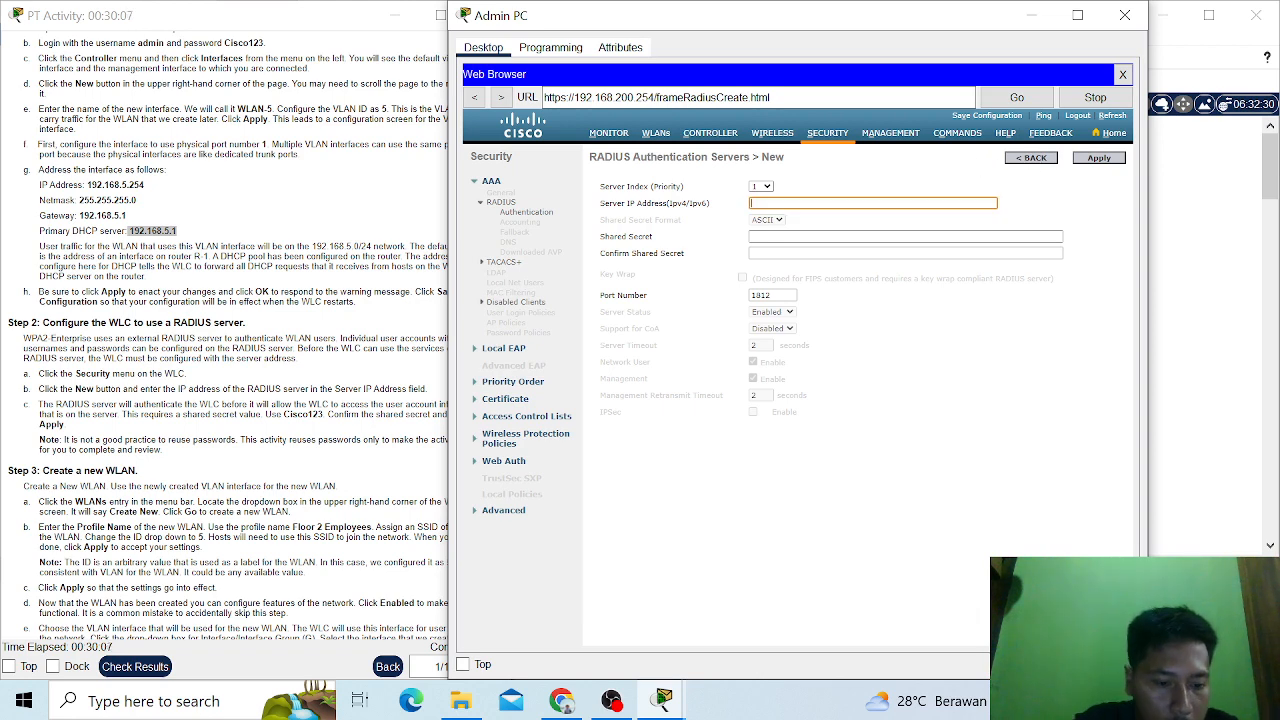
type("19")
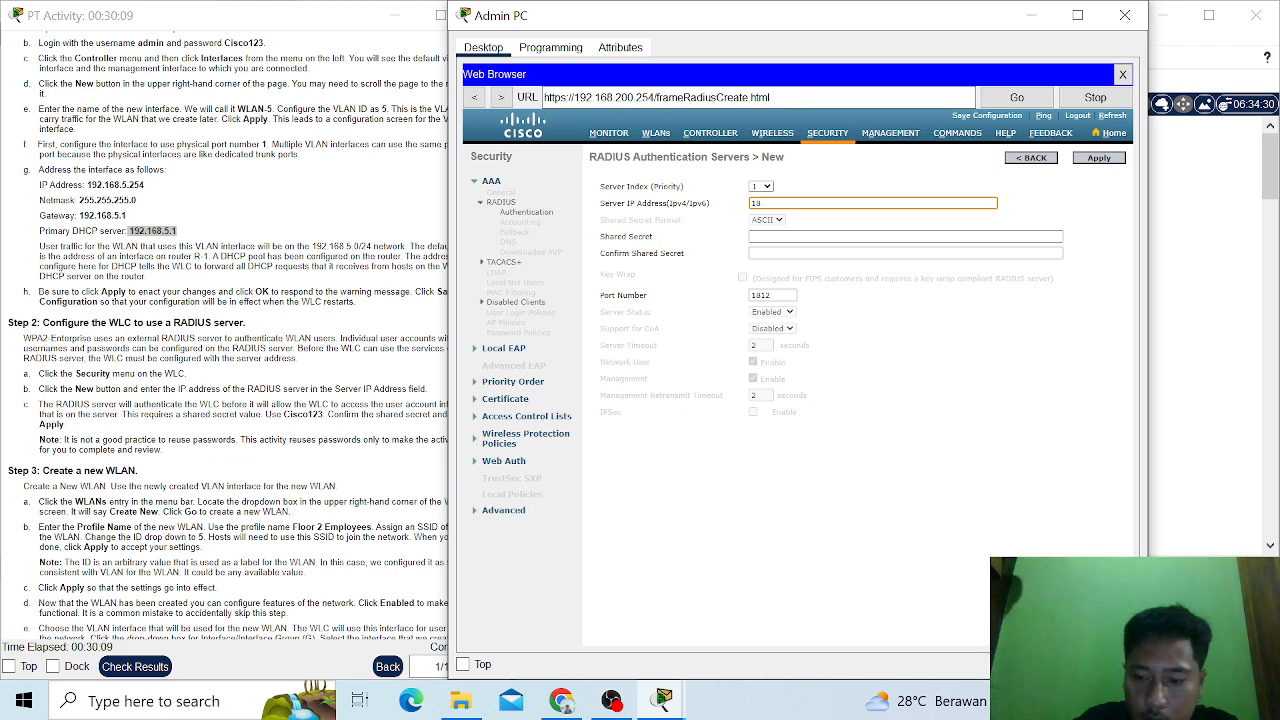
type("7")
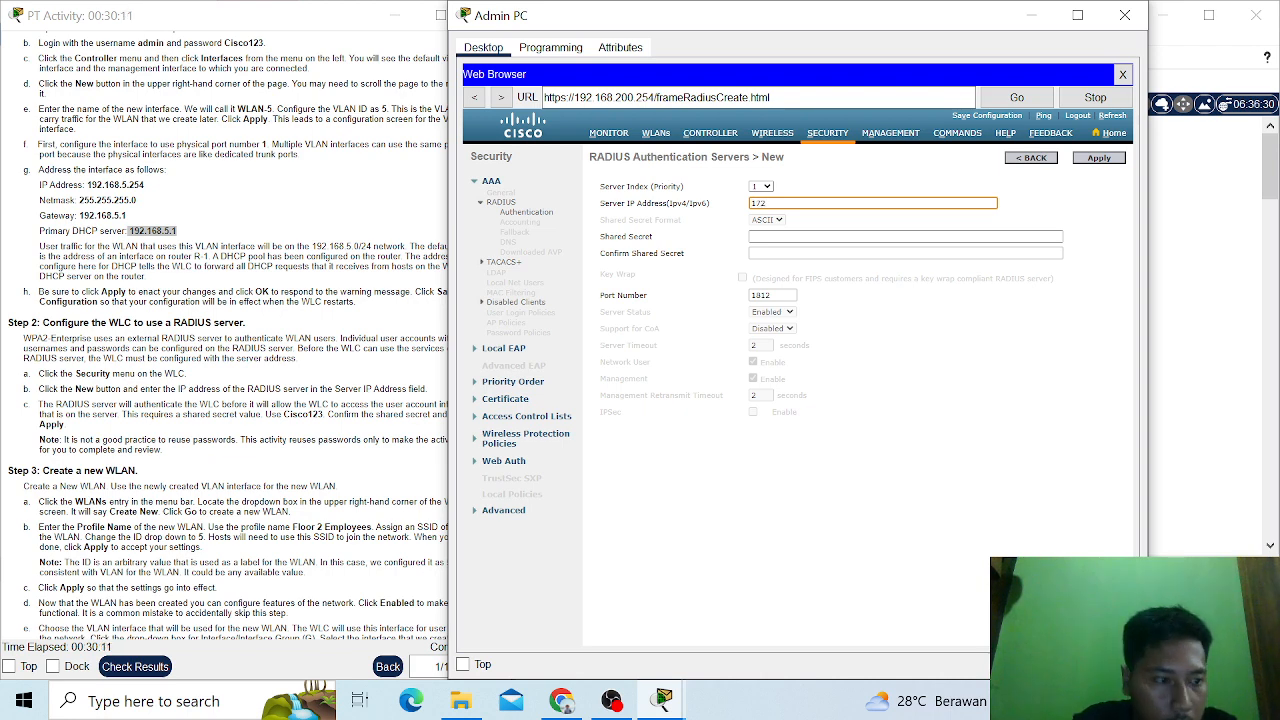
type(".")
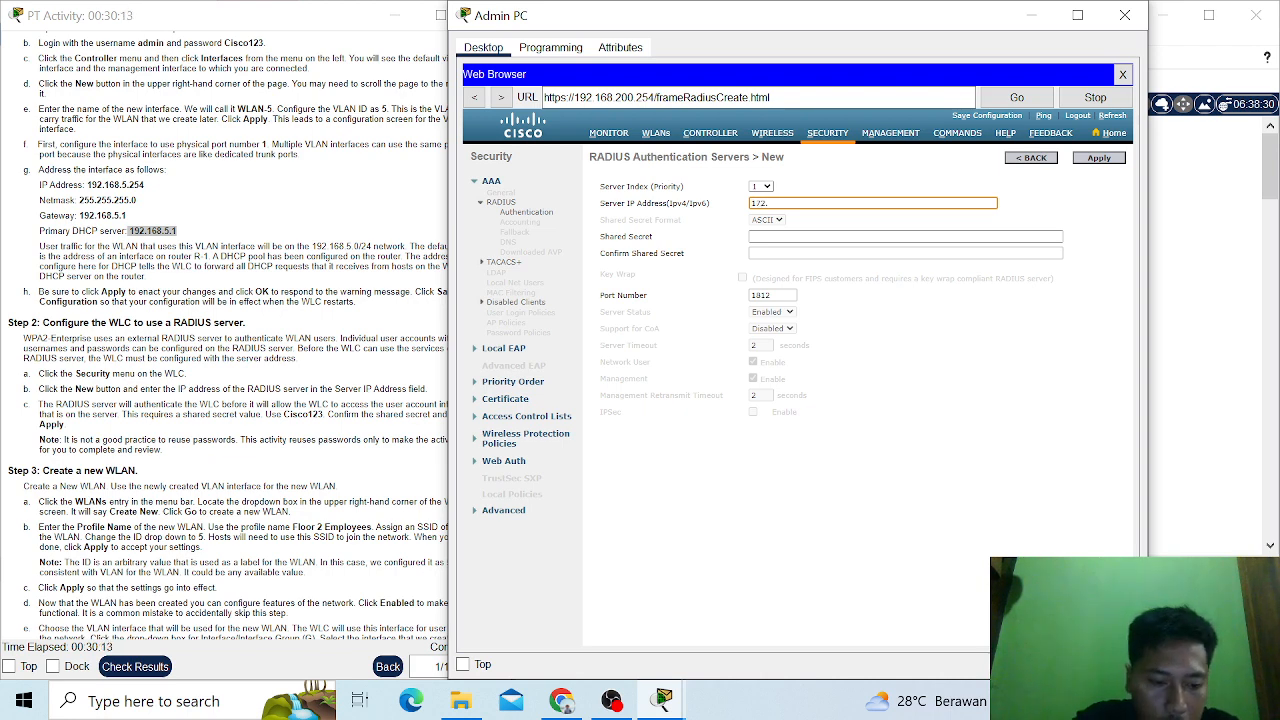
type("31")
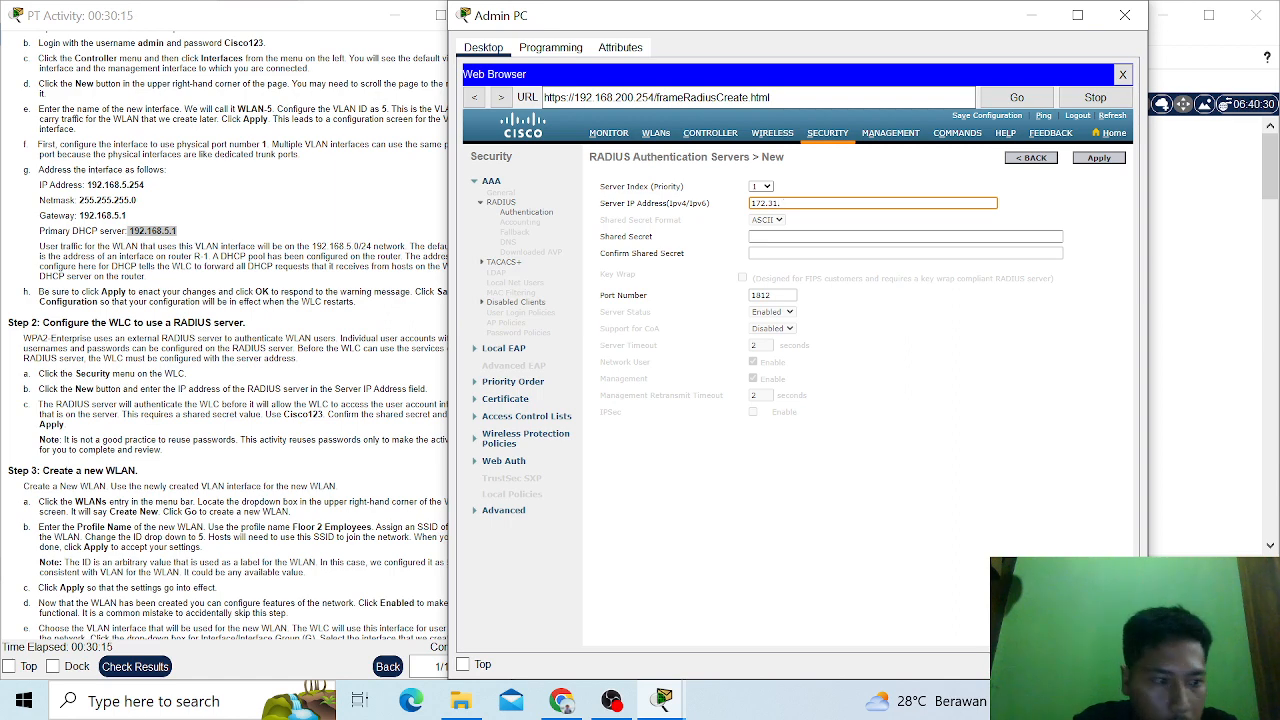
type(".1")
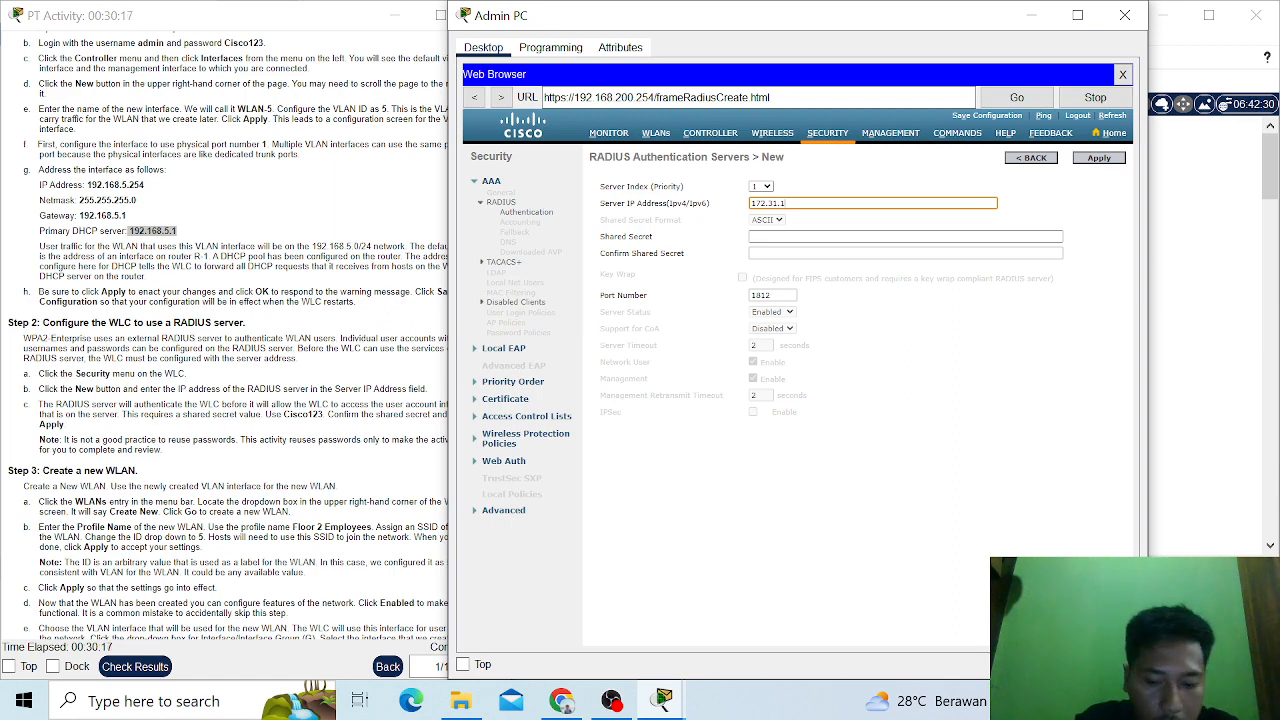
type(".254")
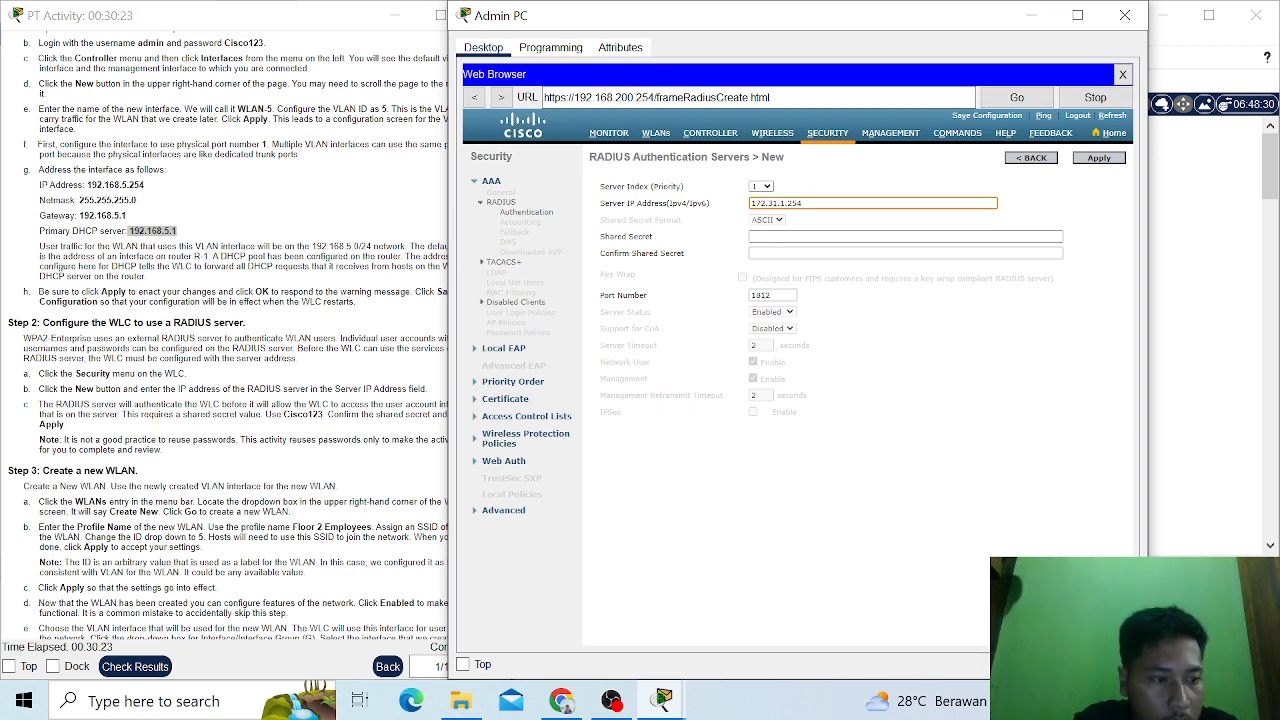
- Enter and confirm the RADIUS server's shared secret from the lab instructions, and apply the new server entry
left_click(848, 236)
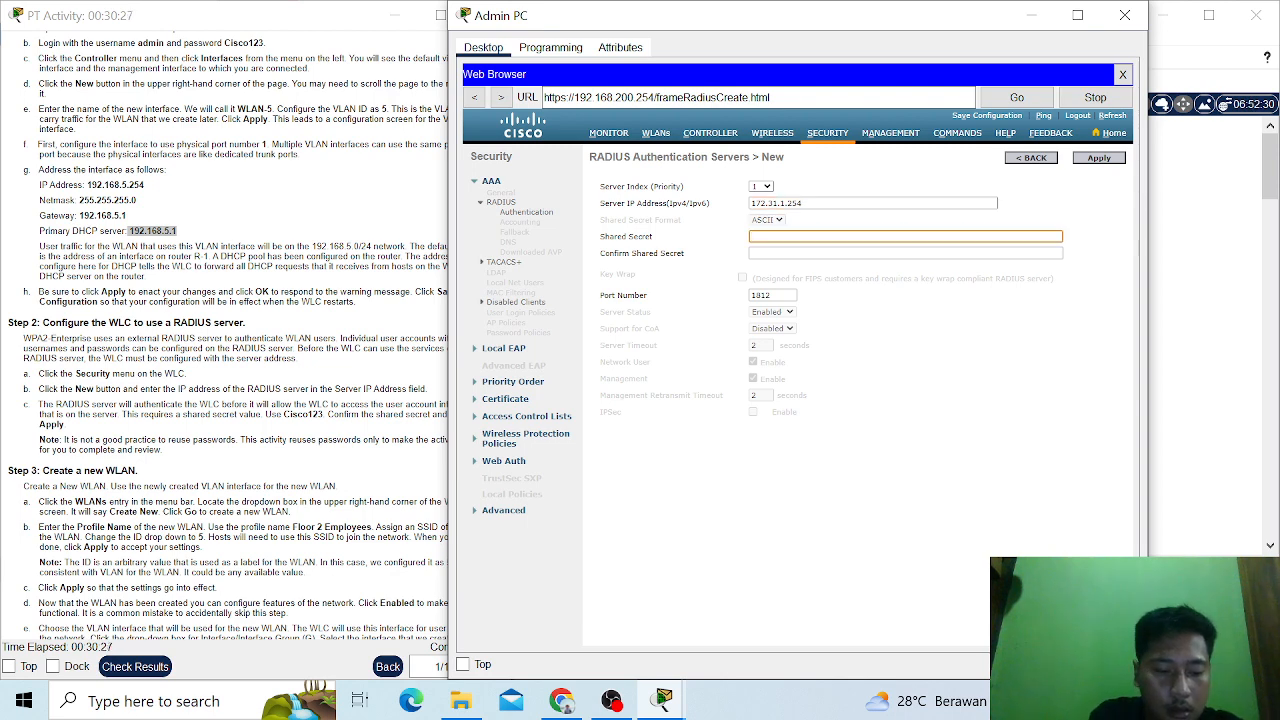
type("Cis")
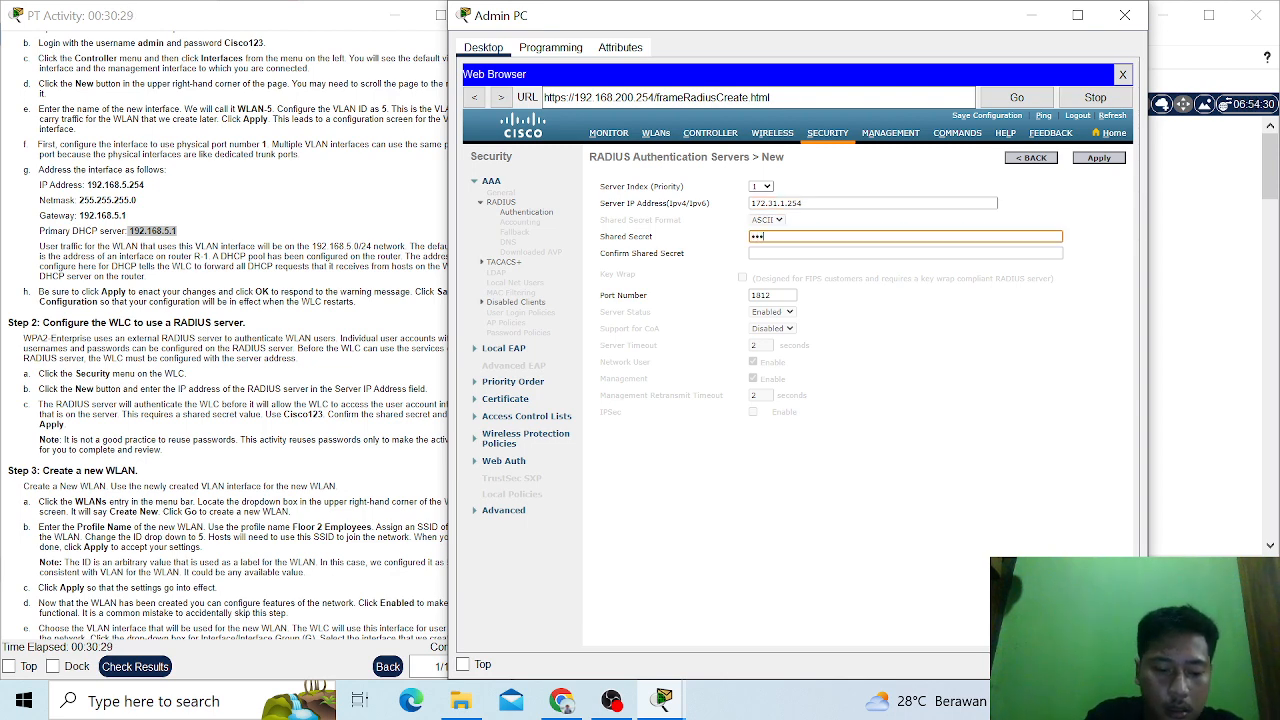
type("co12")
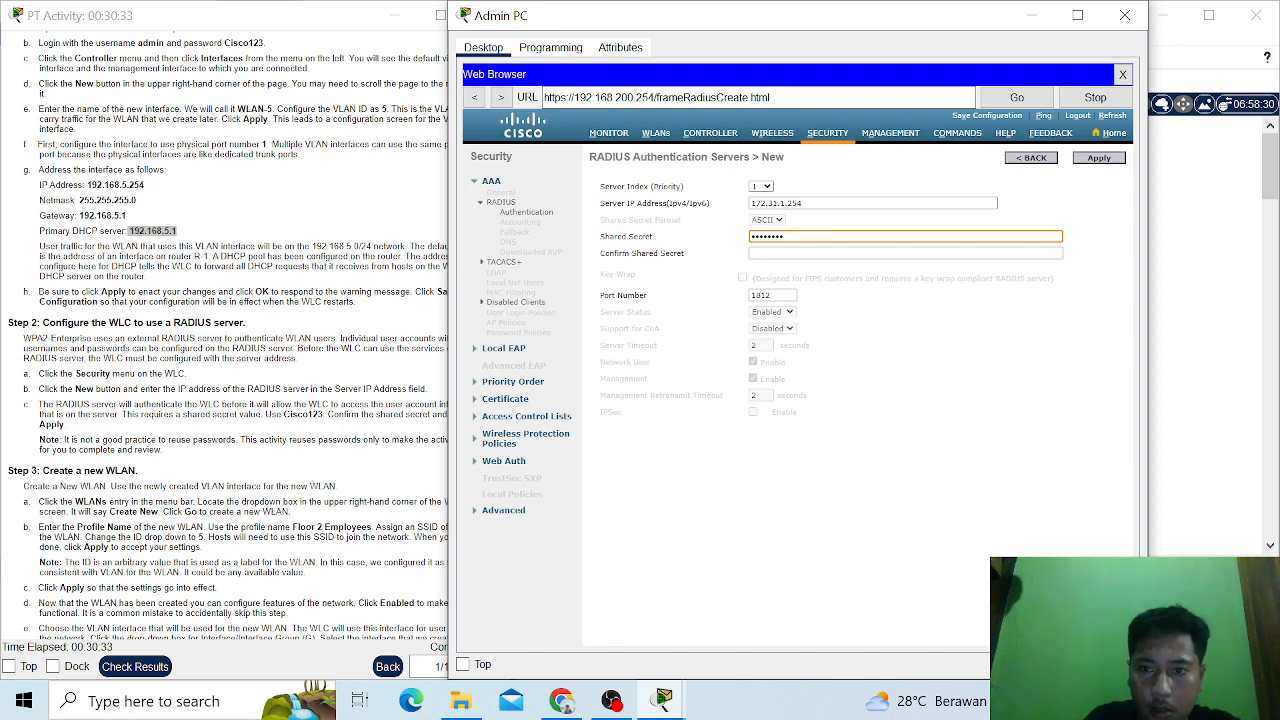
left_click(753, 253)
type("C")
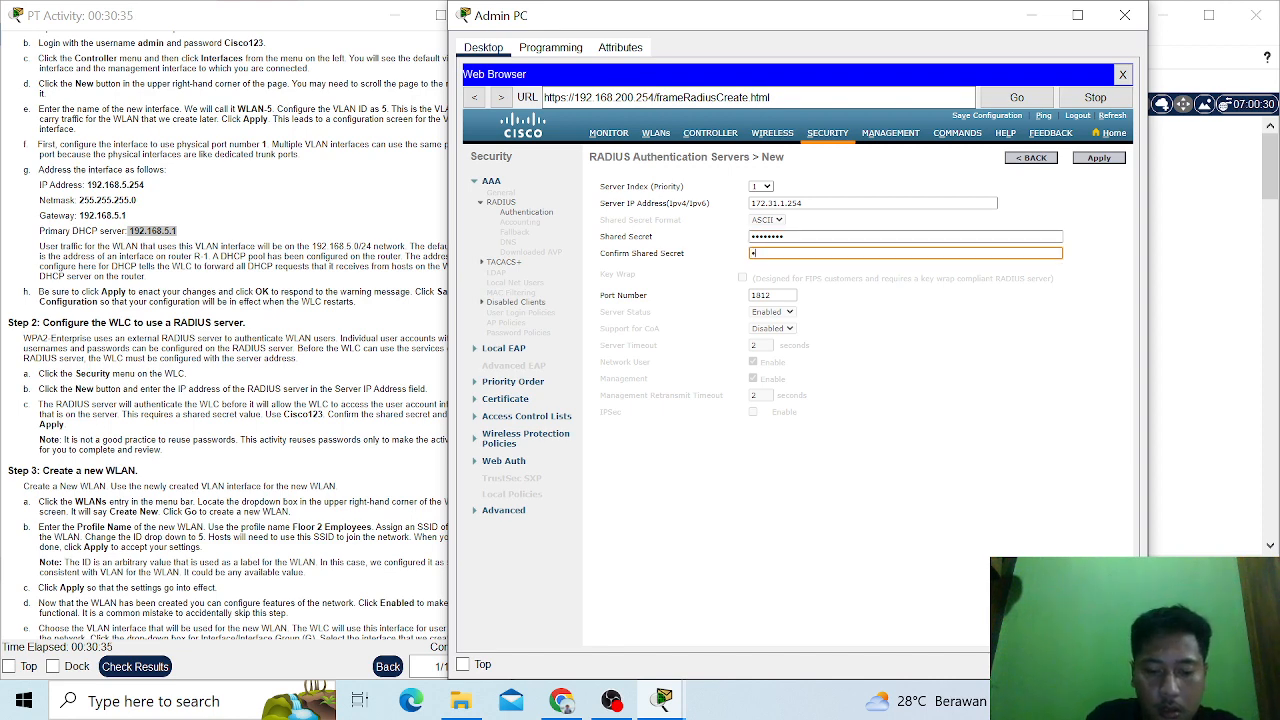
type("isco")
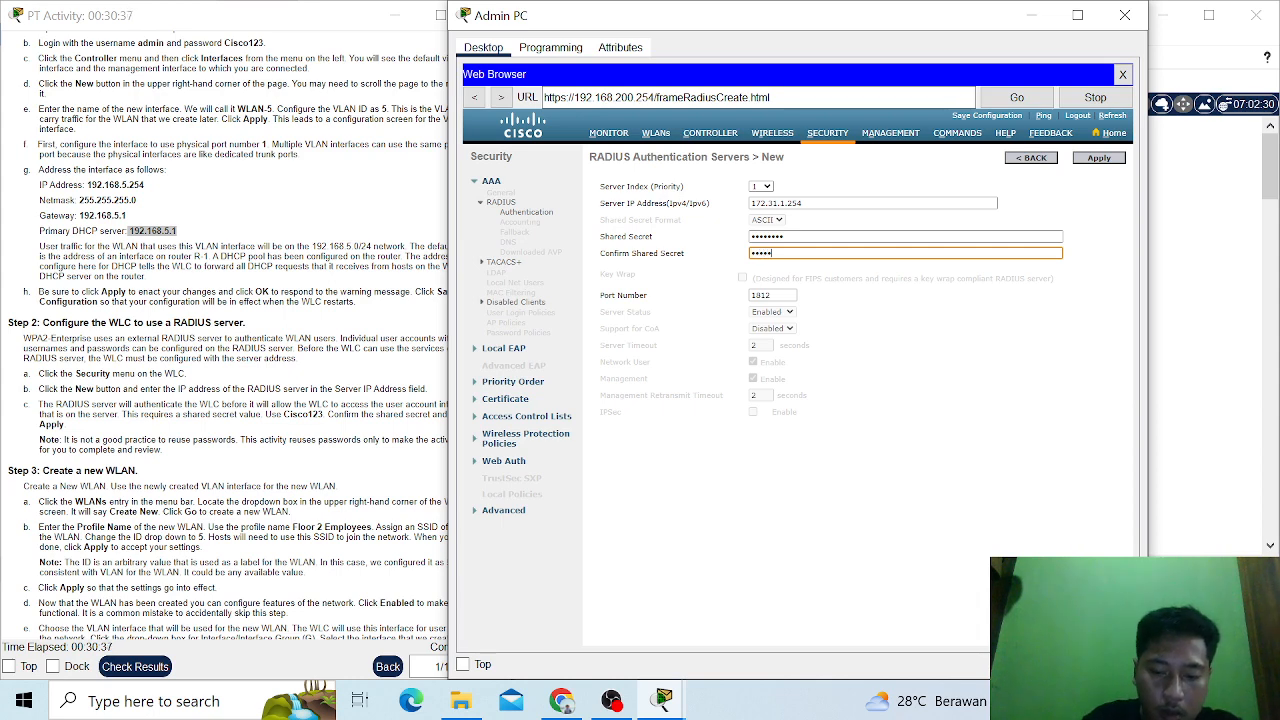
type("123")
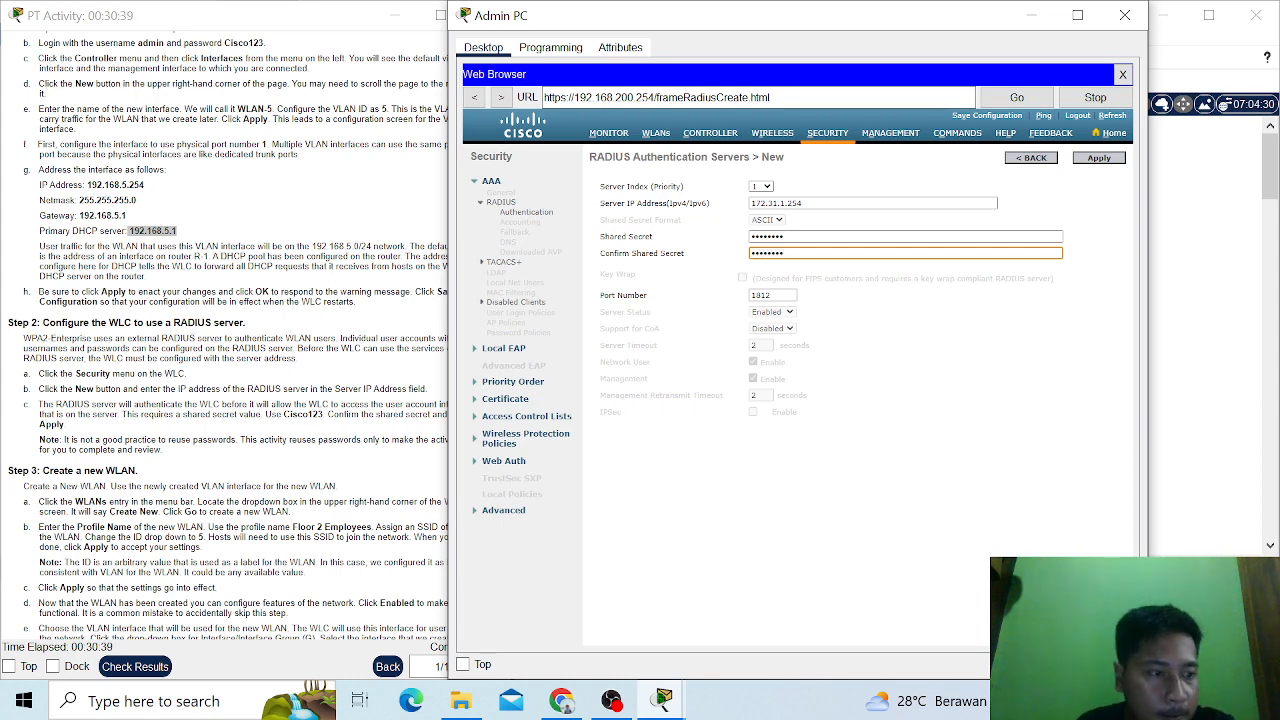
left_click(1105, 160)
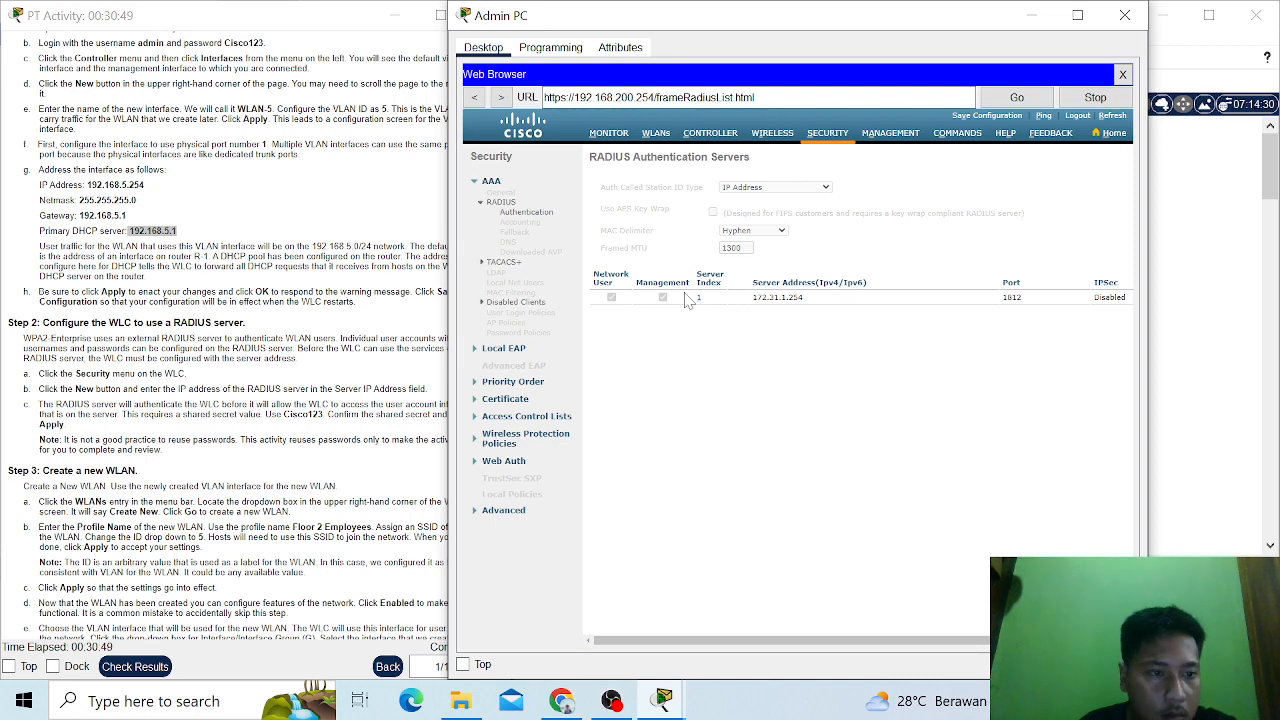
- Start creating a new WLAN with the profile name Floor 2 Employees
scroll(212, 375, "down", 1)
scroll(212, 376, "down", 1)
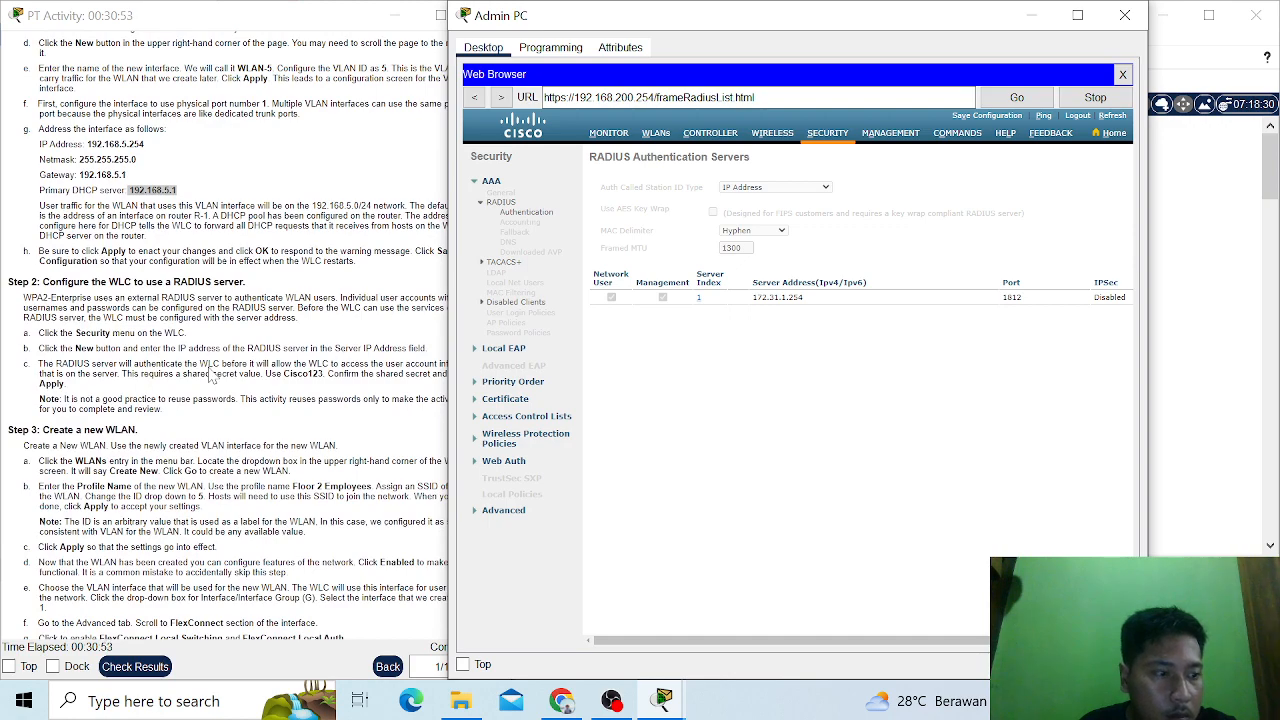
scroll(212, 375, "down", 2)
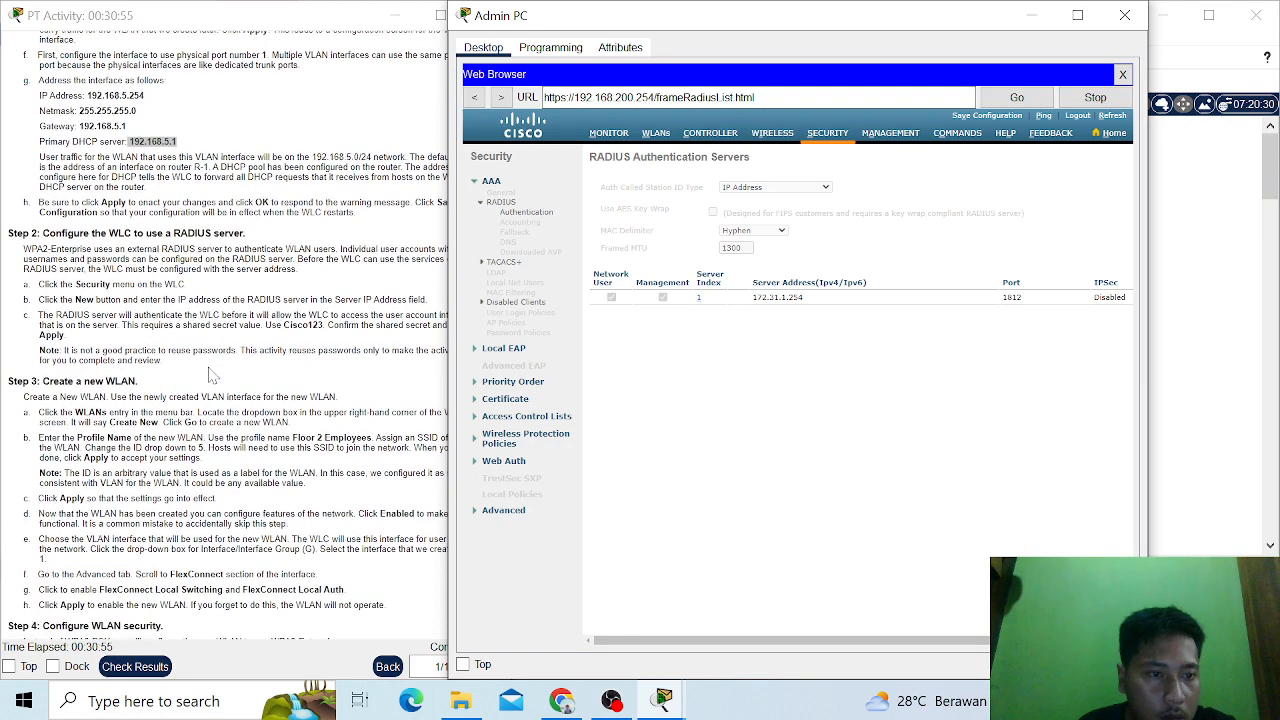
scroll(212, 375, "down", 2)
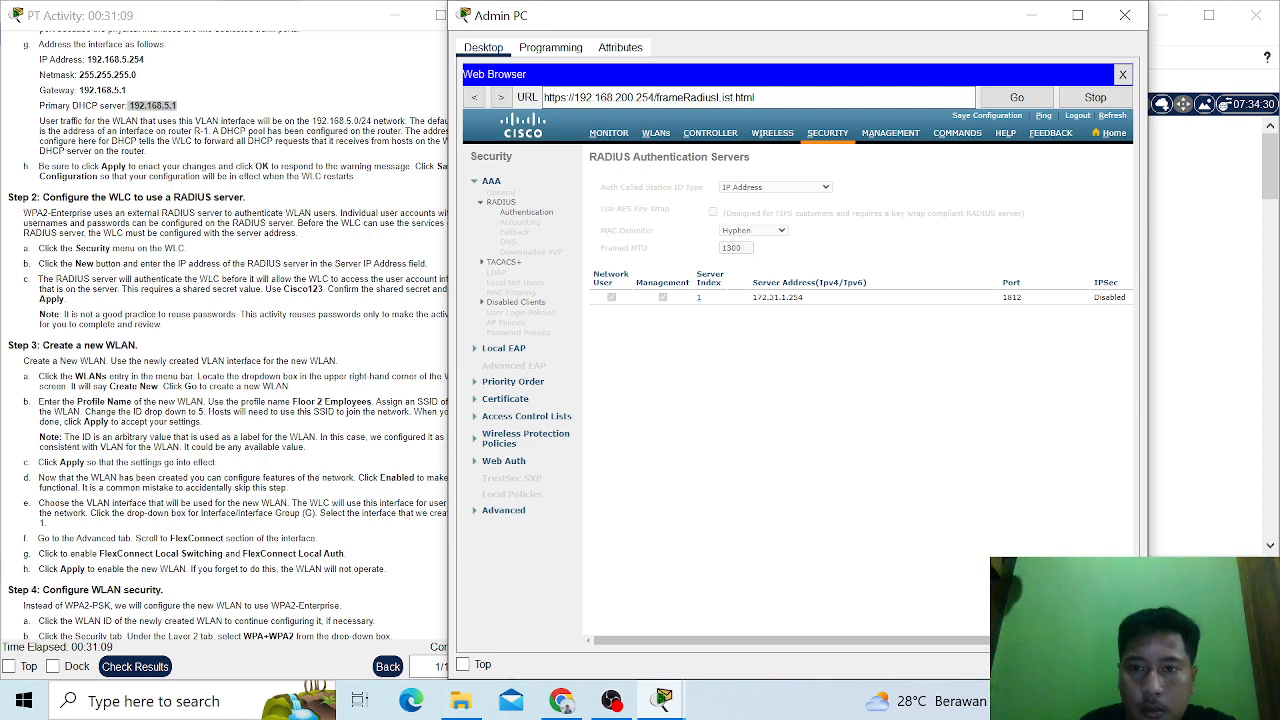
left_click(656, 135)
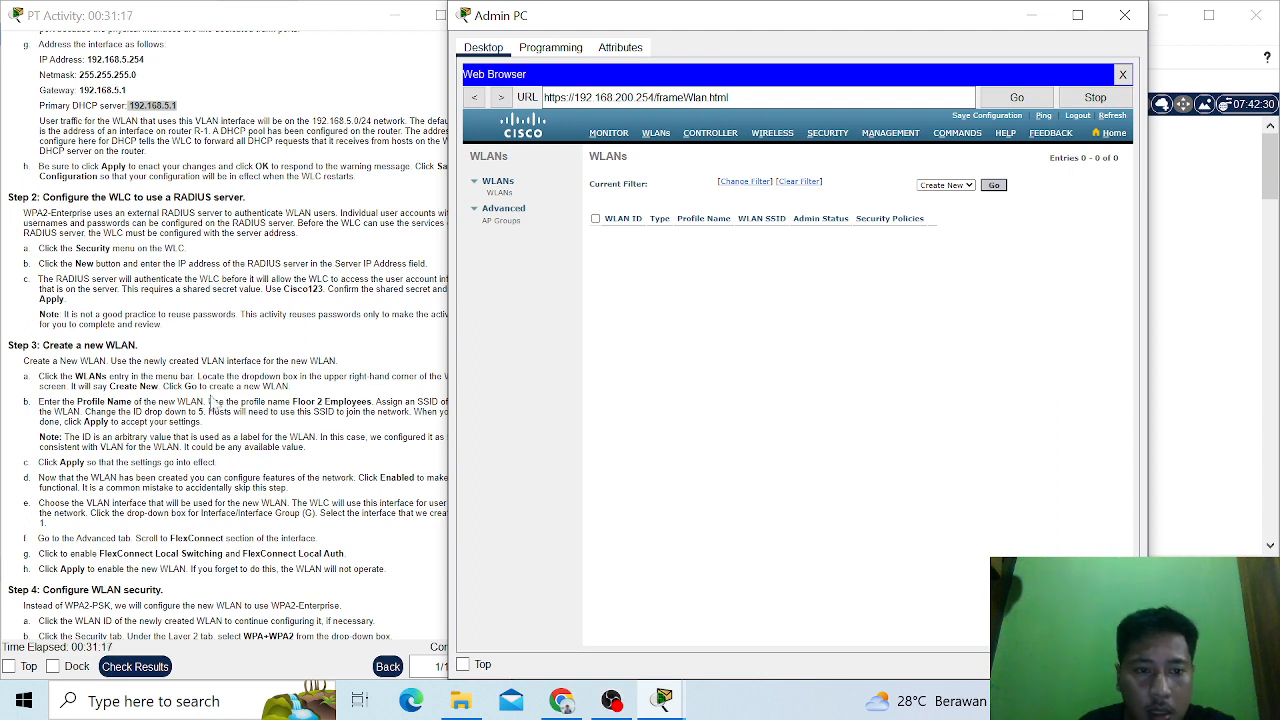
left_click(994, 186)
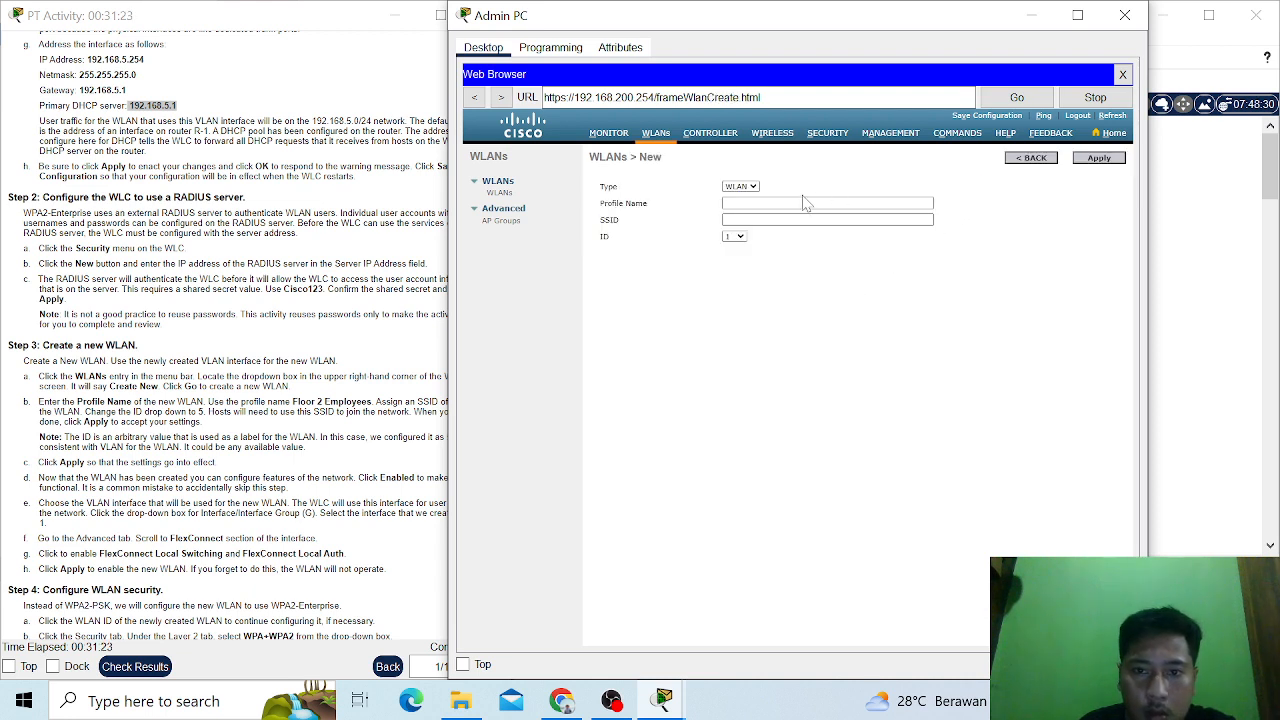
left_click(790, 203)
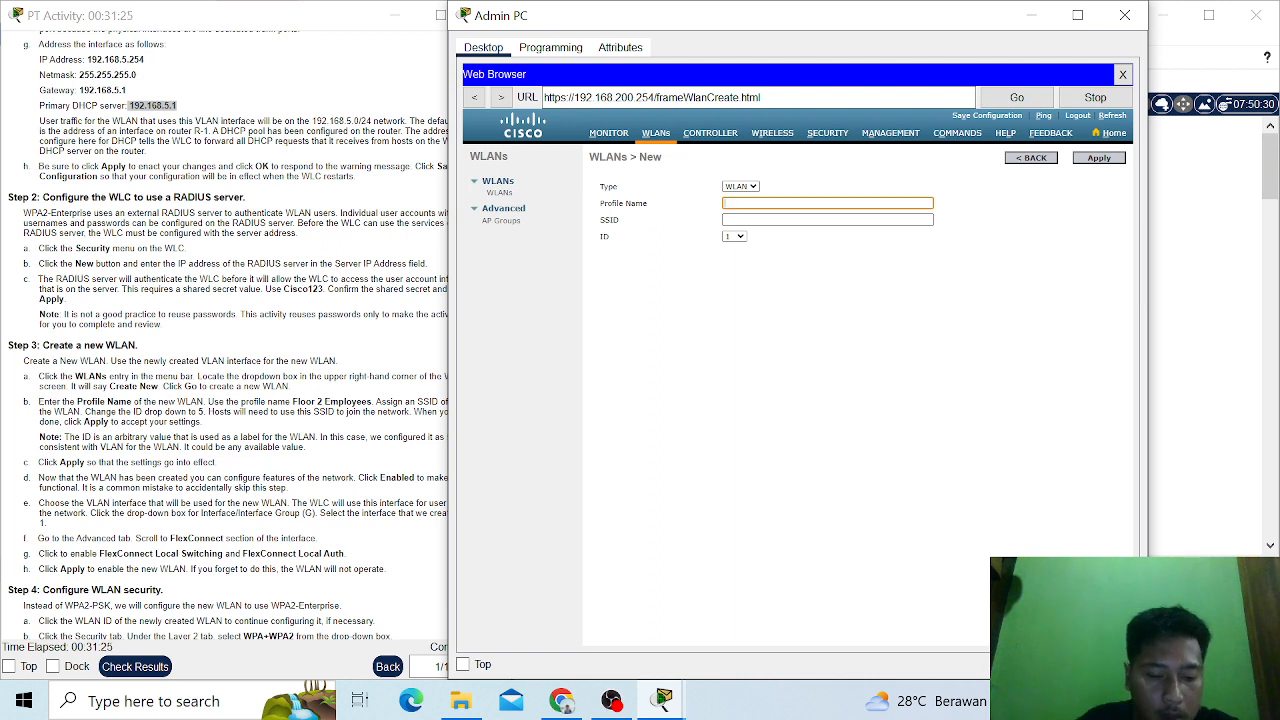
type("F")
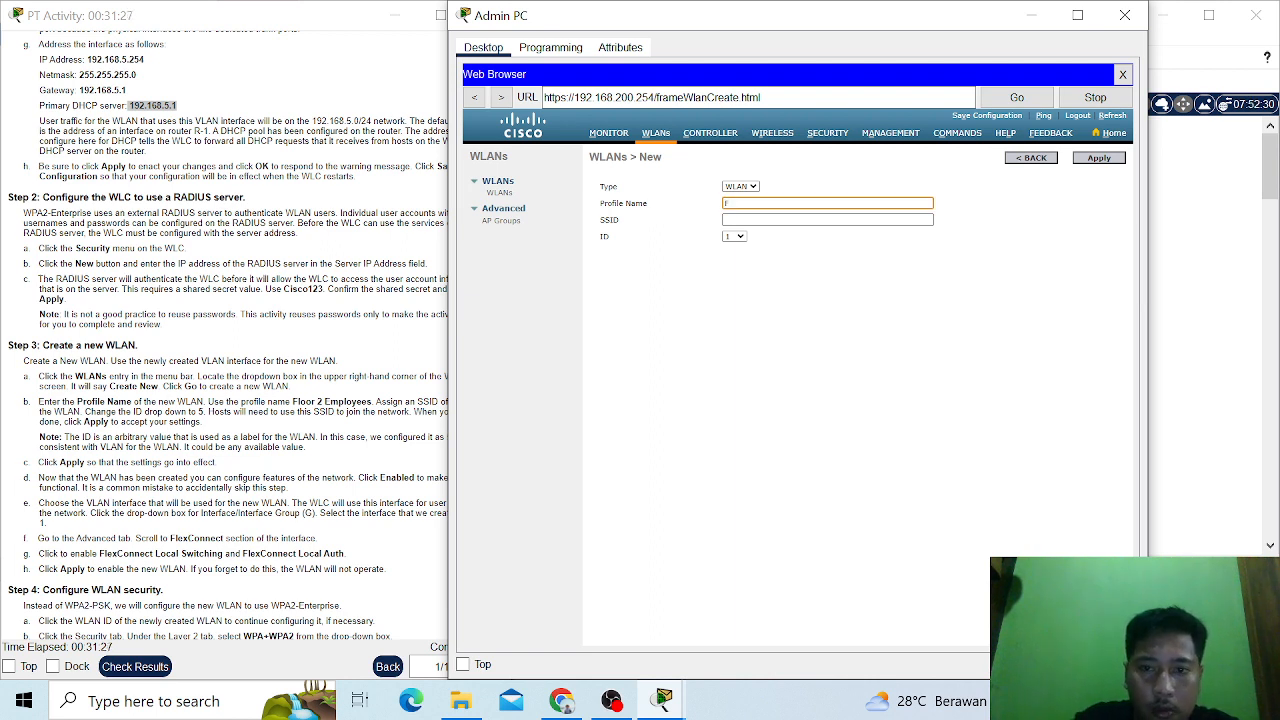
type("loo")
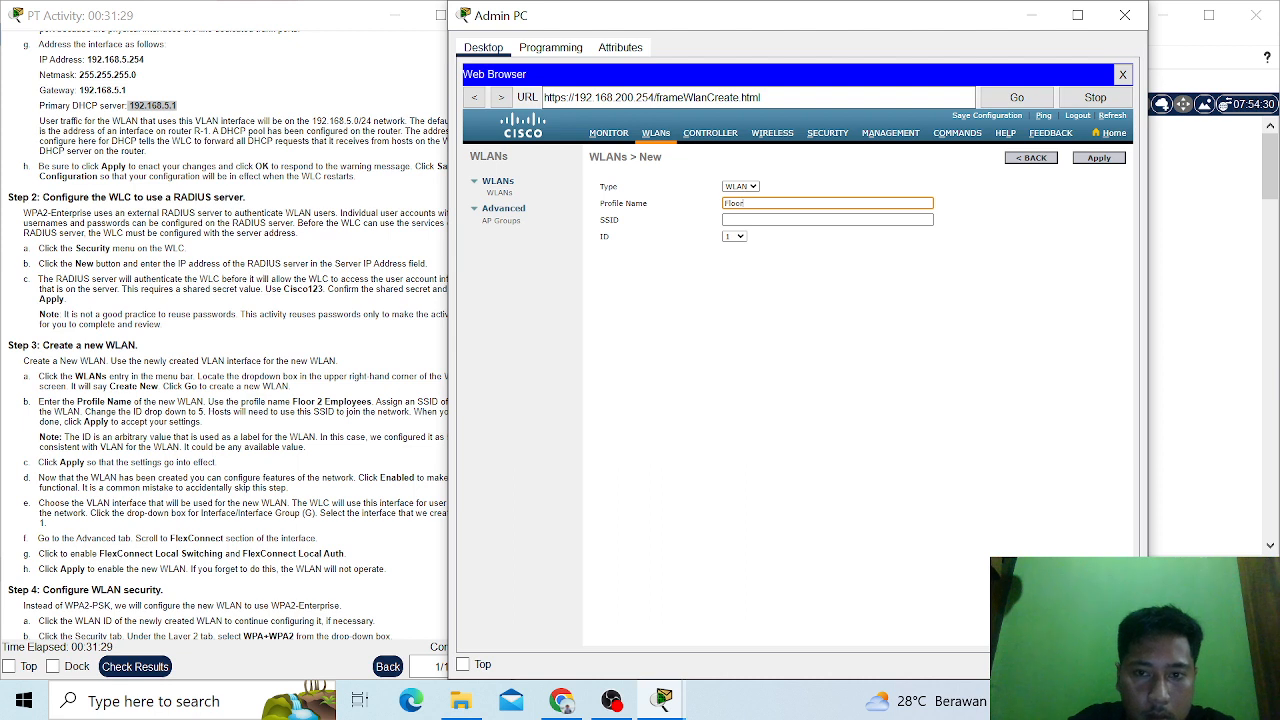
type("r 2")
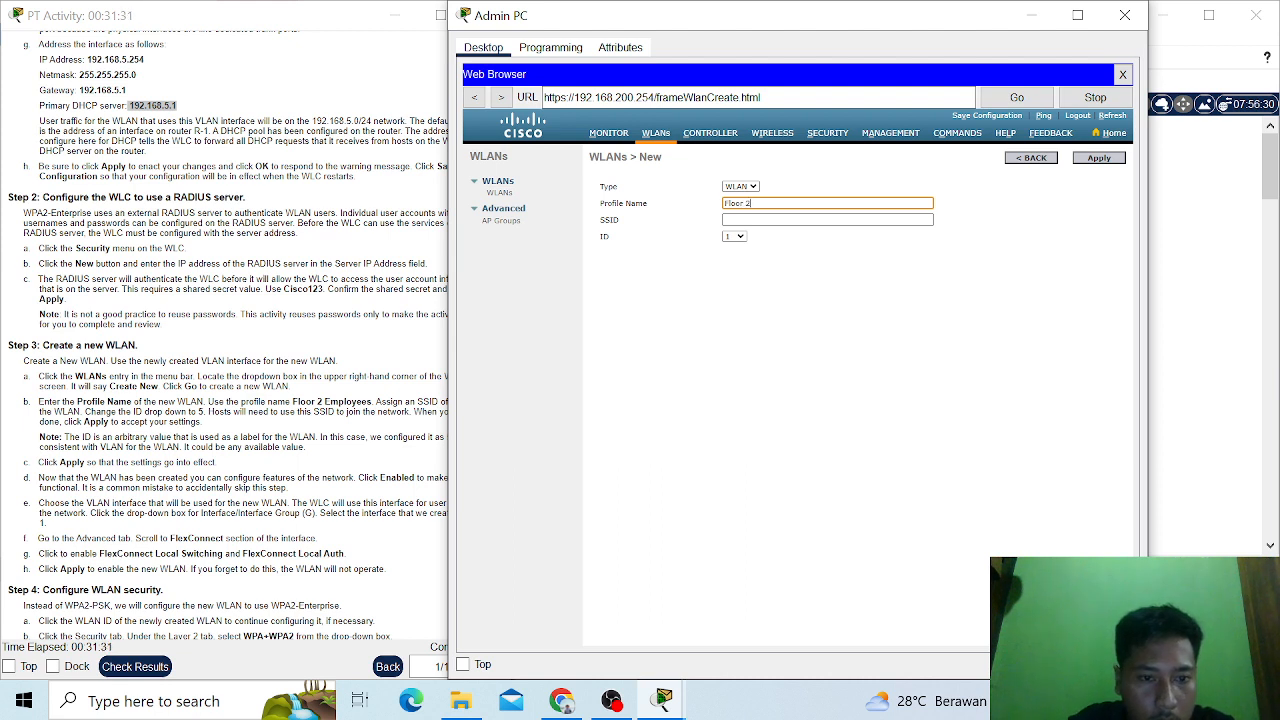
type(" E")
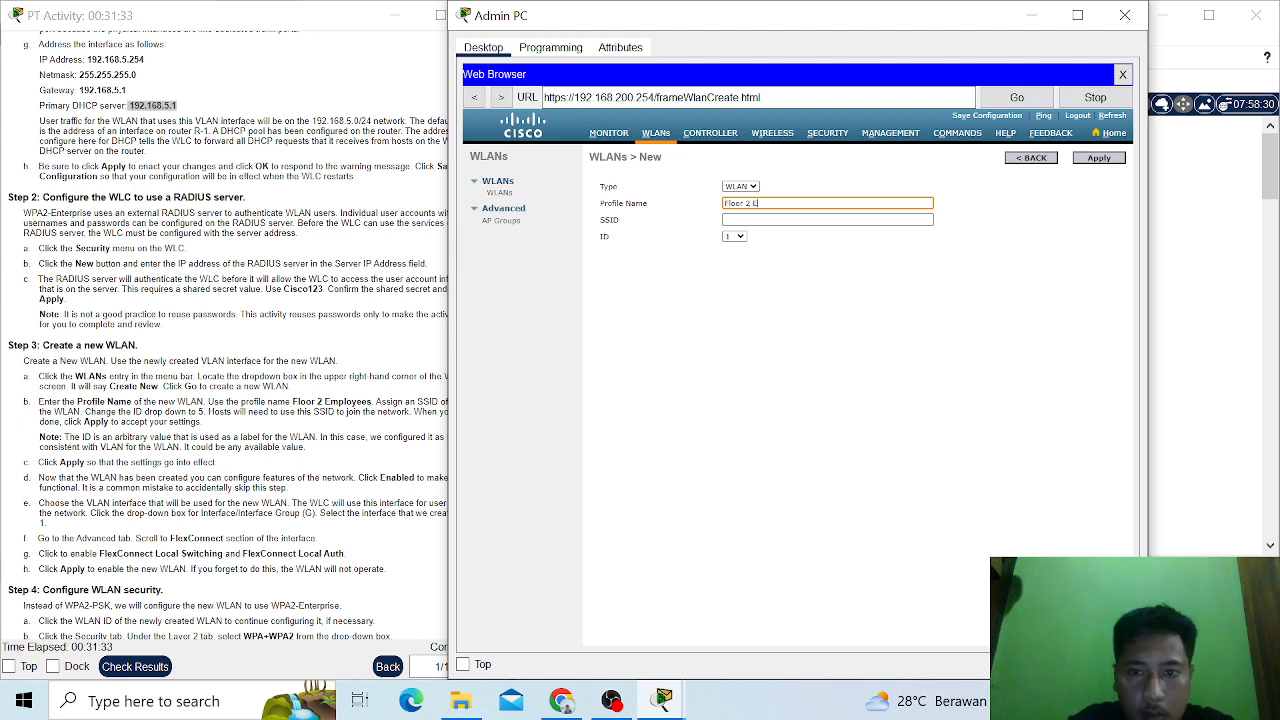
type("mplo")
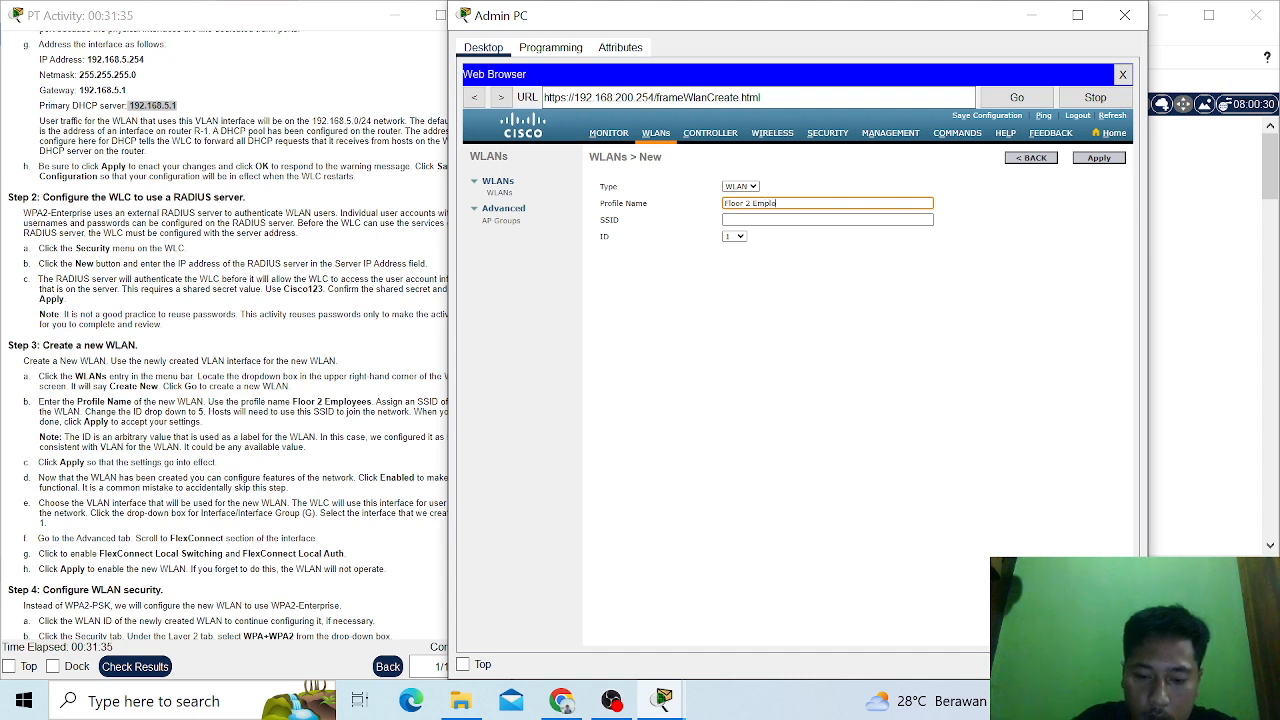
type("y")
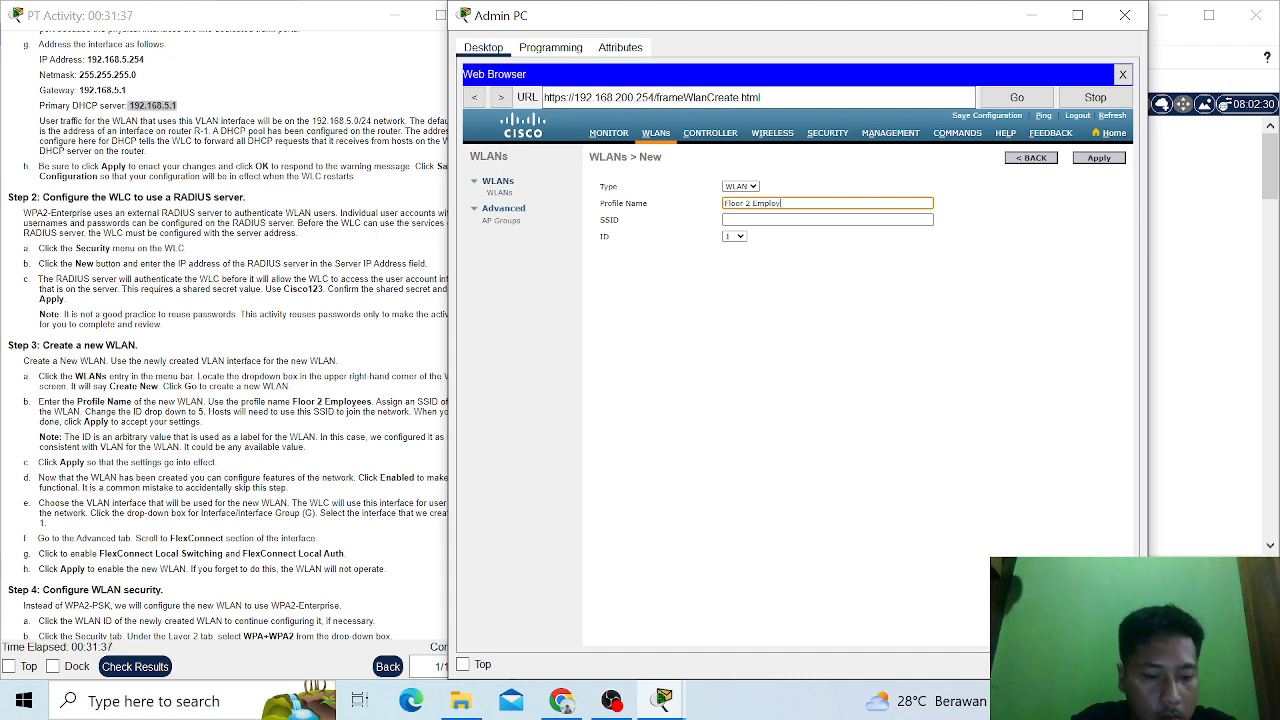
type("ees")
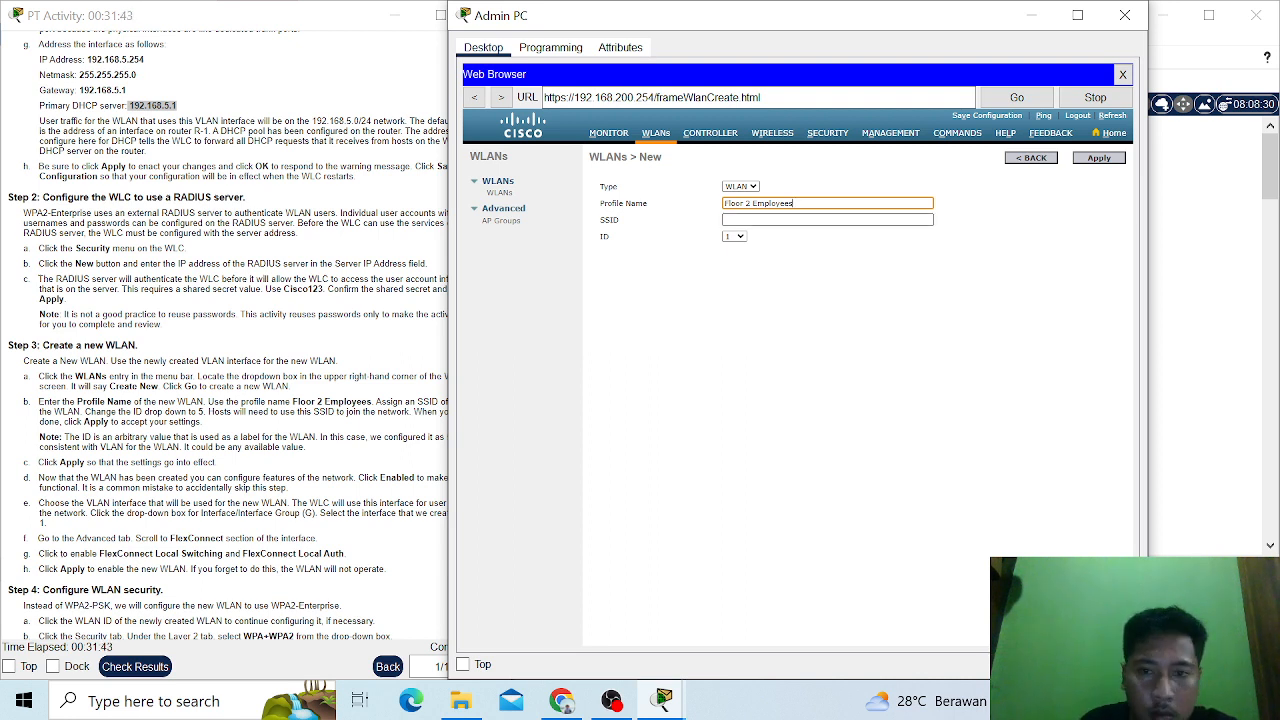
- Set the new WLAN's SSID to SSID-5 and its ID to 5
left_click(827, 220)
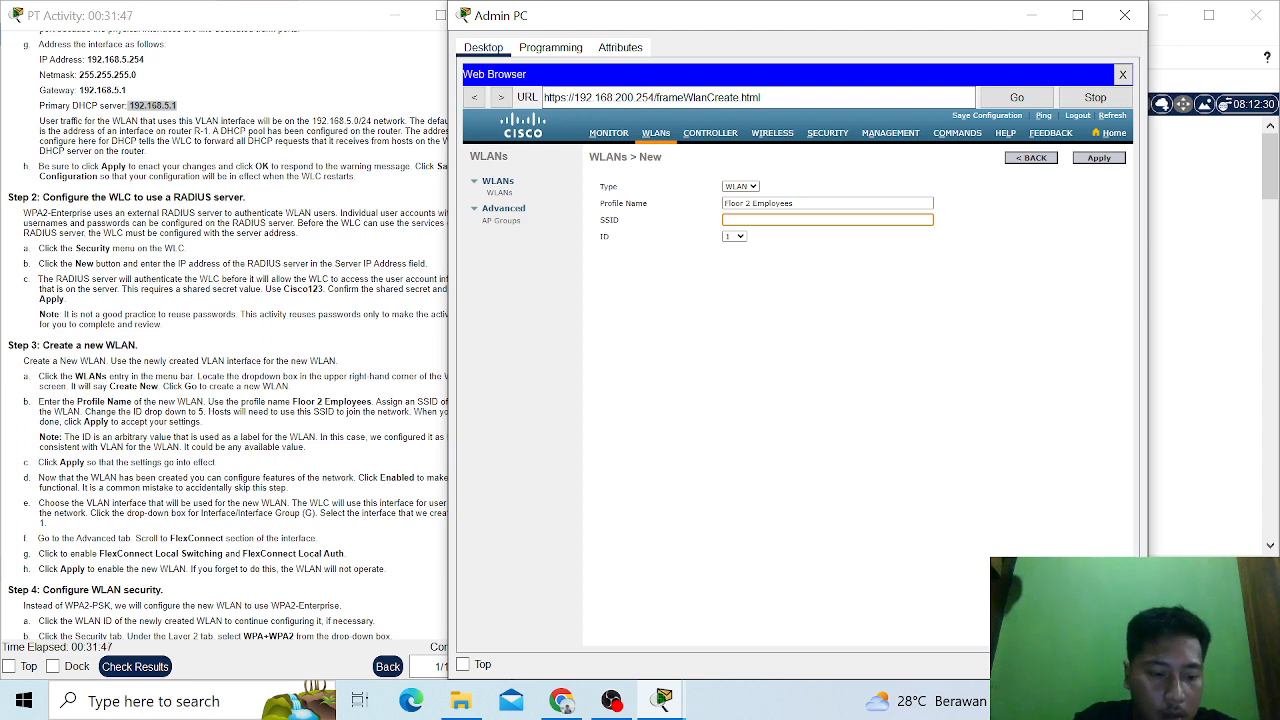
type("SSI")
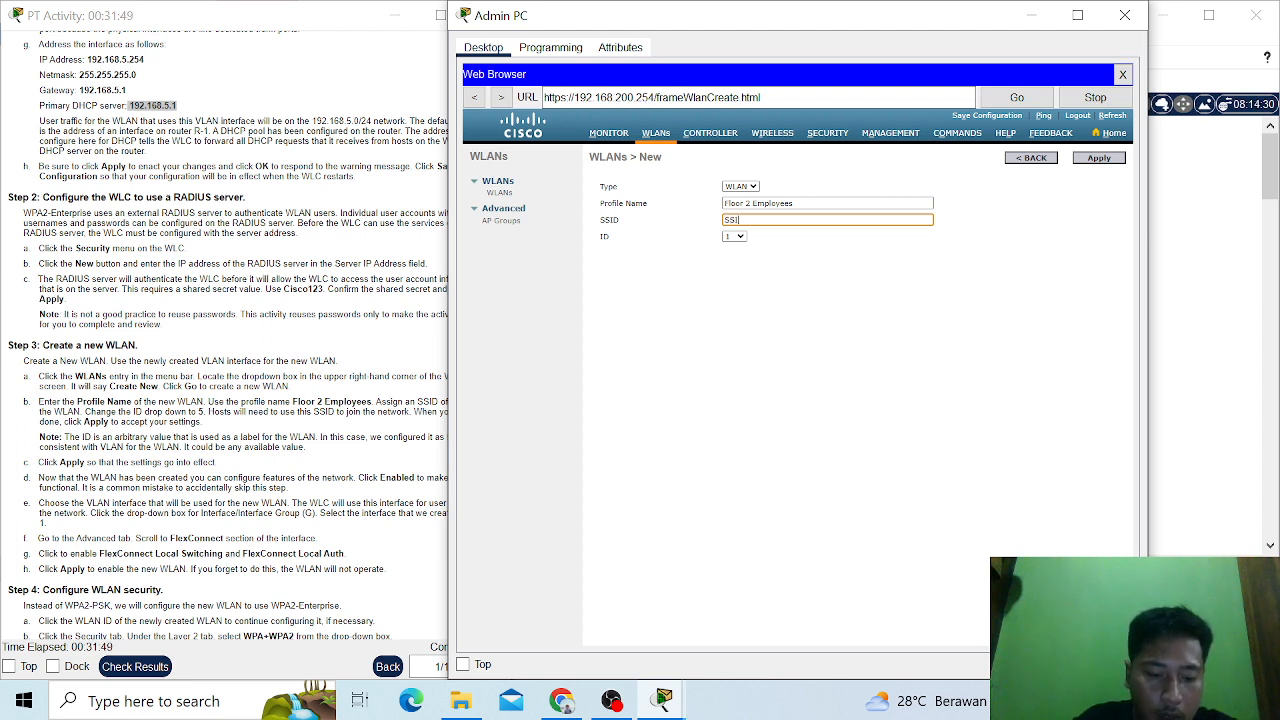
type("D-5")
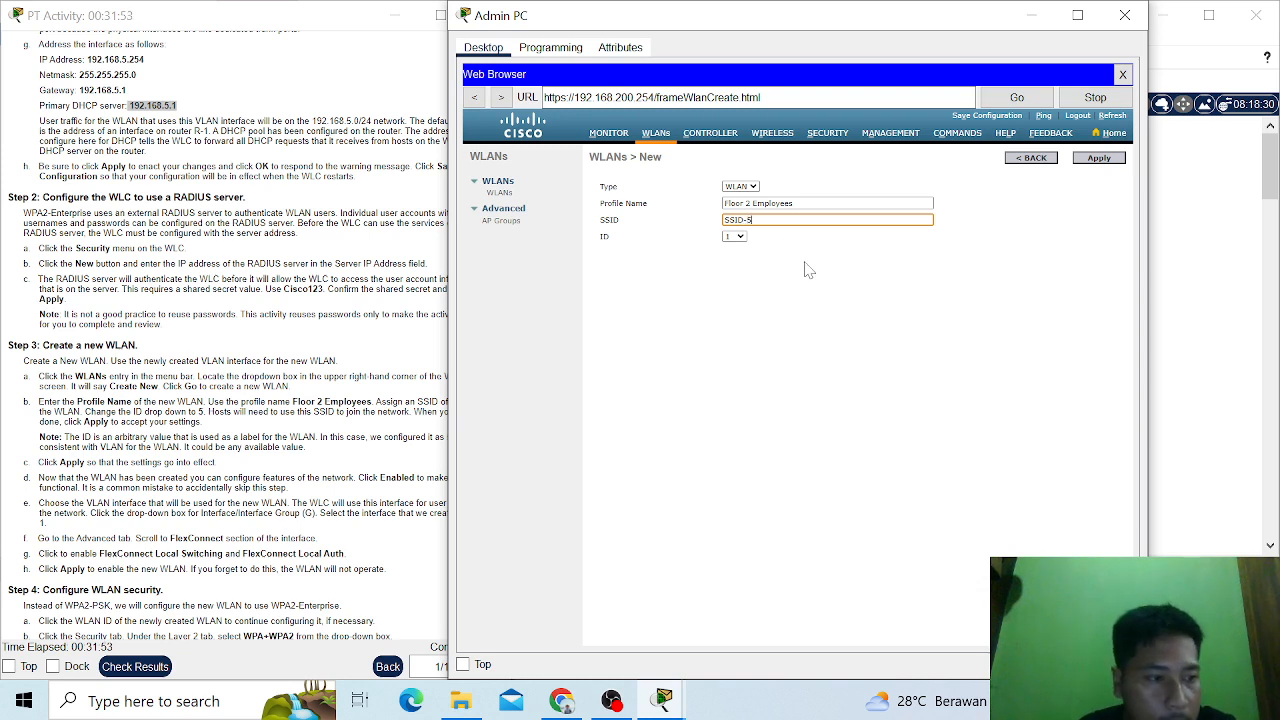
left_click(741, 237)
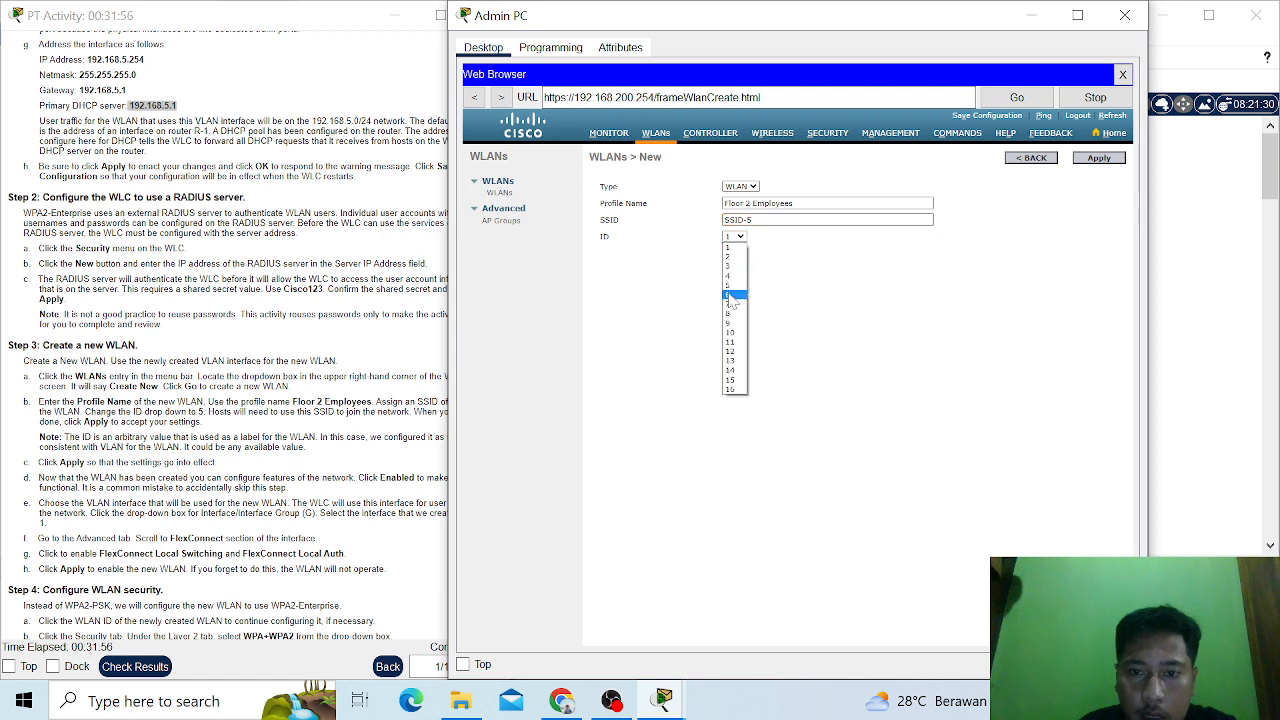
left_click(731, 286)
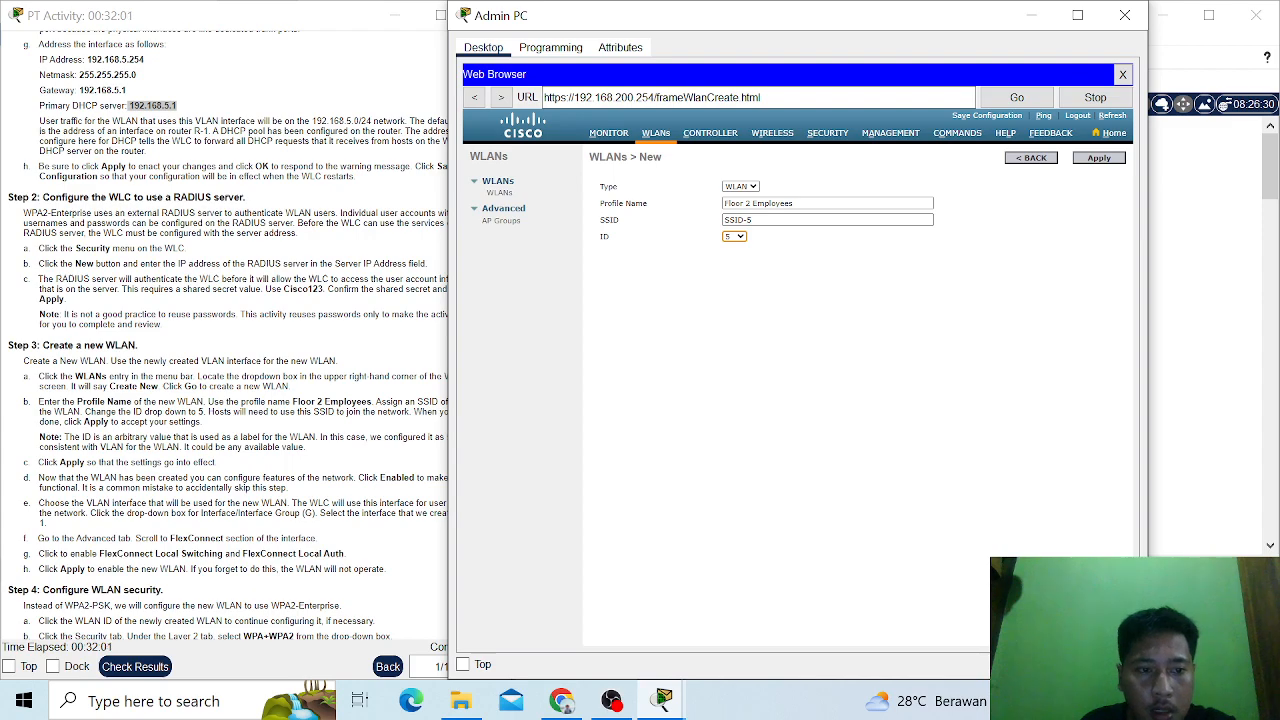
- Apply the new Floor 2 Employees WLAN entry to create it
scroll(225, 340, "down", 2)
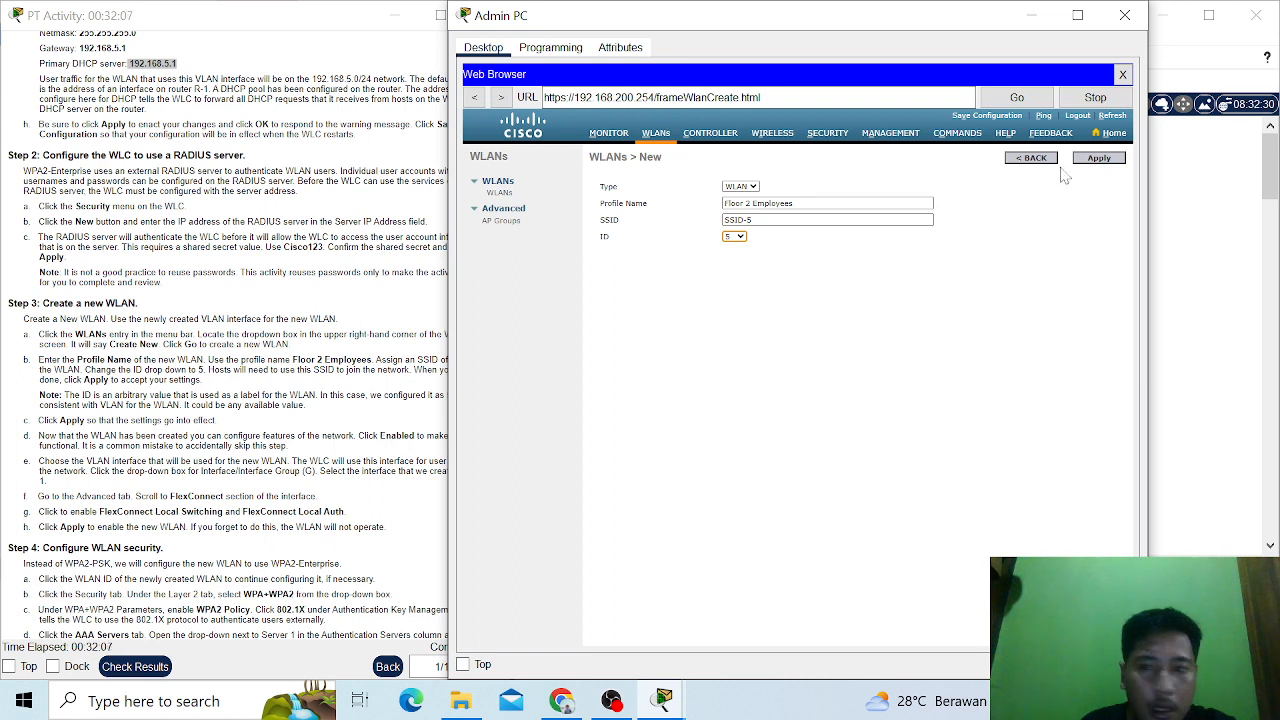
left_click(1098, 163)
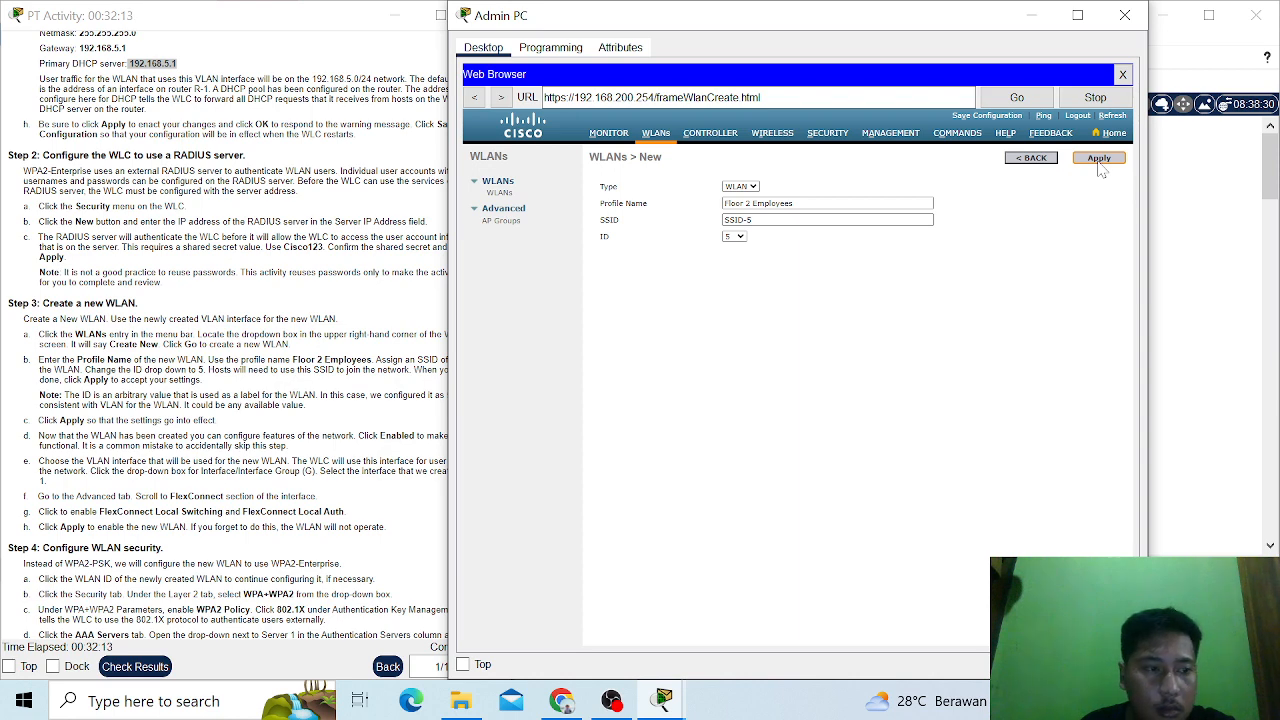
left_click(1099, 162)
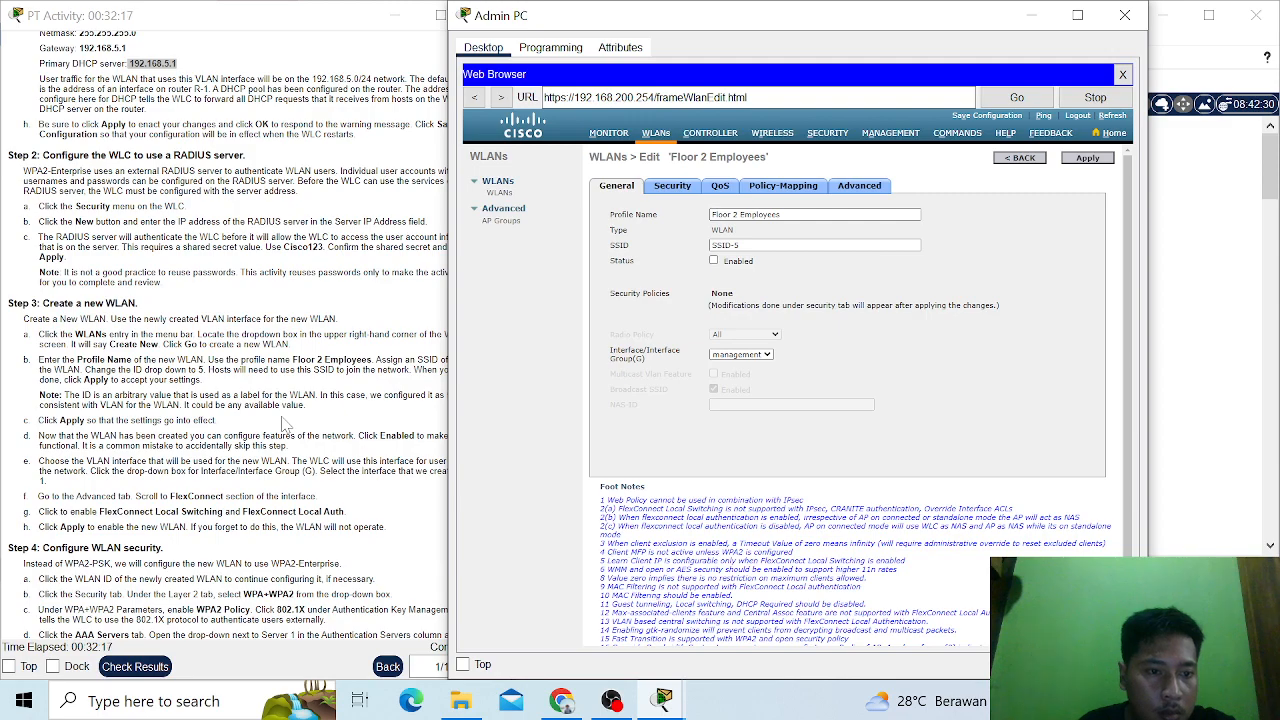
- Enable the Floor 2 Employees WLAN's status and set its interface/interface group to WLAN-5
scroll(287, 425, "down", 2)
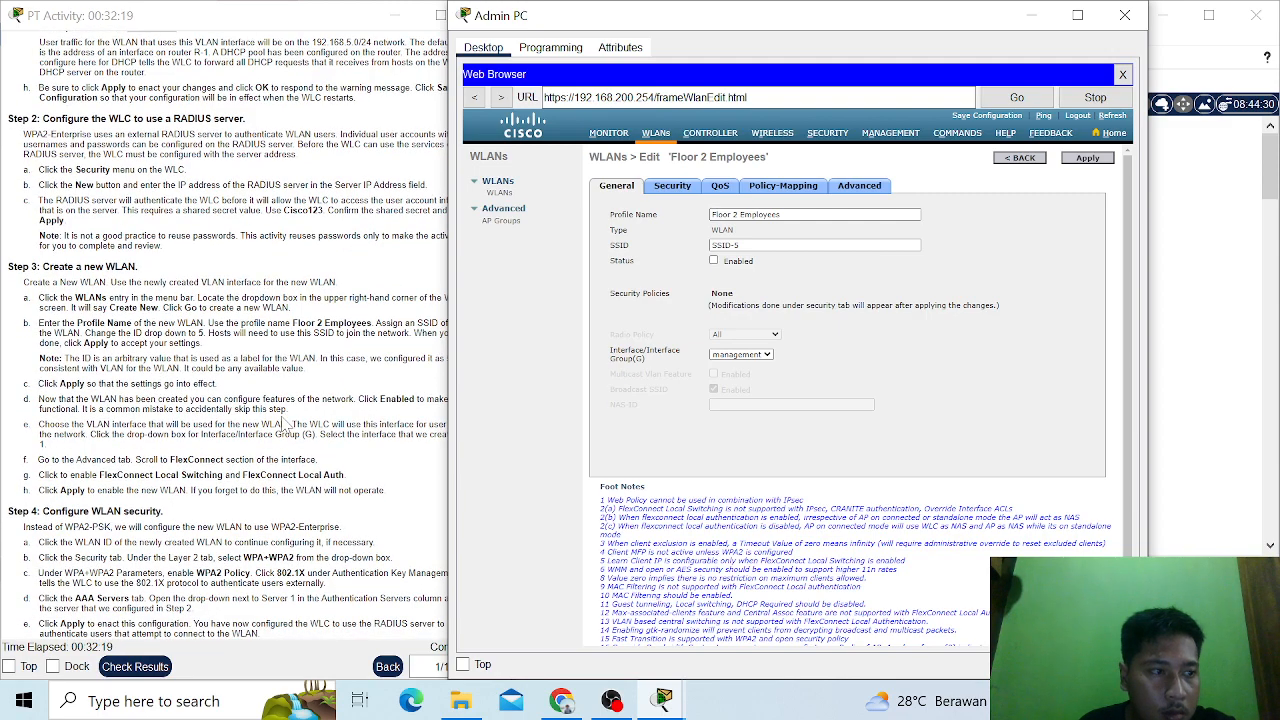
scroll(287, 425, "down", 3)
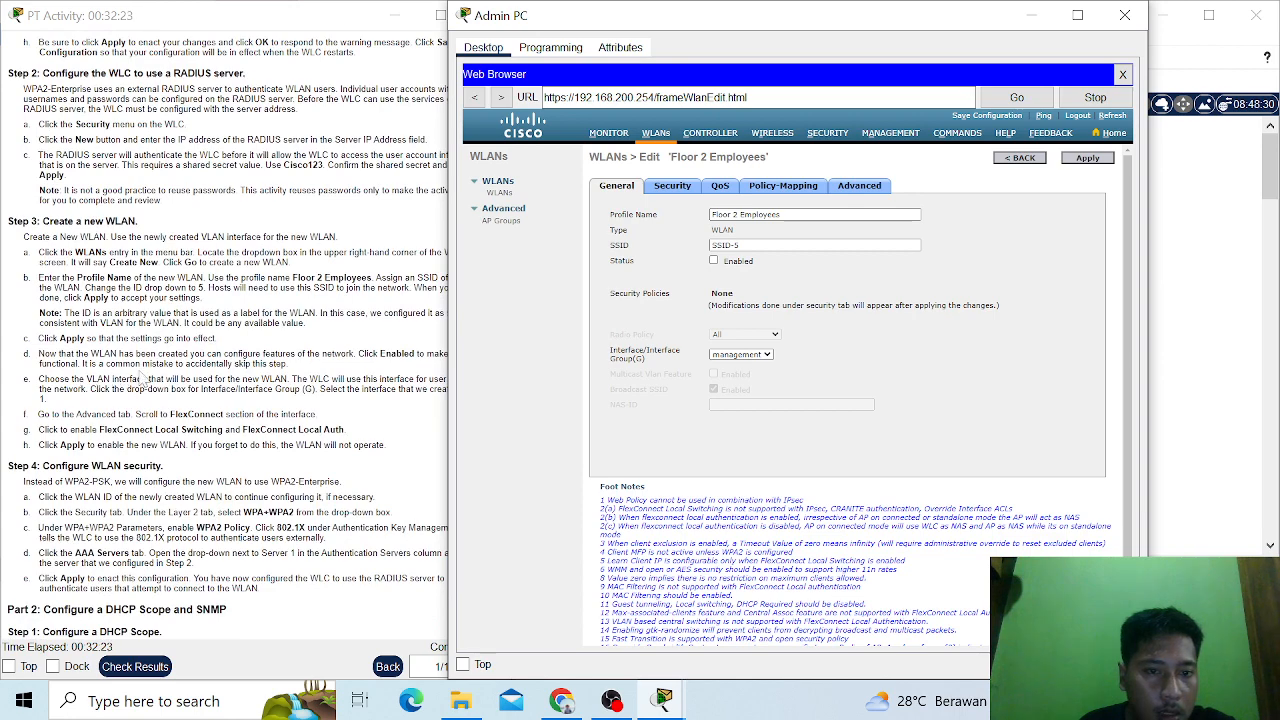
scroll(144, 378, "down", 3)
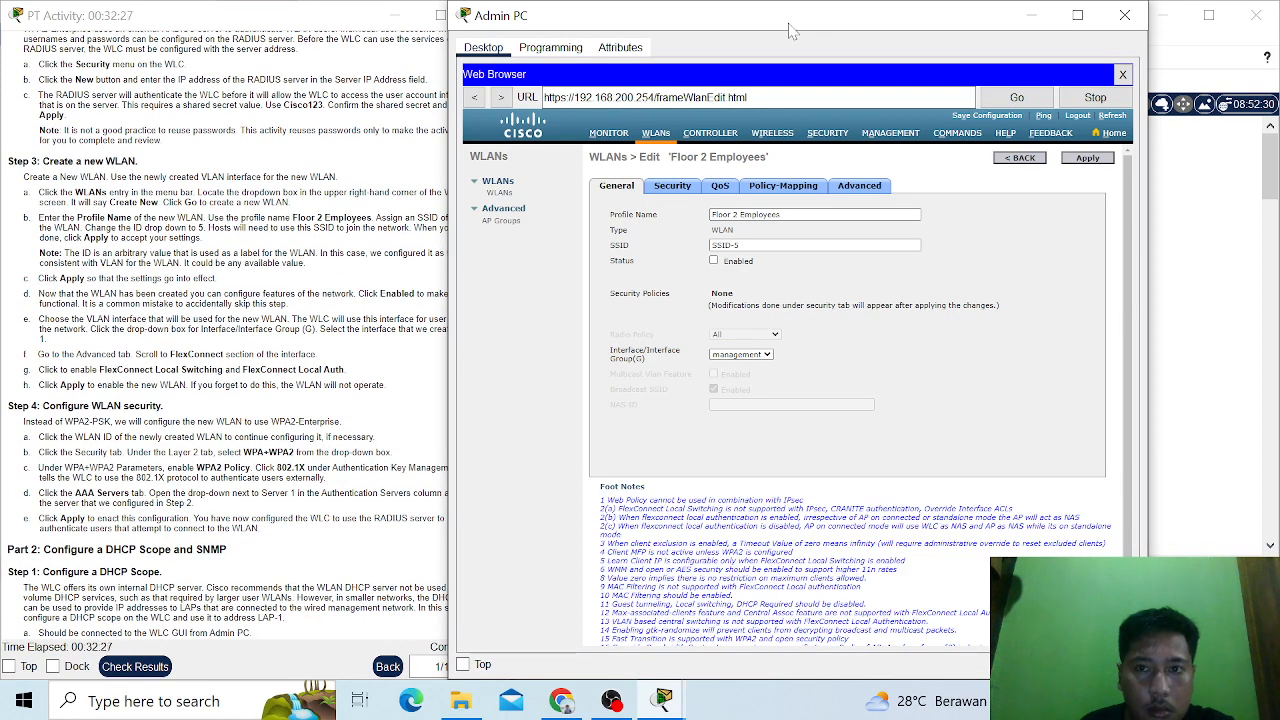
left_click_drag(772, 26, 838, 28)
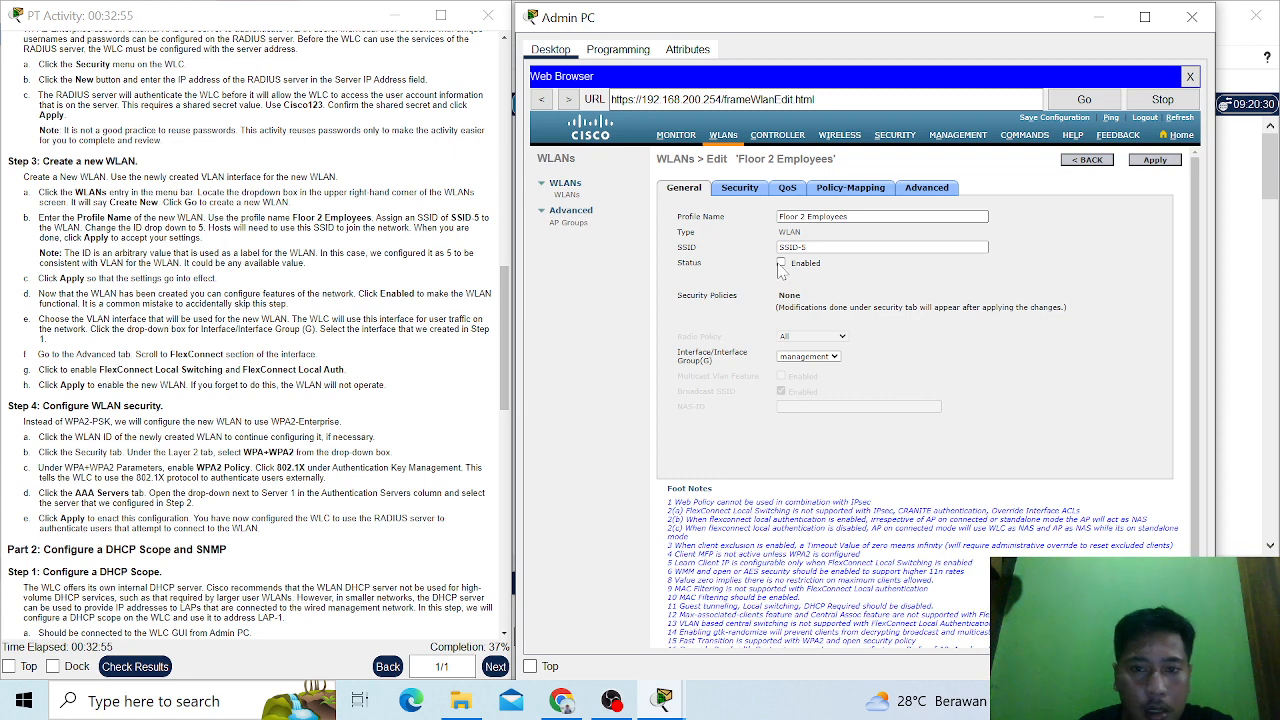
left_click(830, 357)
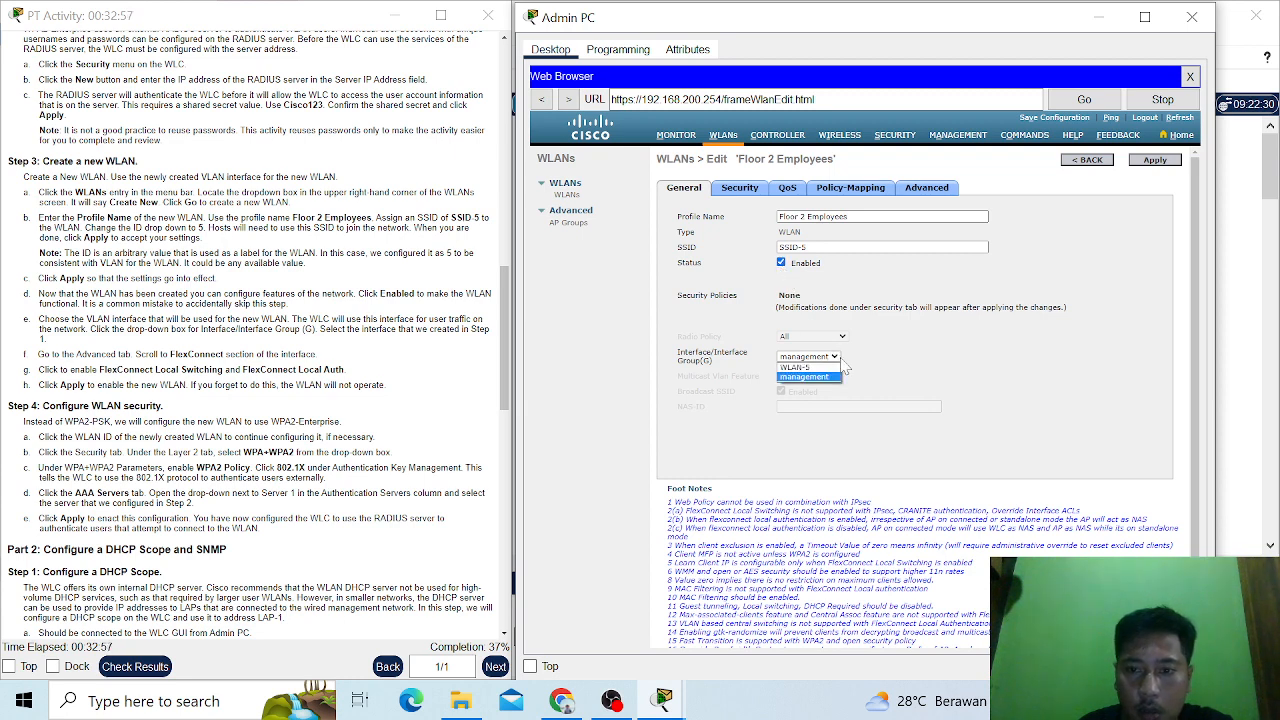
left_click(814, 367)
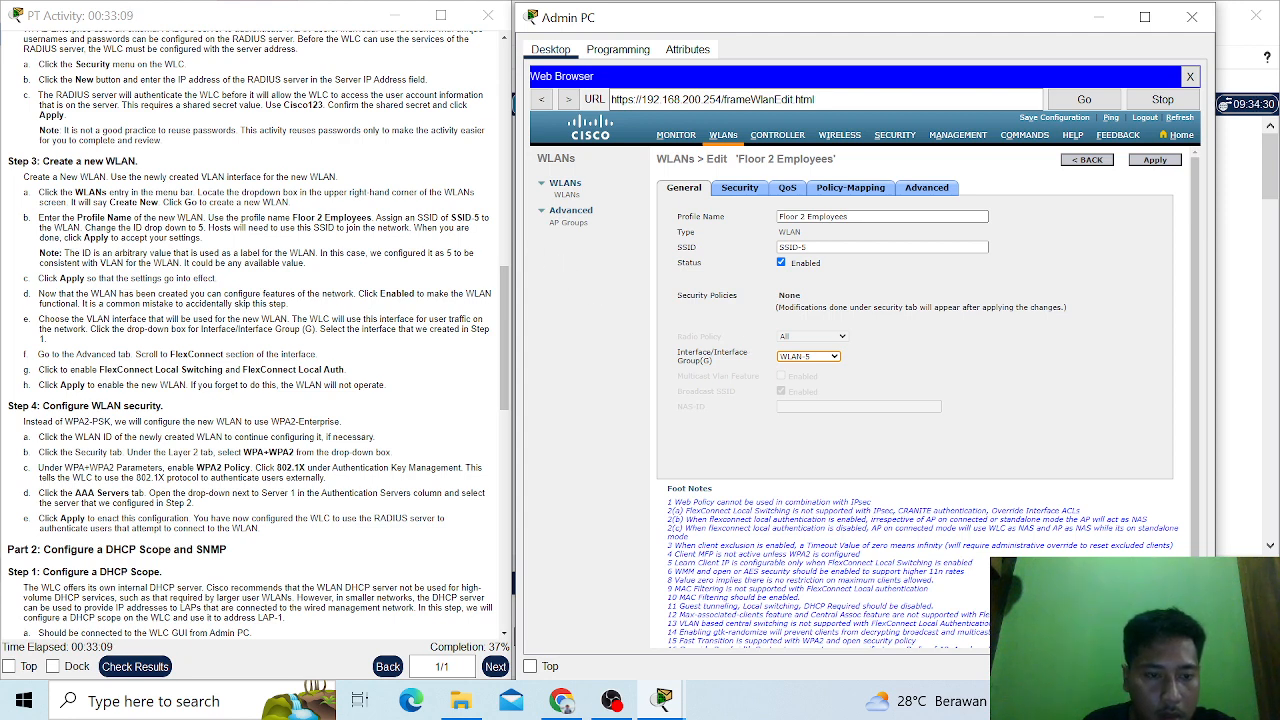
scroll(850, 340, "down", 1)
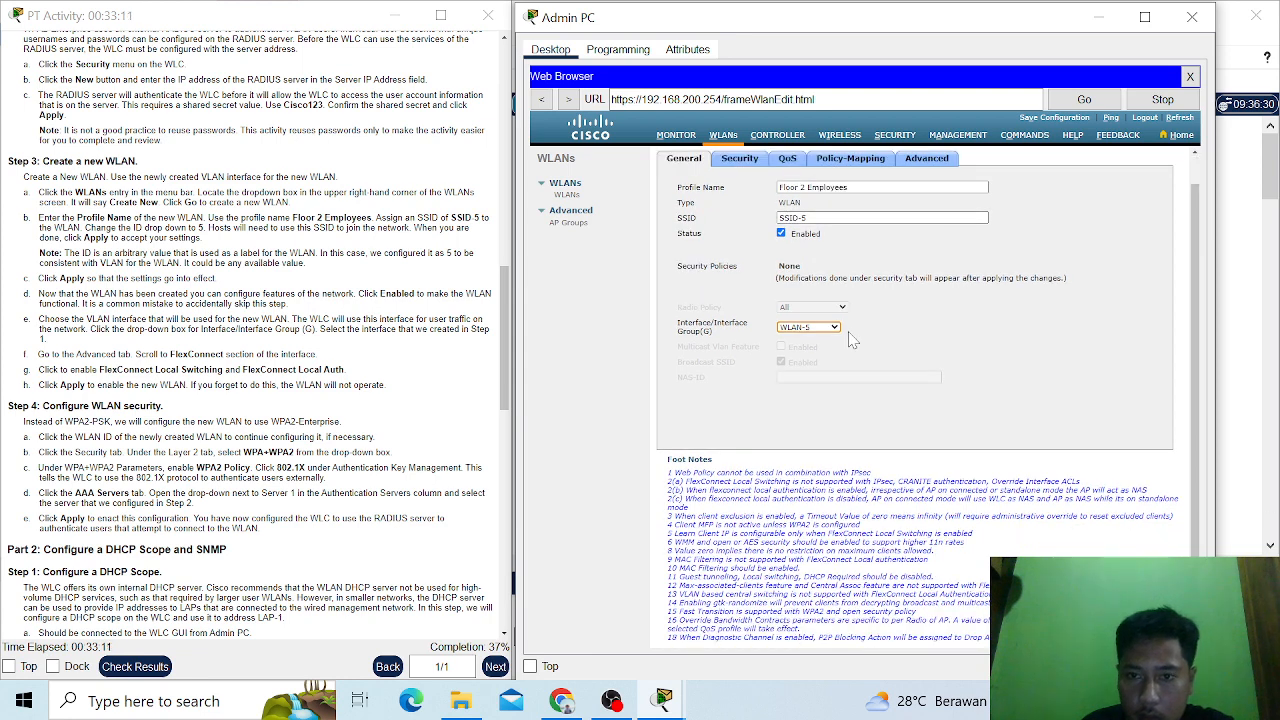
scroll(850, 340, "up", 1)
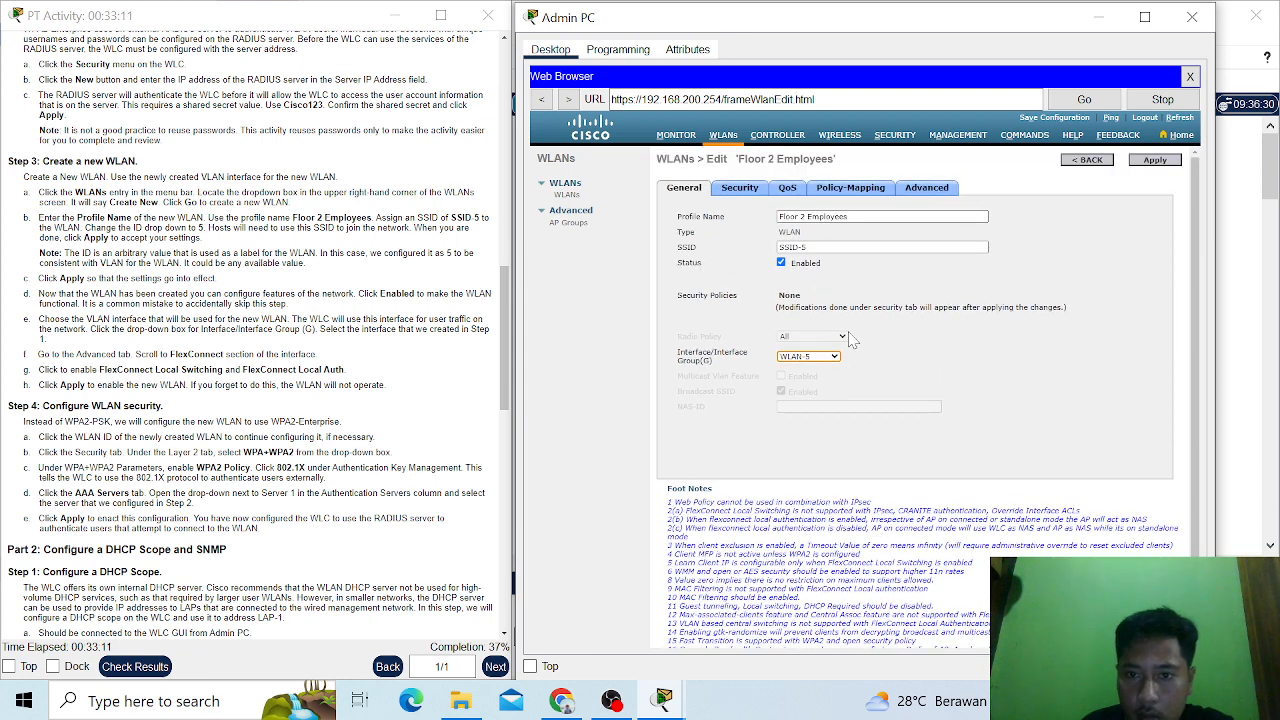
- Enable FlexConnect Local Switching and FlexConnect Local Auth in the WLAN's advanced settings
left_click(926, 194)
scroll(836, 316, "down", 3)
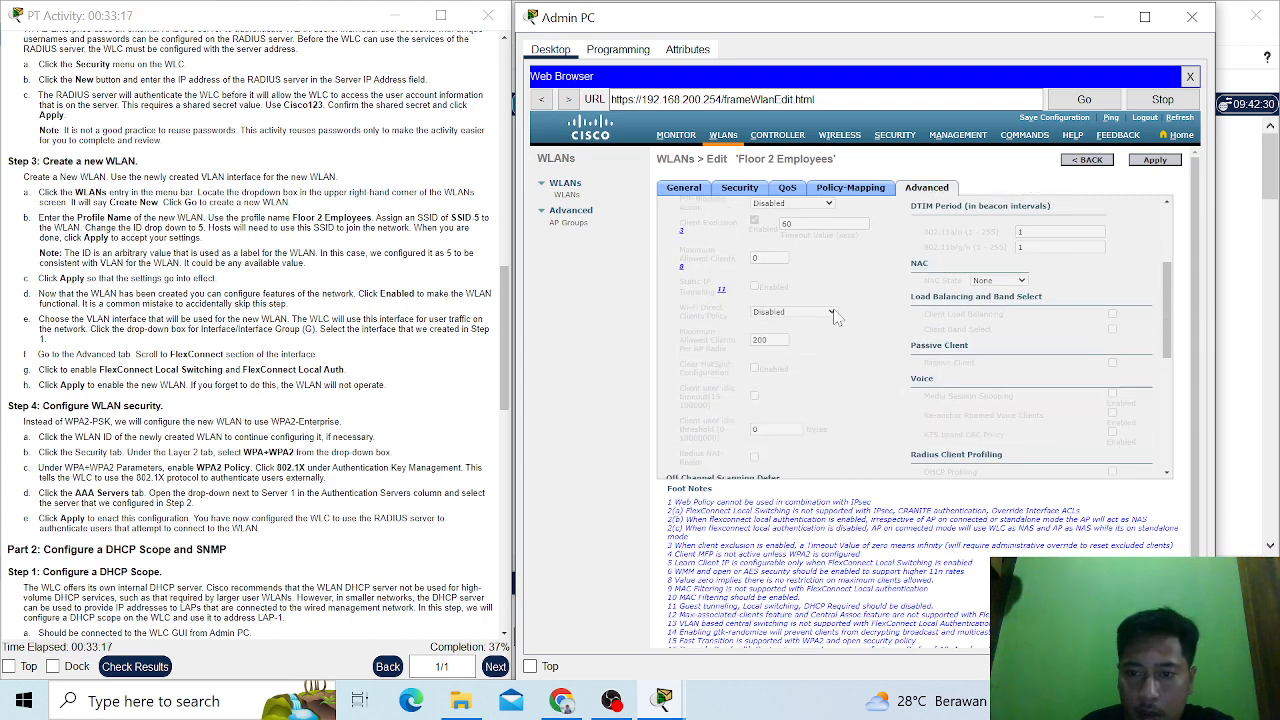
scroll(836, 316, "down", 5)
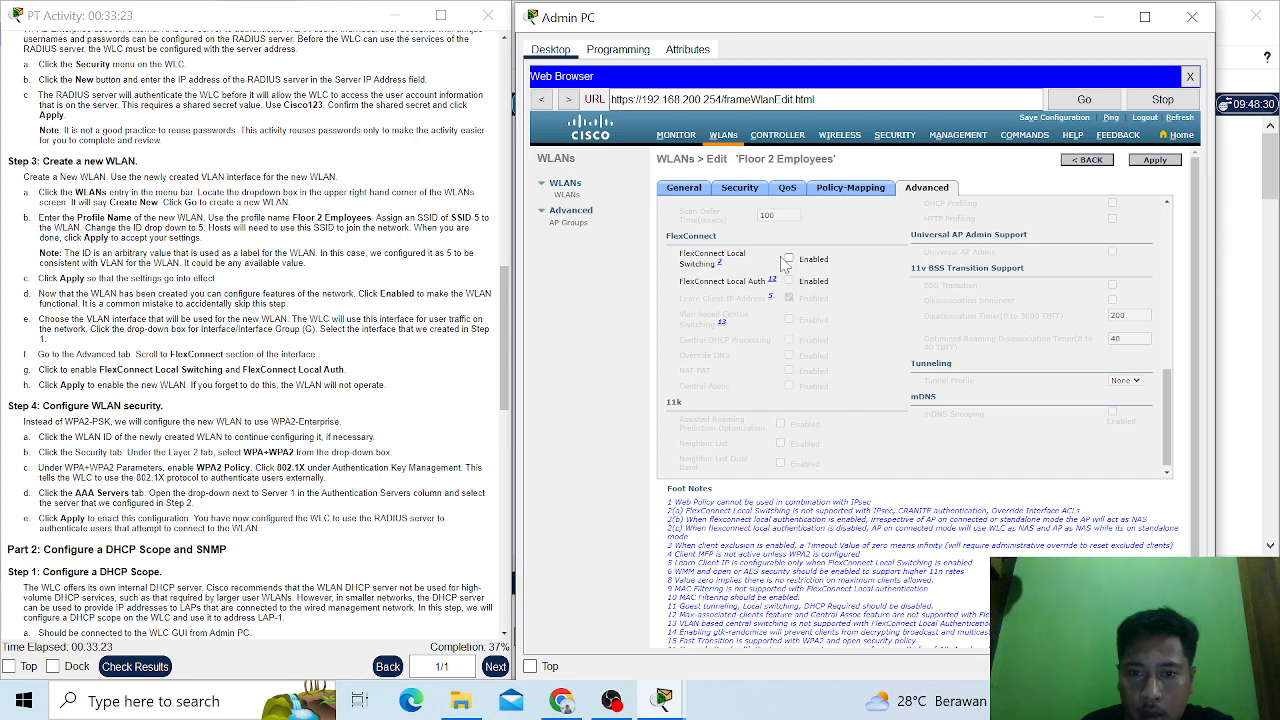
left_click(788, 259)
left_click(789, 281)
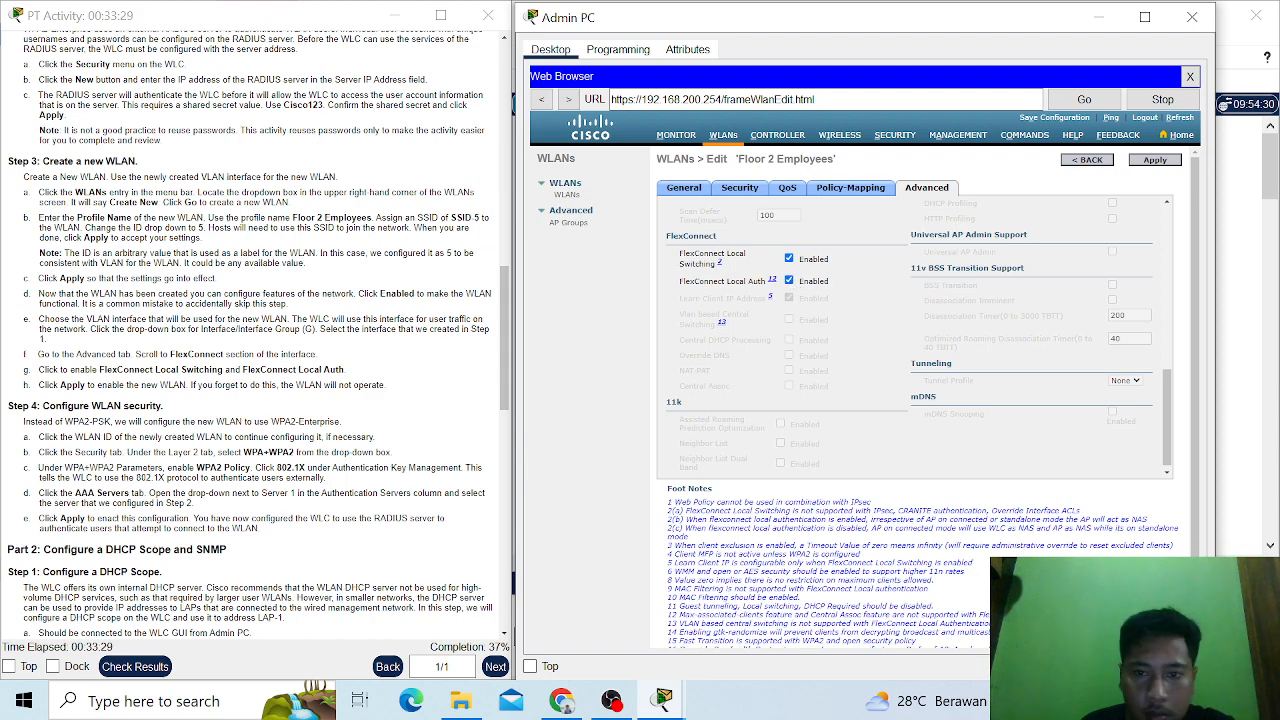
scroll(263, 421, "down", 1)
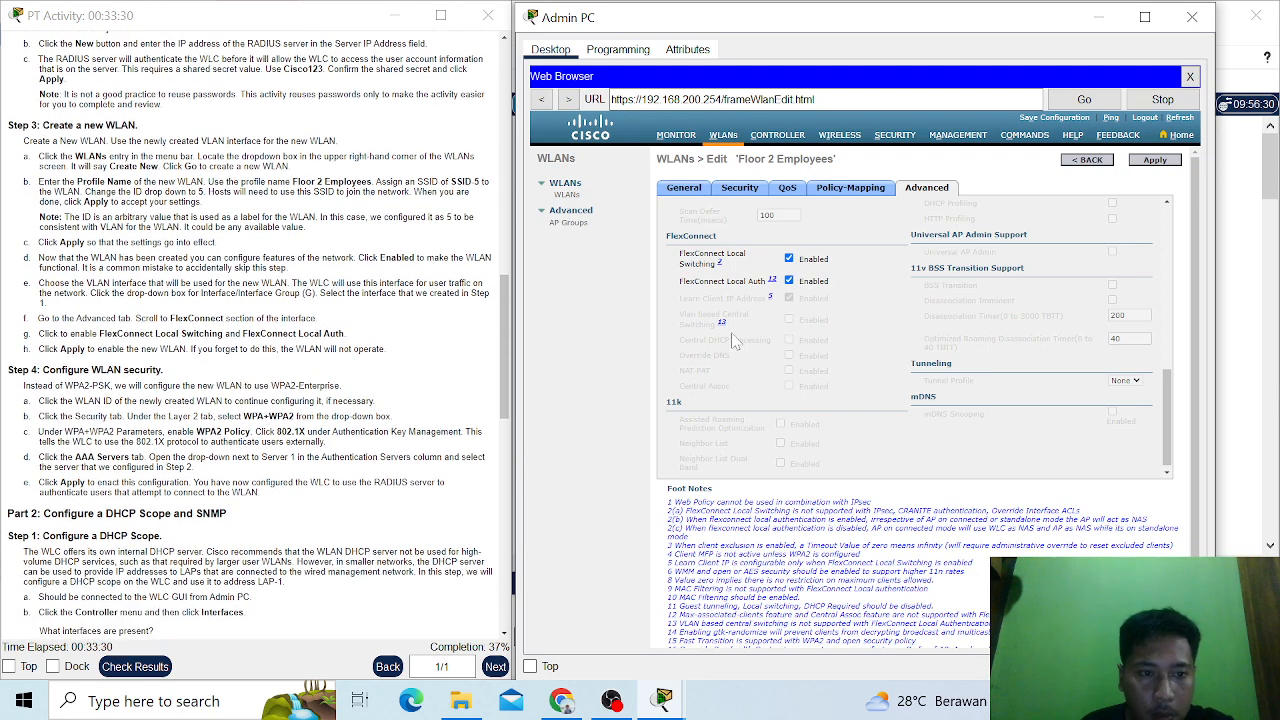
scroll(915, 295, "up", 3)
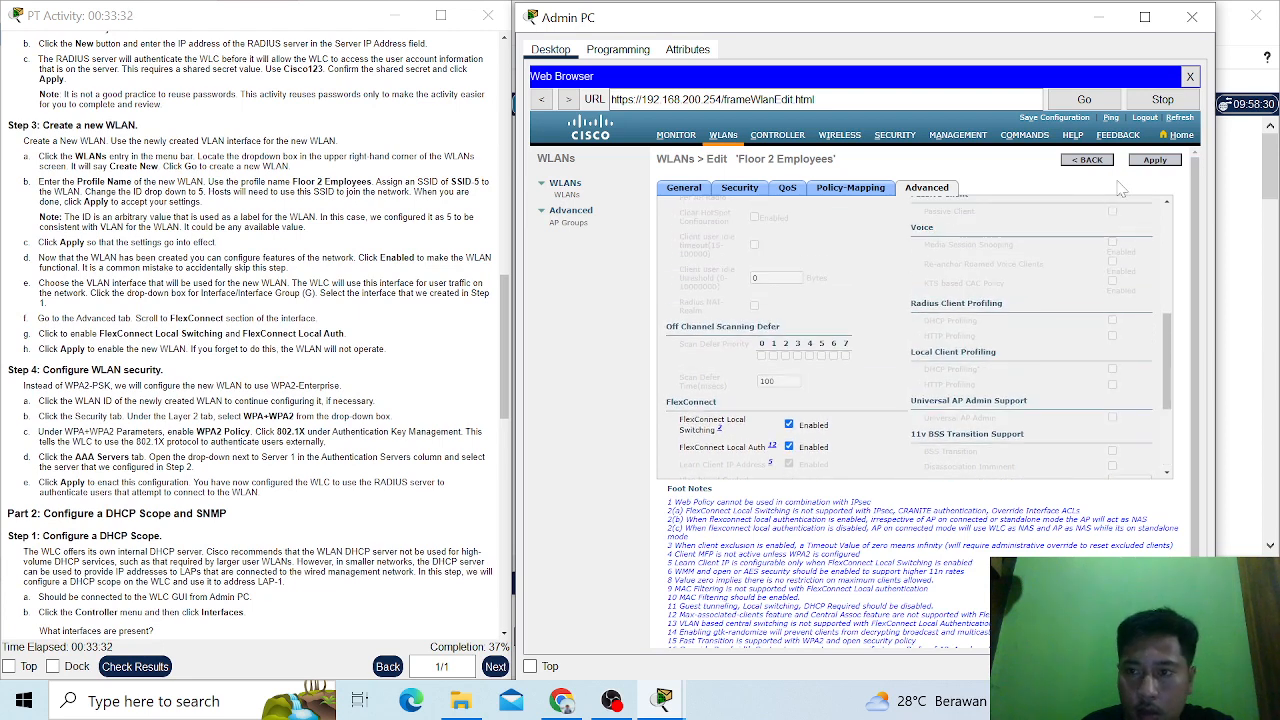
- Apply the Floor 2 Employees WLAN changes and accept the momentary-disable warning
left_click(1155, 161)
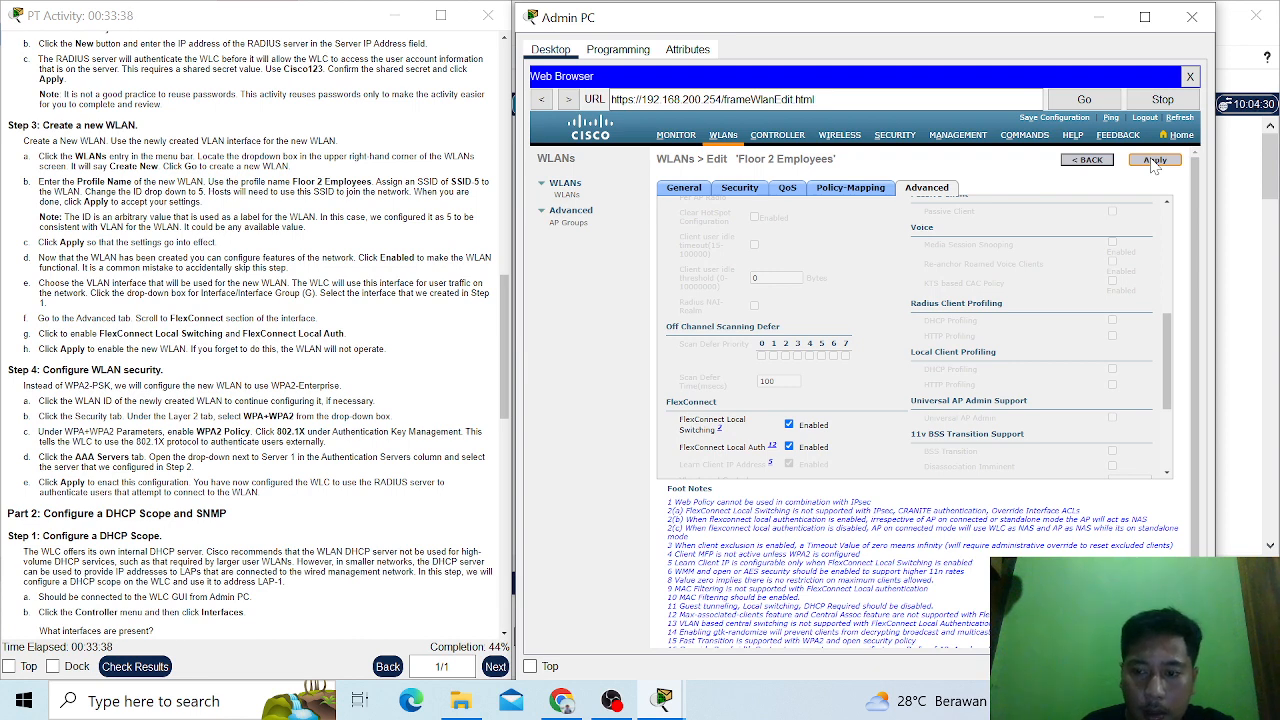
left_click(1155, 161)
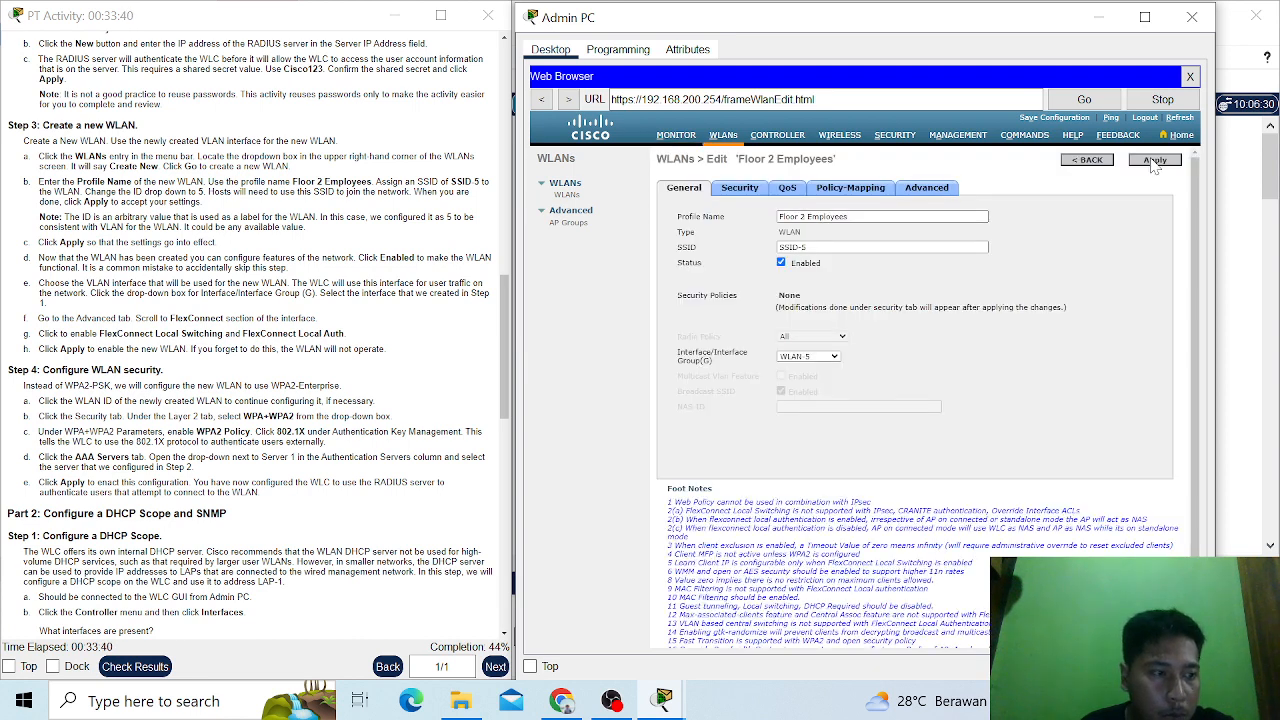
scroll(388, 420, "down", 3)
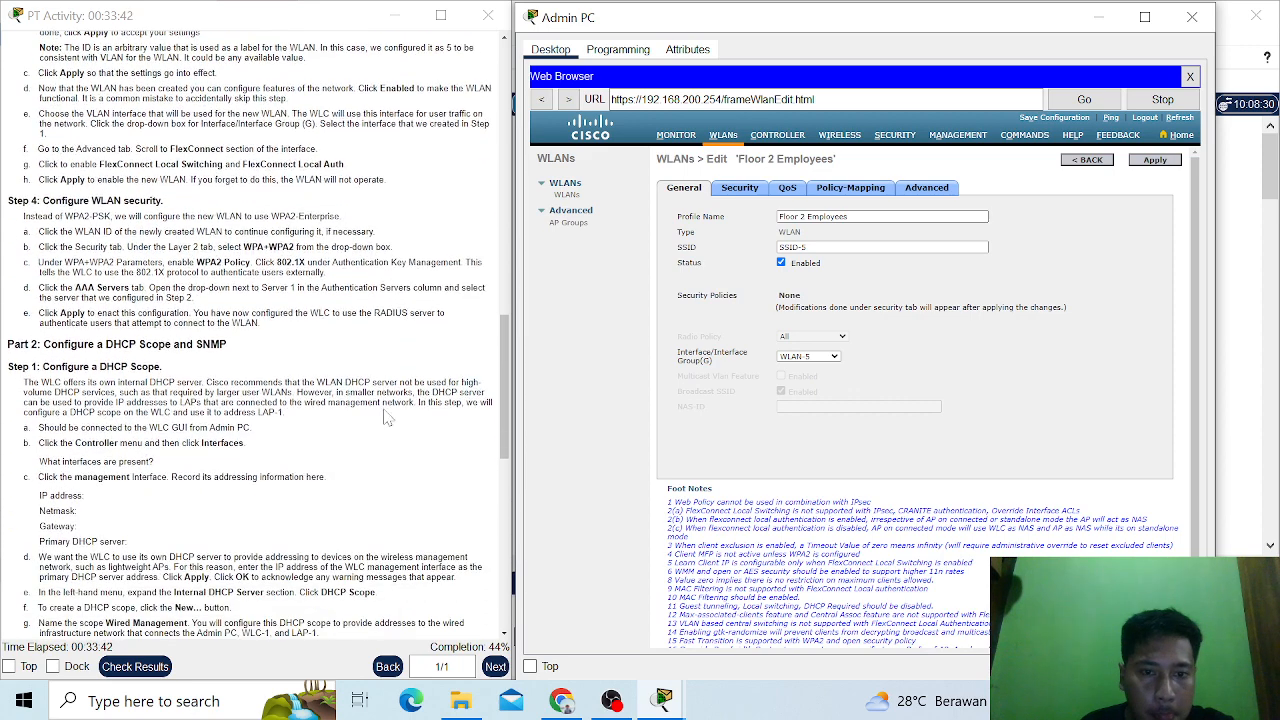
left_click(1152, 165)
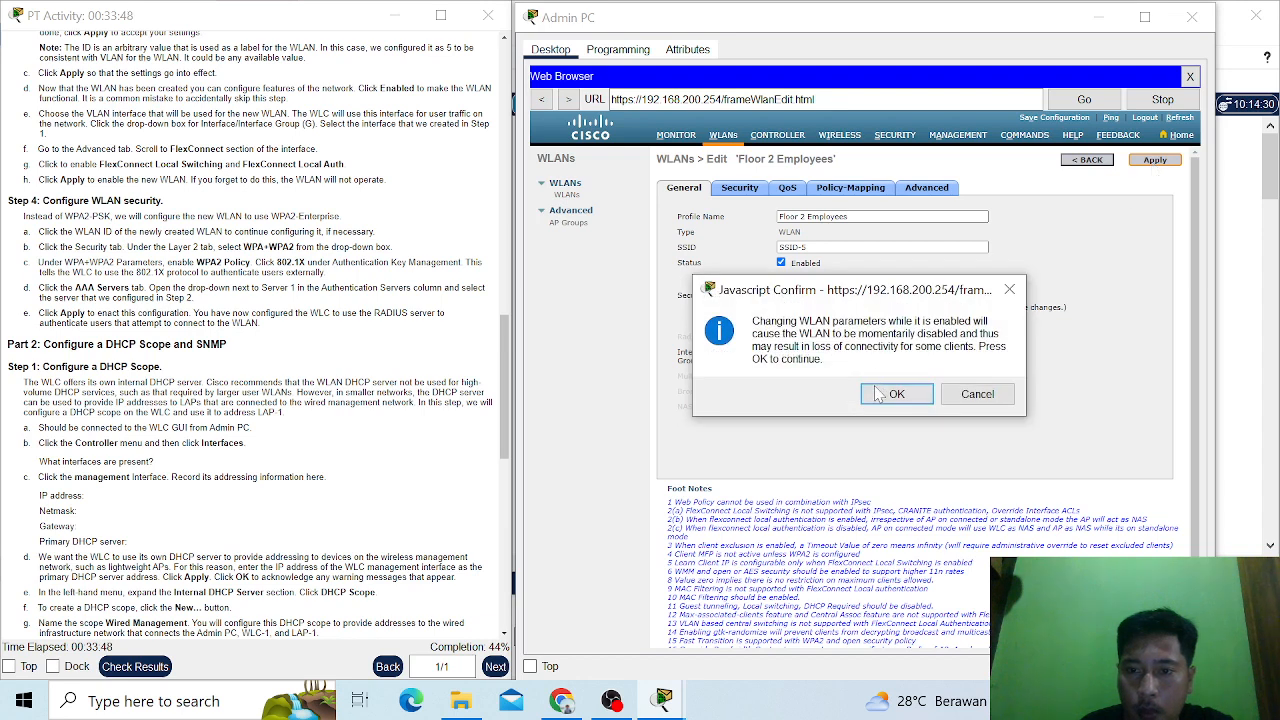
left_click(878, 396)
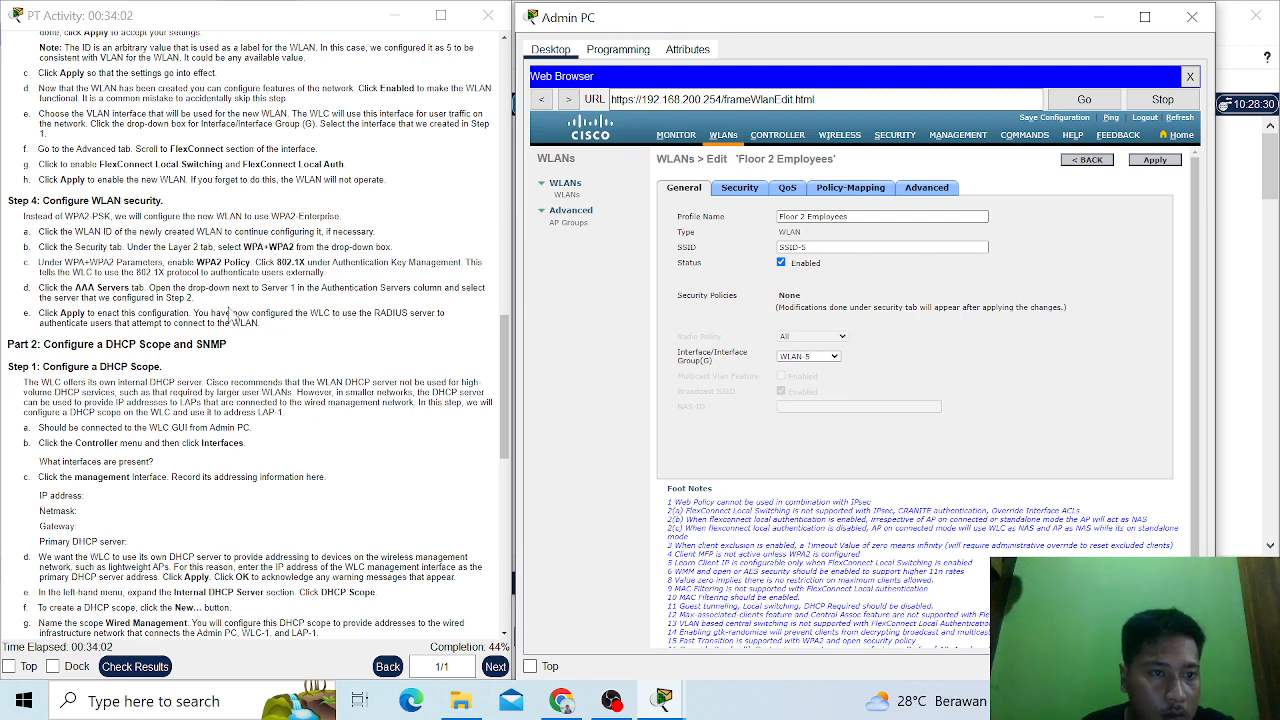
- Reopen WLAN ID 5 from the WLANs list and set its Layer 2 security to WPA+WPA2
scroll(230, 315, "up", 1)
scroll(230, 315, "down", 1)
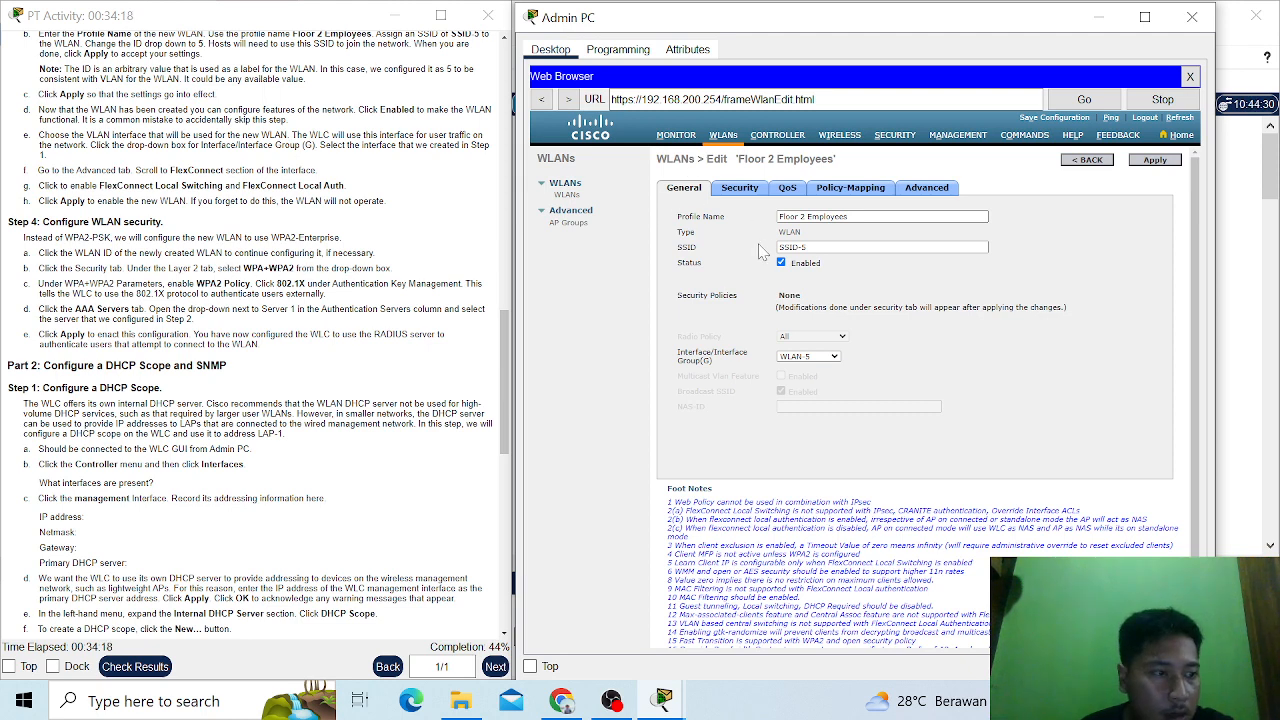
left_click(728, 137)
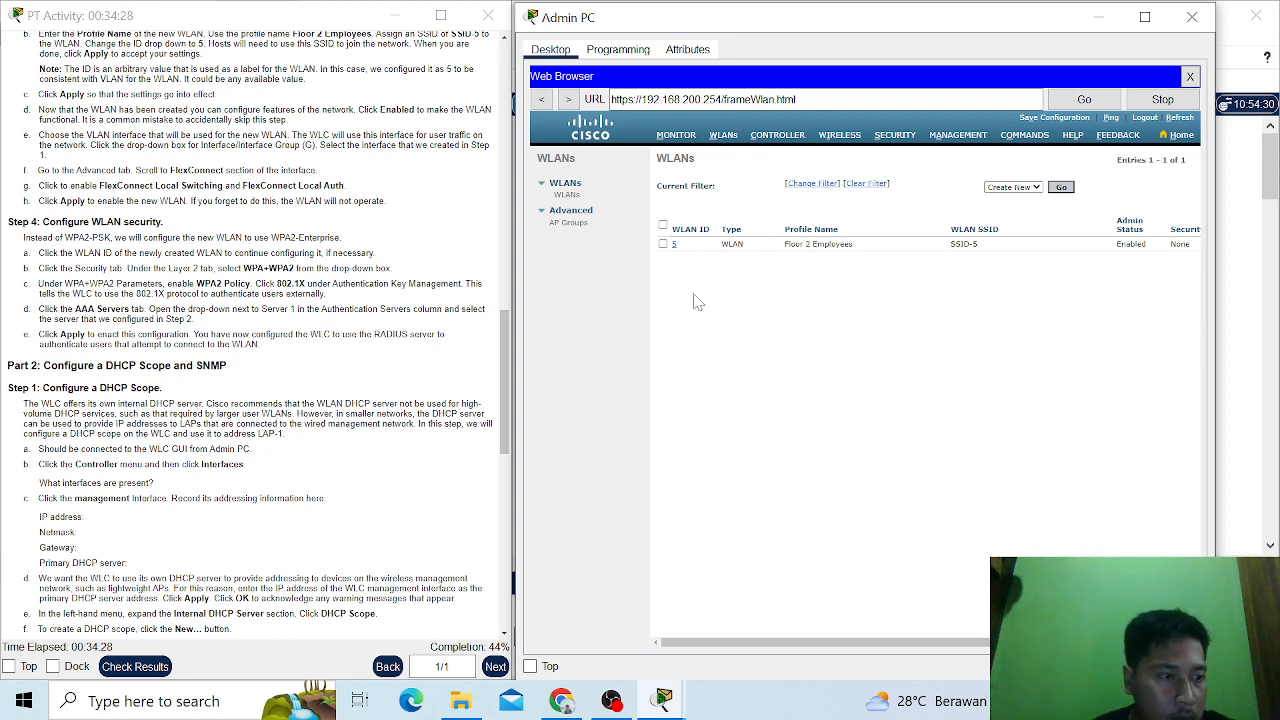
left_click(675, 245)
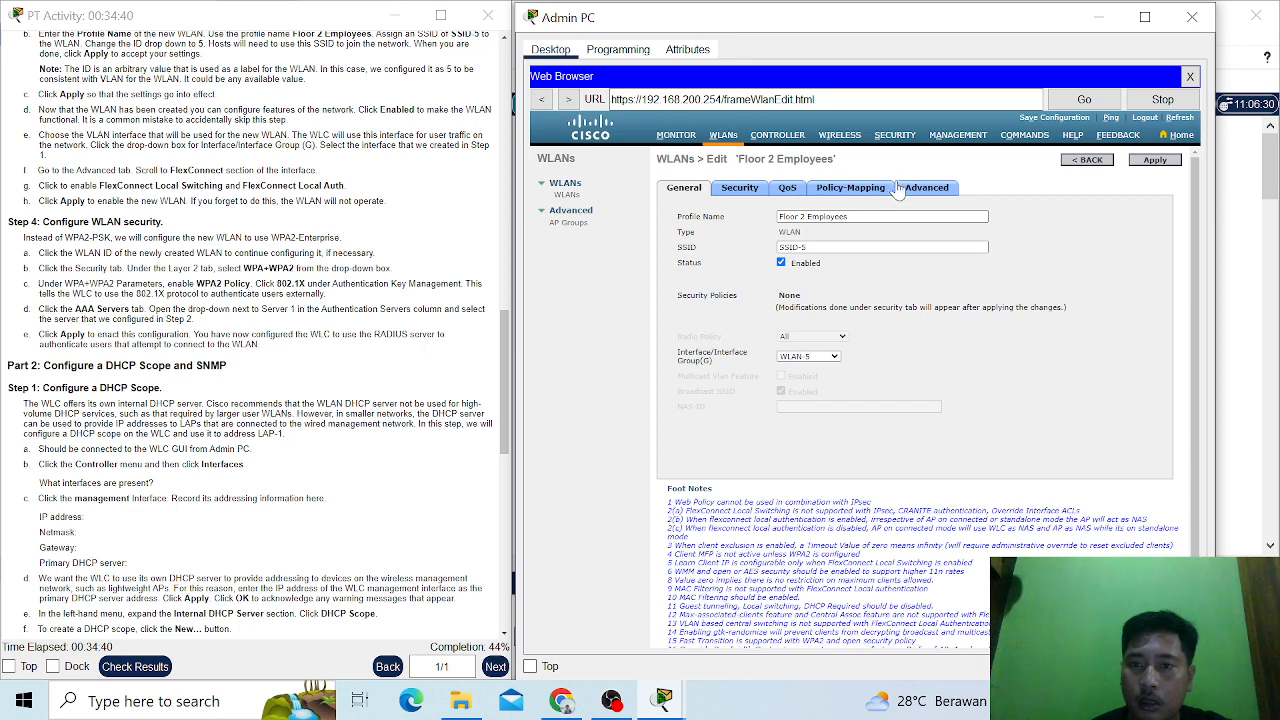
left_click(741, 190)
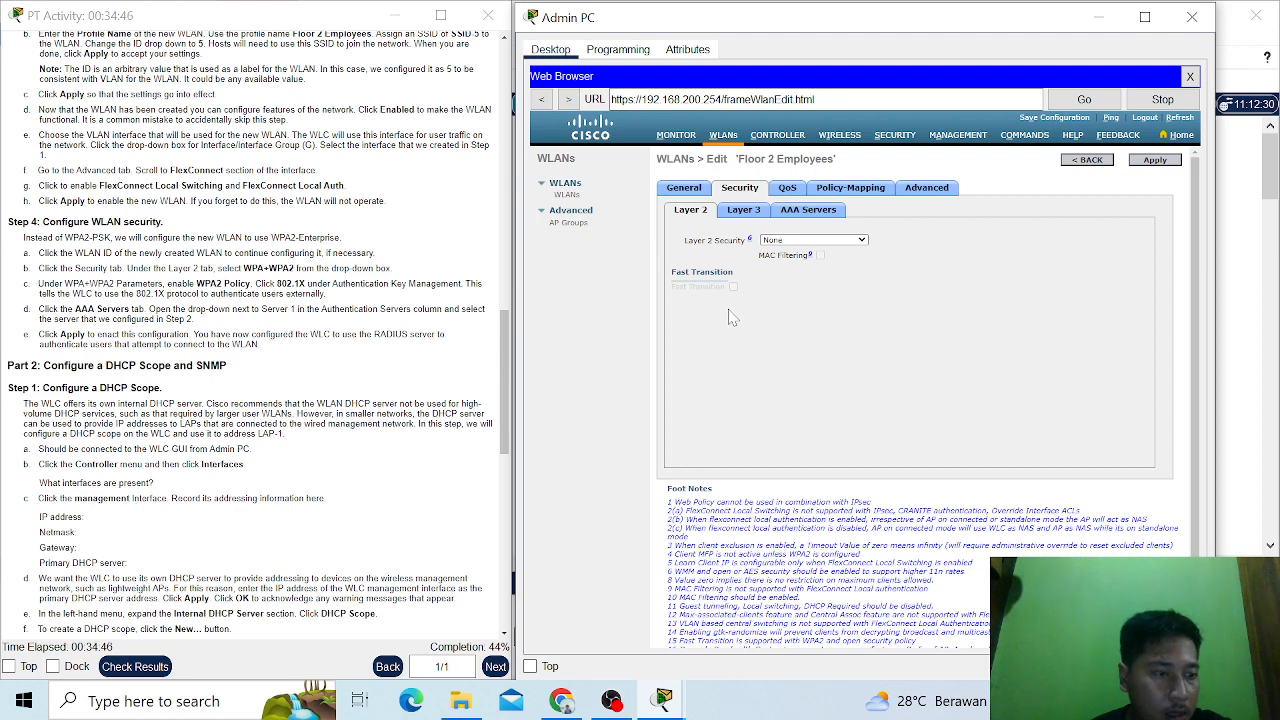
left_click(857, 241)
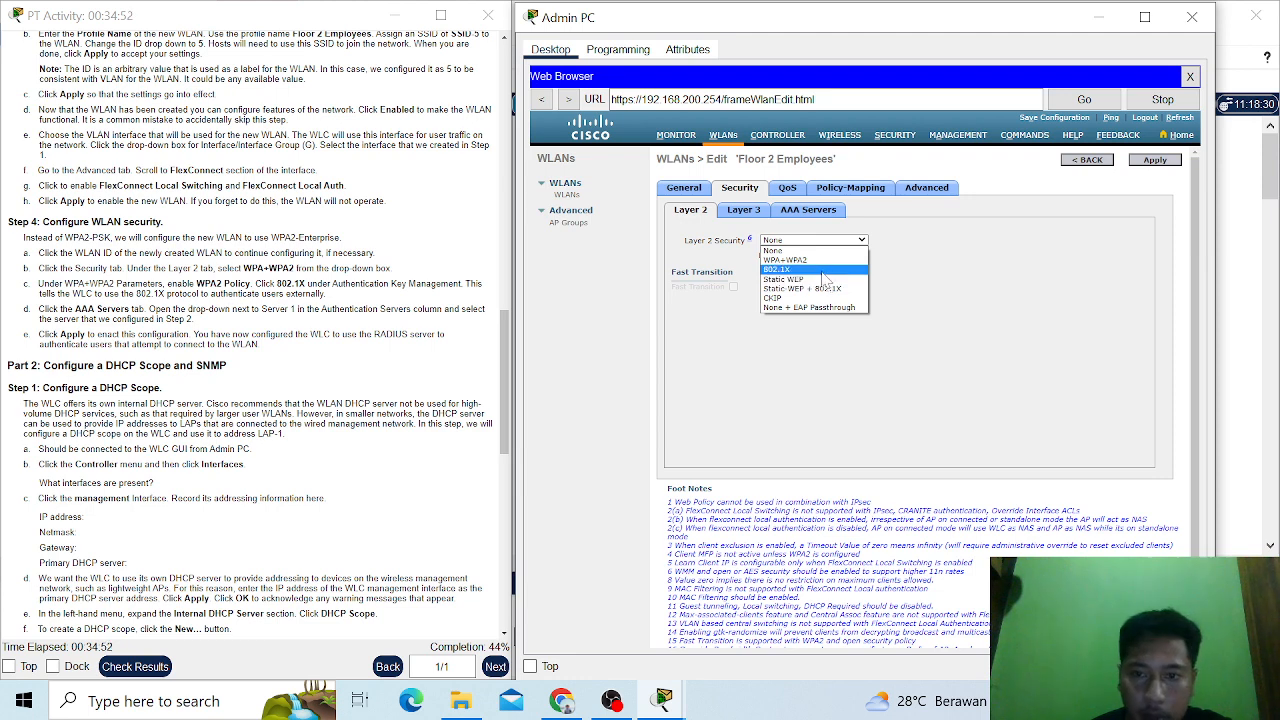
left_click(815, 260)
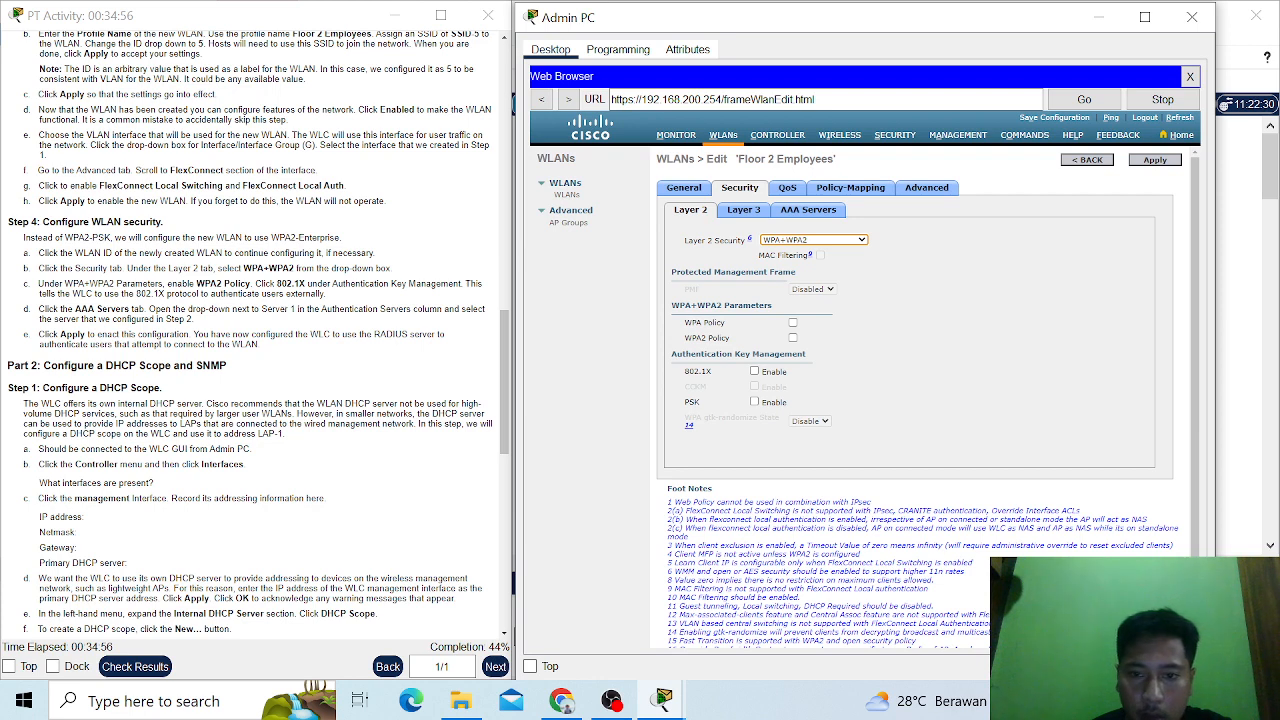
- Enable WPA2 Policy and 802.1X authentication key management for the WLAN's Layer 2 security
left_click(792, 338)
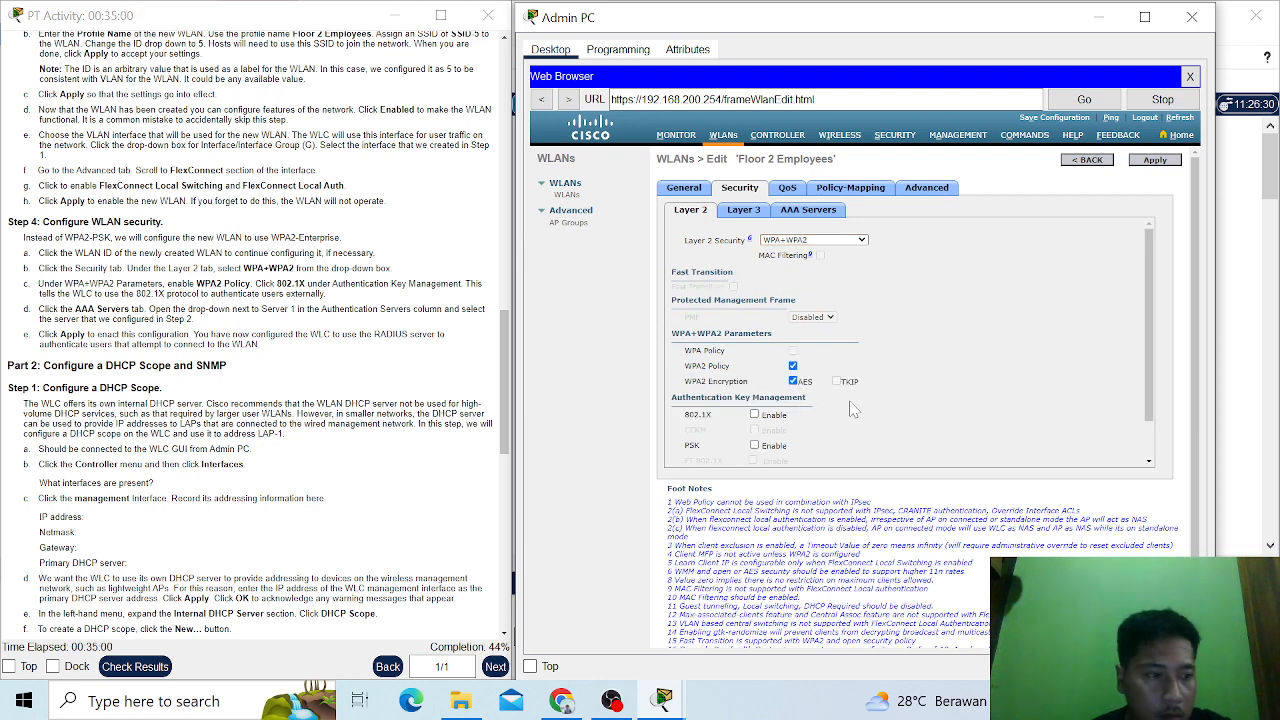
left_click(755, 415)
scroll(910, 403, "down", 1)
scroll(910, 403, "down", 1)
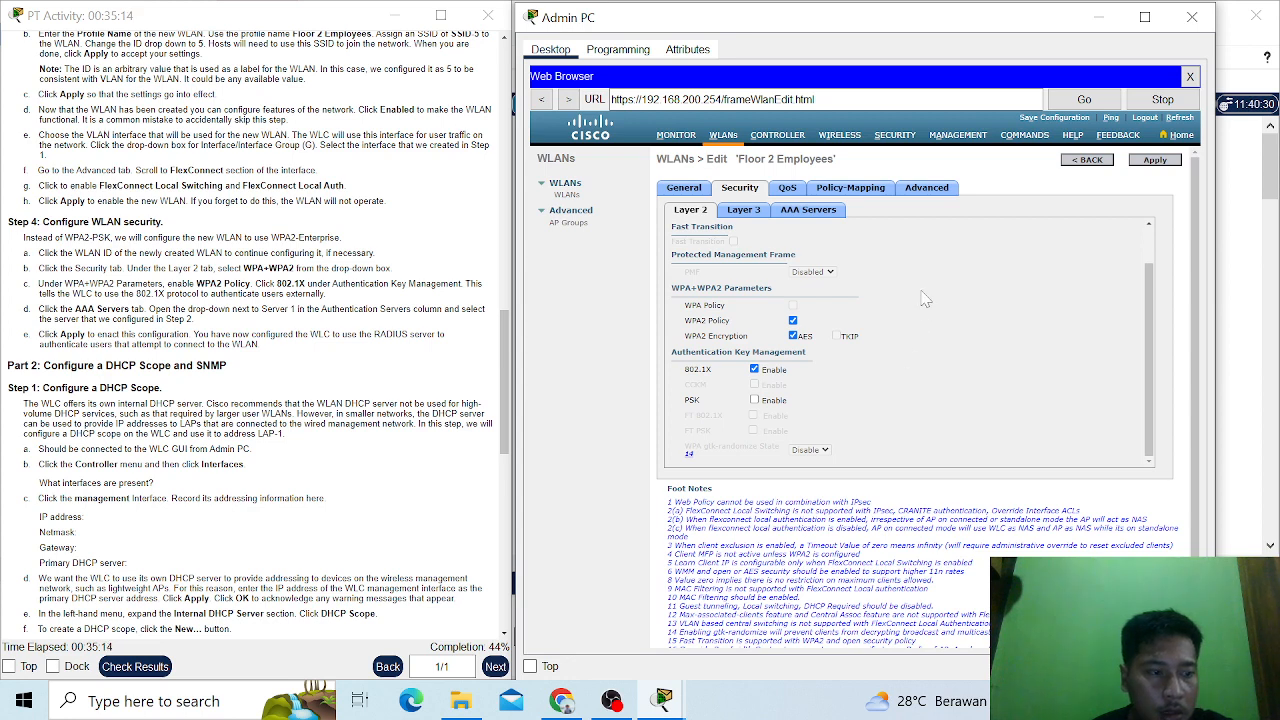
- Set authentication Server 1 to IP:172.31.1.254, Port:1812 for the WLAN, then apply the changes and accept the warning
left_click(808, 212)
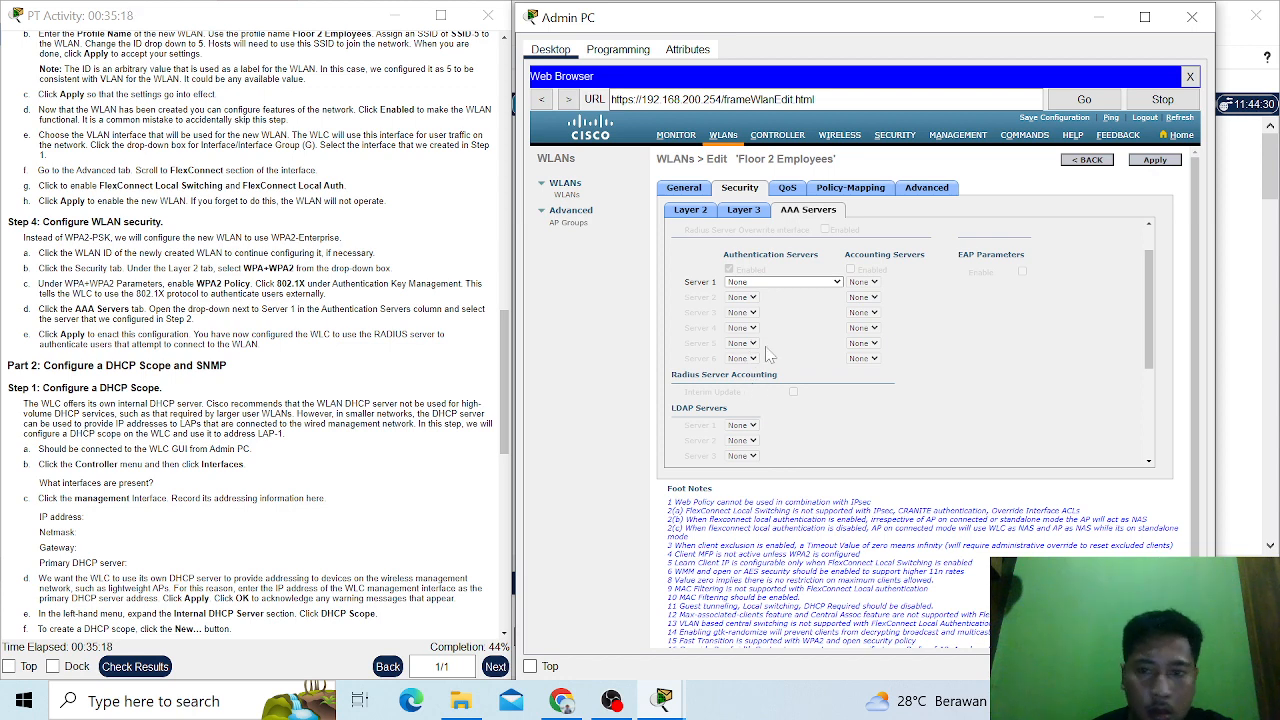
left_click(810, 301)
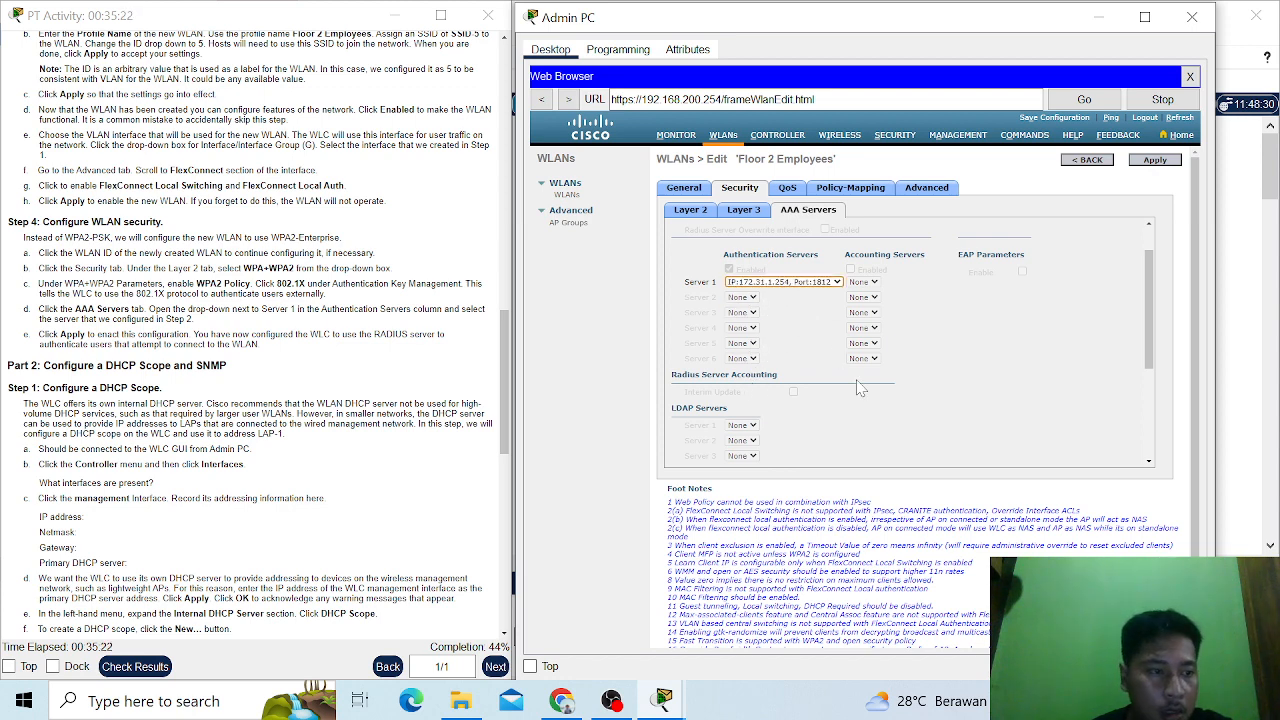
left_click(1155, 161)
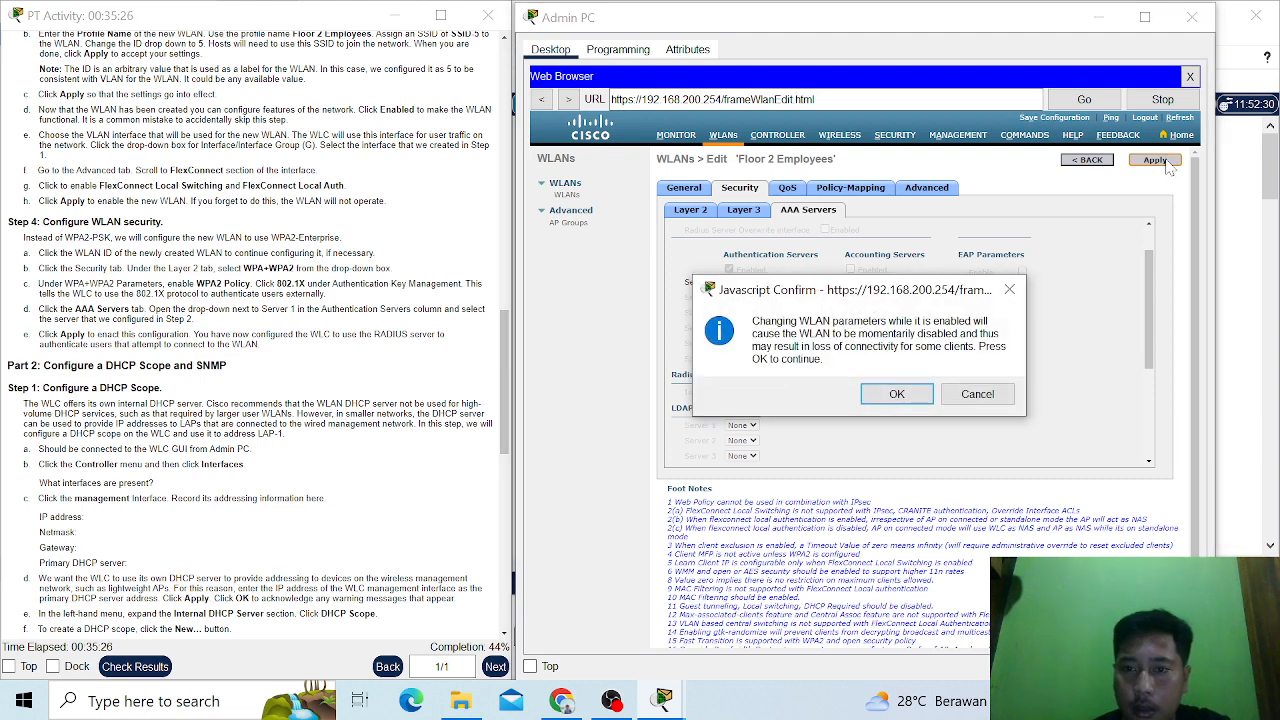
left_click(898, 395)
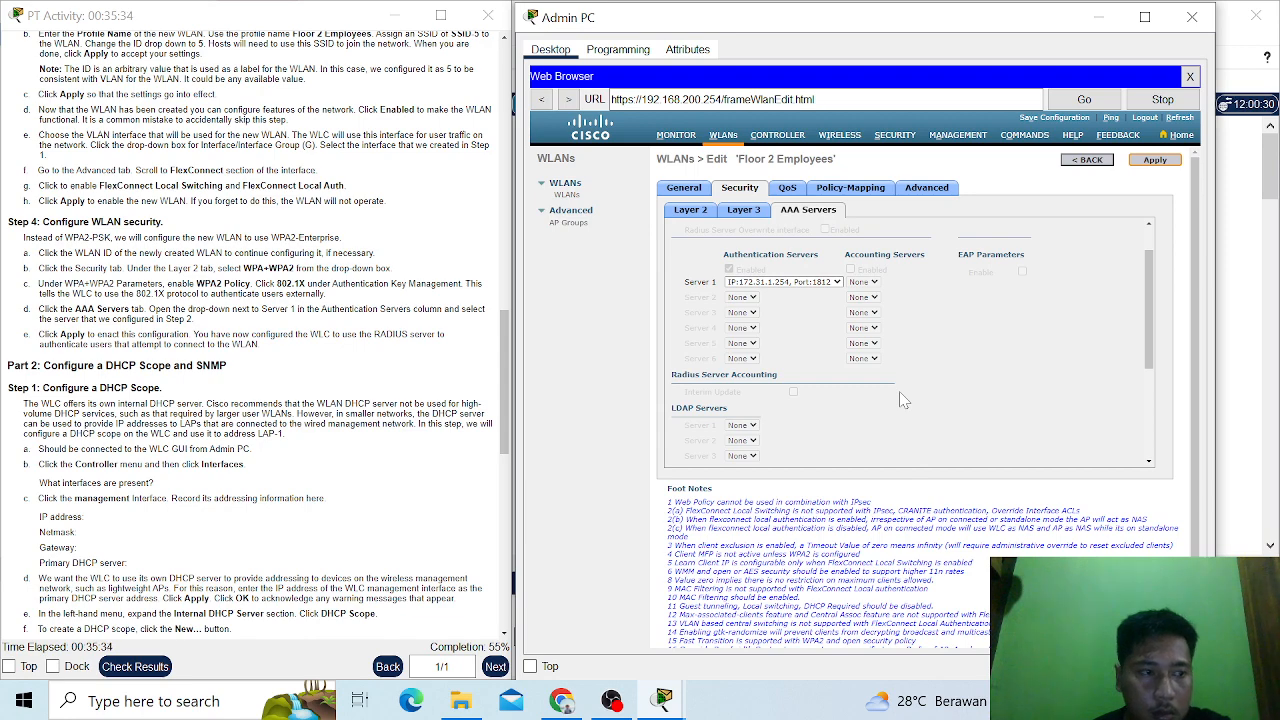
scroll(157, 492, "down", 2)
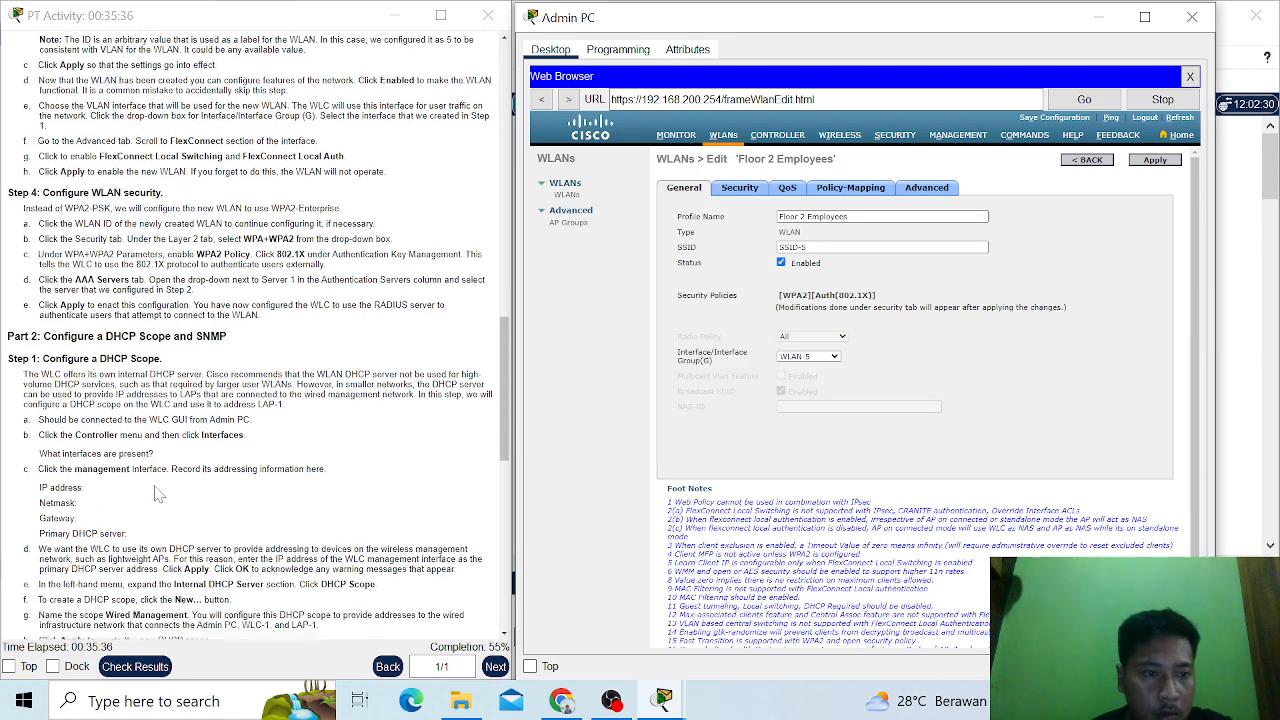
- Following the Part 2 DHCP scope instructions, open the management interface for editing from the controller's interface list
scroll(157, 492, "down", 3)
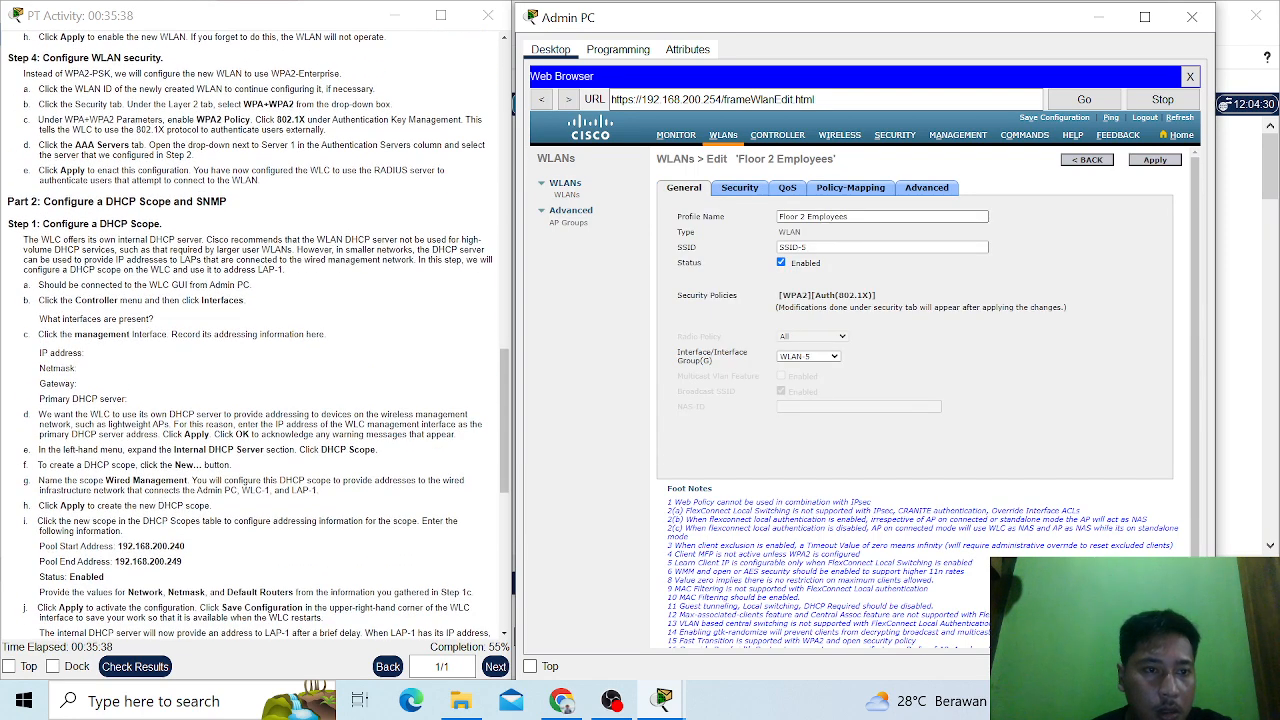
scroll(157, 492, "down", 1)
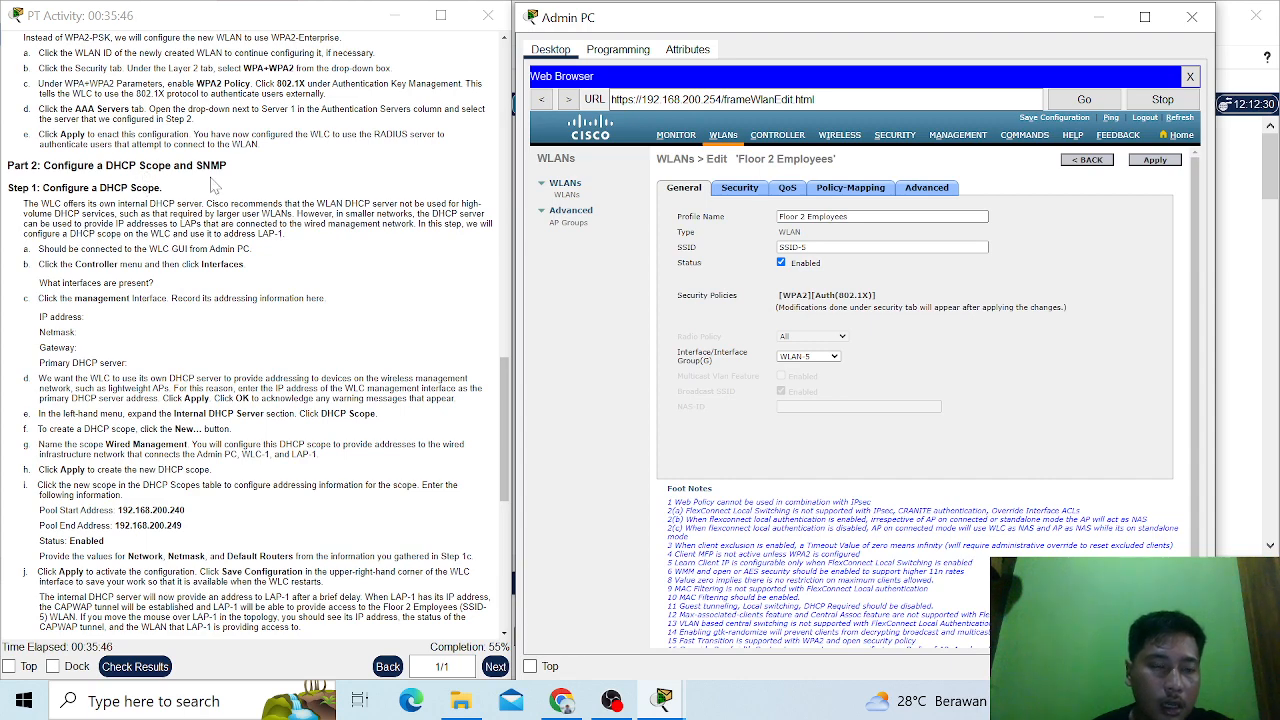
scroll(255, 340, "down", 3)
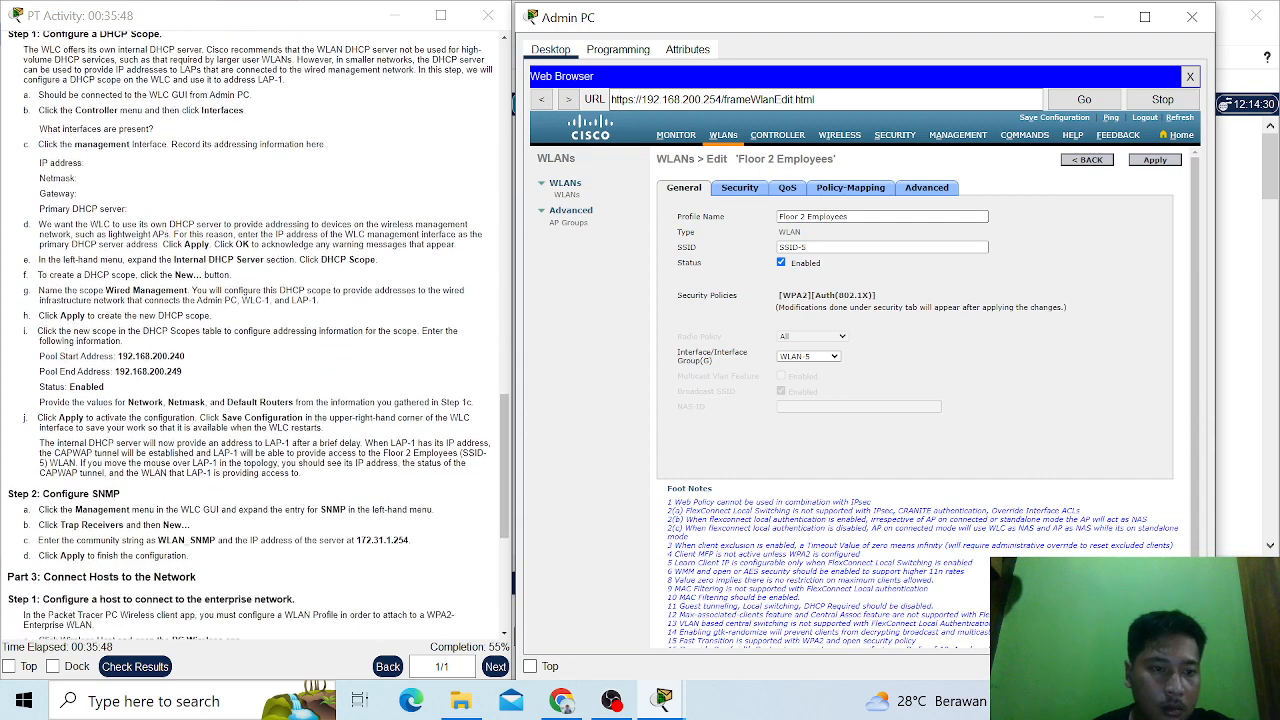
scroll(255, 340, "up", 2)
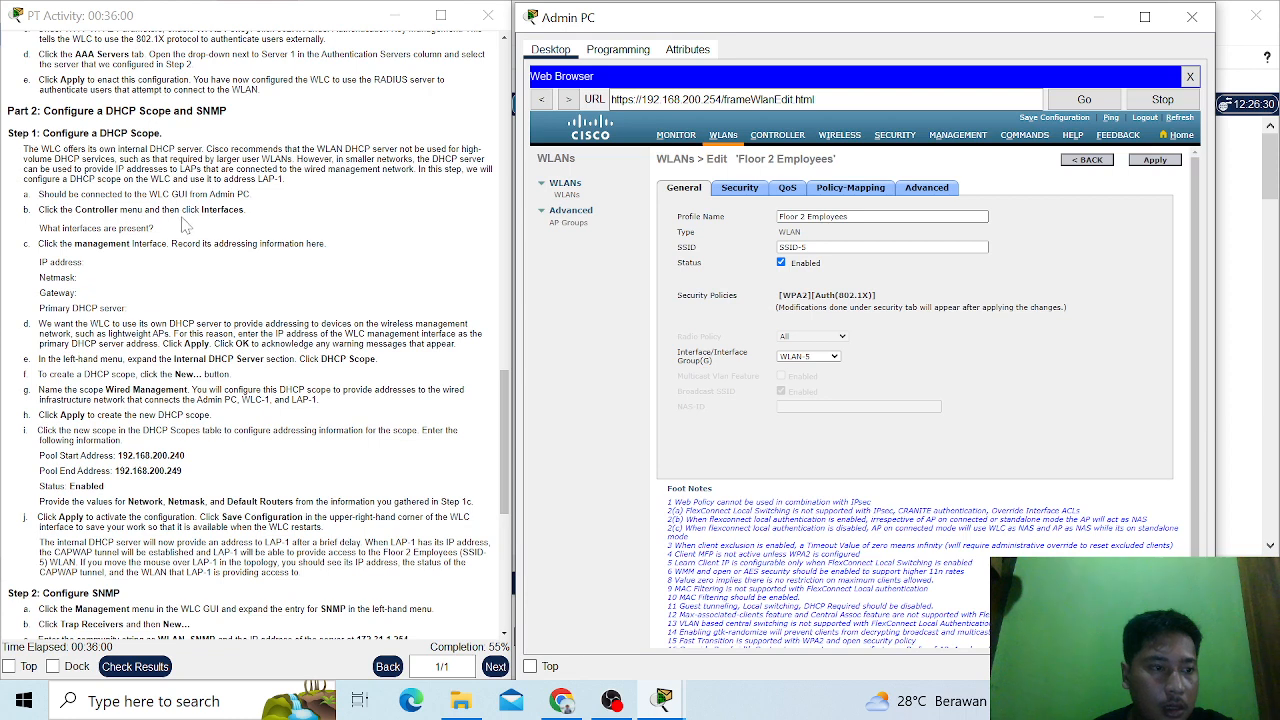
left_click(788, 137)
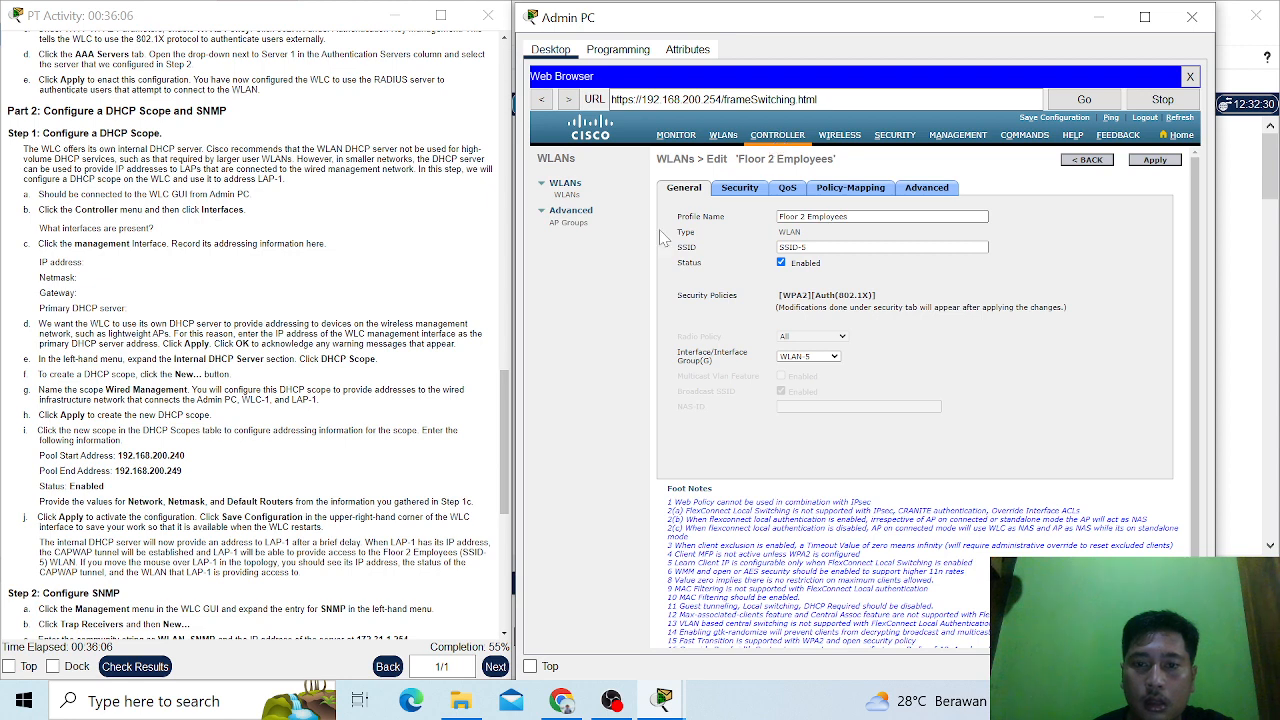
left_click(572, 218)
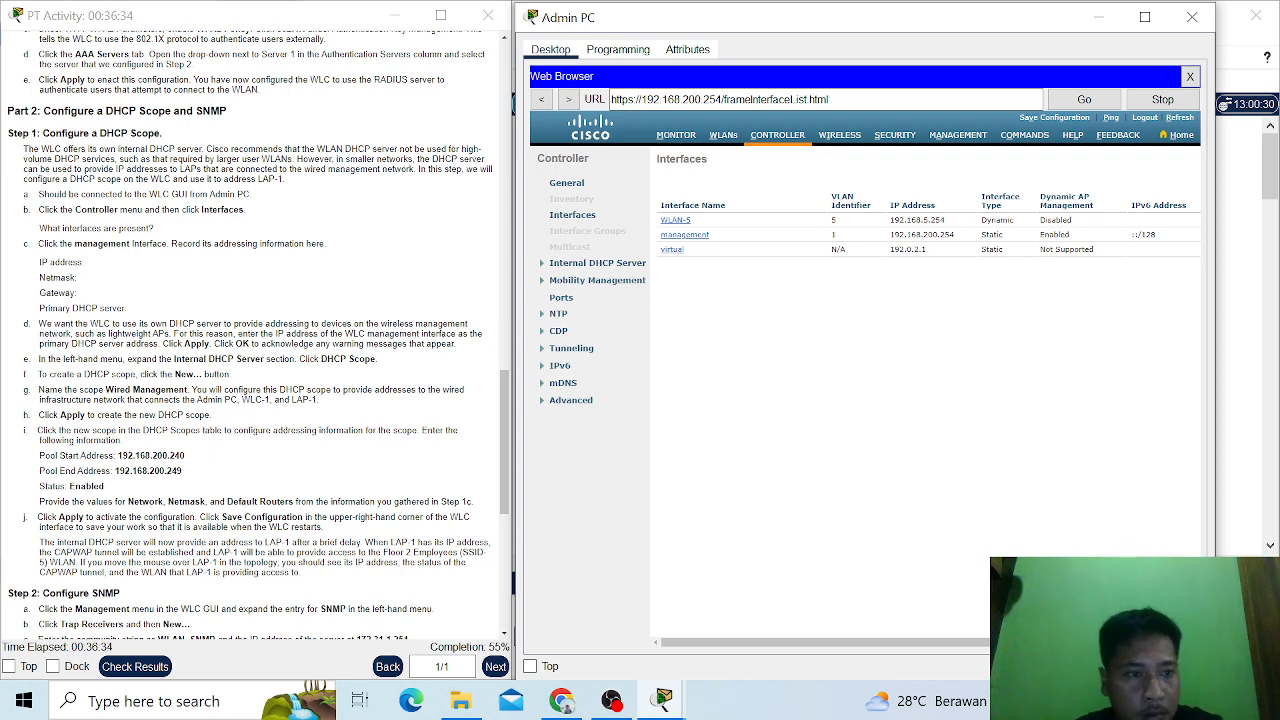
scroll(255, 335, "down", 1)
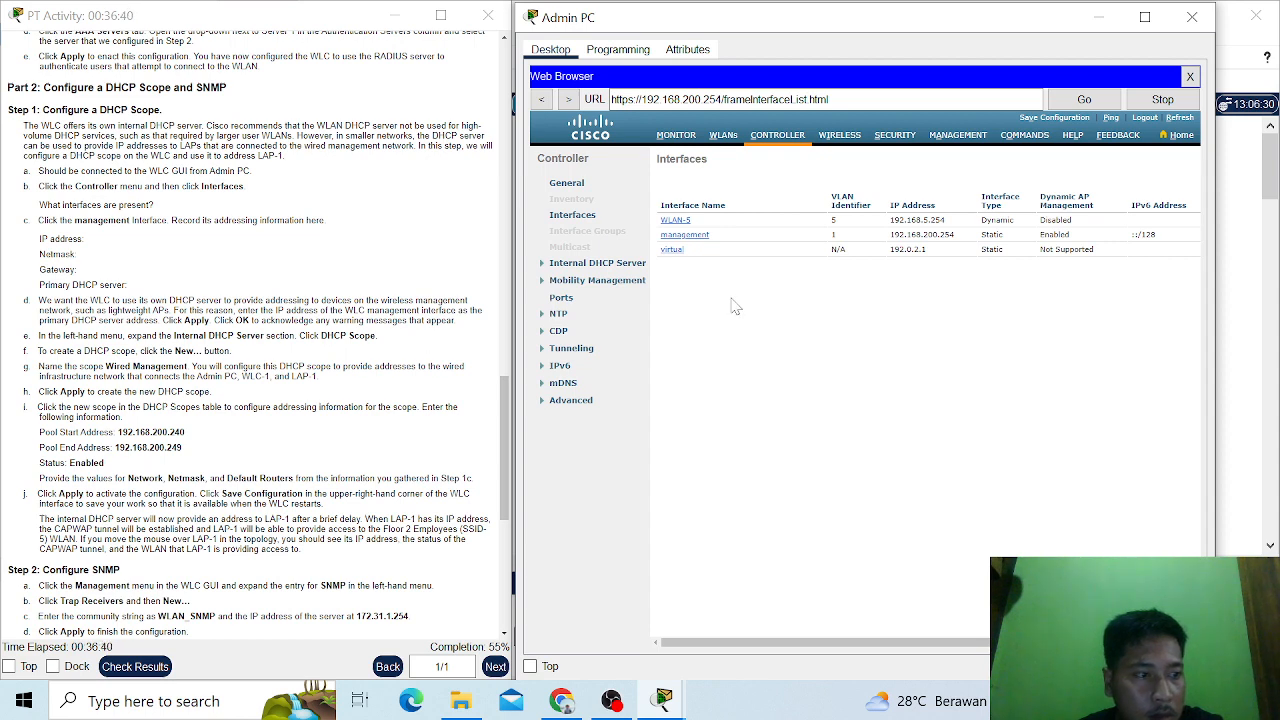
left_click(690, 236)
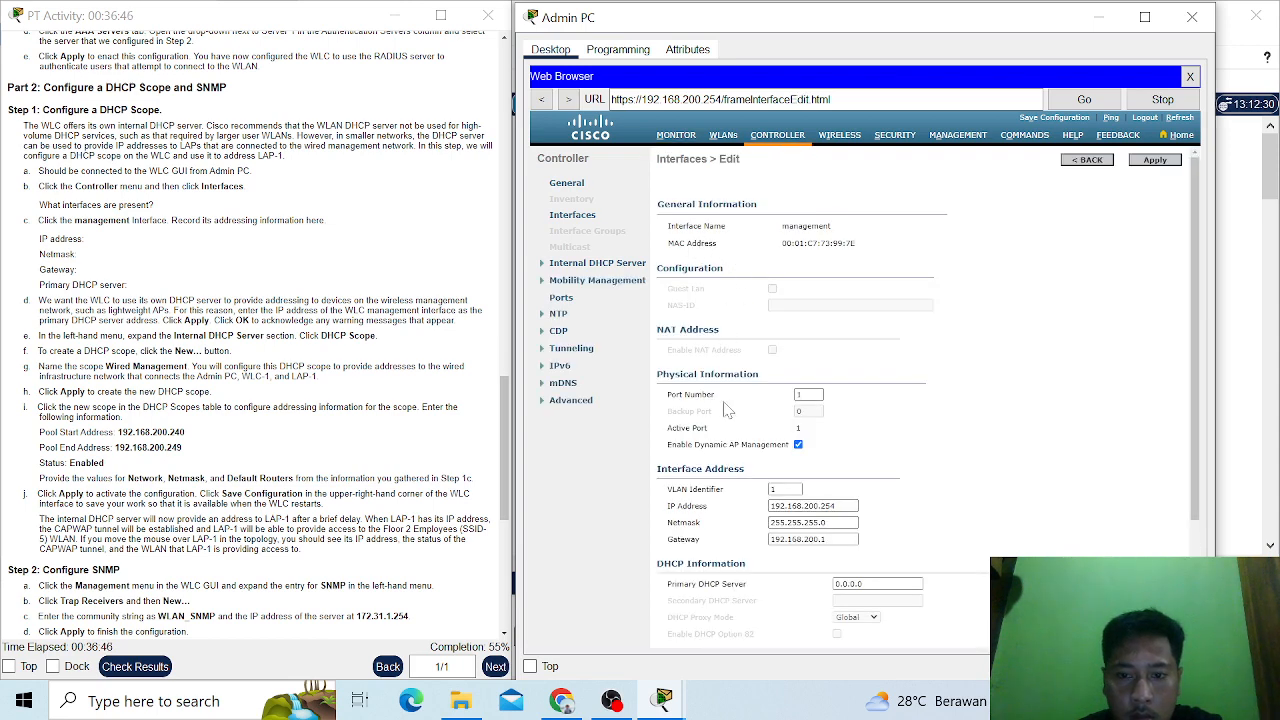
- Set the management interface's primary DHCP server to 192.168.5.1
scroll(727, 410, "down", 2)
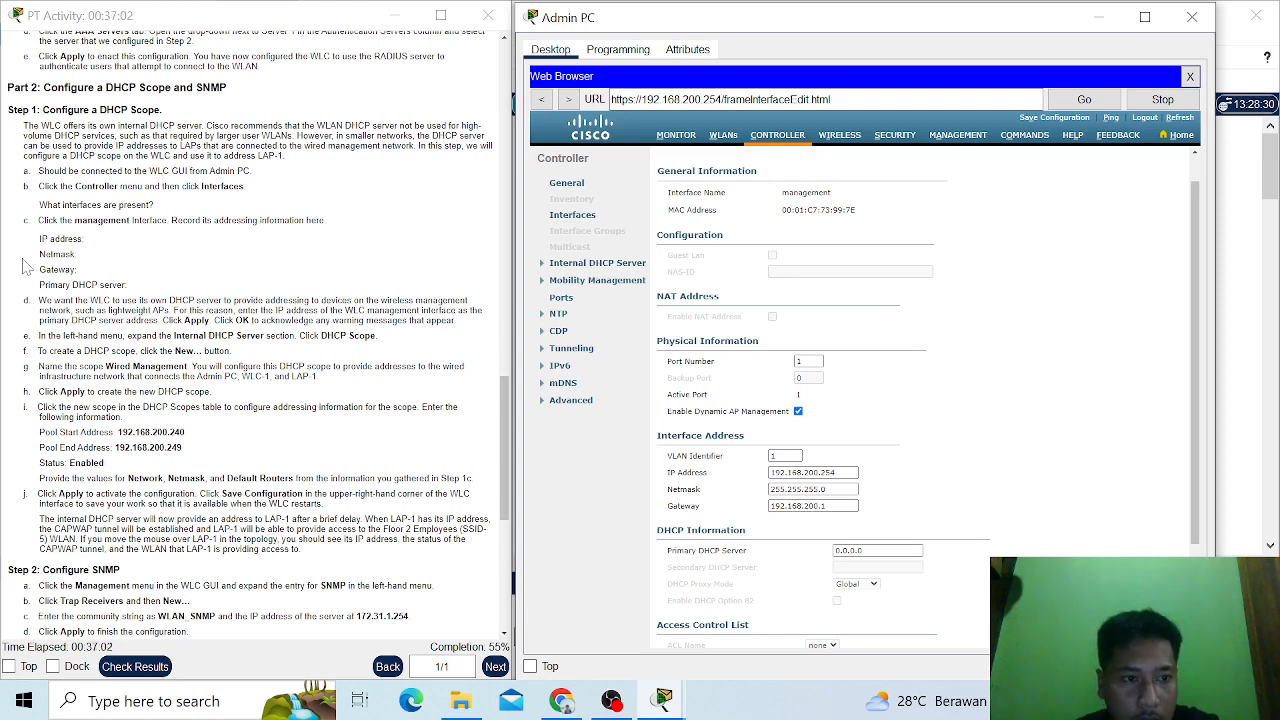
scroll(815, 534, "down", 2)
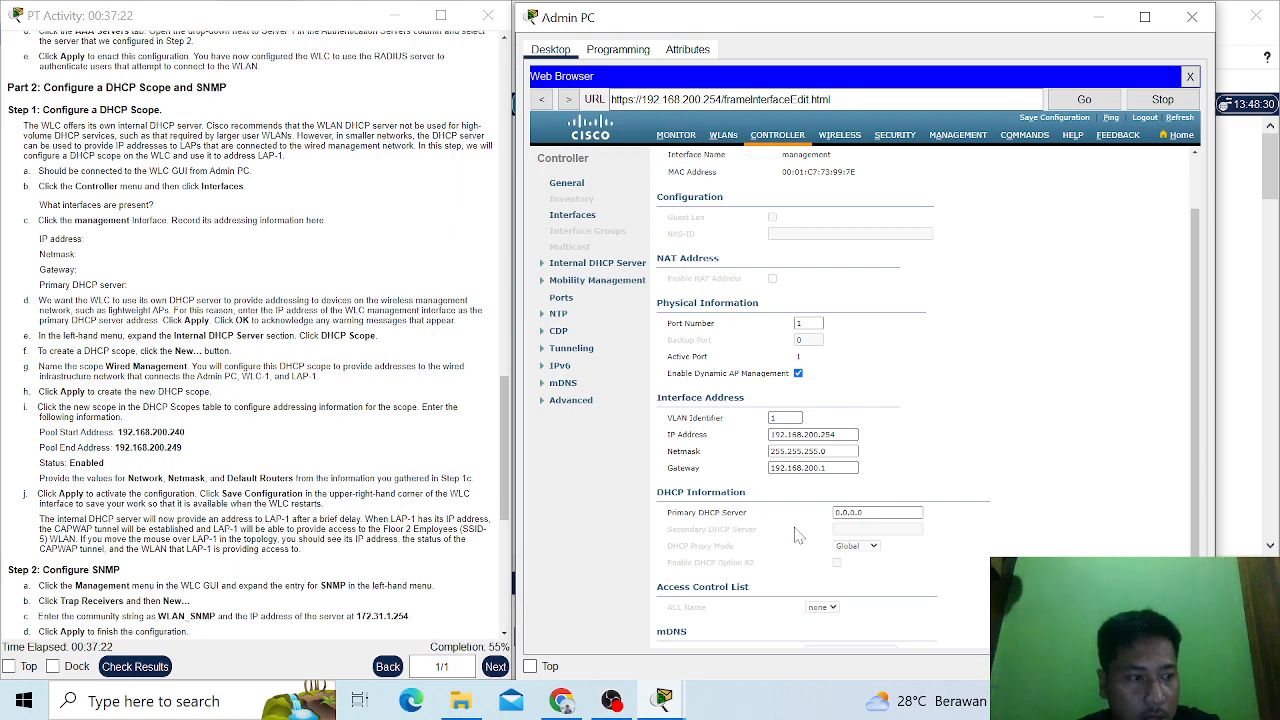
scroll(255, 335, "down", 1)
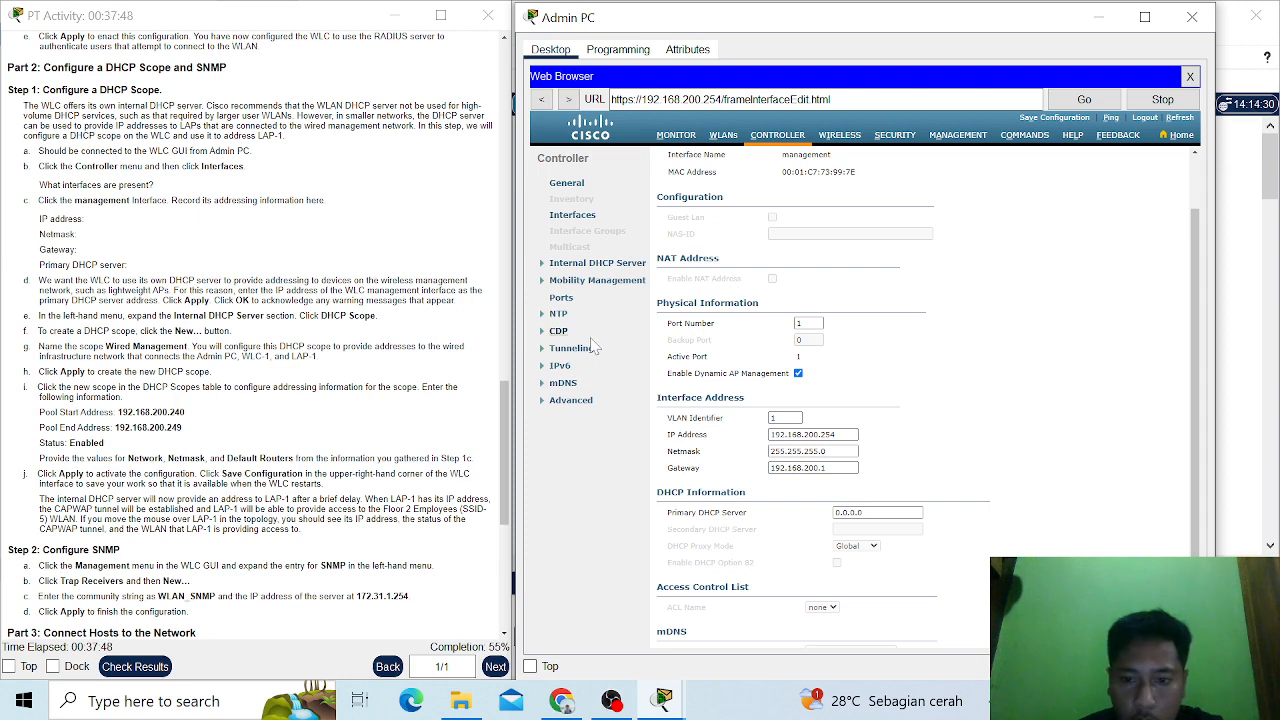
left_click(880, 512)
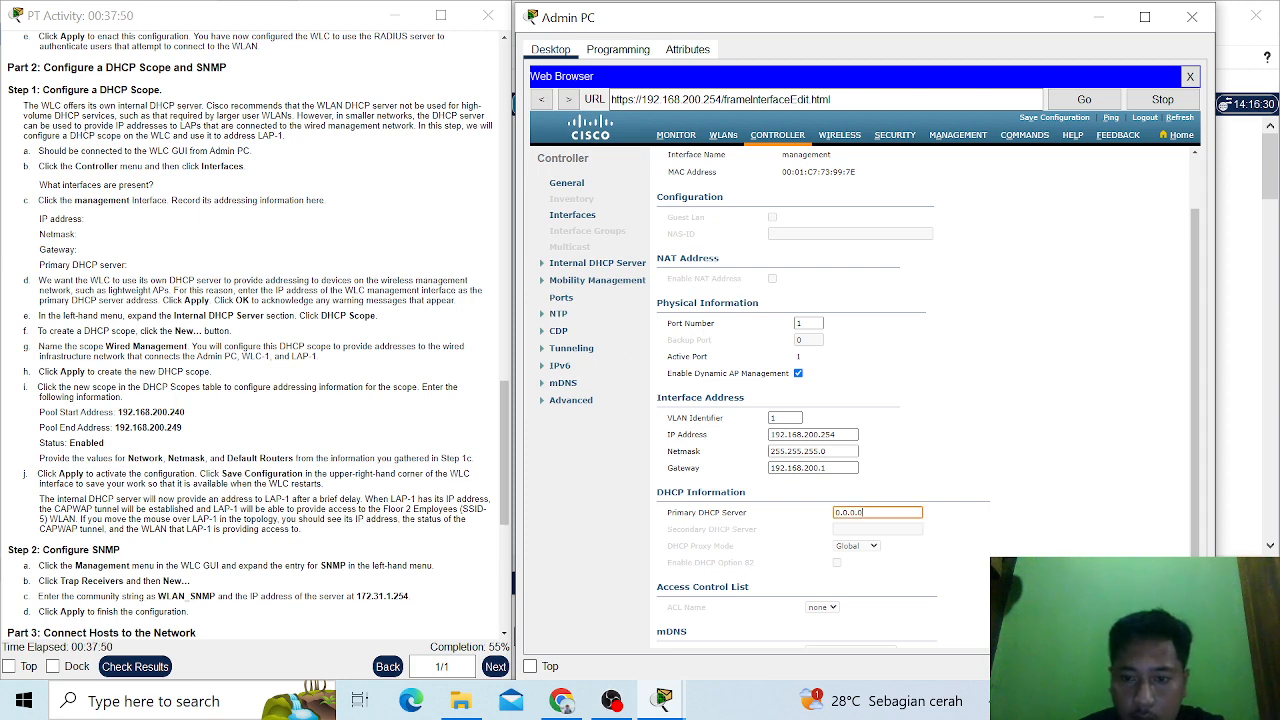
key("BackSpace")
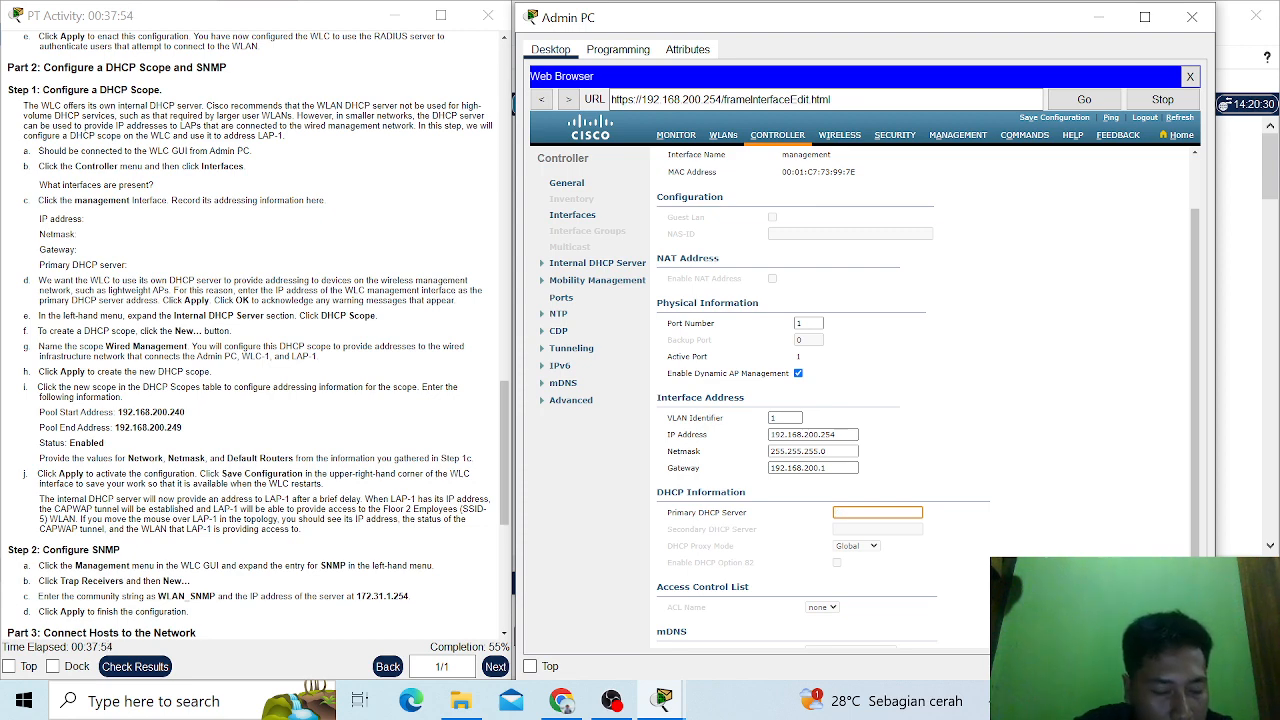
type("192")
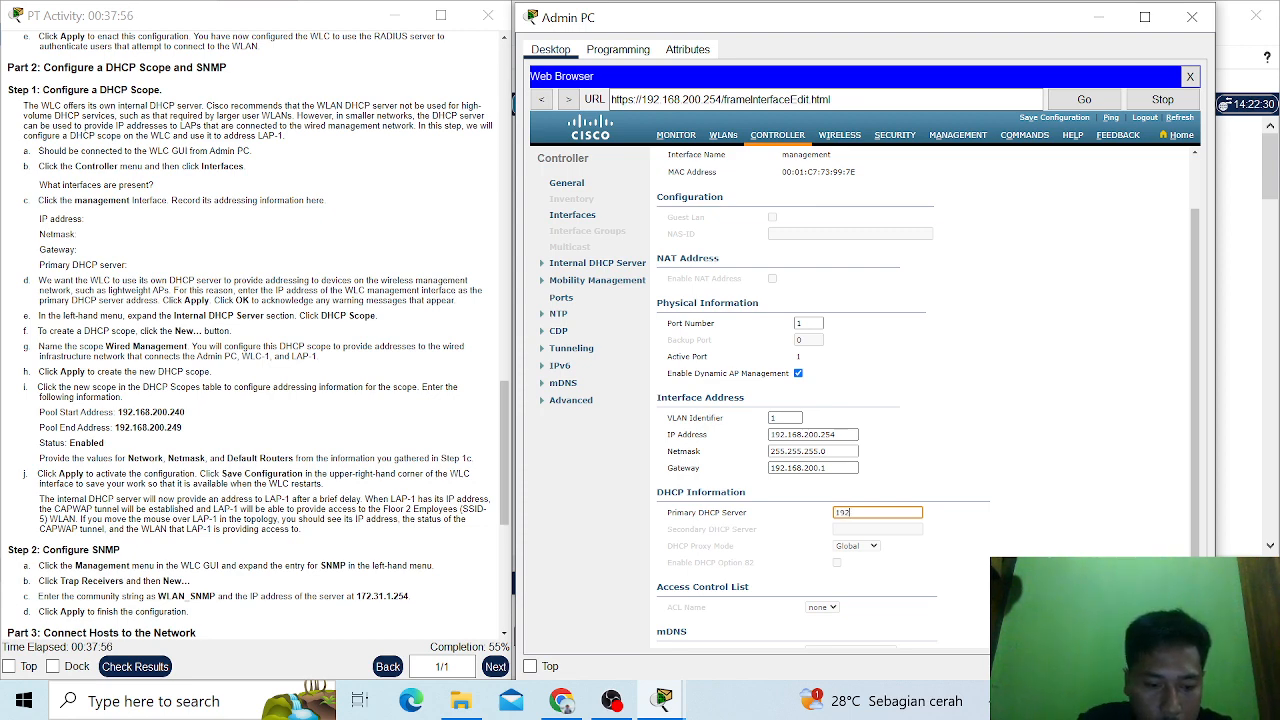
type(".16")
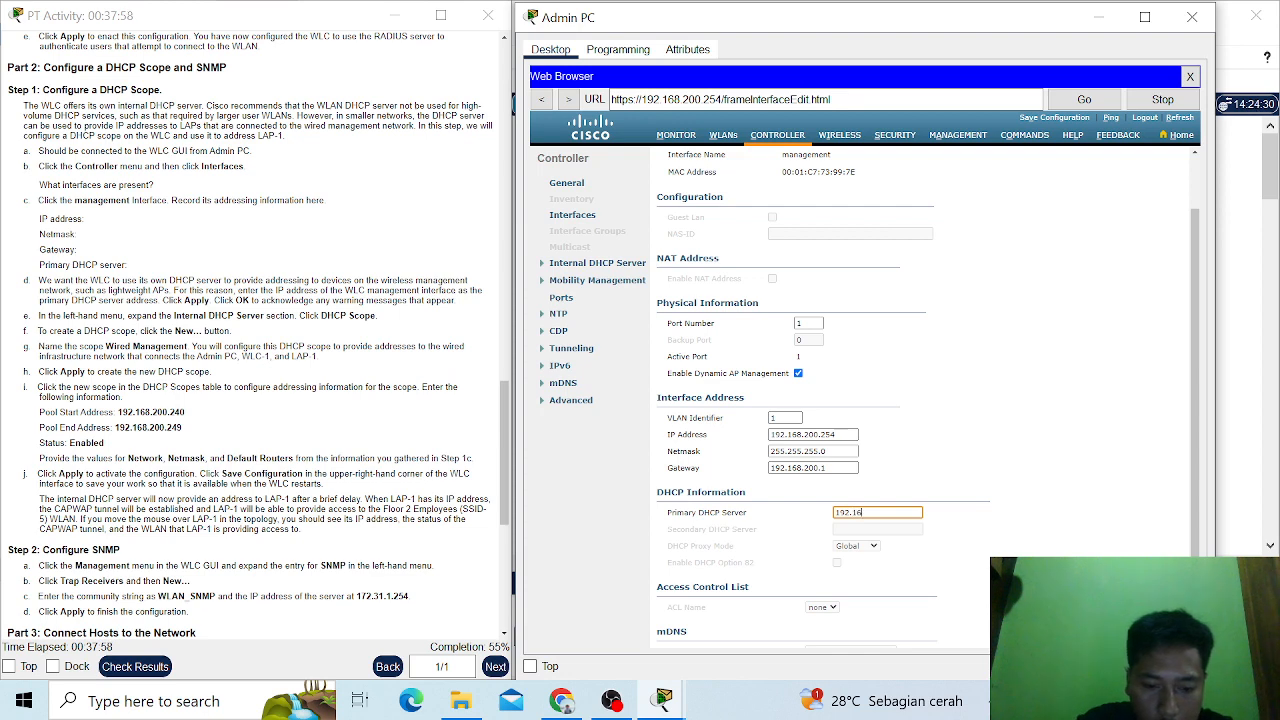
type("8.5")
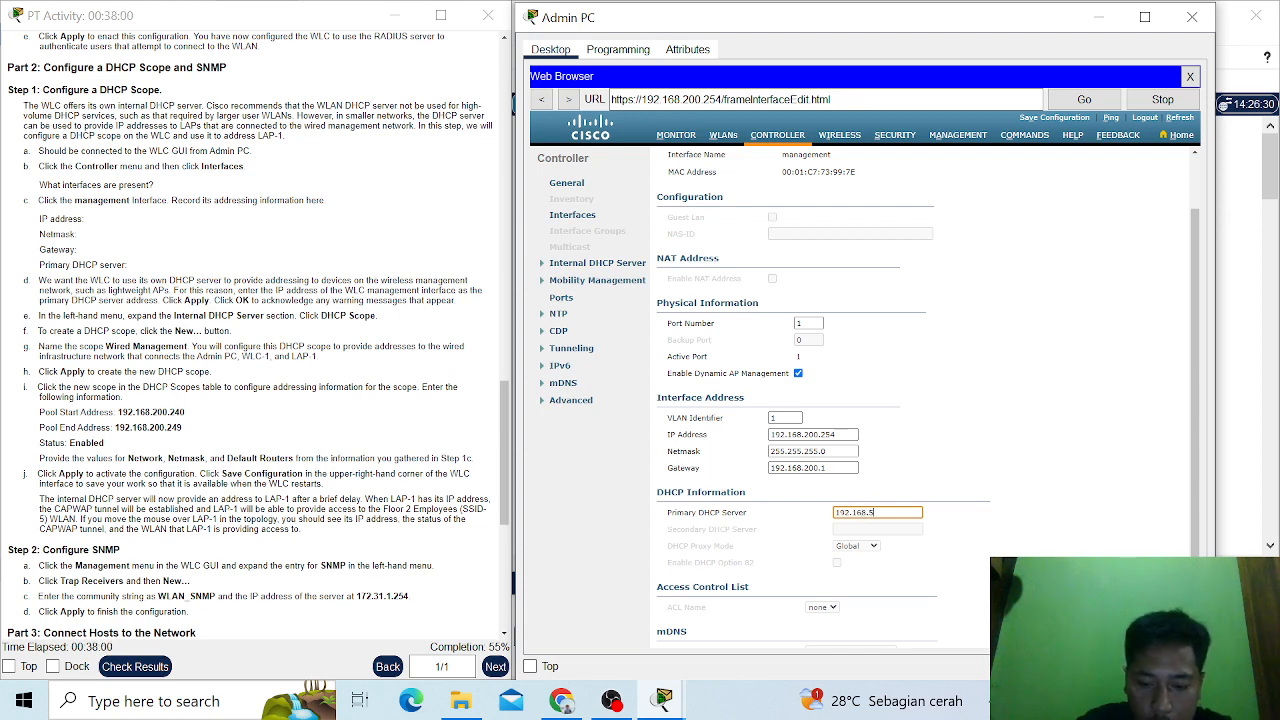
type(".1")
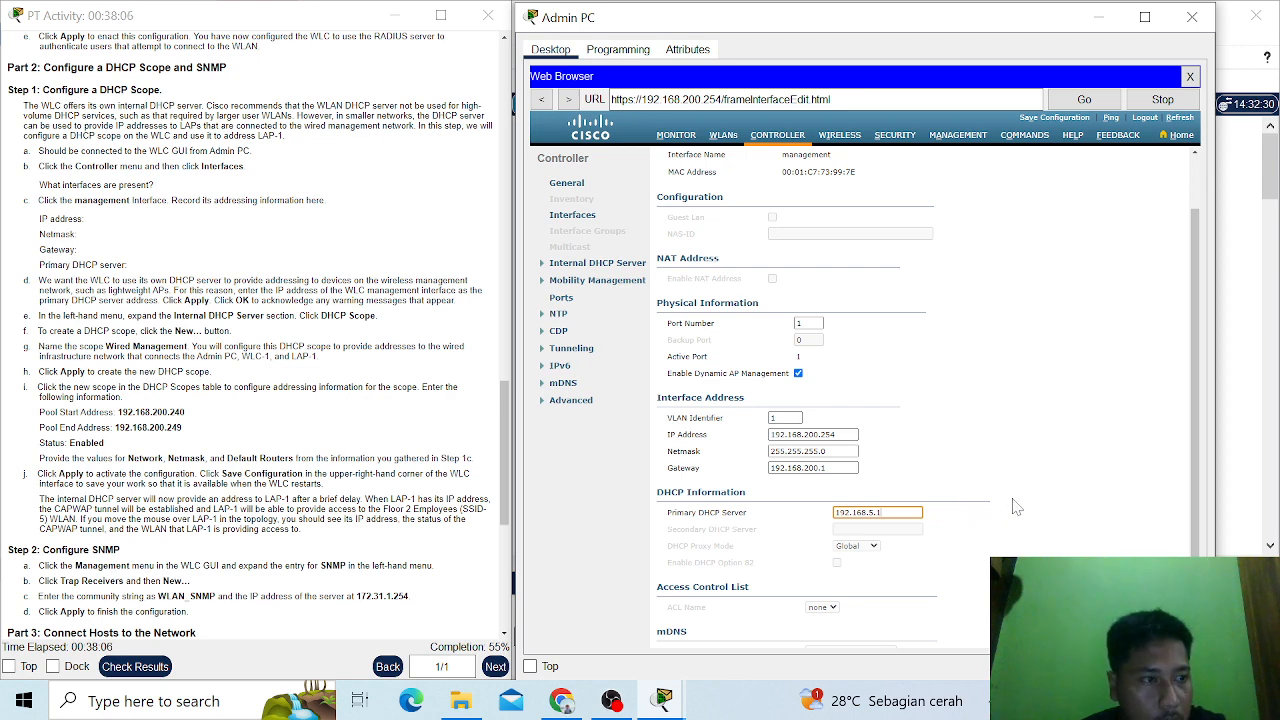
- Apply the management interface changes and accept both the AP manager and WLAN connectivity warnings
scroll(1097, 258, "up", 2)
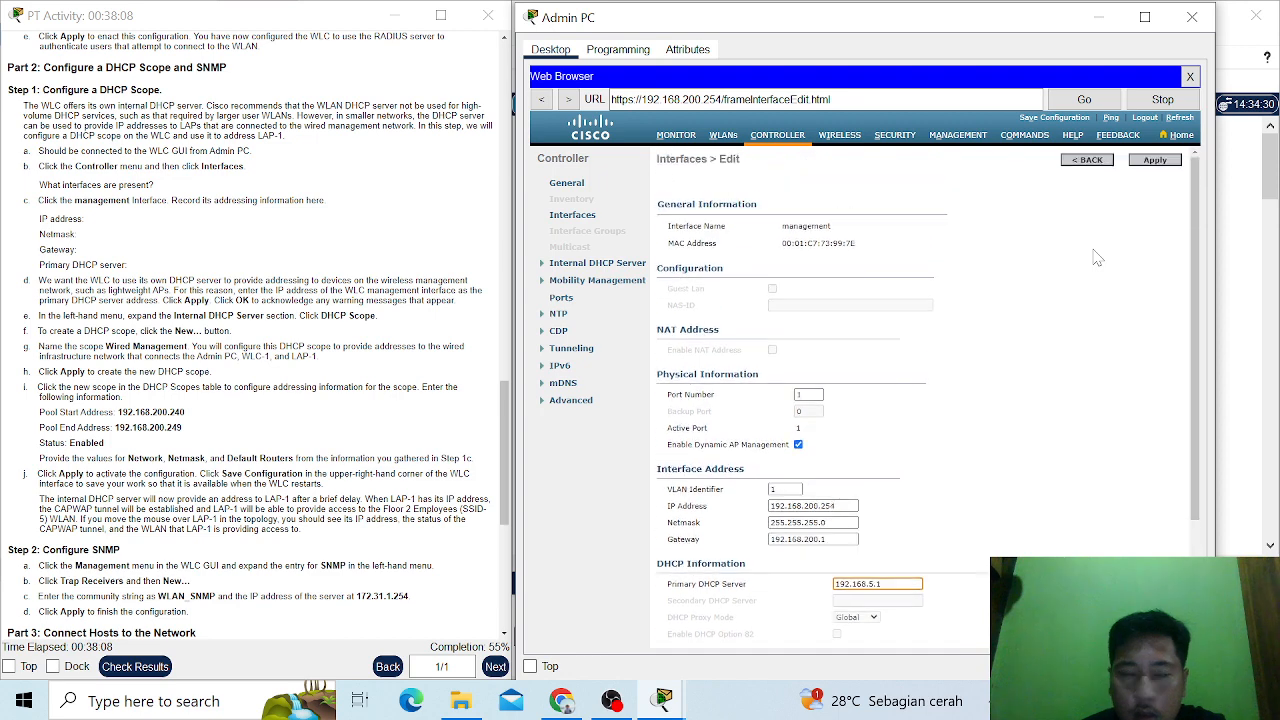
left_click(1156, 161)
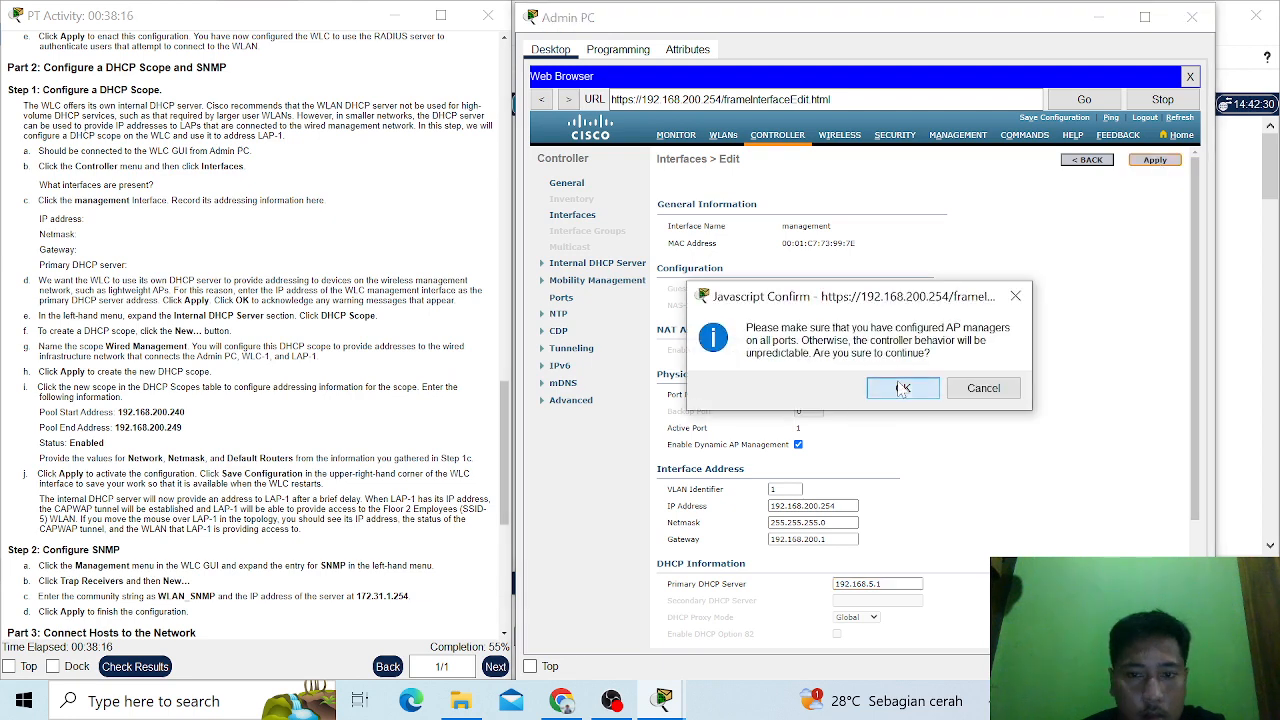
left_click(903, 389)
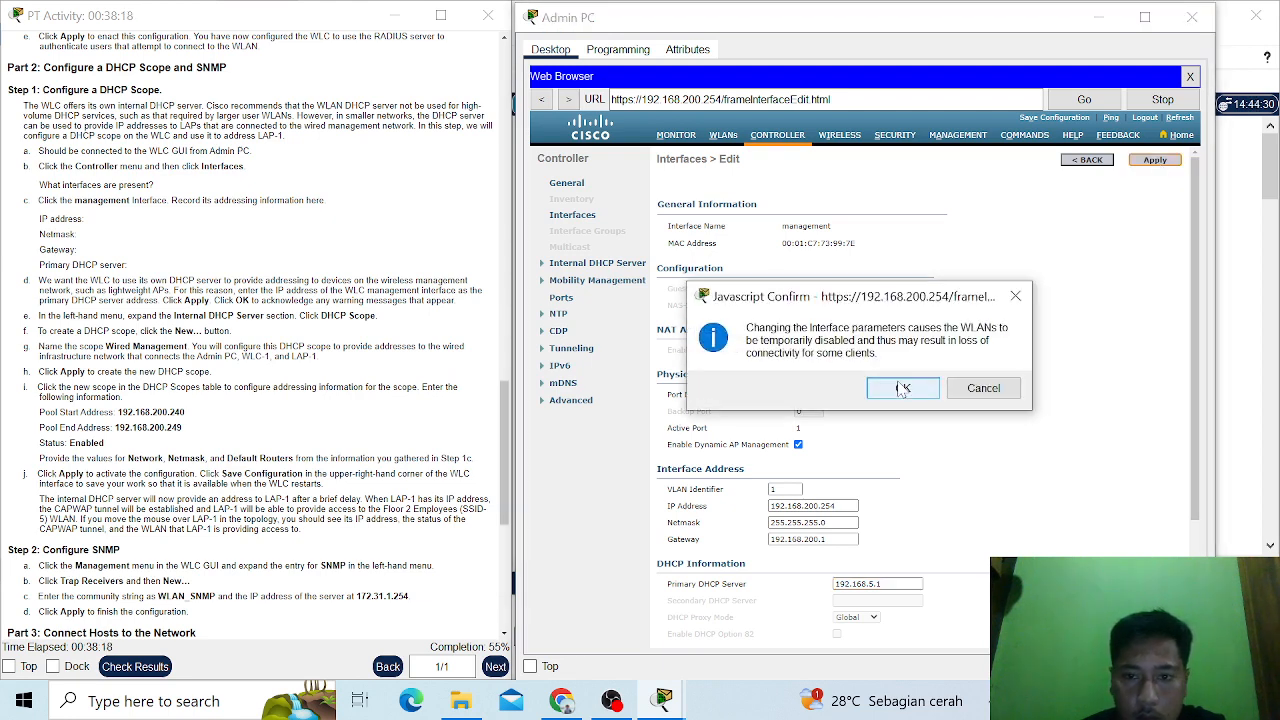
left_click(903, 394)
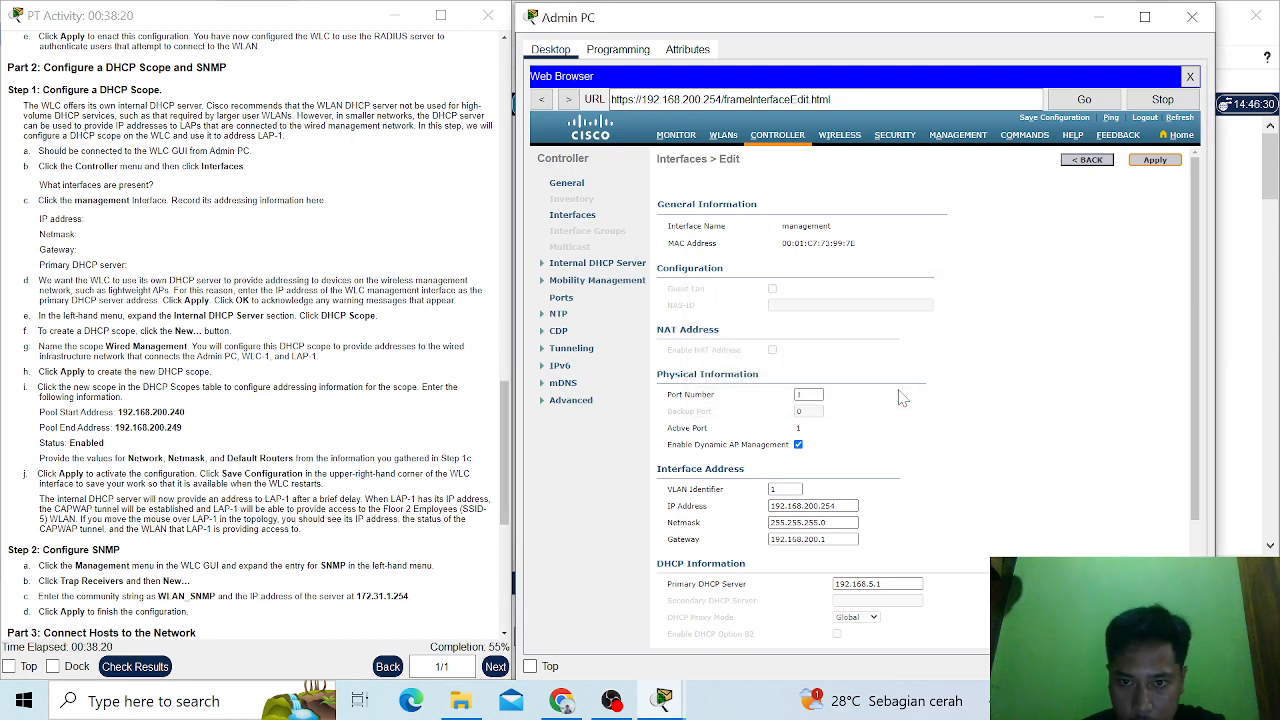
scroll(903, 397, "down", 4)
scroll(903, 397, "up", 4)
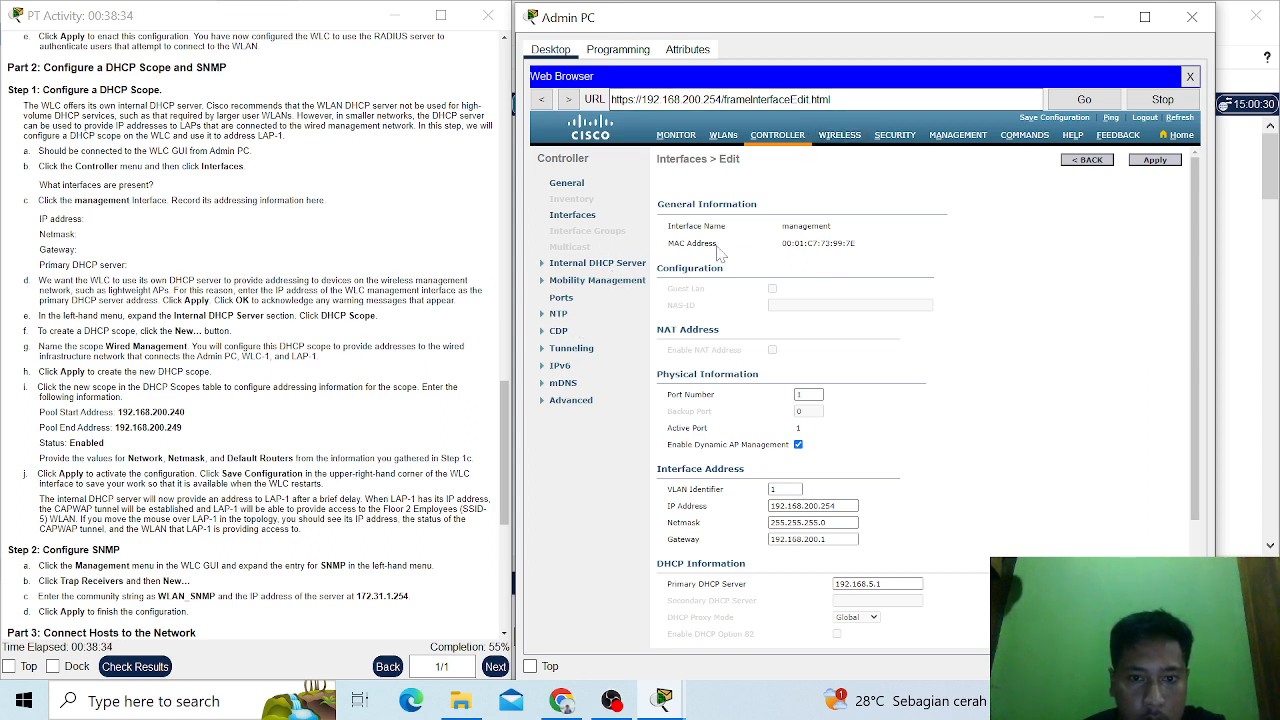
- Open the list of DHCP scopes for the controller's internal DHCP server
left_click(772, 138)
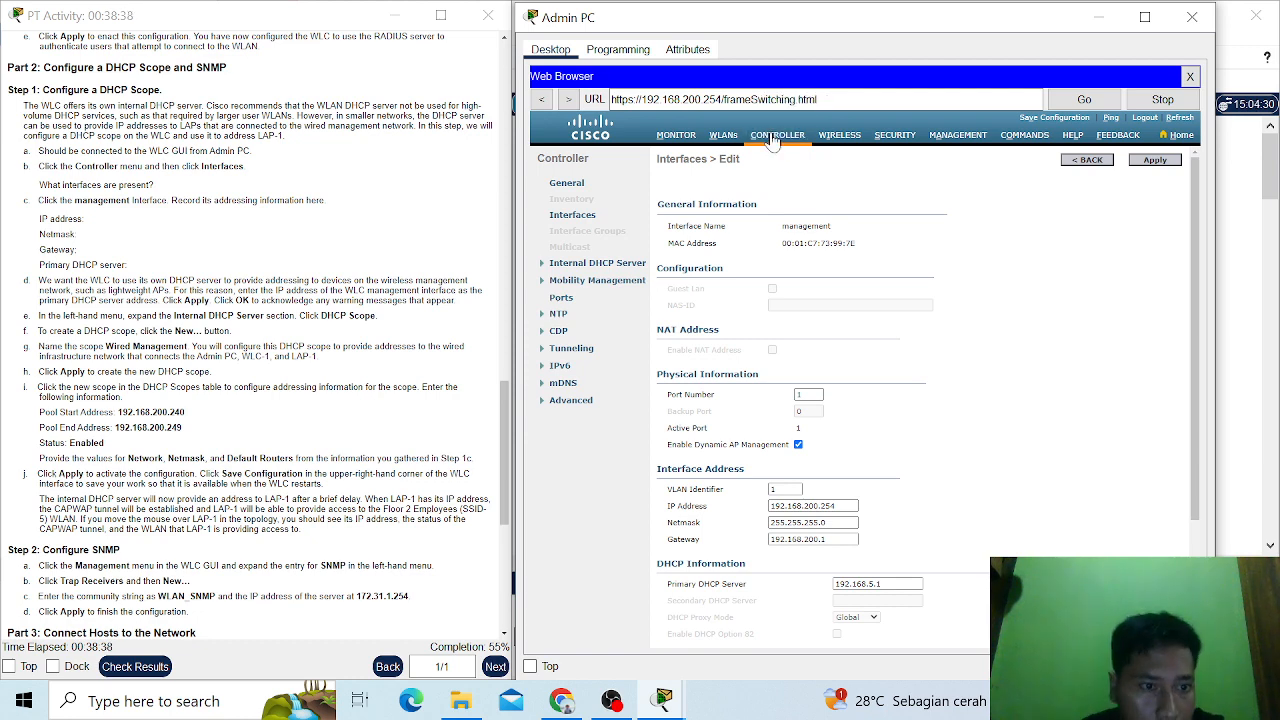
scroll(255, 330, "down", 1)
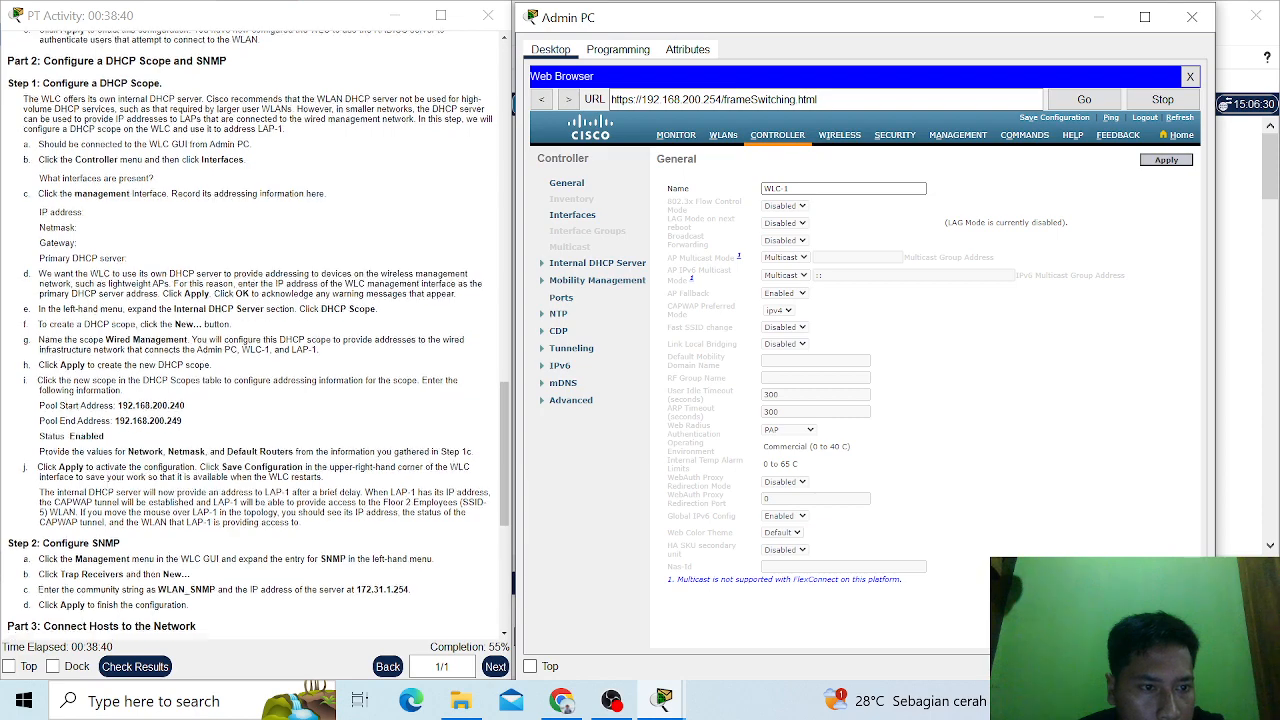
scroll(255, 330, "down", 1)
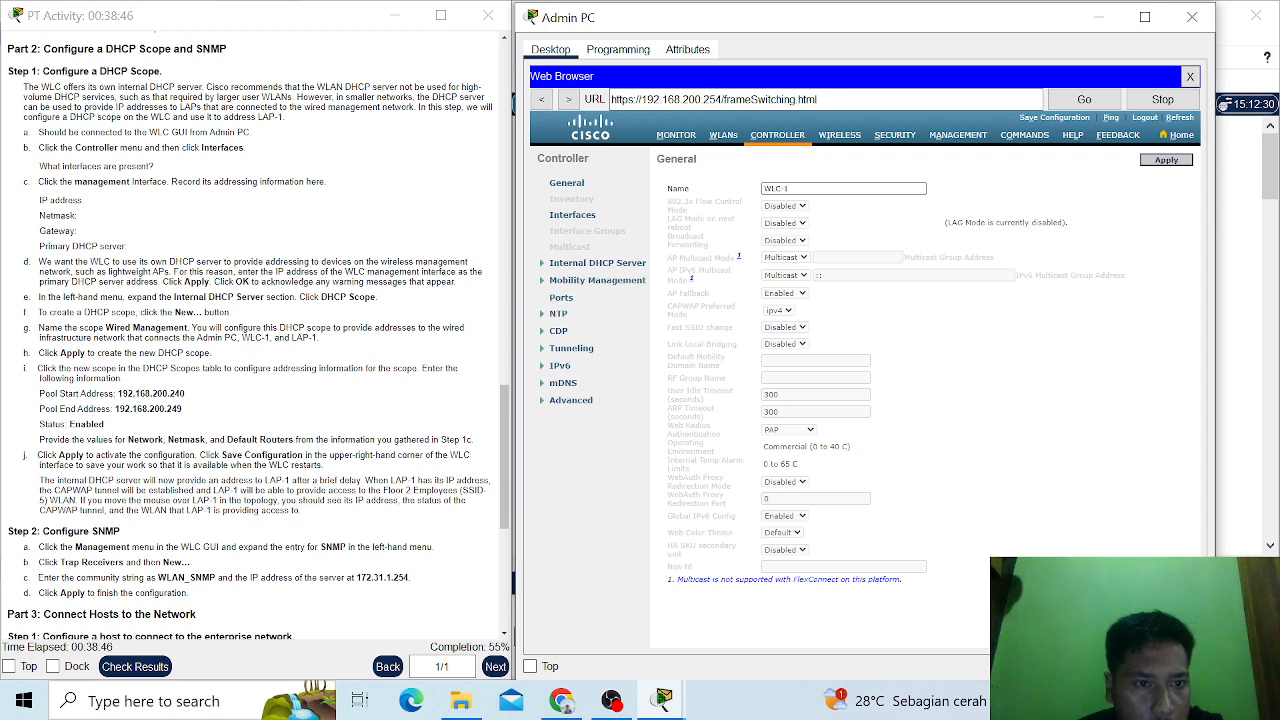
left_click(597, 263)
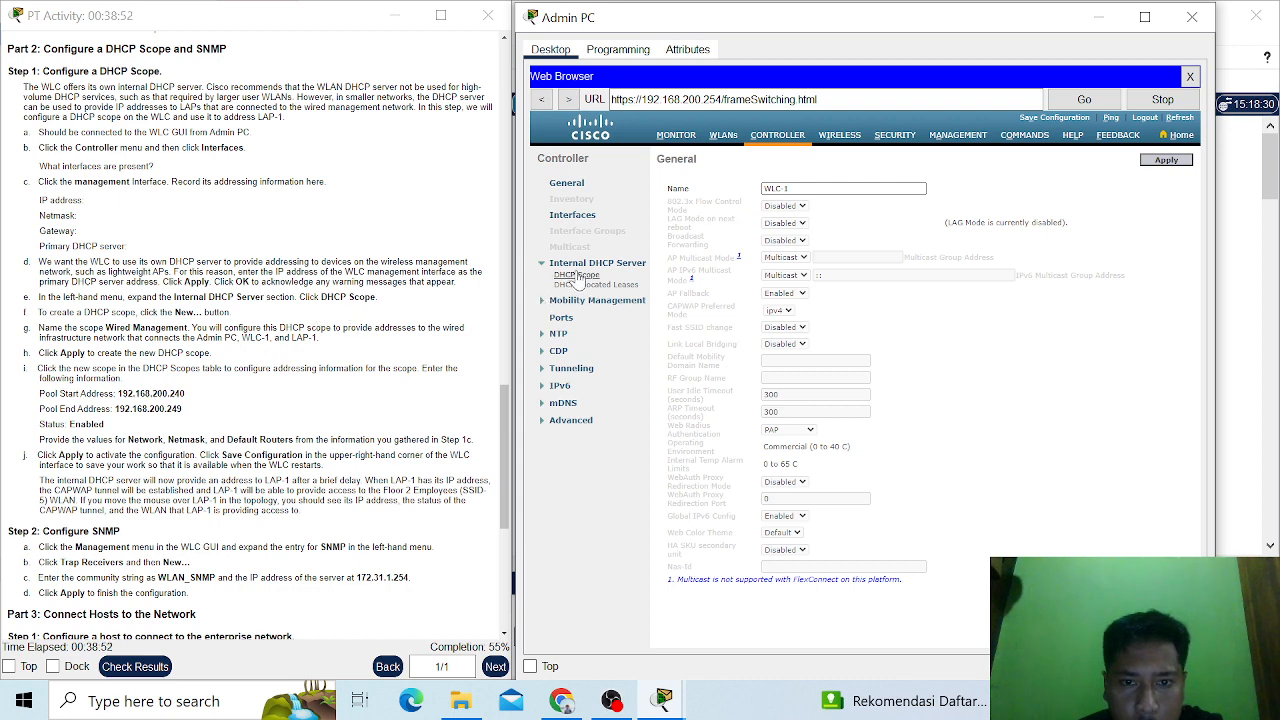
left_click(577, 276)
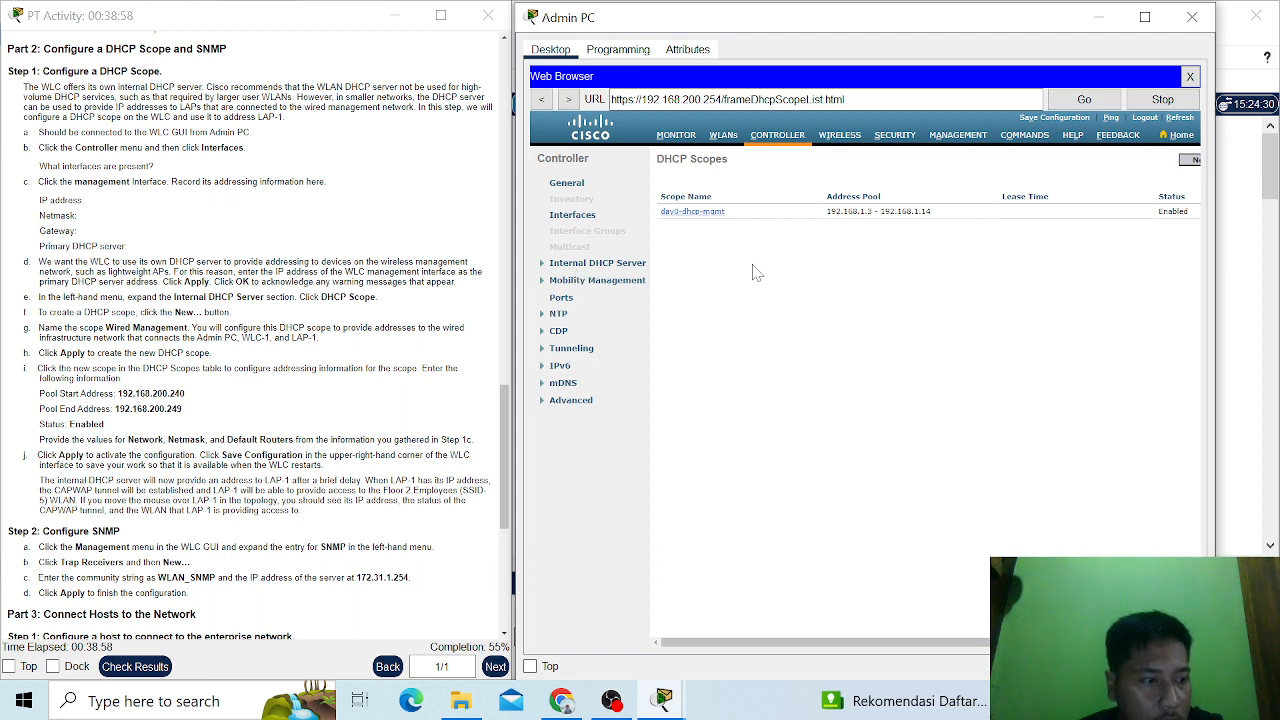
- Create a new DHCP scope named Wired Management and apply it
left_click(1188, 163)
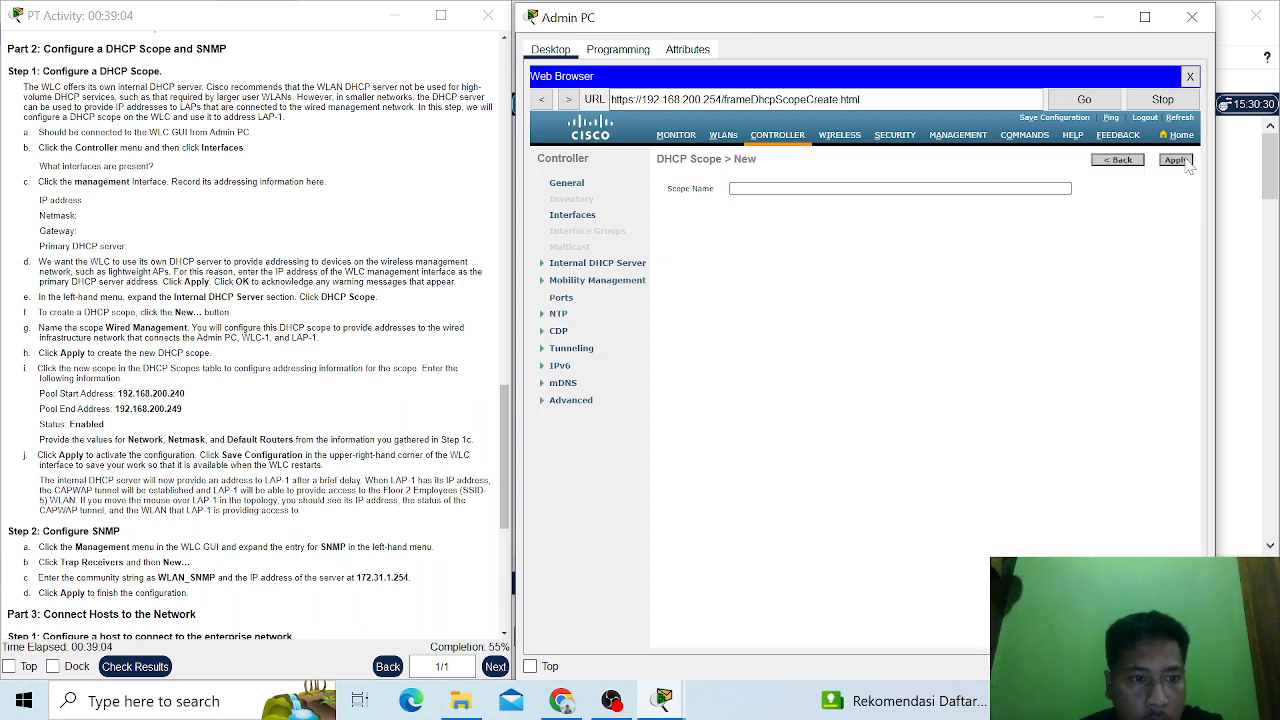
left_click(765, 189)
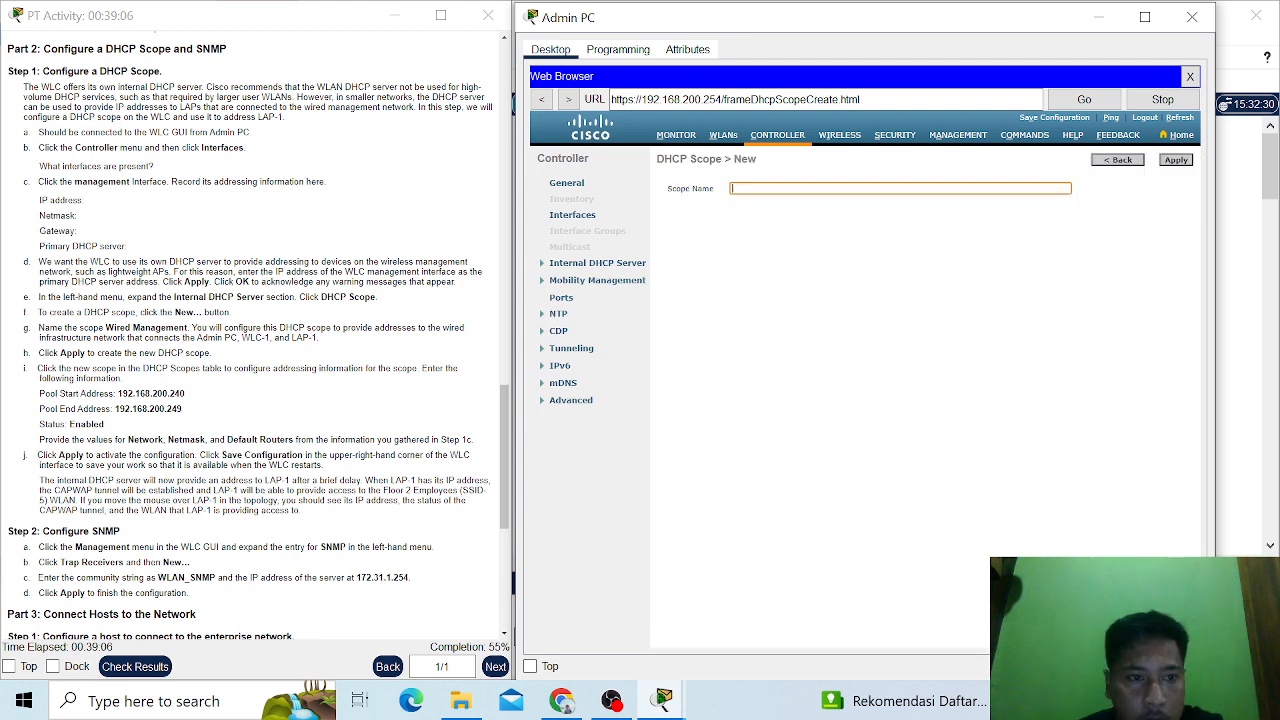
type("W")
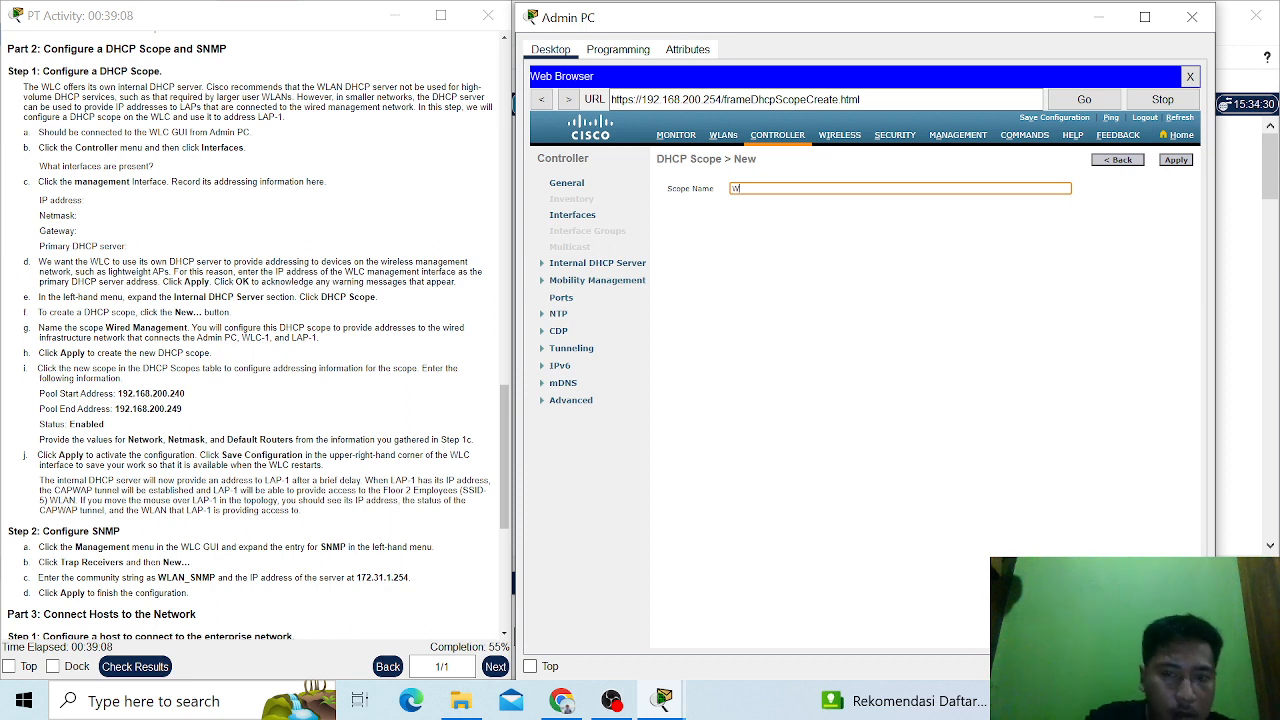
type("ired")
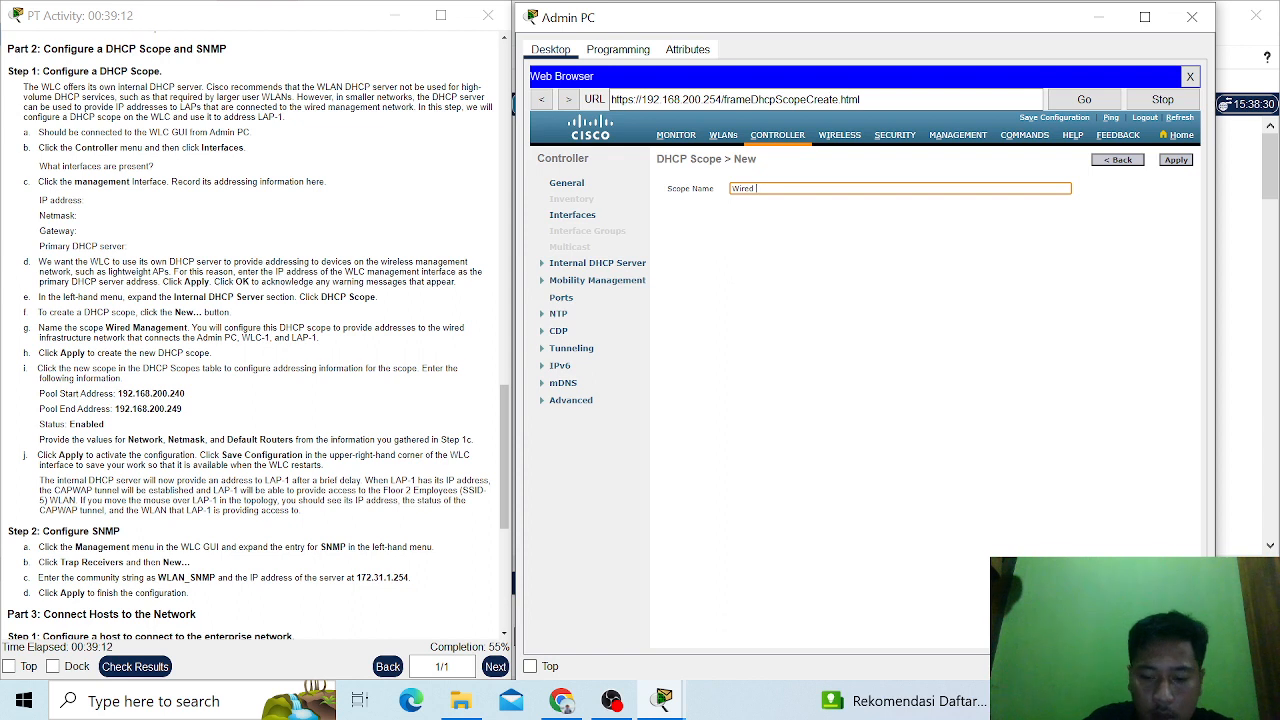
type(" M")
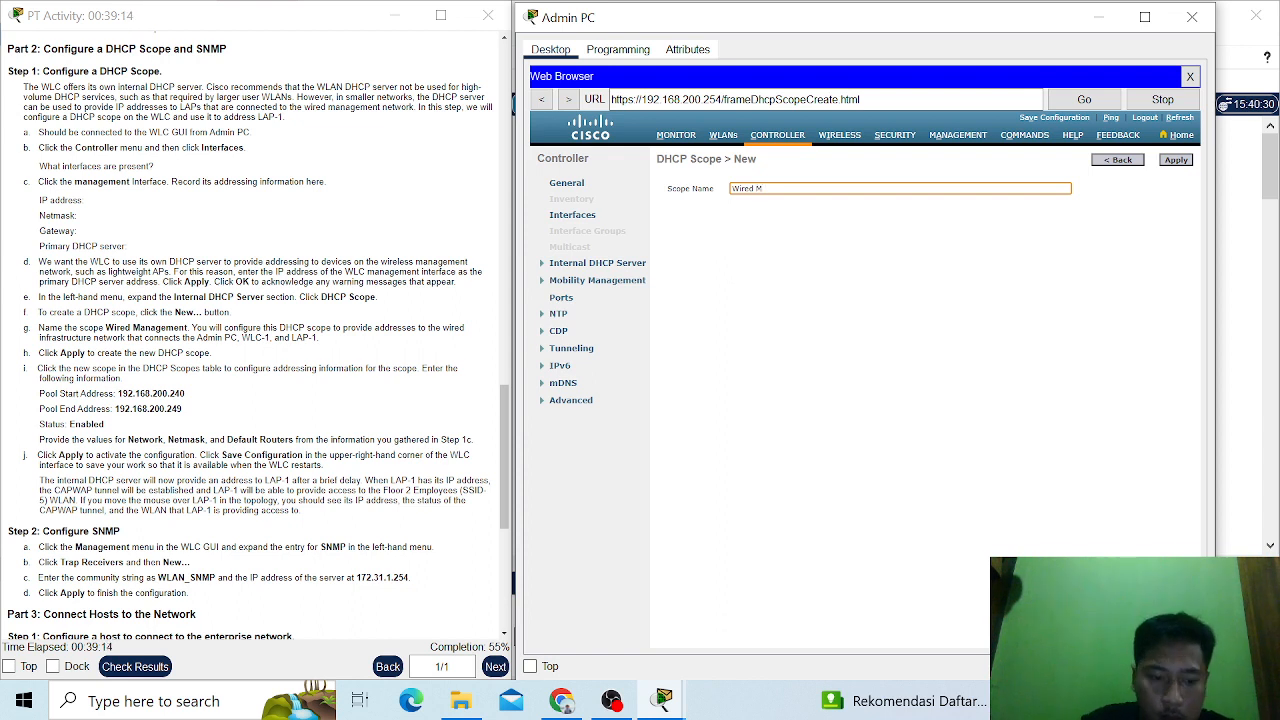
type("ana")
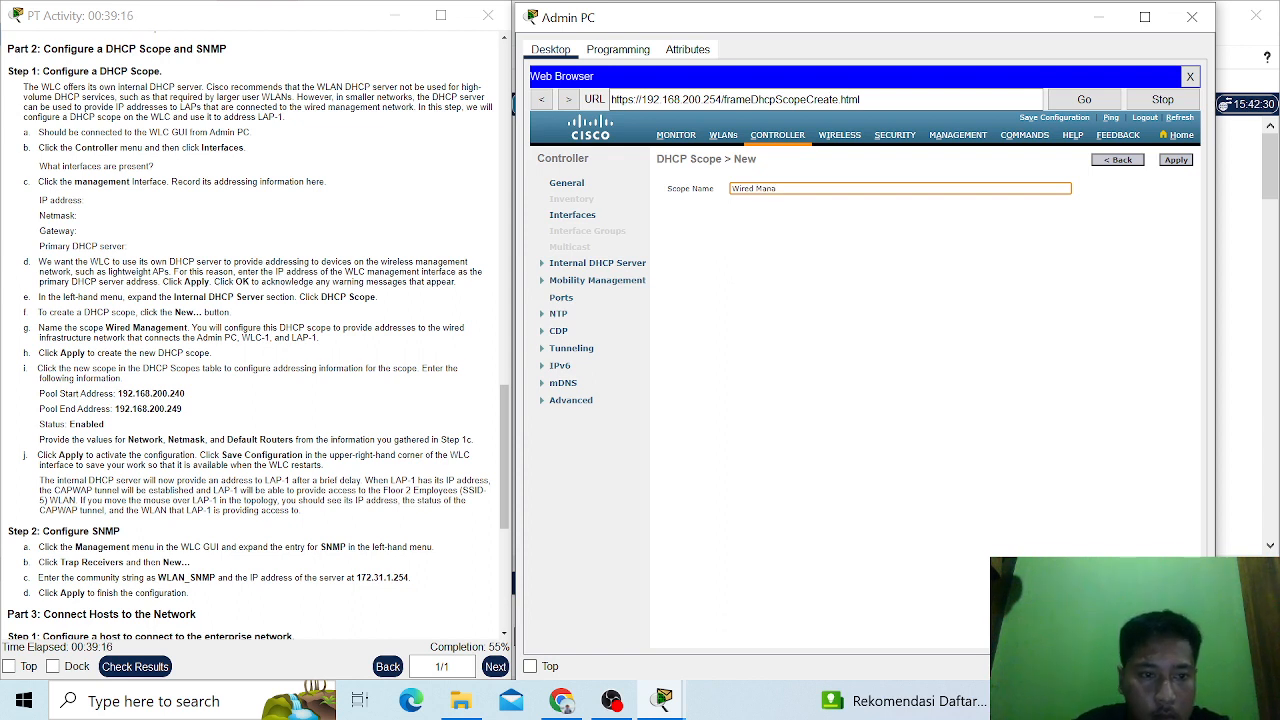
type("gement")
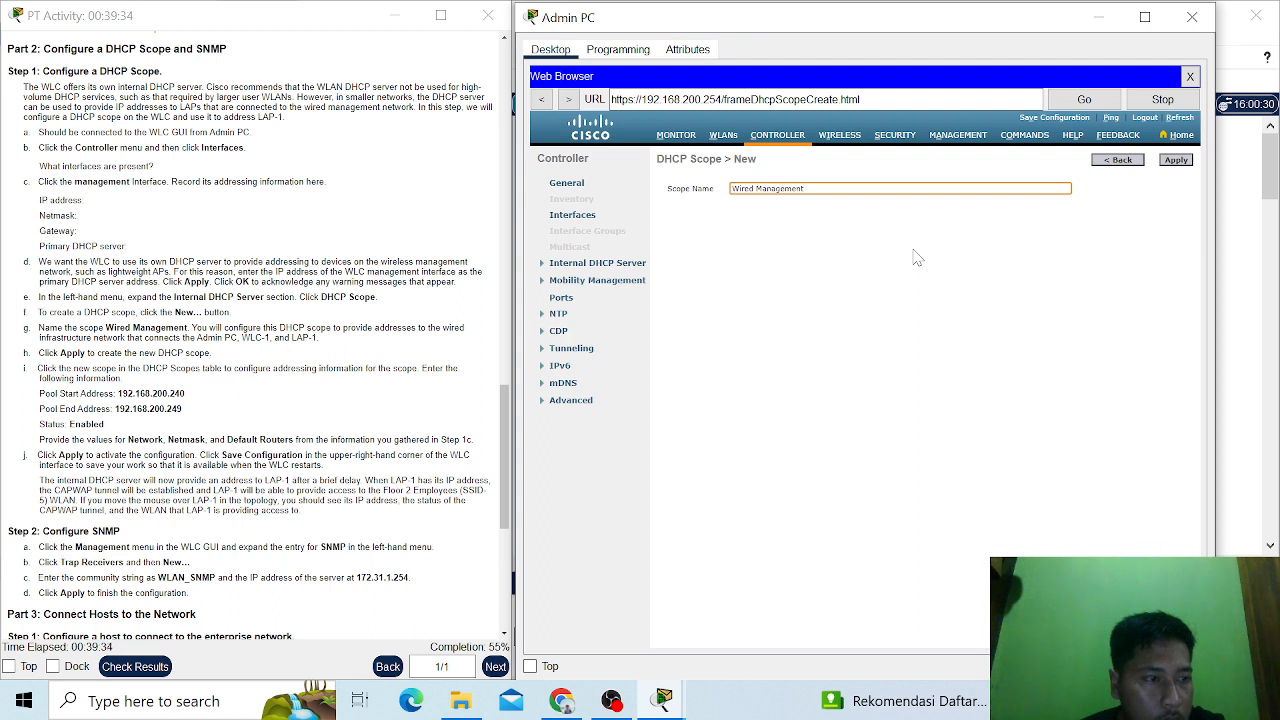
left_click(1174, 161)
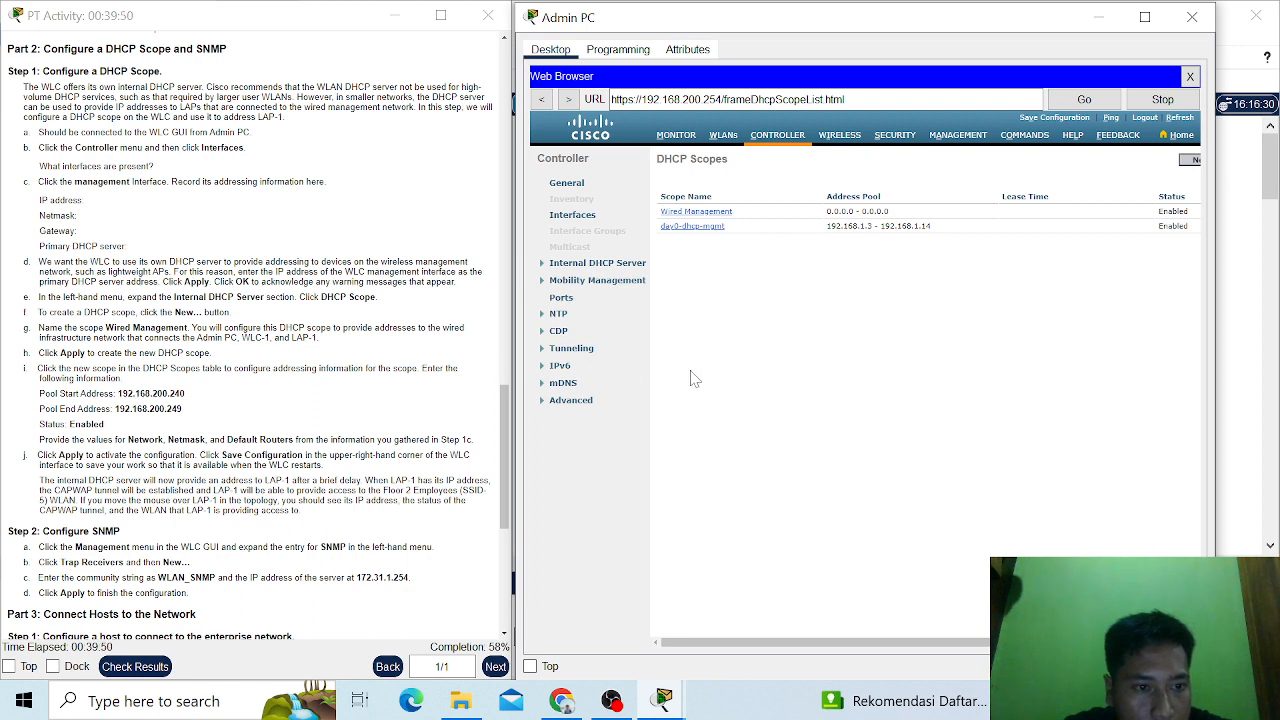
- Open the Wired Management DHCP scope and set its pool start address to 192.168.200.240
scroll(698, 379, "right", 2)
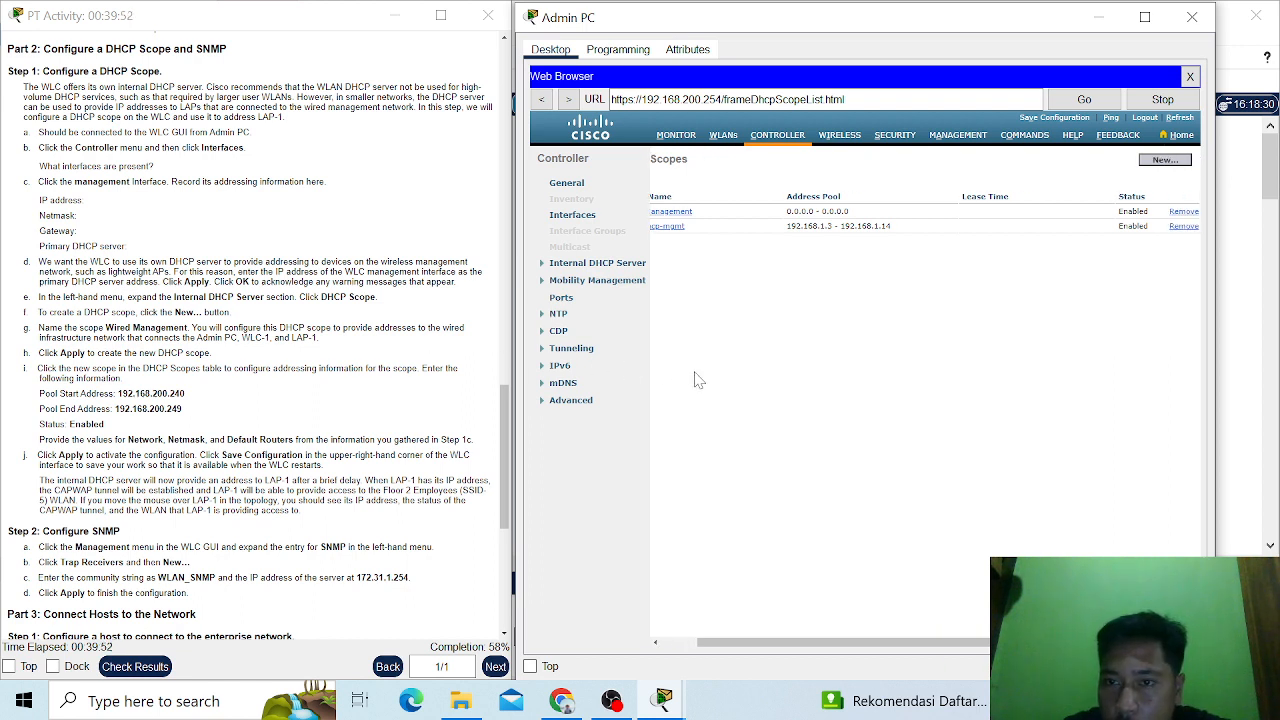
scroll(698, 379, "left", 2)
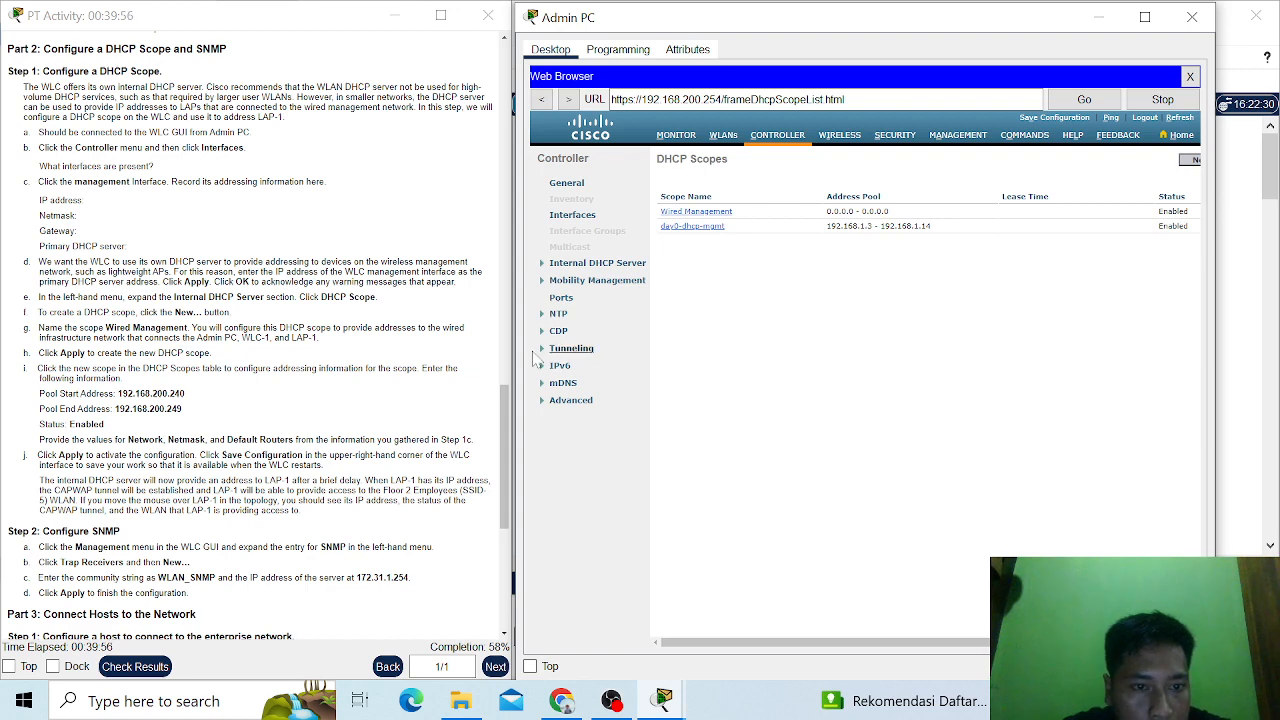
left_click(707, 214)
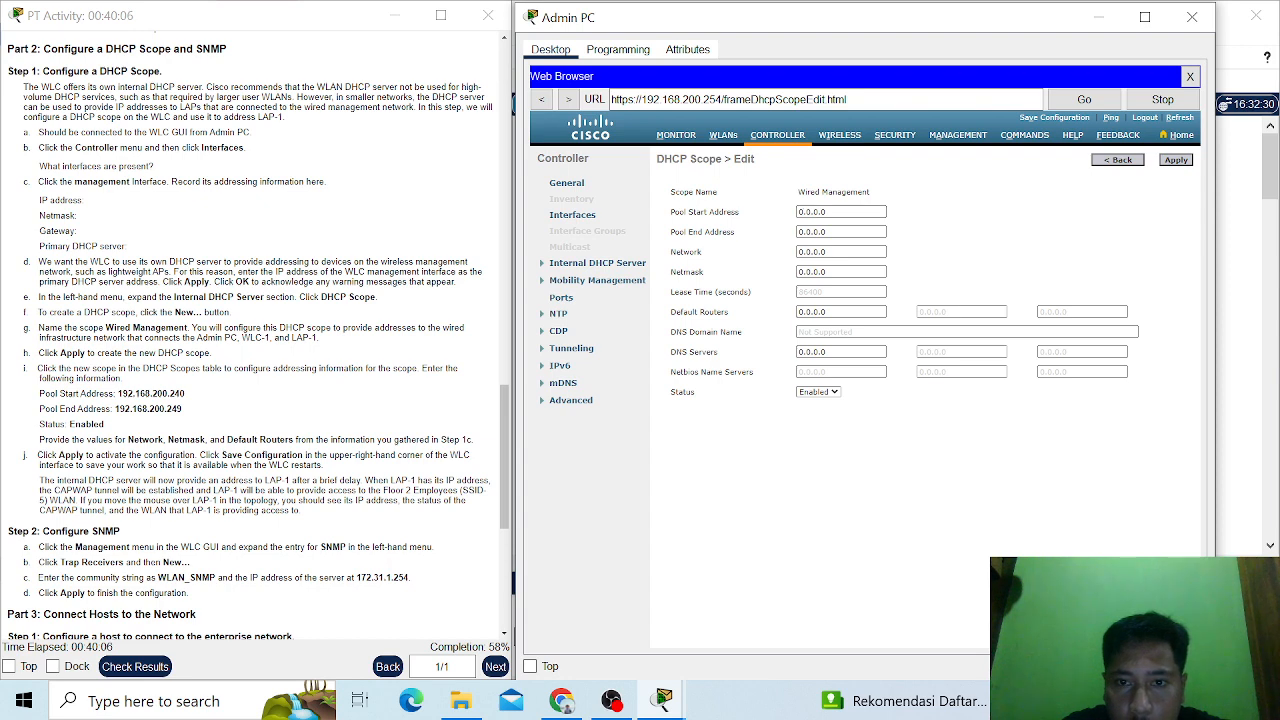
left_click_drag(826, 212, 795, 220)
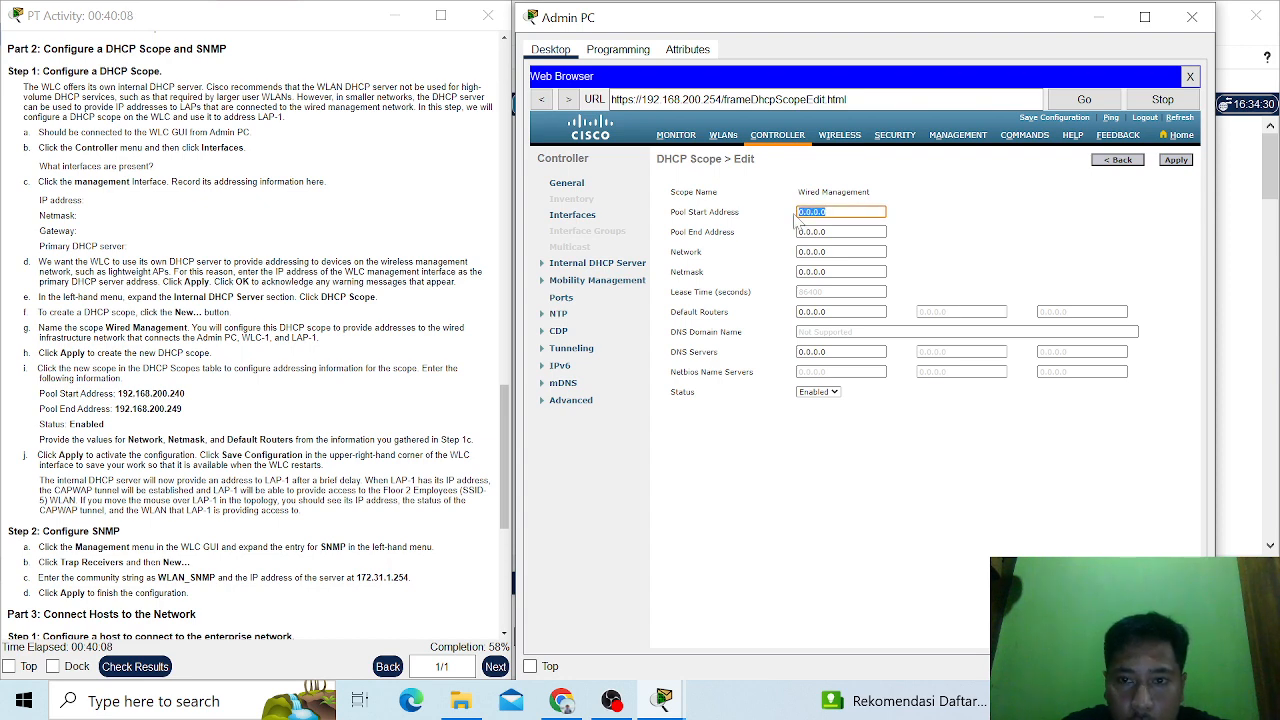
type("1")
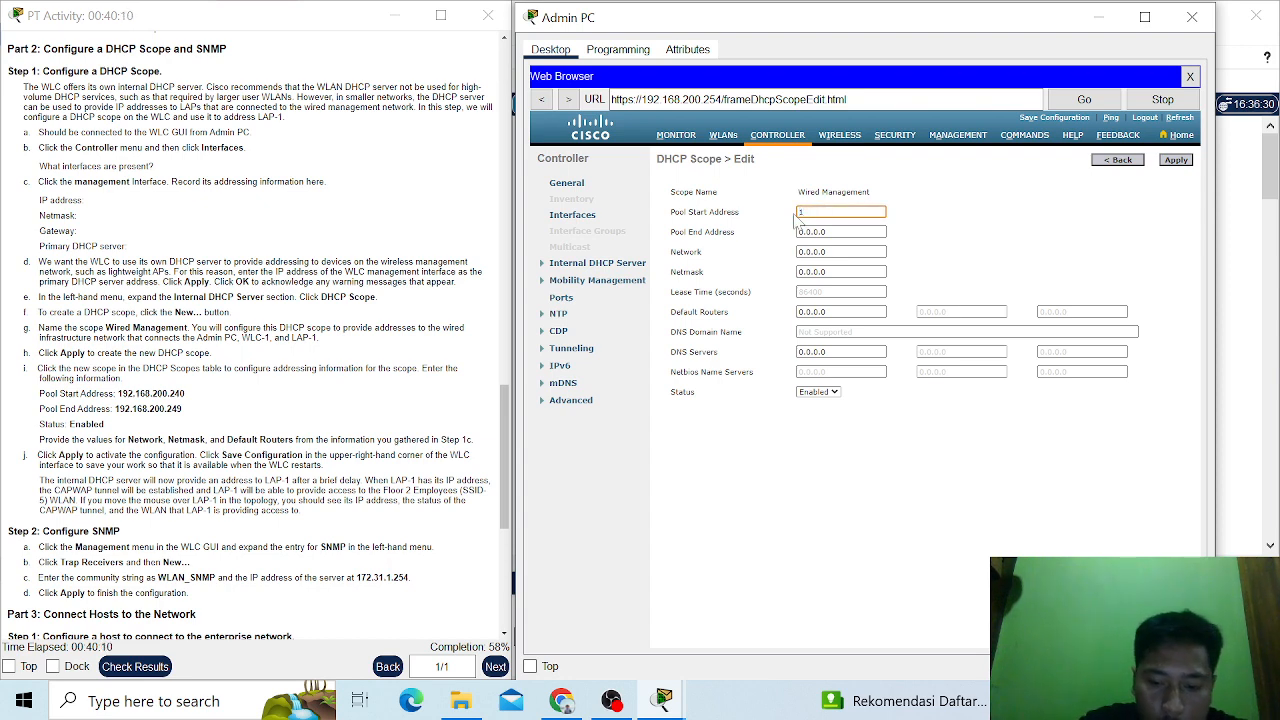
type("92.")
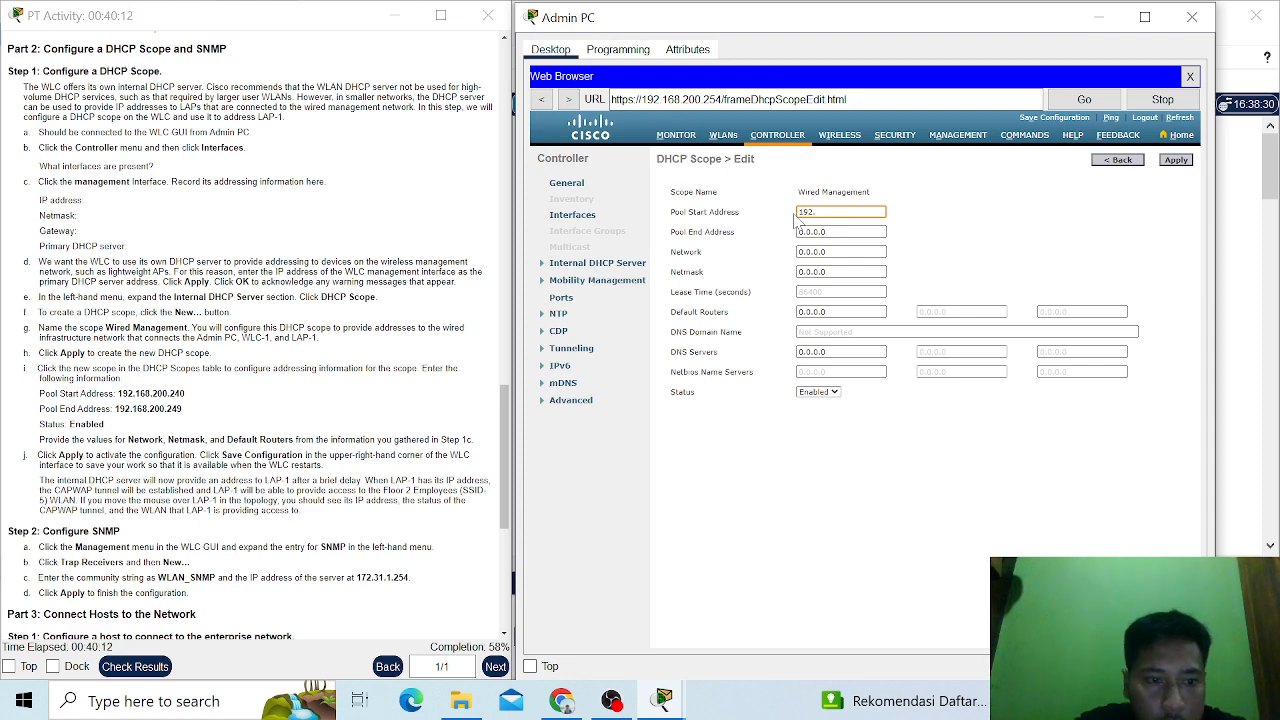
type("16")
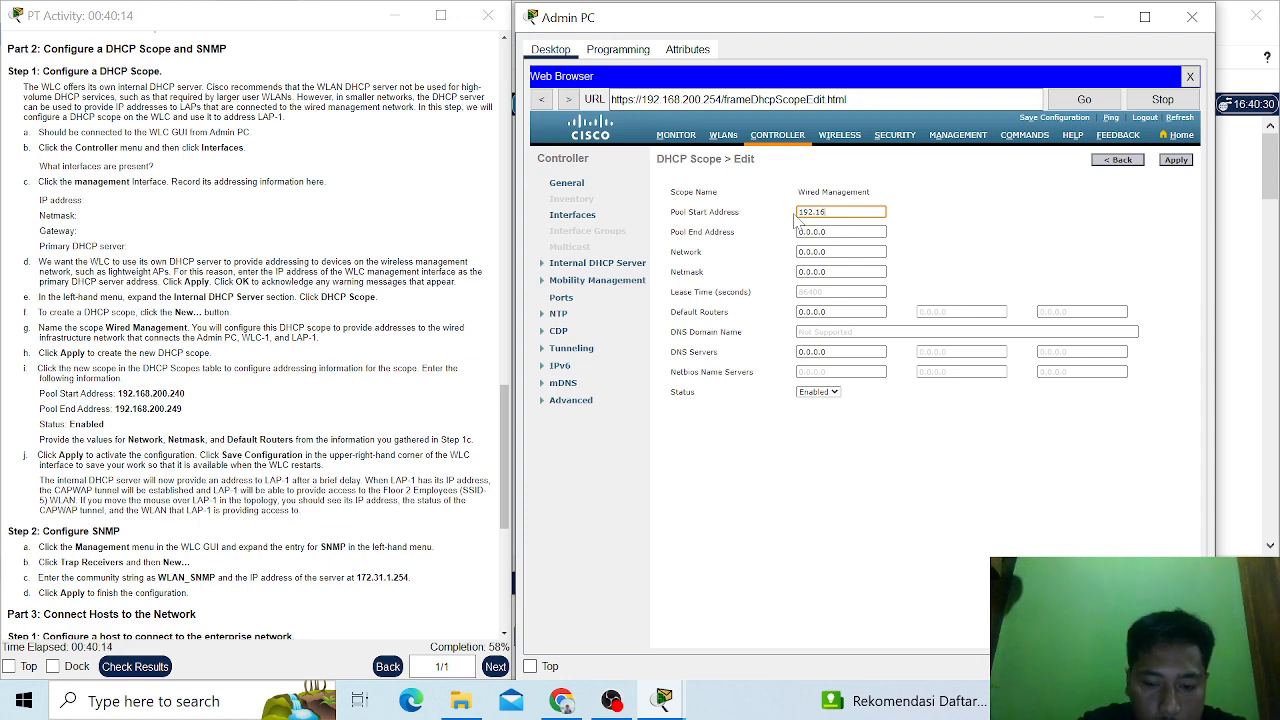
type("8.")
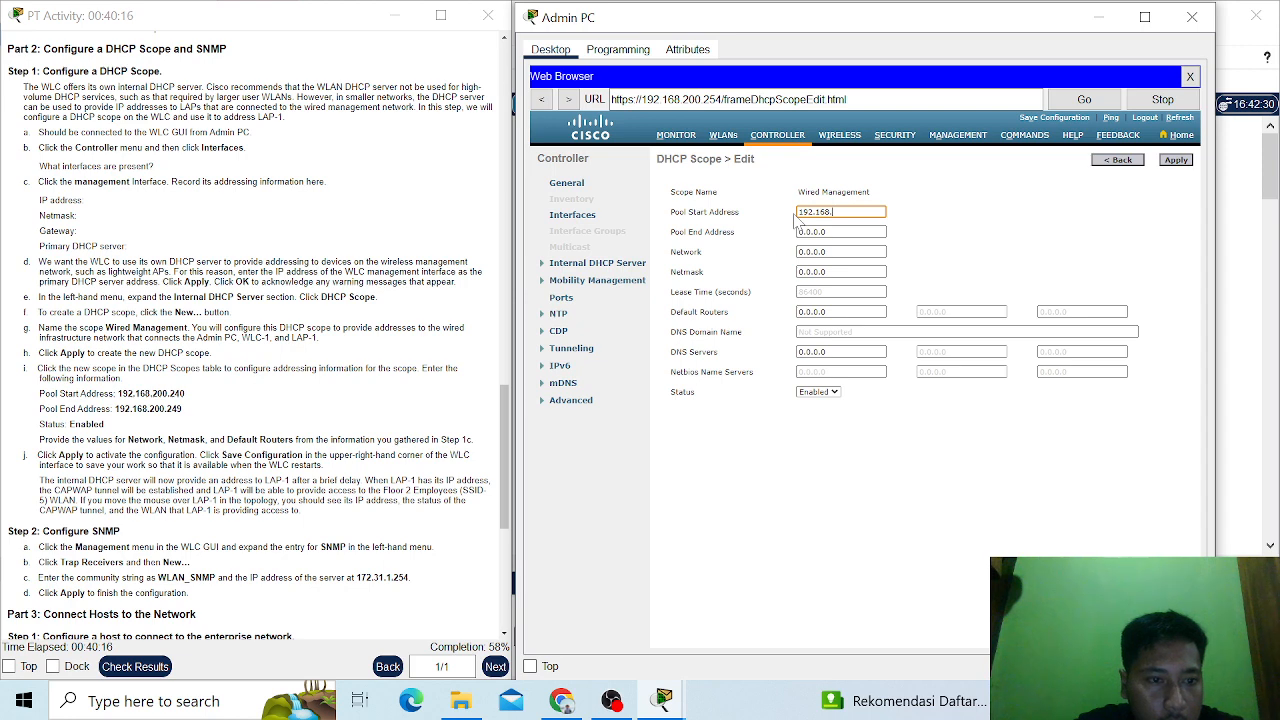
type("200")
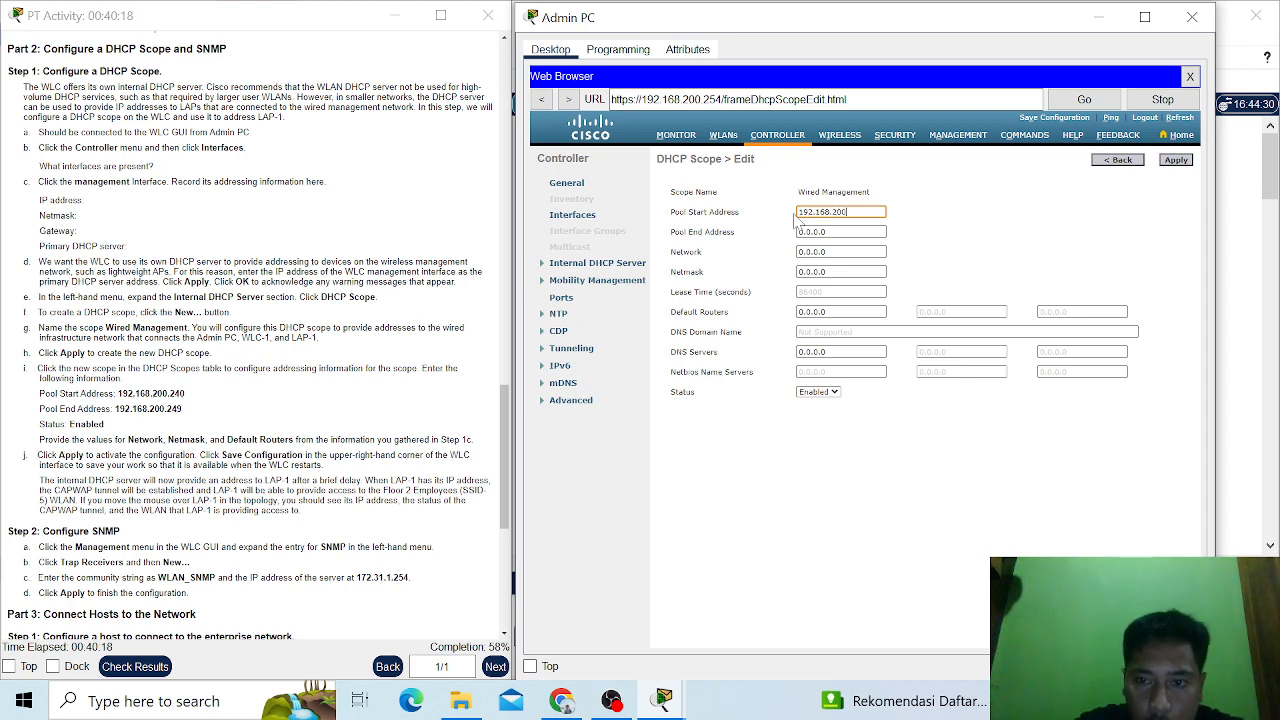
type(".")
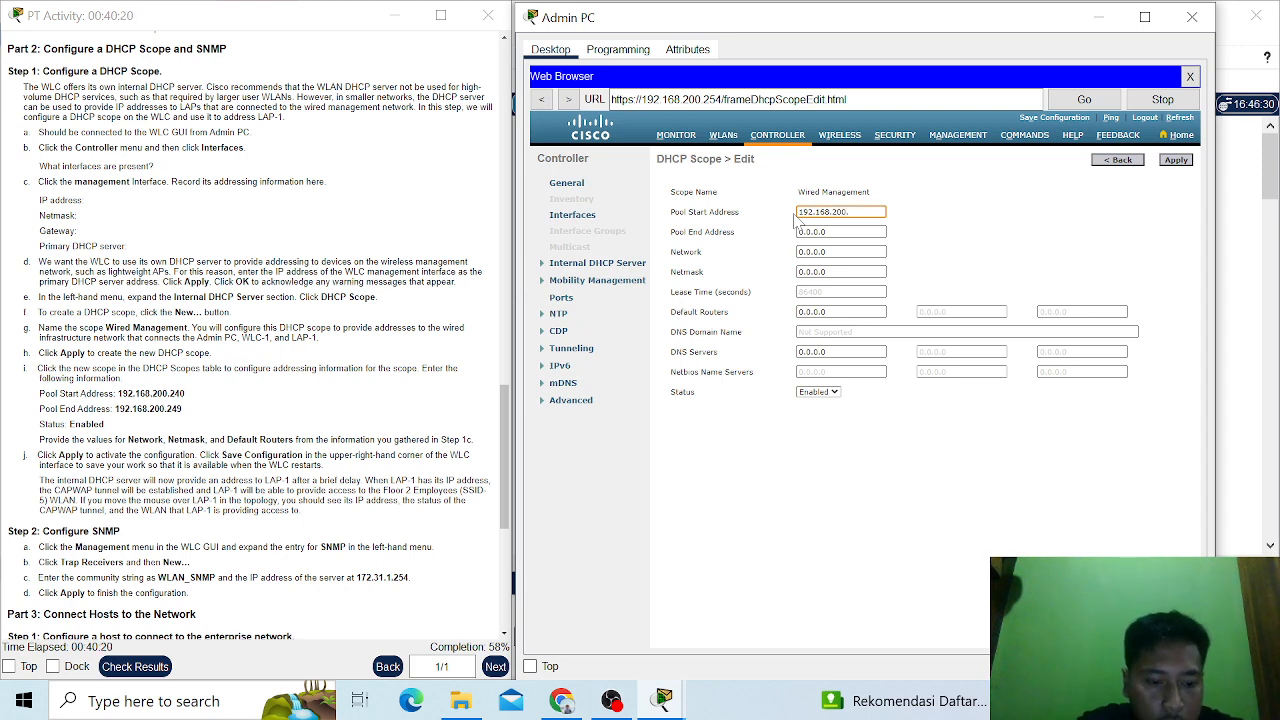
type("240")
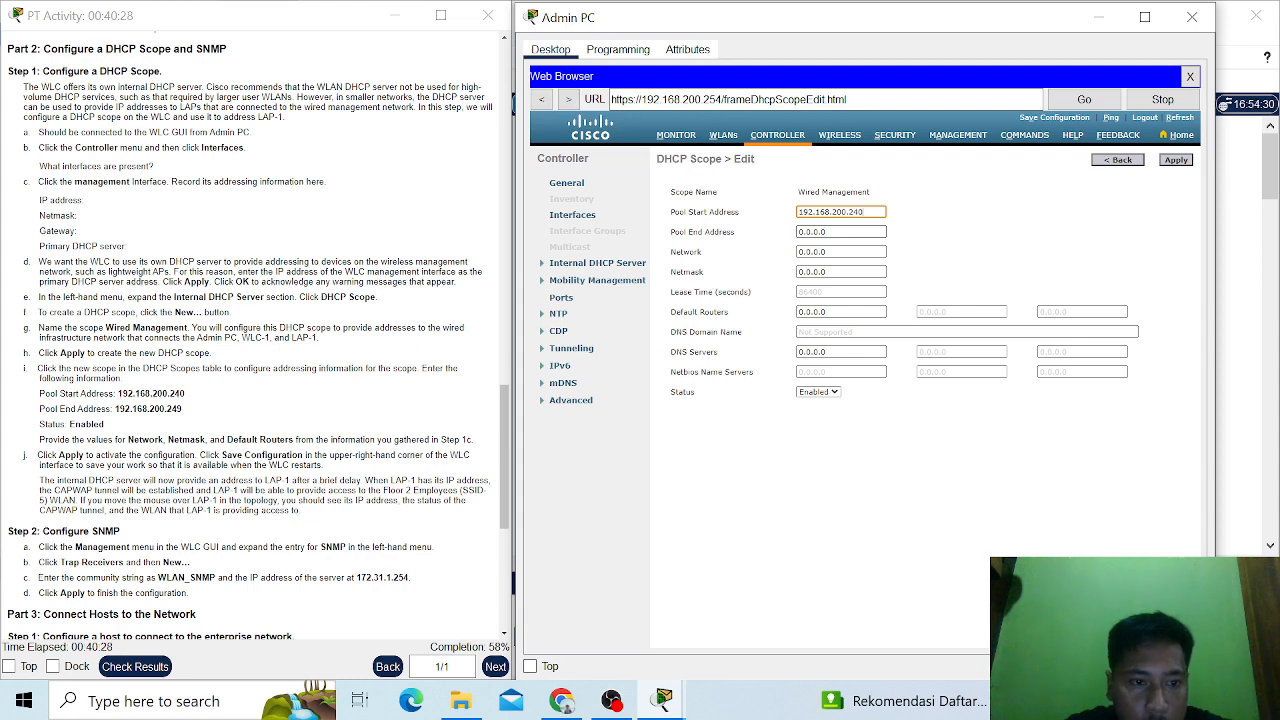
- Reuse the pool start address for the scope's pool end address, changing it to 192.168.200.249
key("shift+Left")
key("shift+Left")
key("shift+Left")
key("shift+Left")
key("shift+Left")
key("shift+Left")
key("shift+Left")
key("shift+Left")
key("shift+Left")
key("shift+Left")
key("shift+Left")
key("shift+Left")
key("shift+Left")
key("shift+Left")
key("shift+Left")
key("ctrl+c")
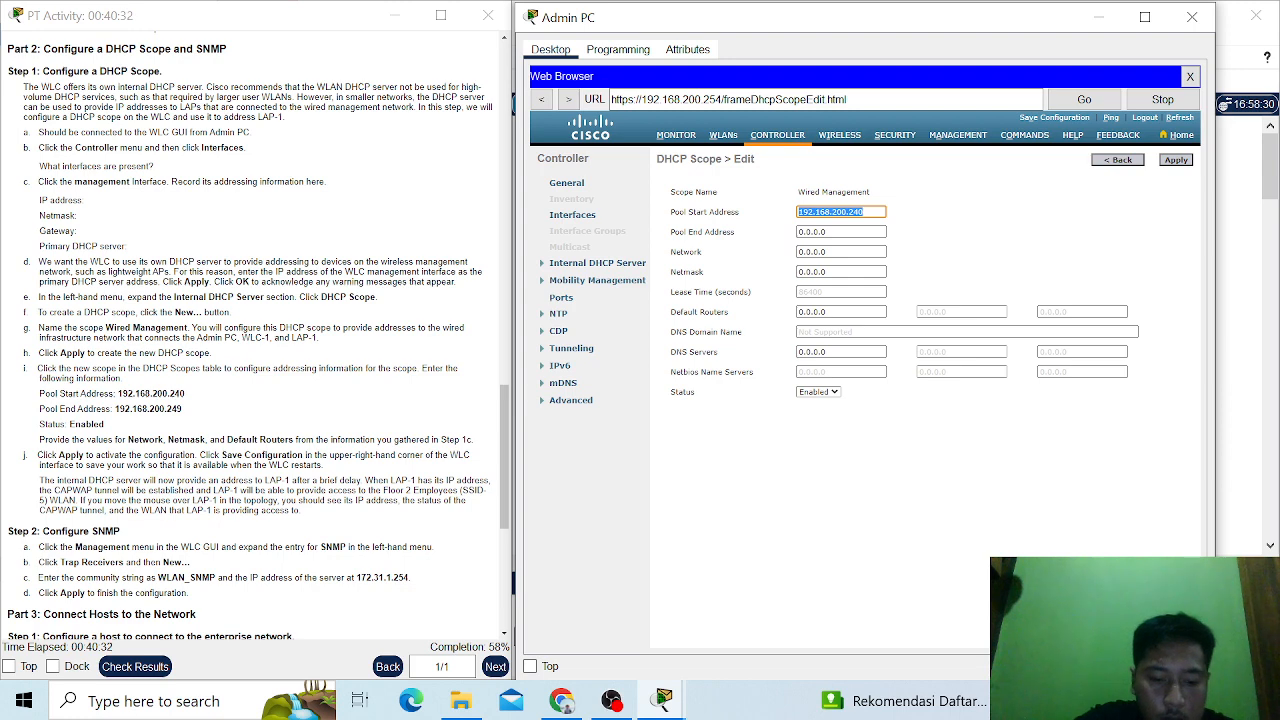
key("Tab")
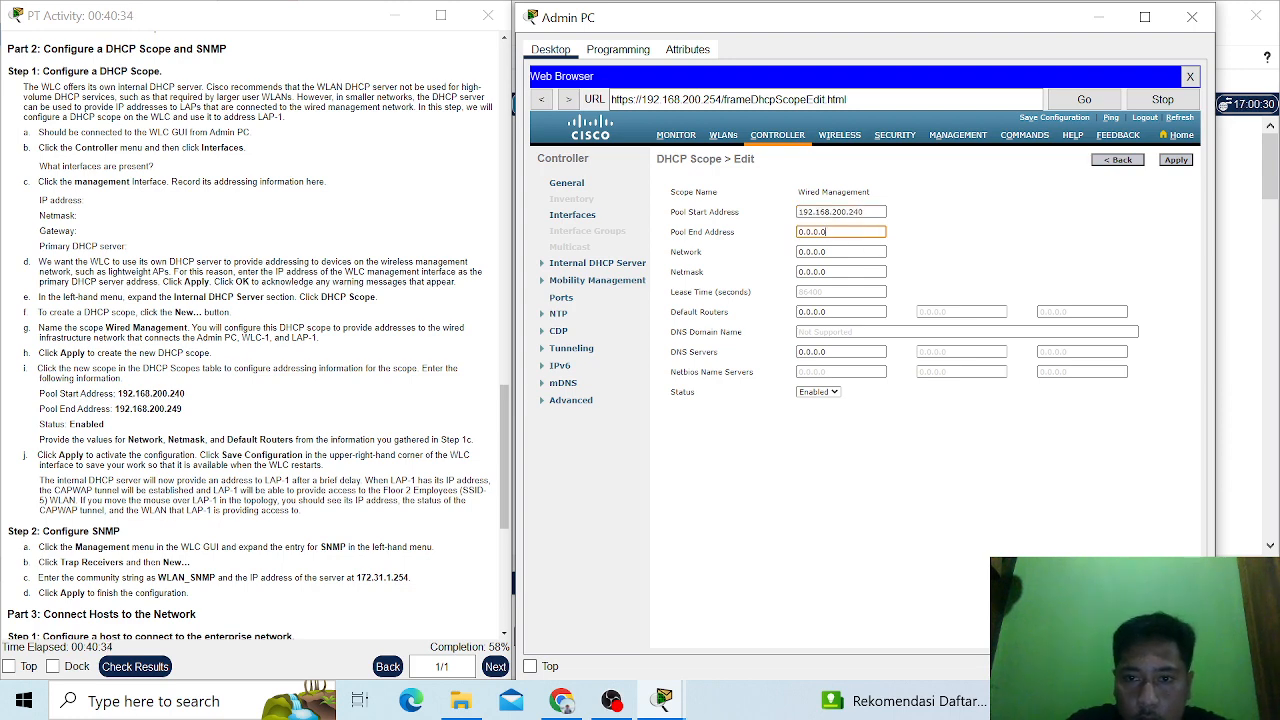
key("ctrl+v")
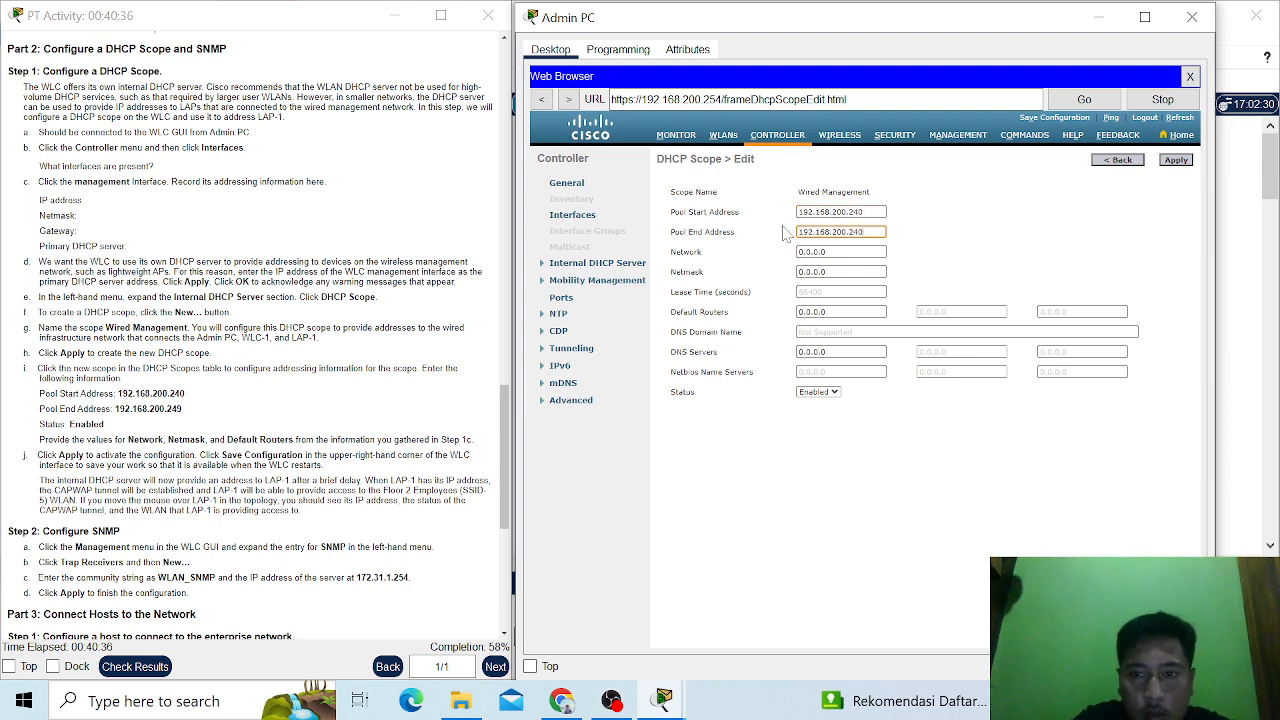
key("BackSpace")
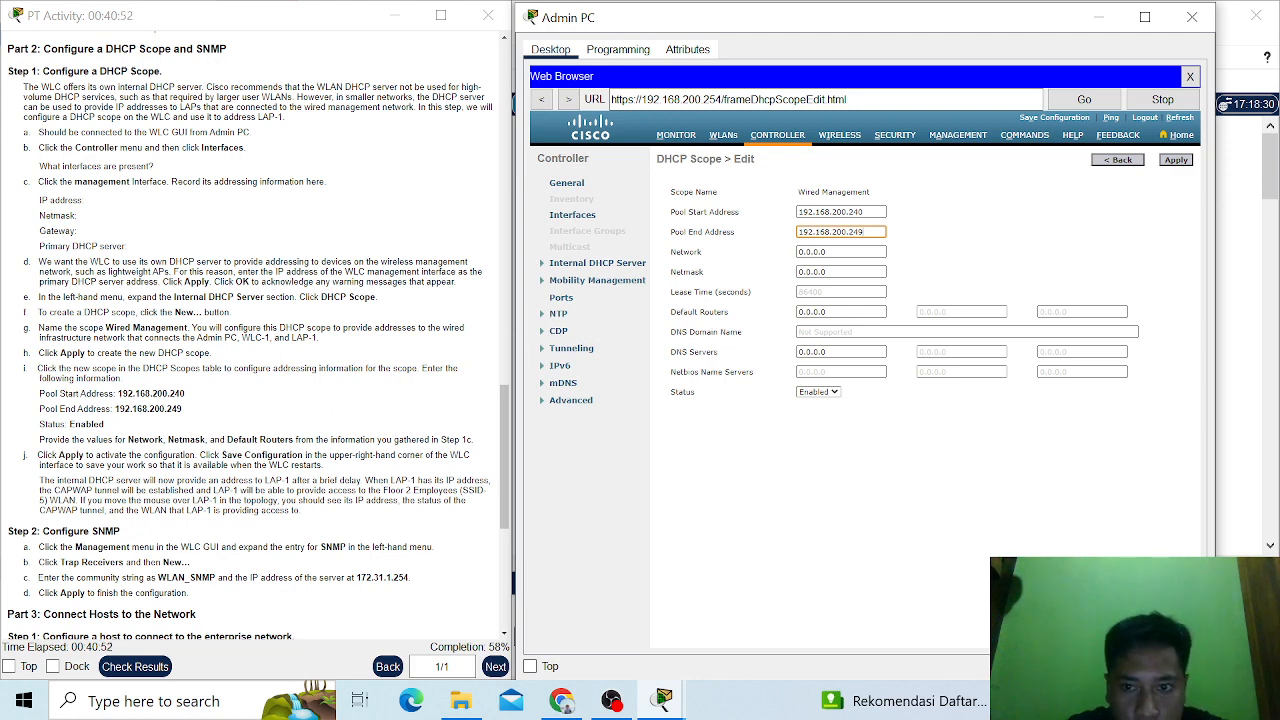
- Set the Wired Management scope's network address to 192.168.200.0
left_click(833, 254)
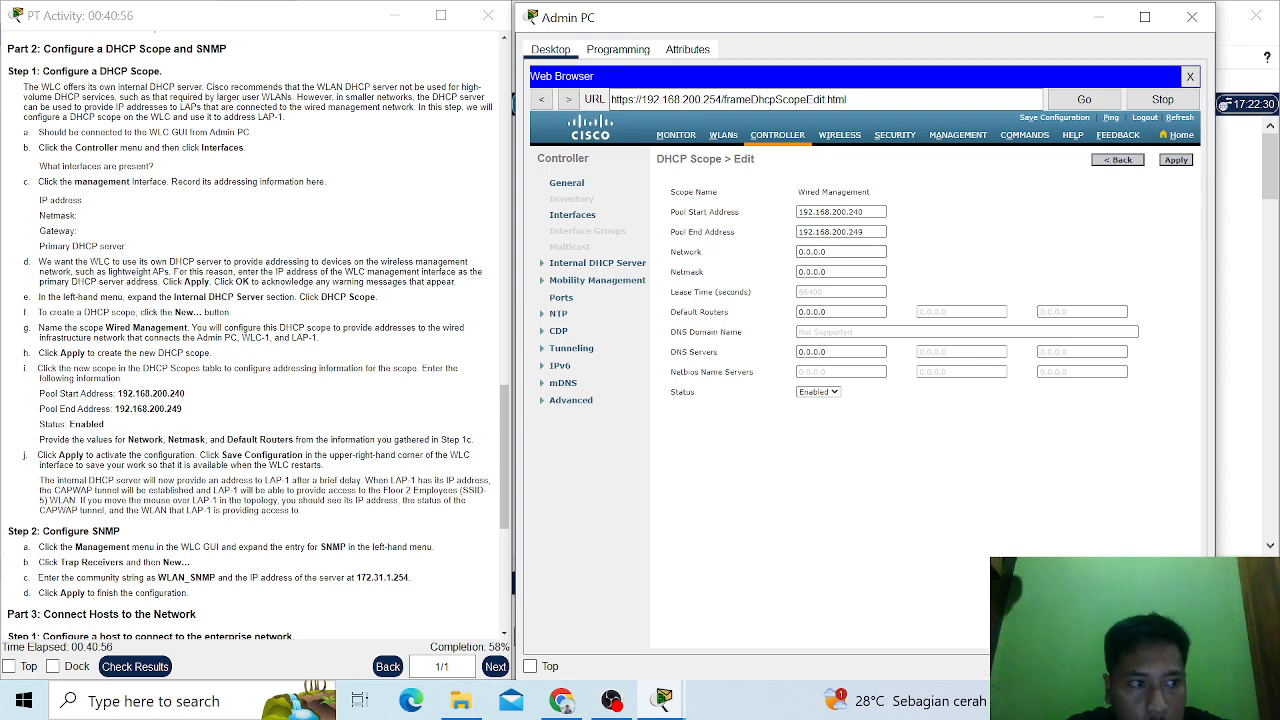
left_click_drag(830, 252, 794, 254)
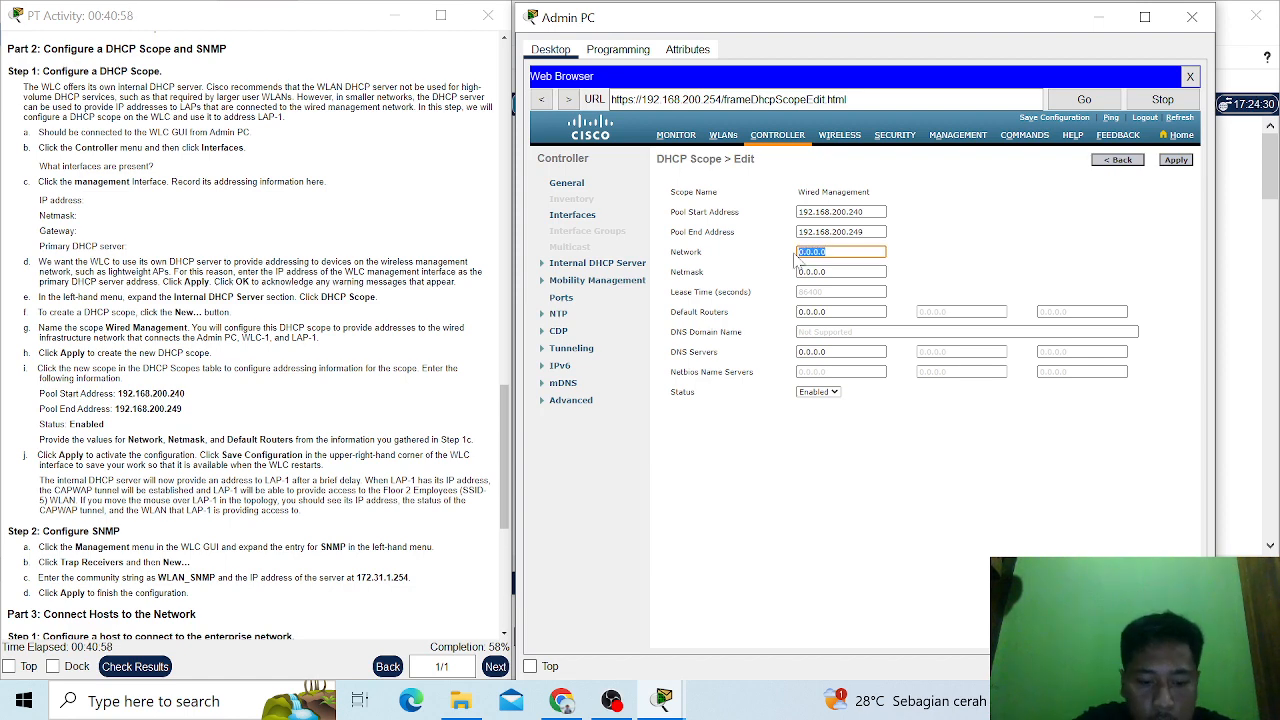
key("ctrl+v")
key("BackSpace")
key("BackSpace")
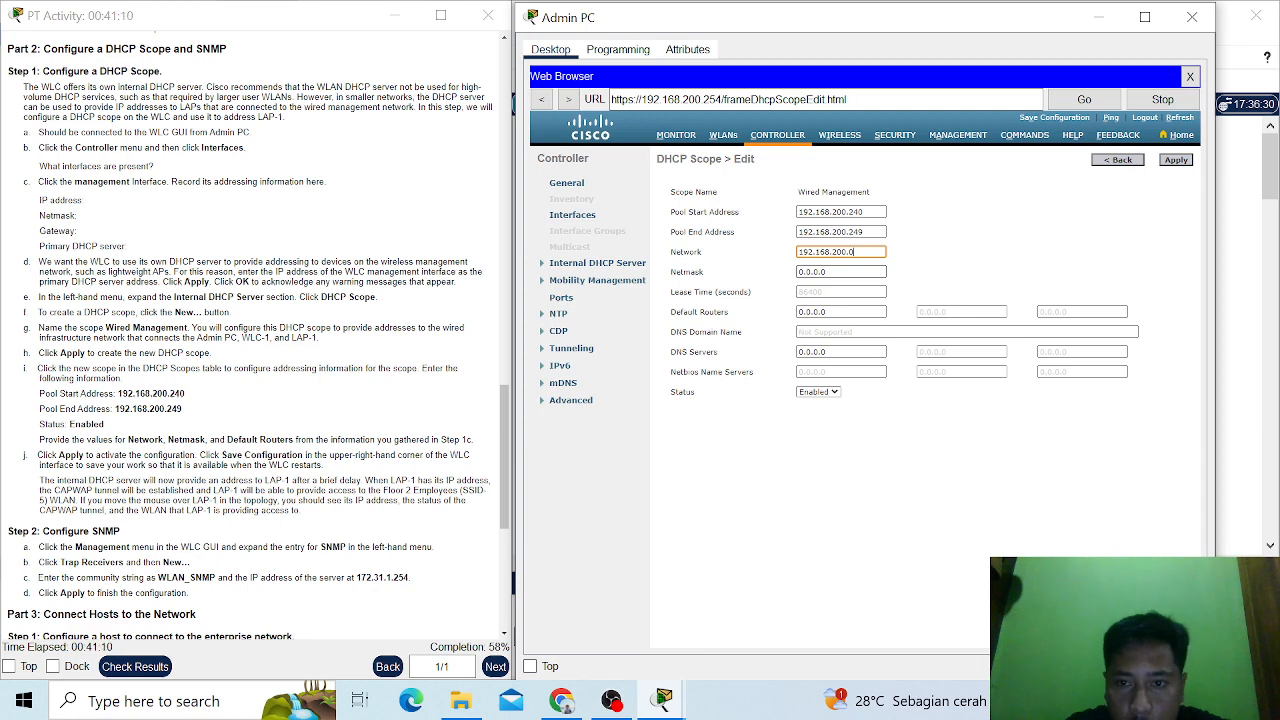
- Set the Wired Management scope's netmask to 255.255.255.0
key("Tab")
key("BackSpace")
key("BackSpace")
key("BackSpace")
key("BackSpace")
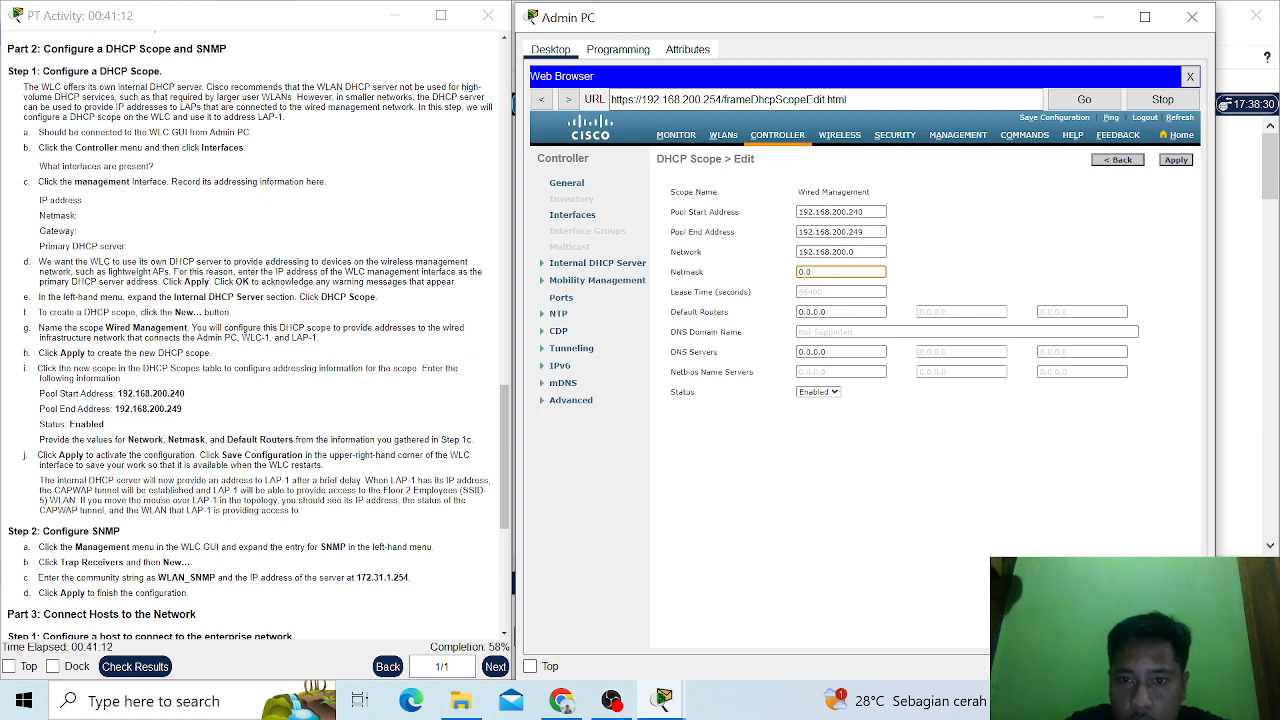
type("255")
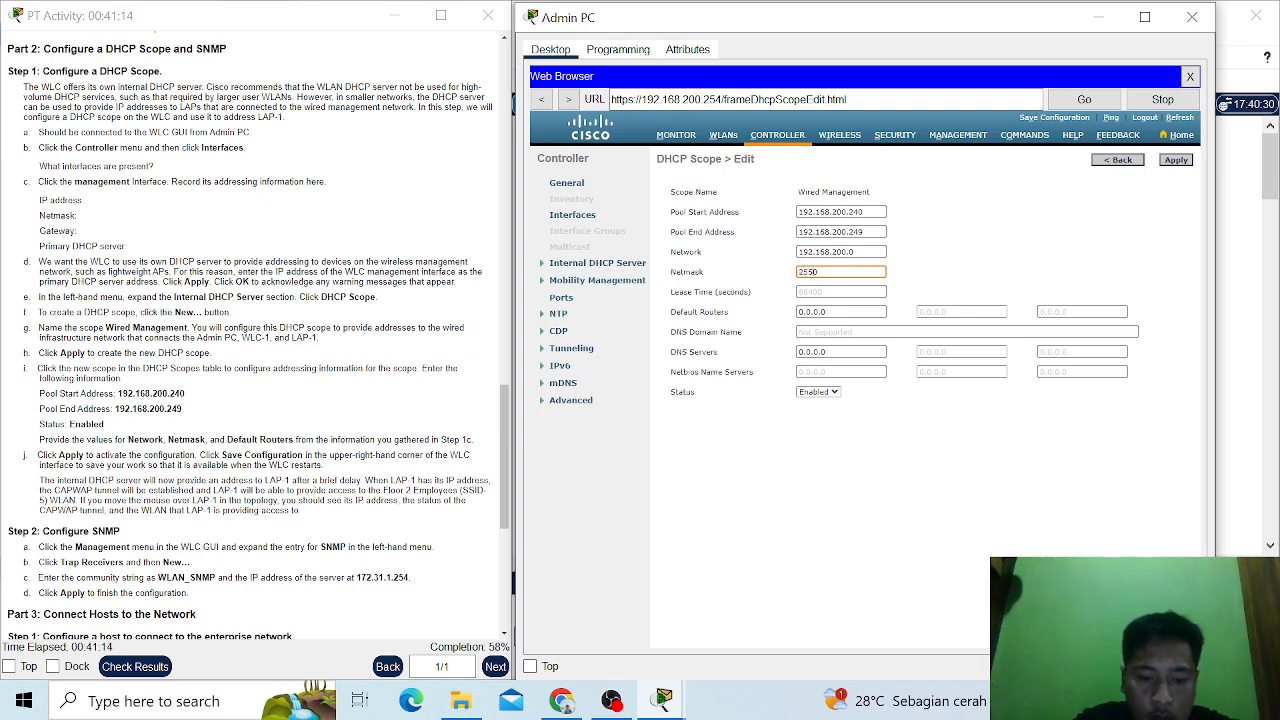
type(".2")
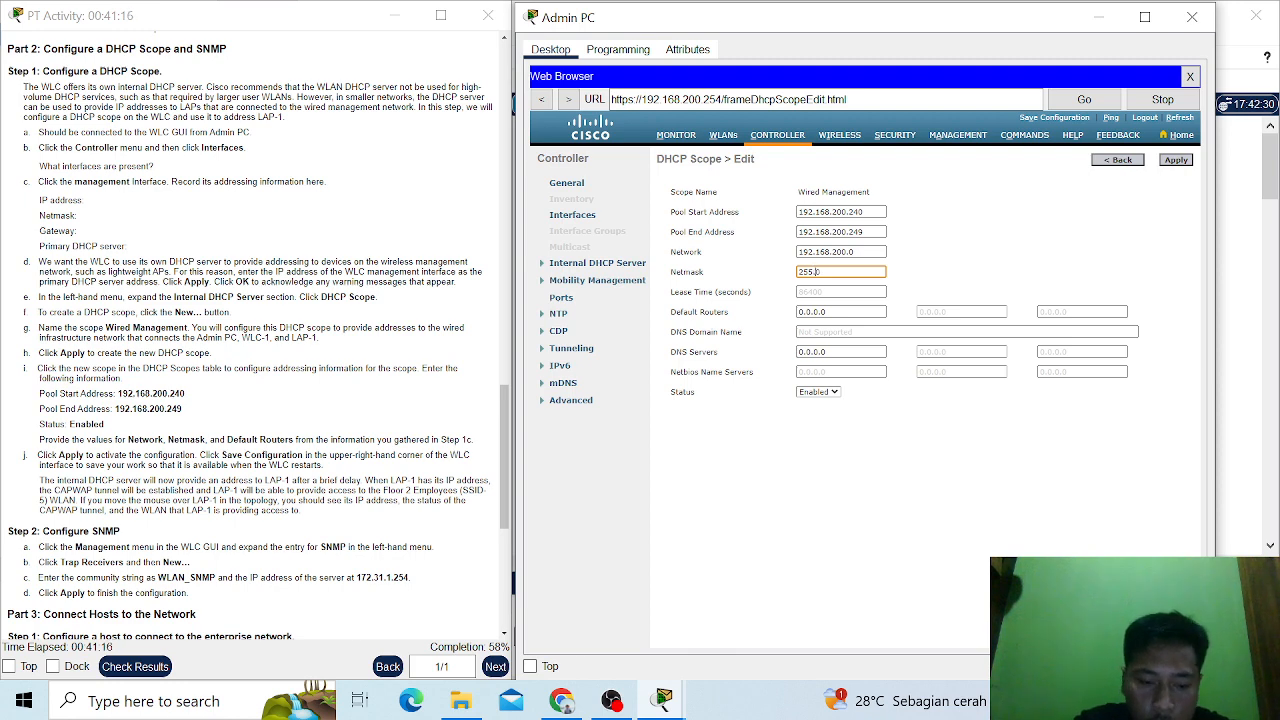
type("55.")
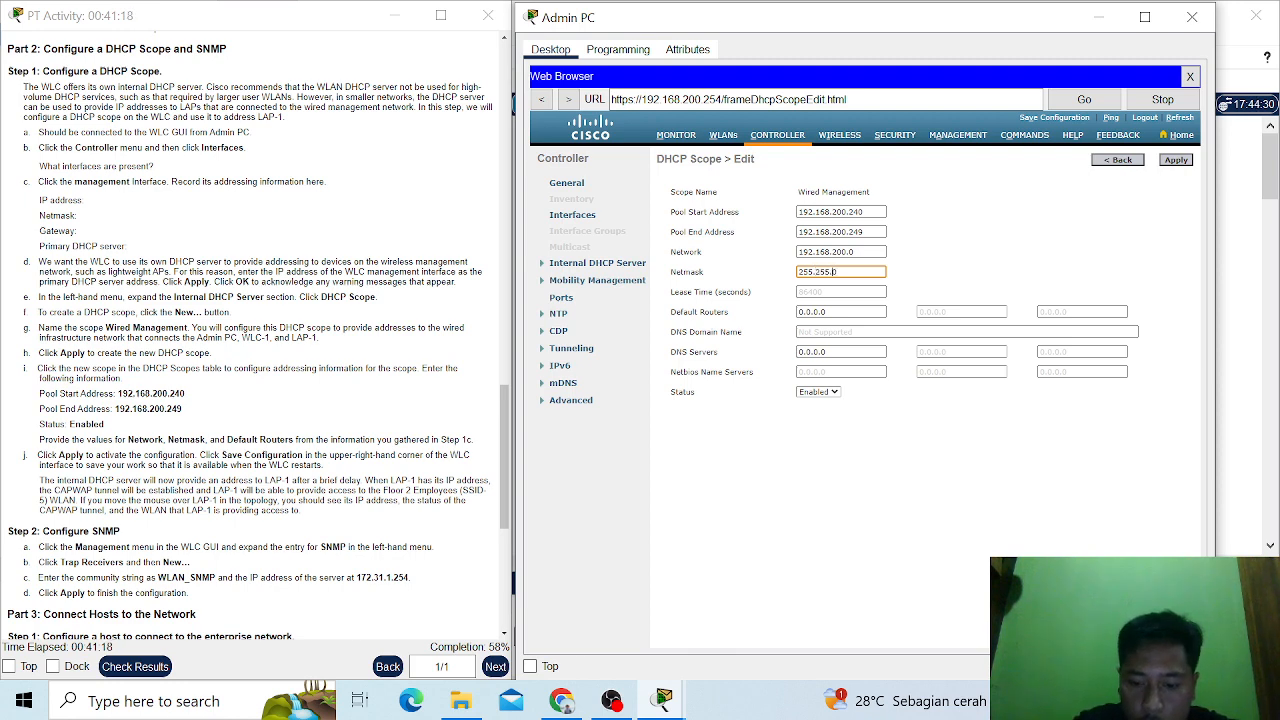
type("255.0")
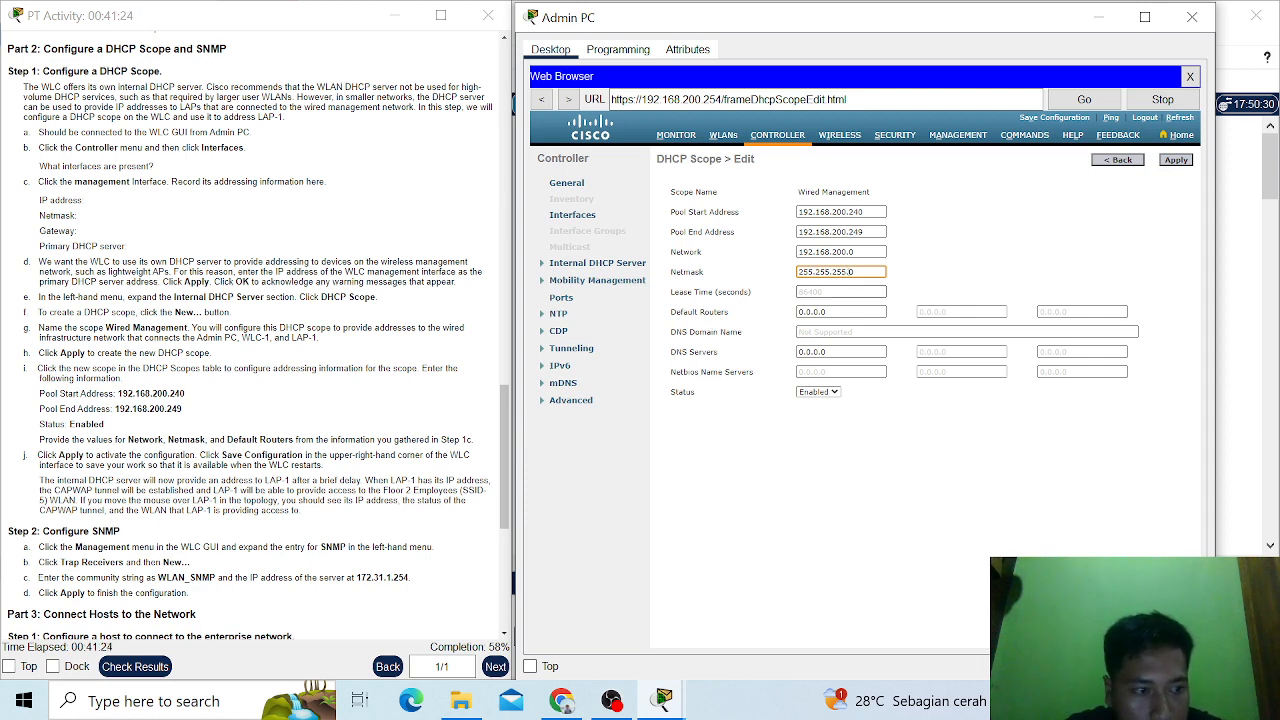
- Set the Wired Management scope's first default router to 192.168.200.1
left_click(841, 311)
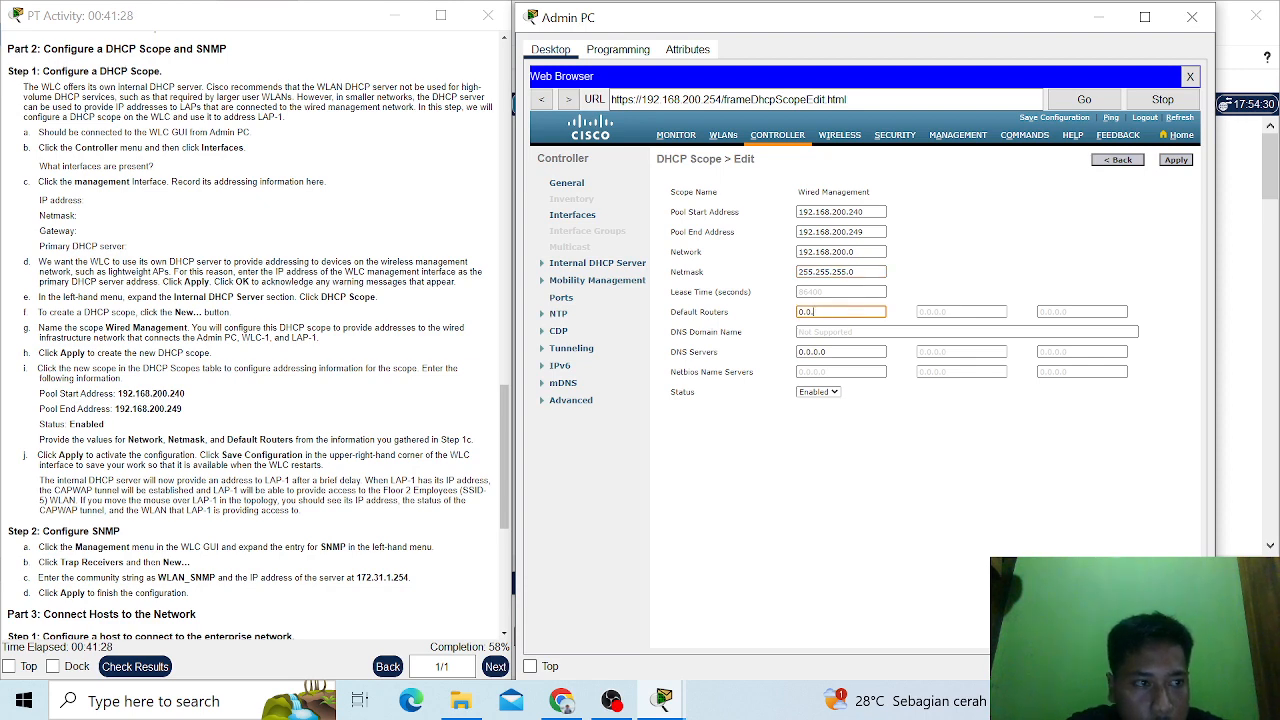
key("BackSpace")
key("BackSpace")
key("BackSpace")
key("BackSpace")
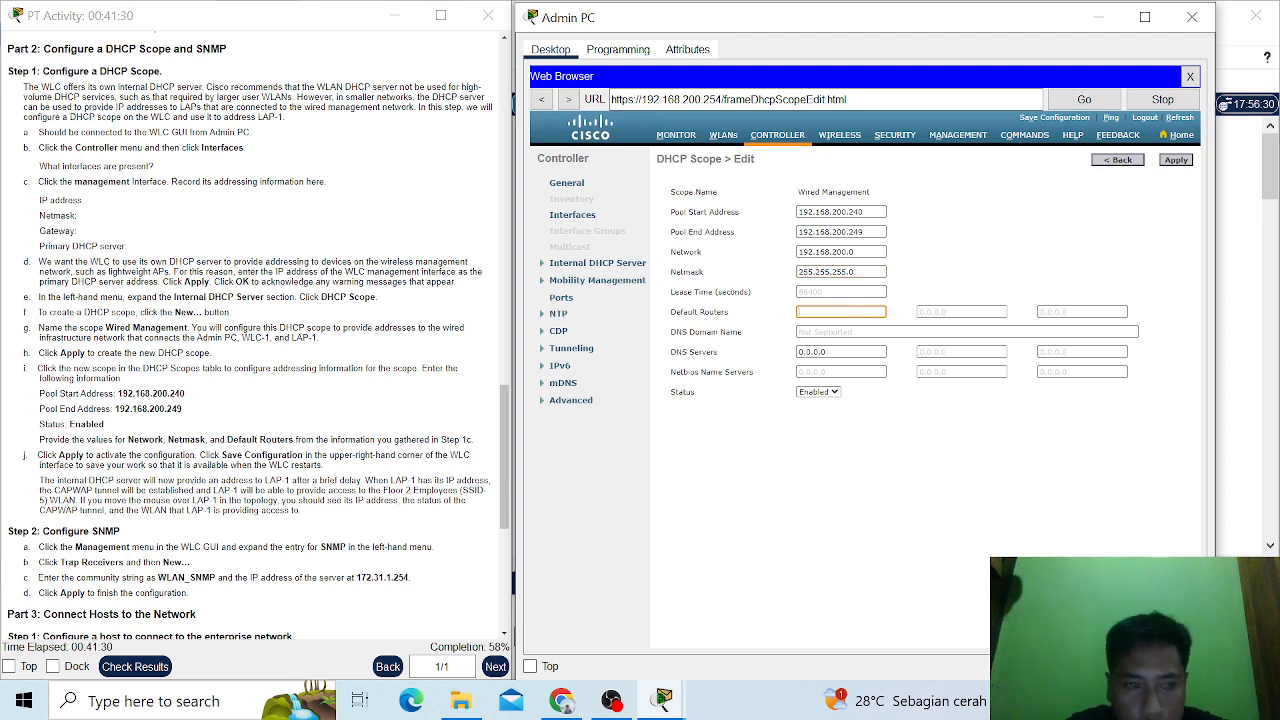
type("1")
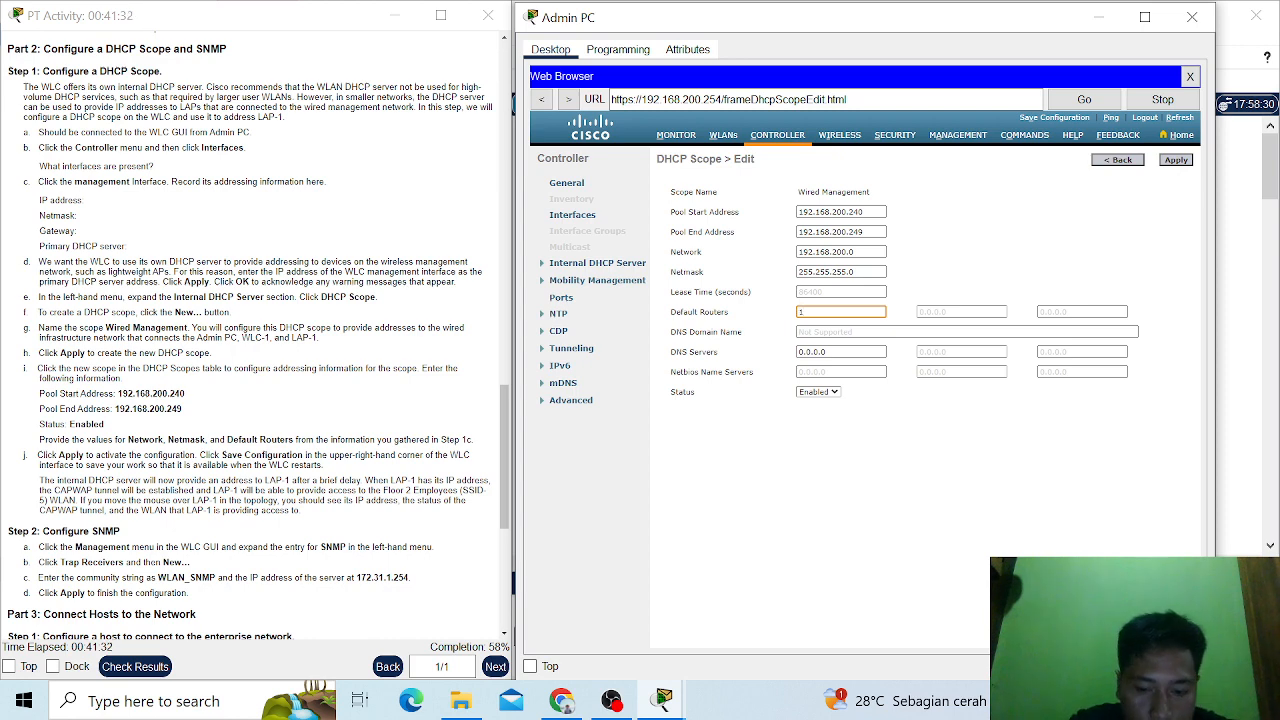
type("92.")
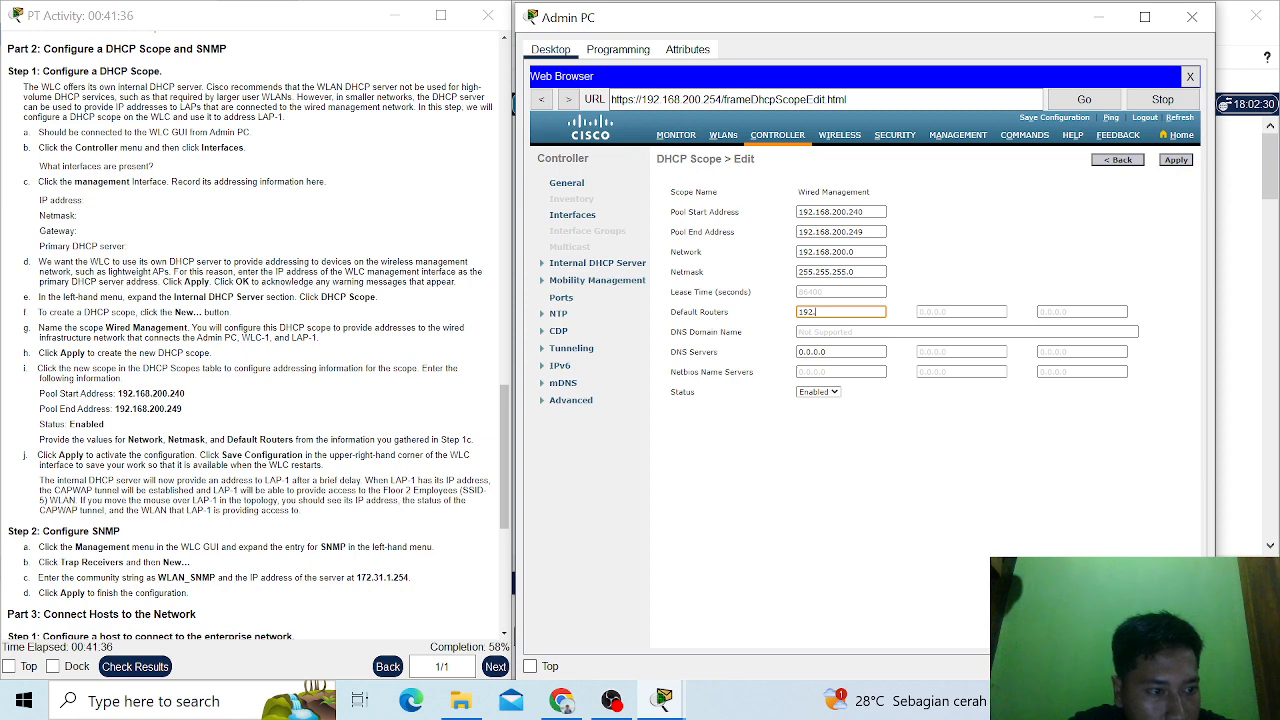
key("BackSpace")
key("BackSpace")
key("BackSpace")
key("BackSpace")
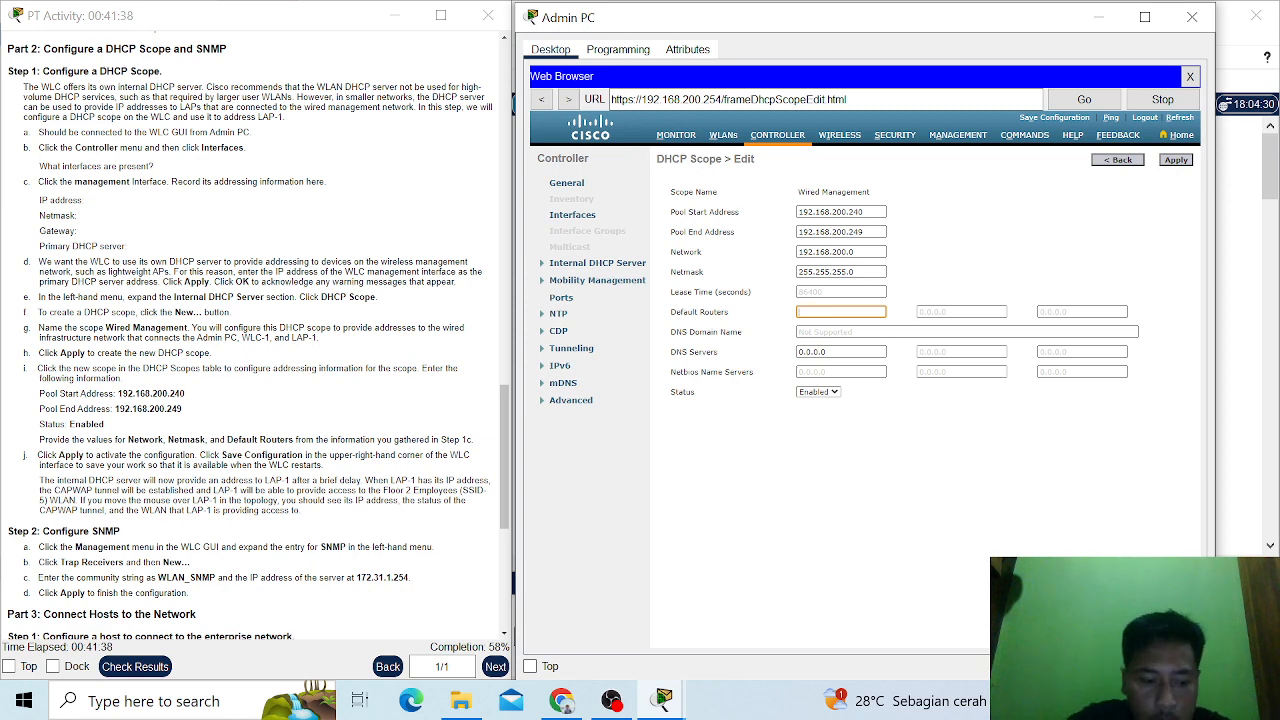
key("ctrl+v")
key("BackSpace")
key("BackSpace")
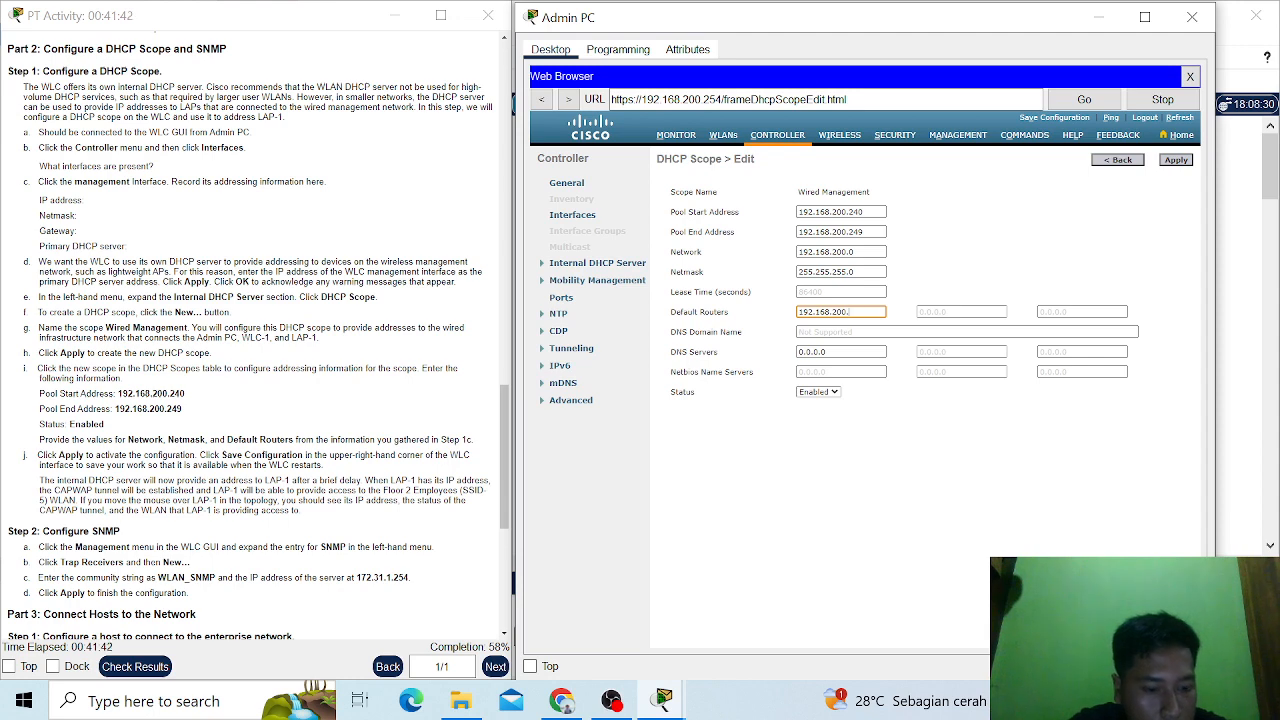
type("1")
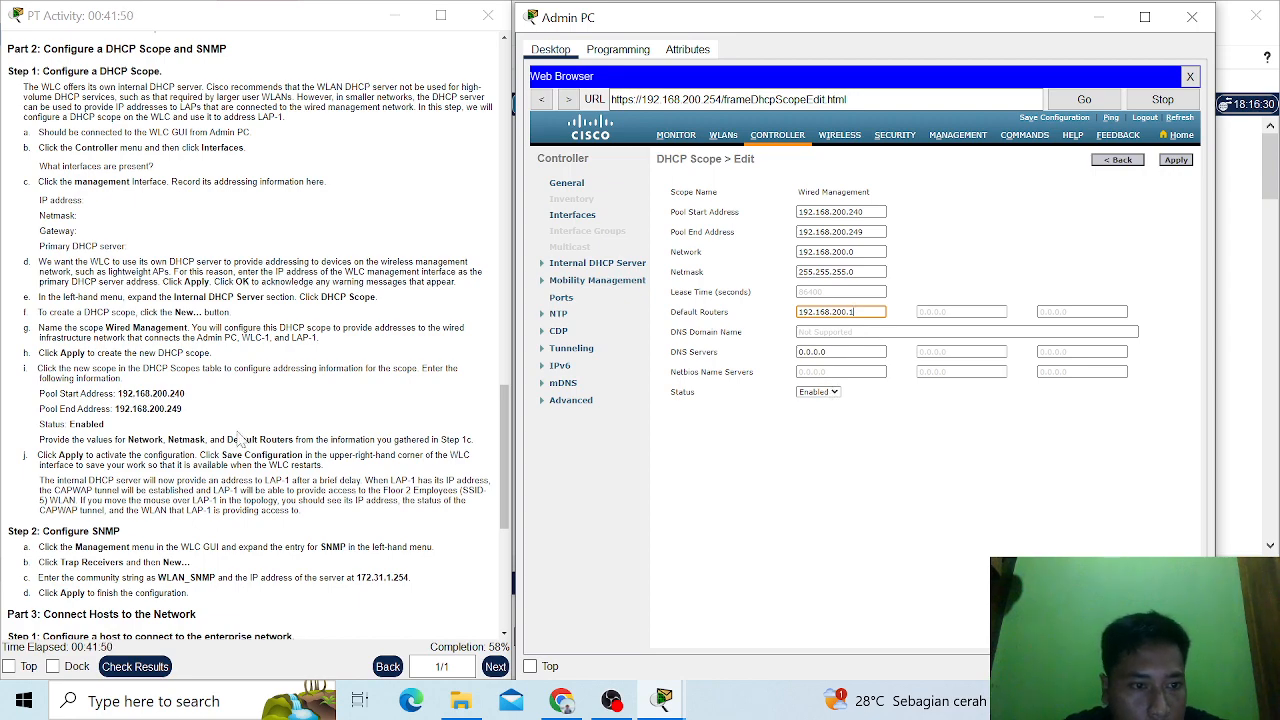
- Apply the Wired Management scope settings and save the controller configuration to flash, accepting the confirmation messages
scroll(240, 440, "down", 1)
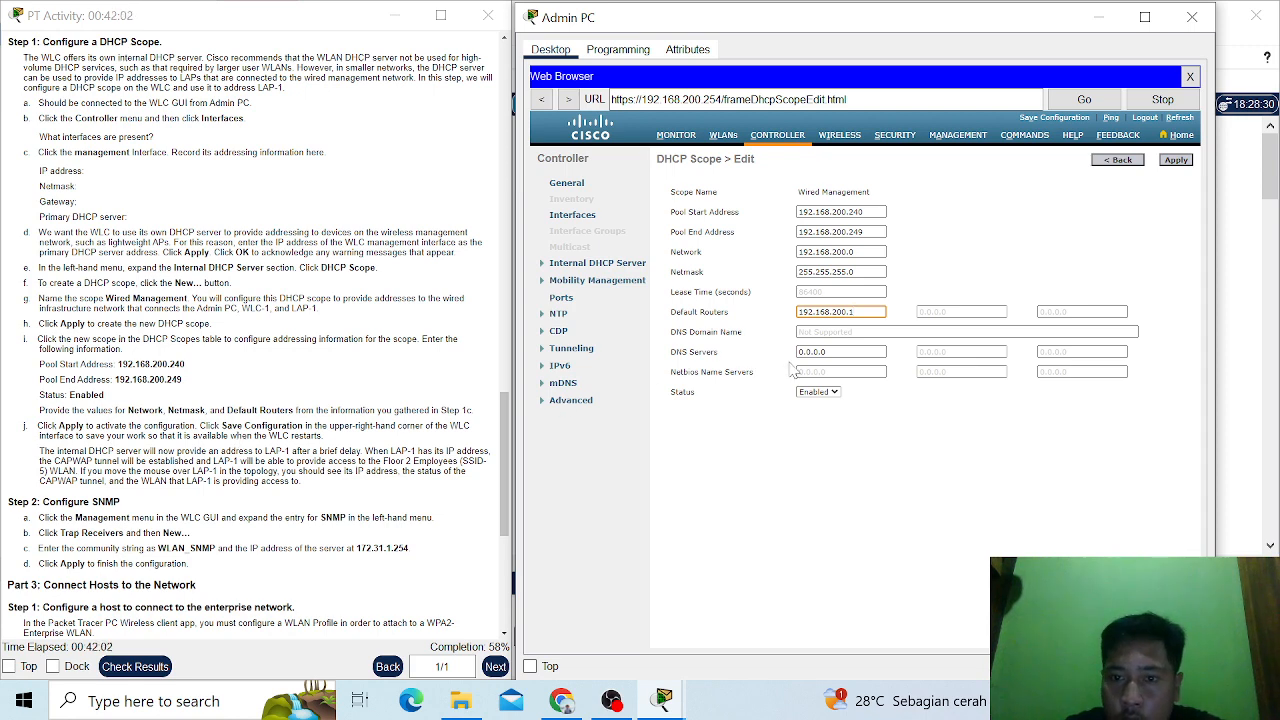
left_click(1181, 166)
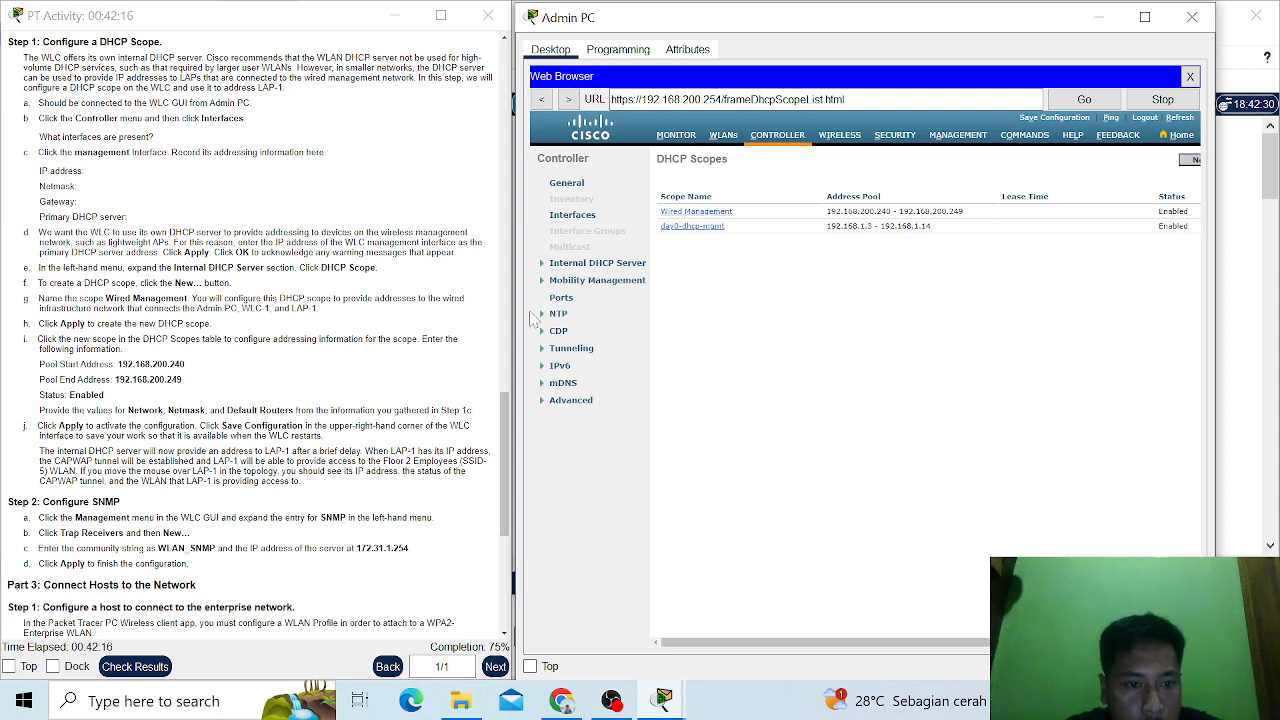
left_click(1055, 120)
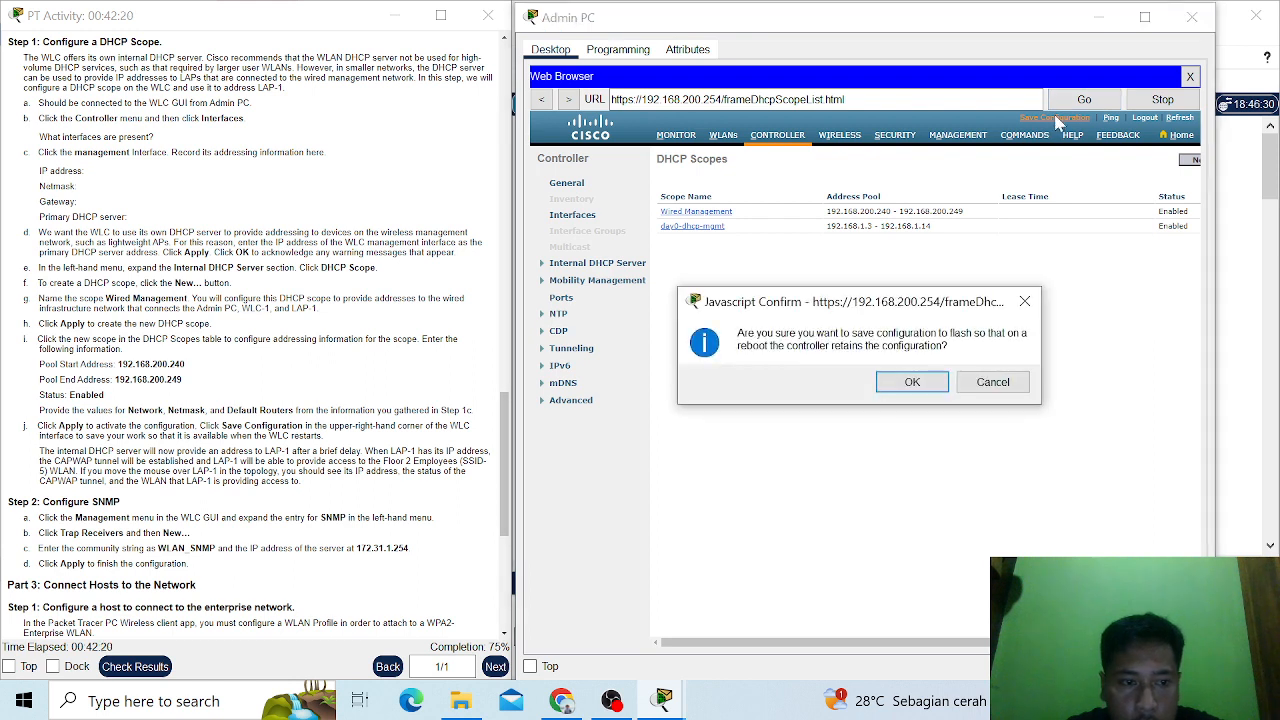
left_click(932, 381)
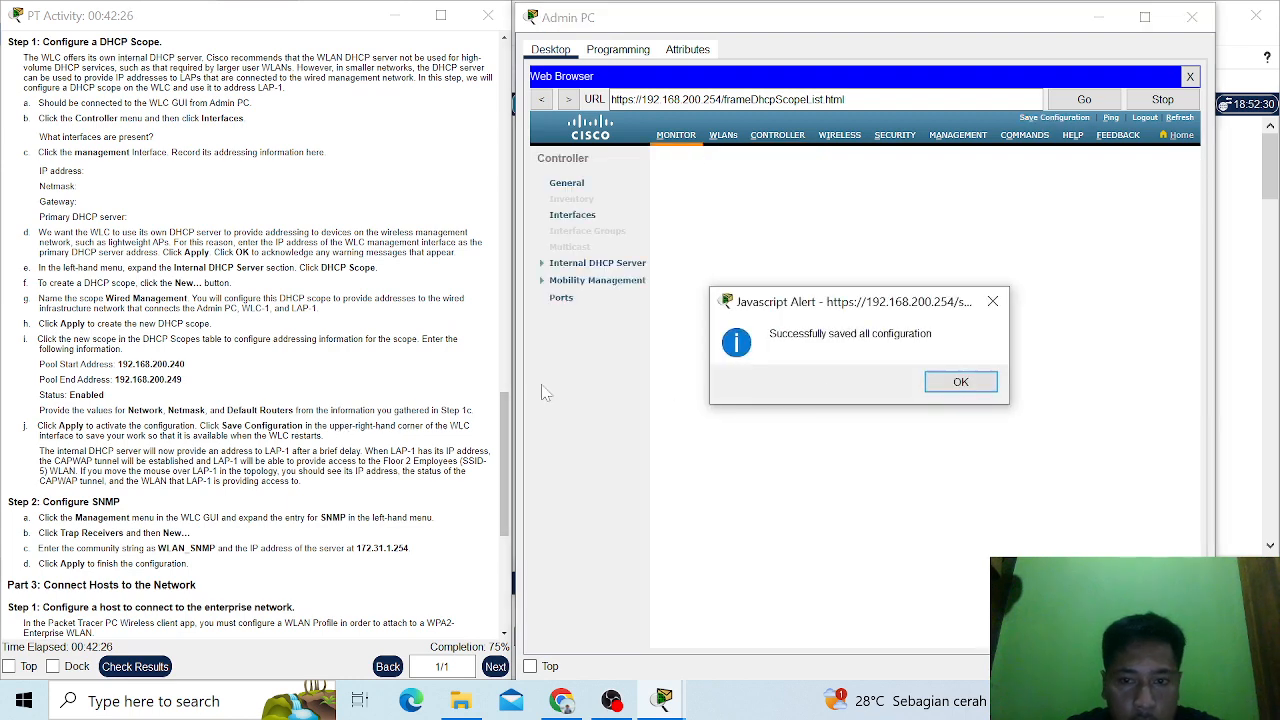
left_click(960, 383)
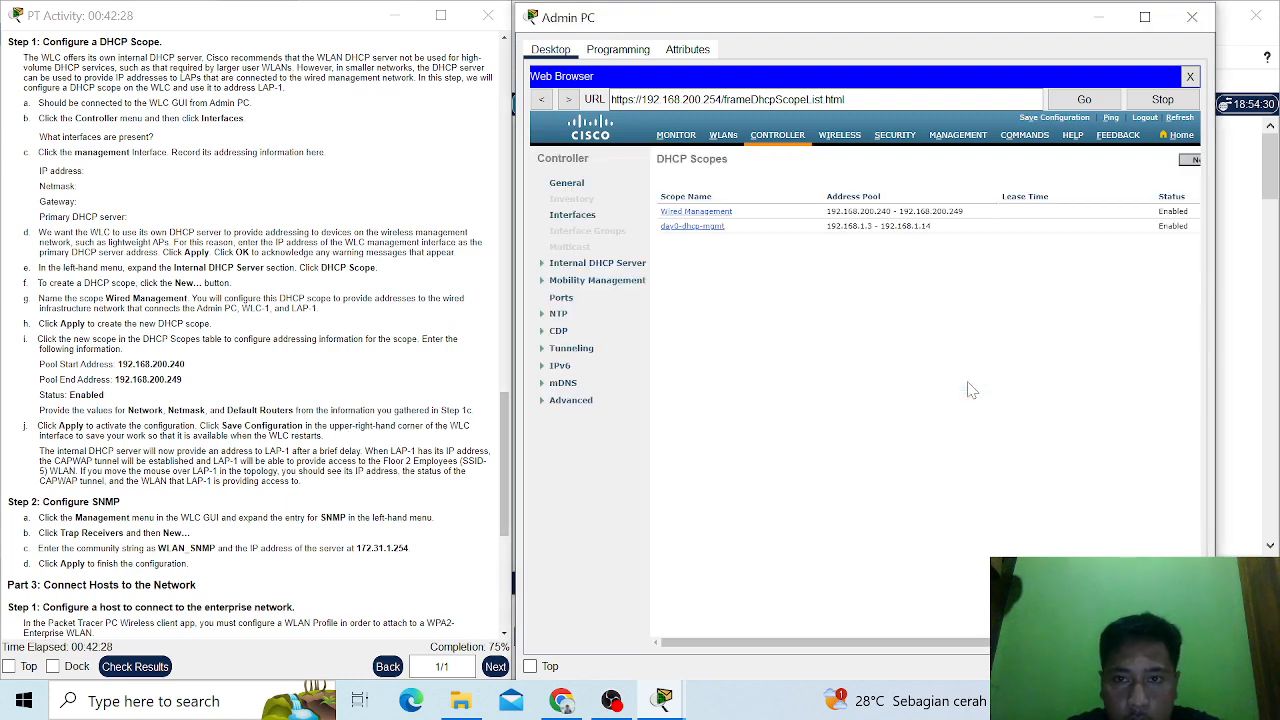
- Open the controller's SNMP trap receiver list and start a new trap receiver entry
scroll(255, 539, "down", 3)
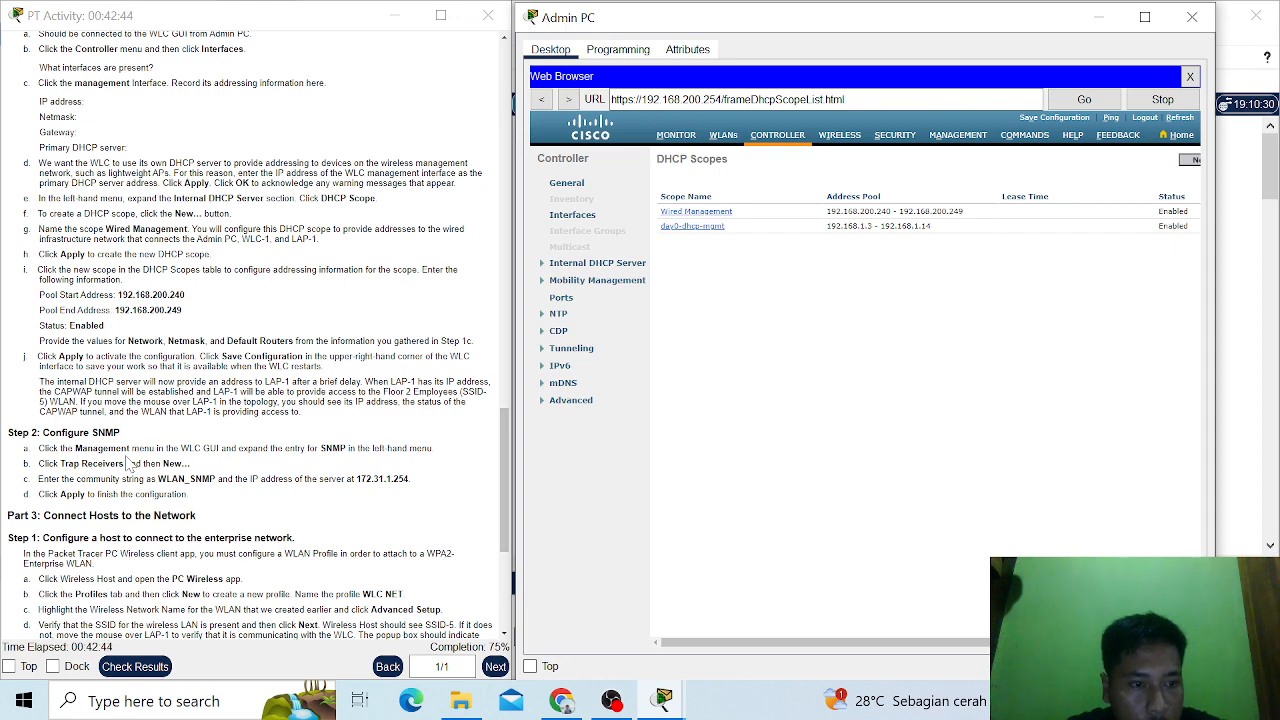
scroll(130, 463, "down", 2)
scroll(128, 463, "down", 2)
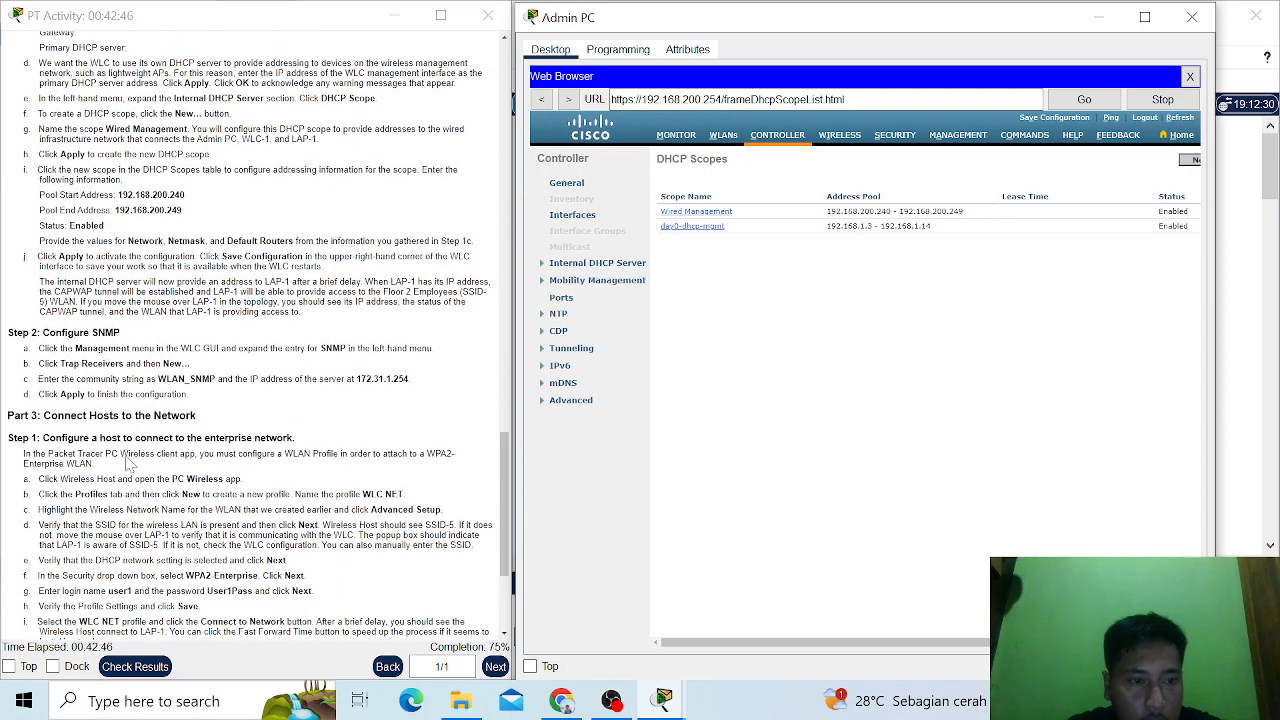
scroll(128, 463, "down", 8)
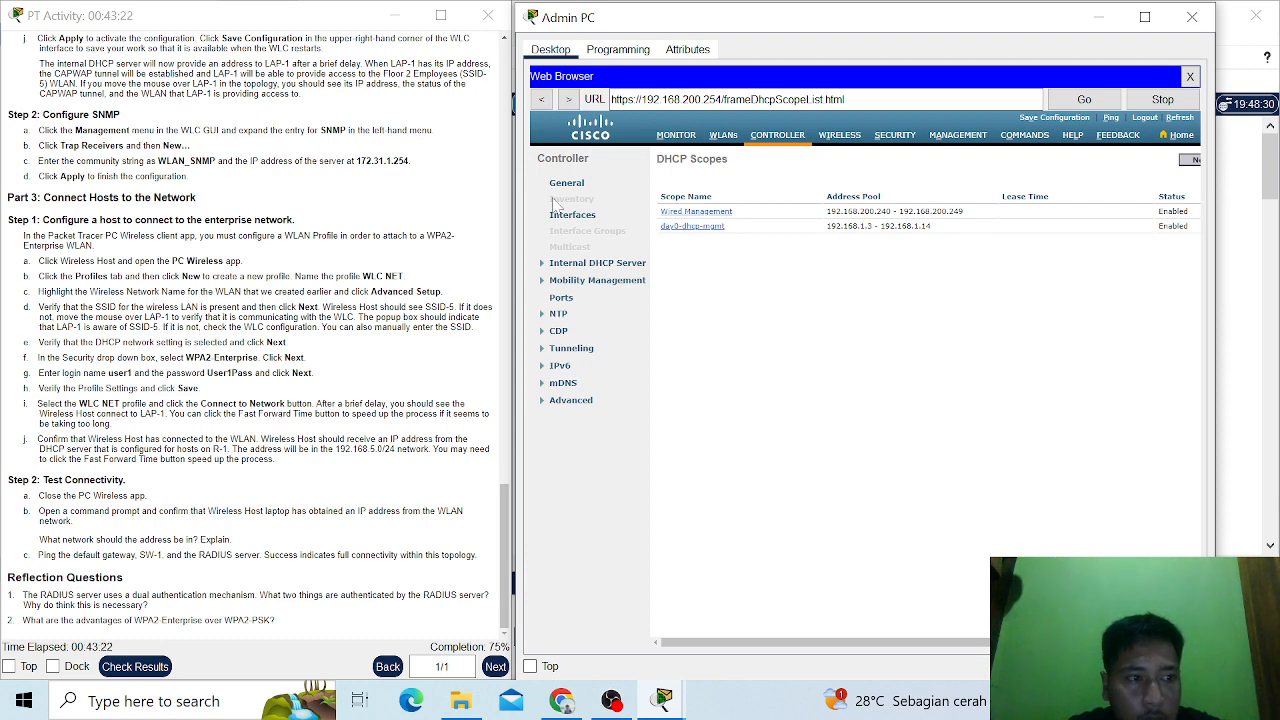
left_click(940, 138)
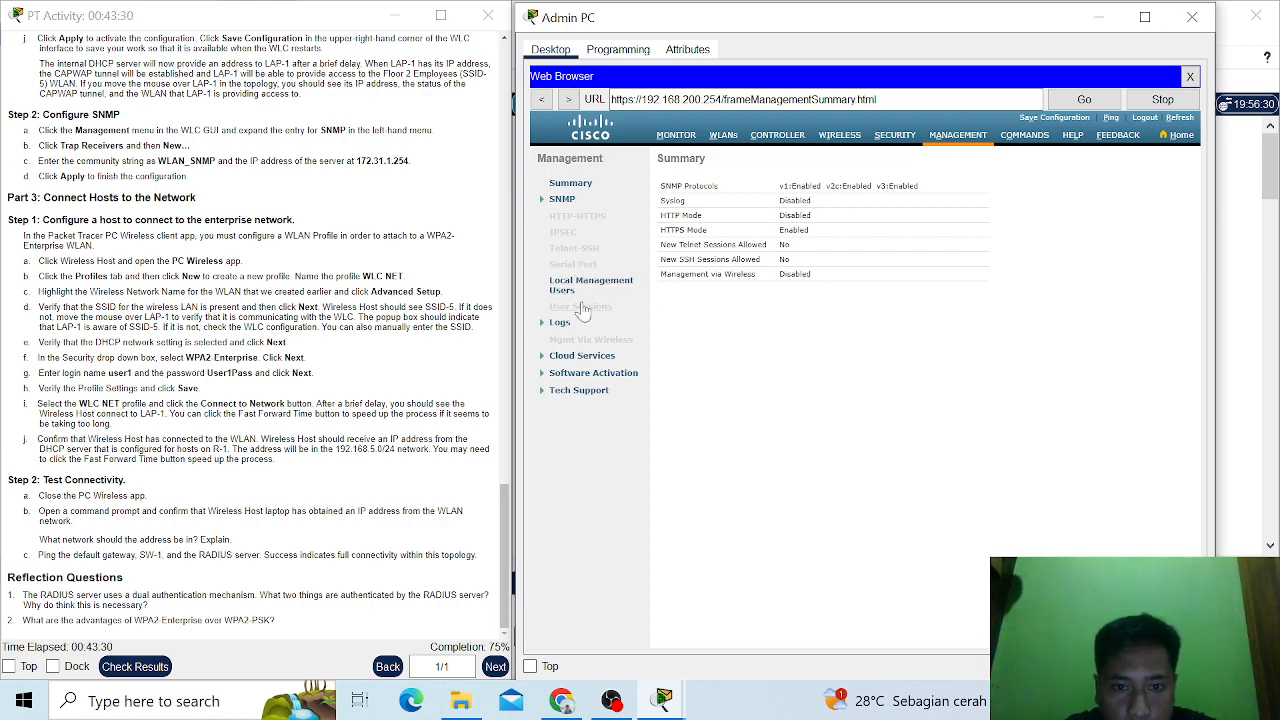
left_click(555, 200)
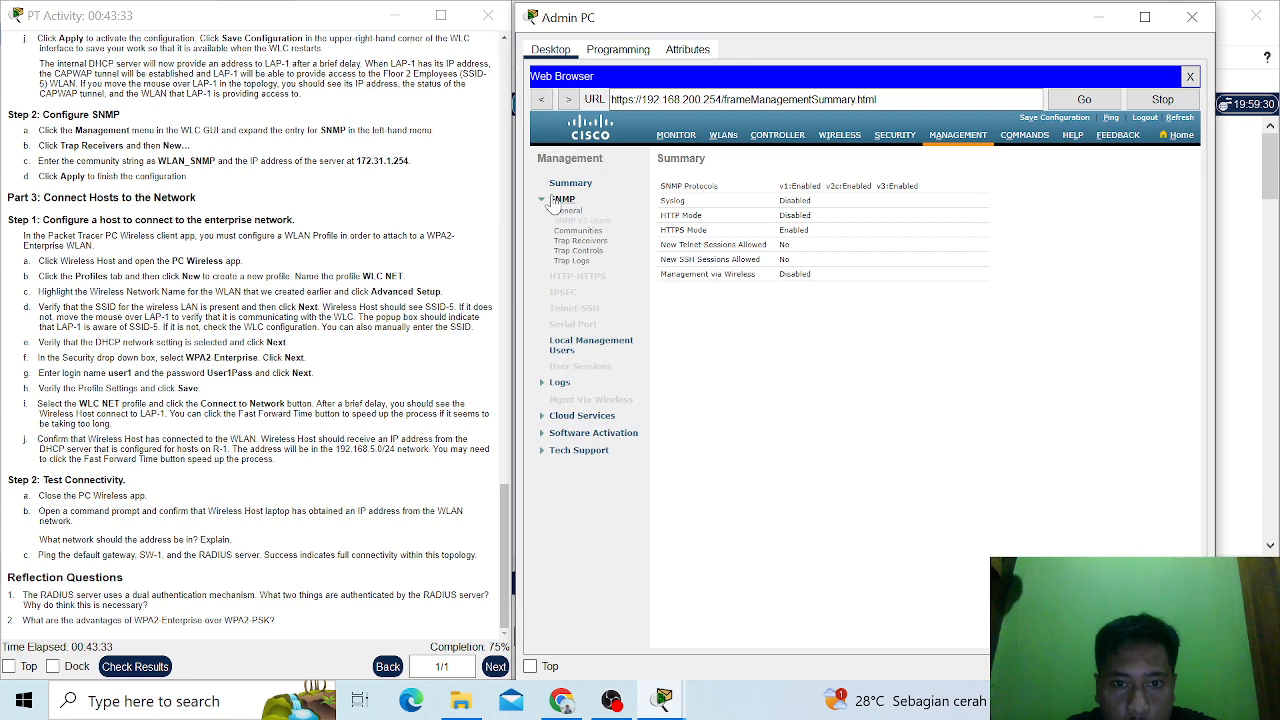
left_click(590, 242)
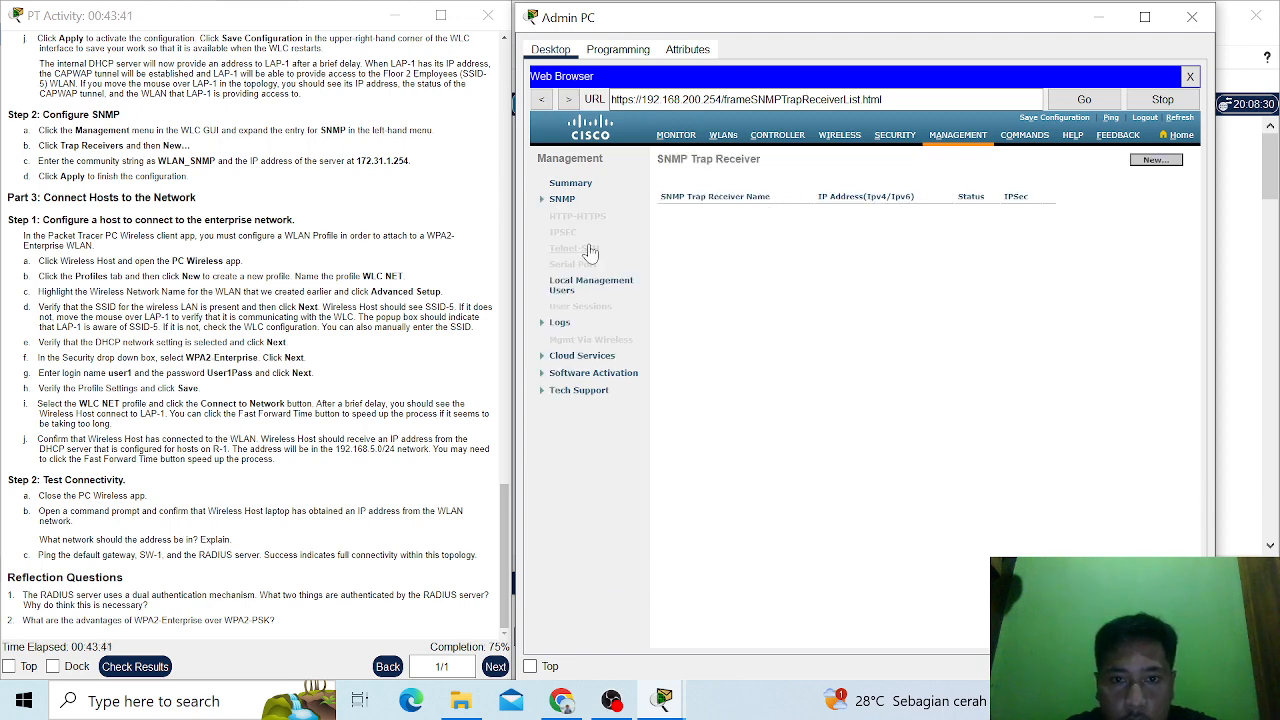
left_click(559, 201)
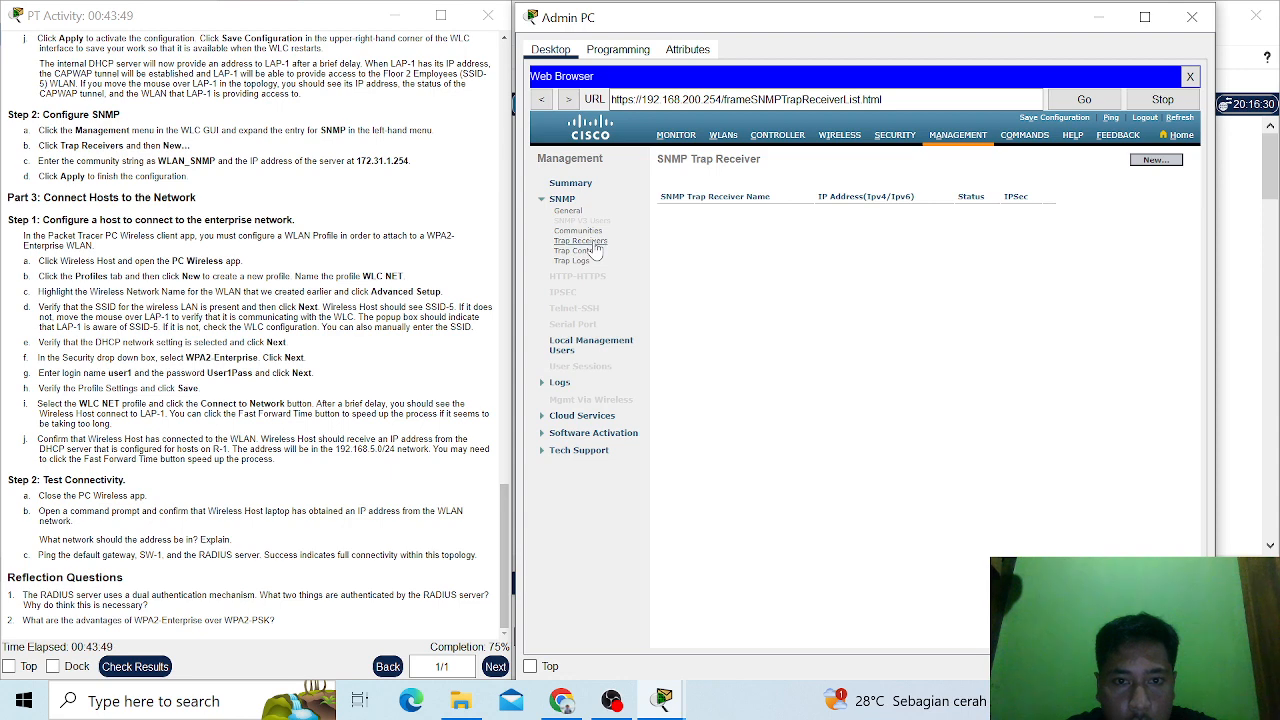
left_click(592, 243)
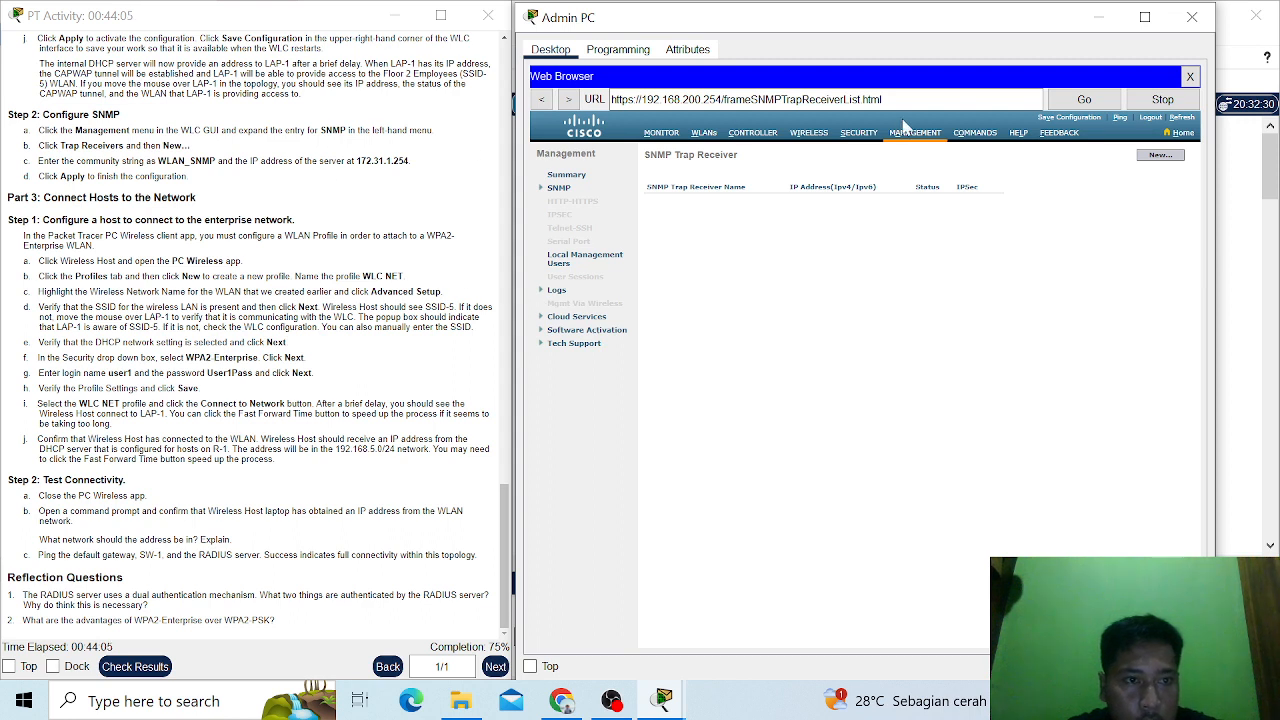
left_click(1160, 157)
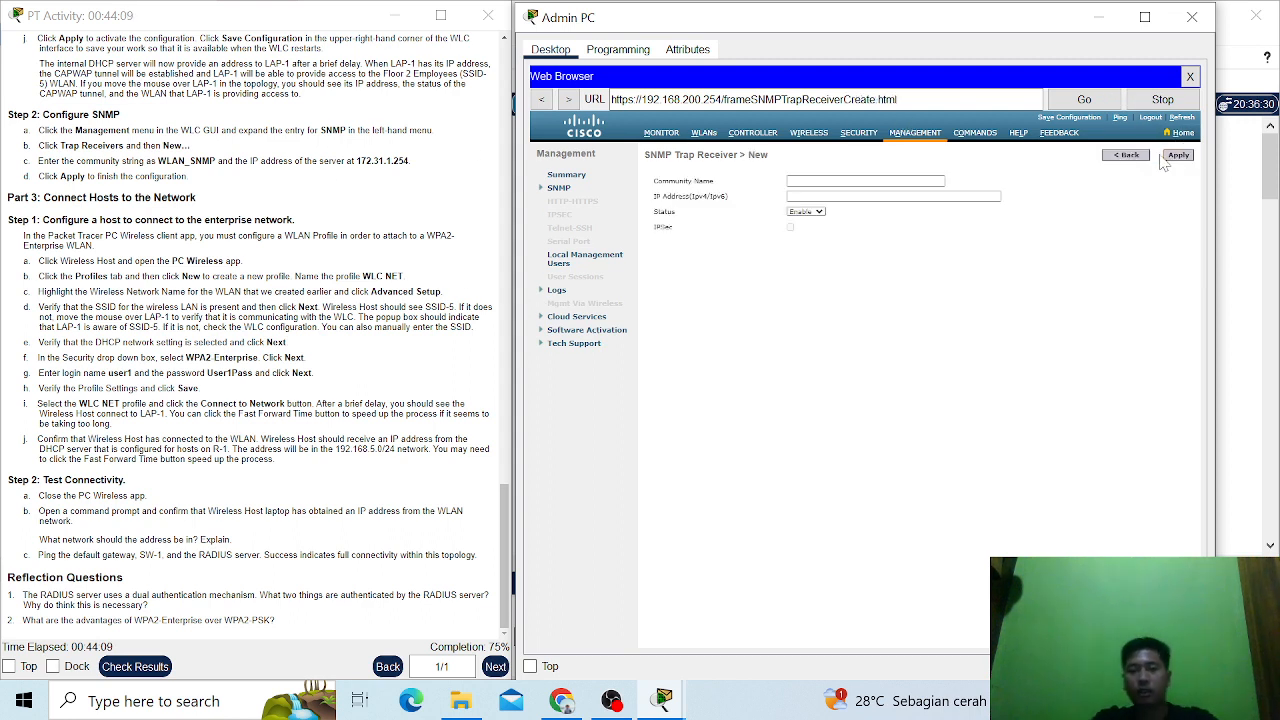
- Set the new trap receiver's community name to WLAN_SNMP
left_click(845, 180)
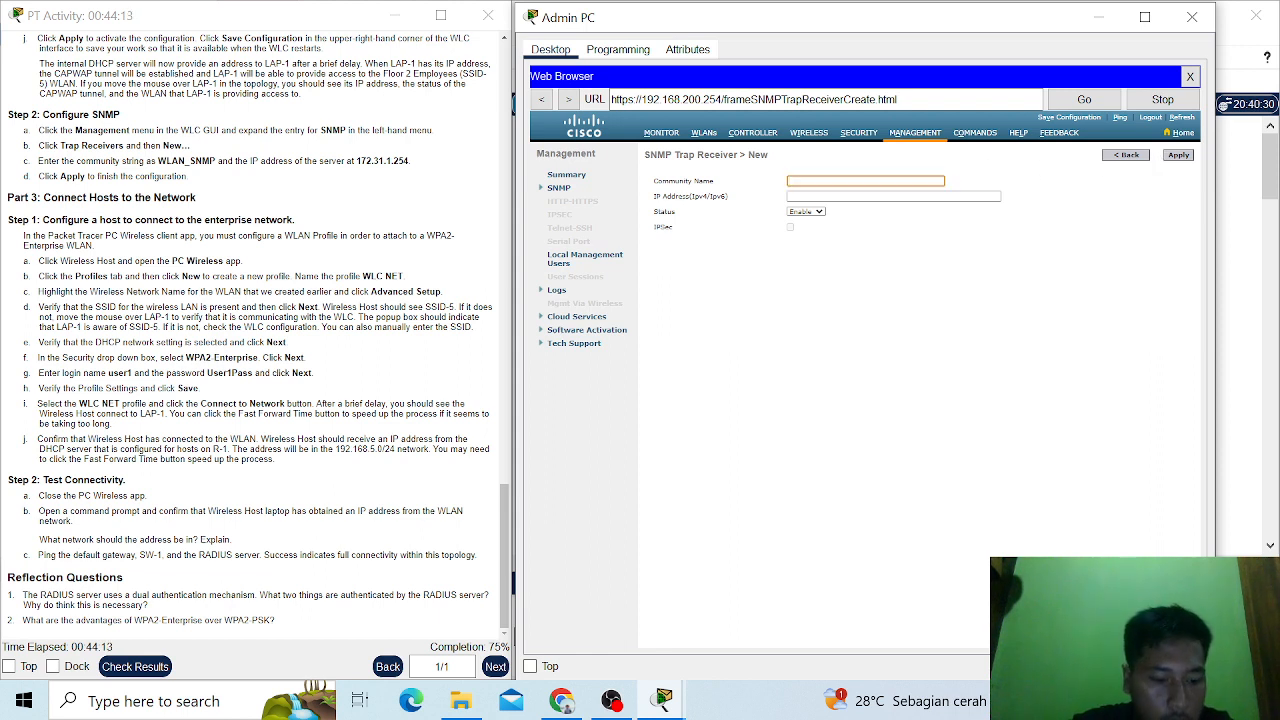
type("WL")
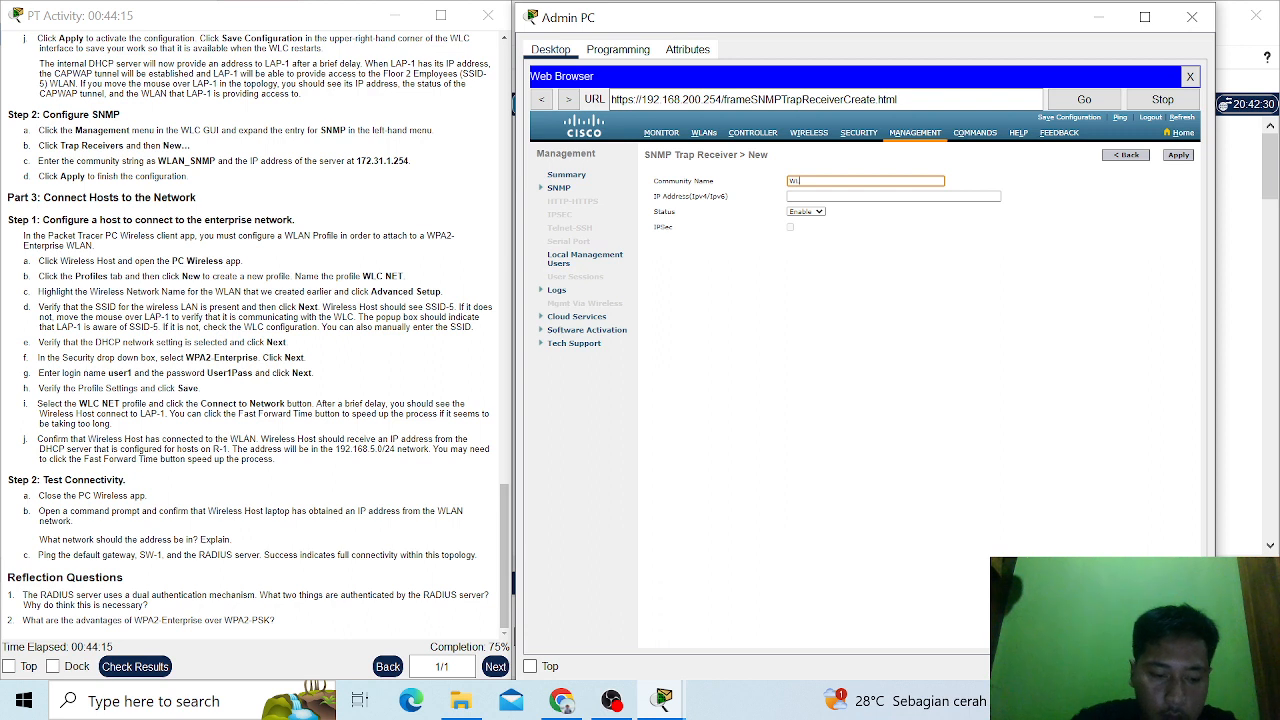
type("AN_")
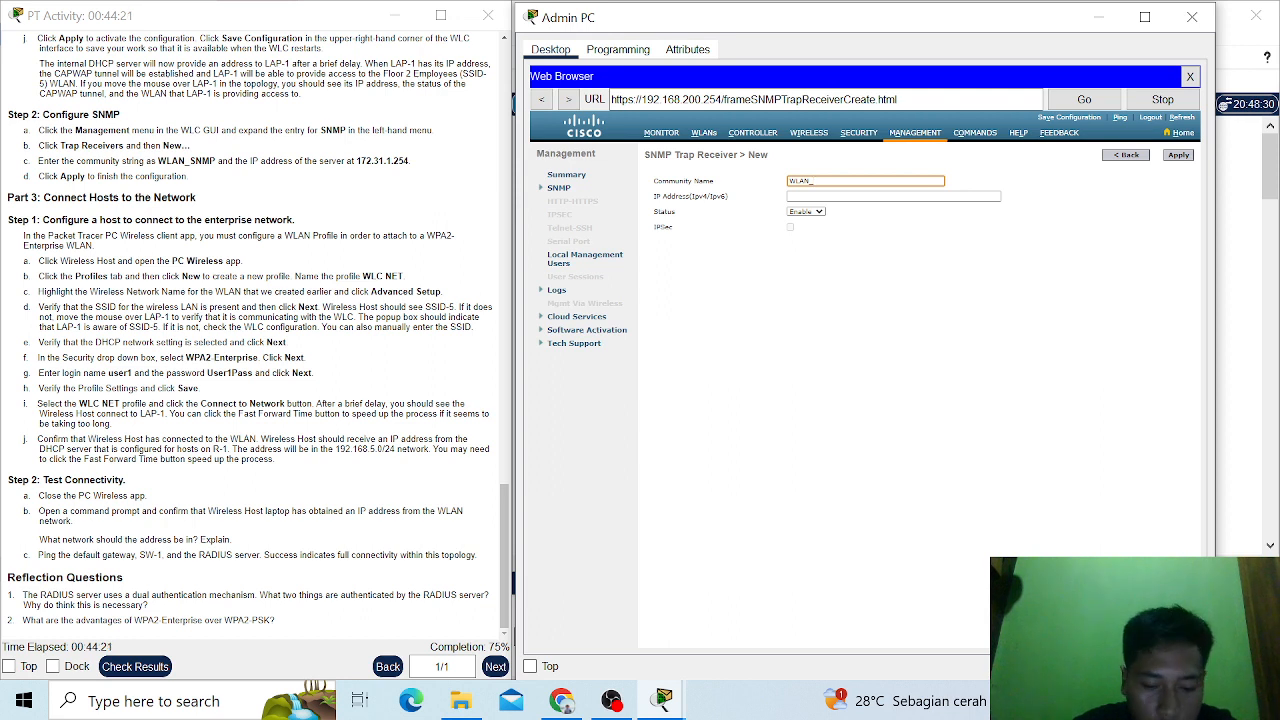
type("SNM")
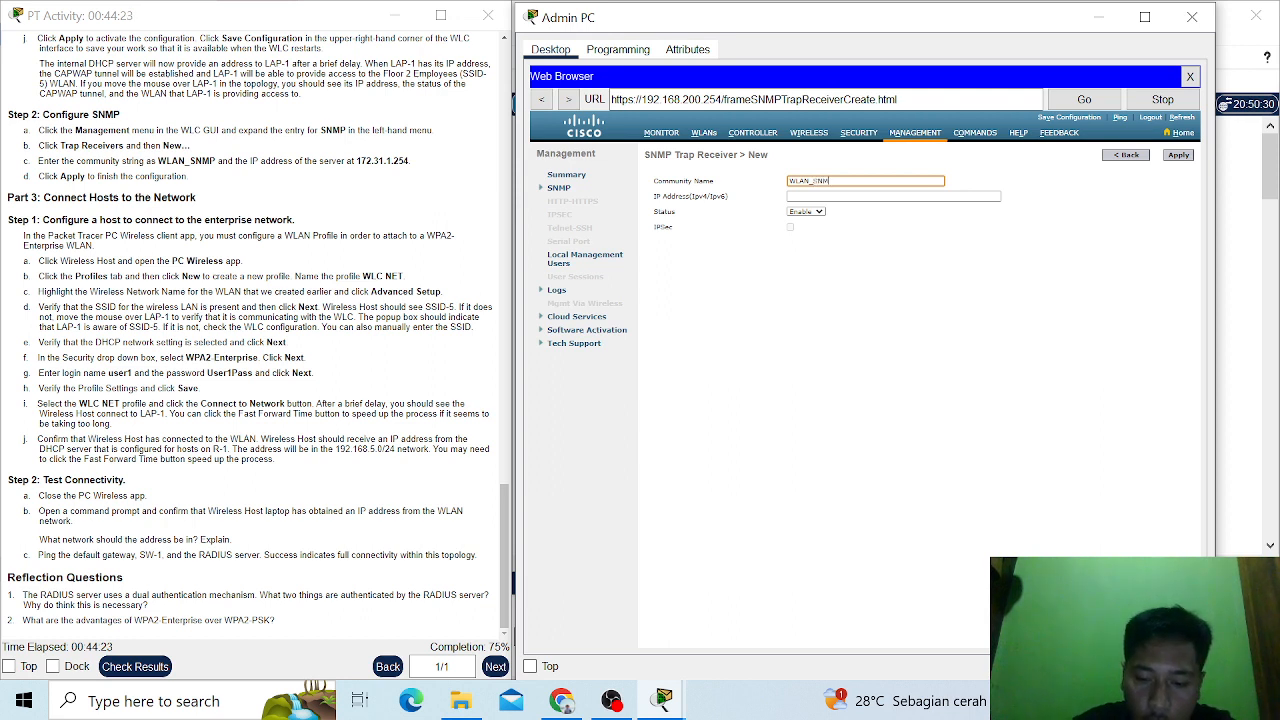
type("P")
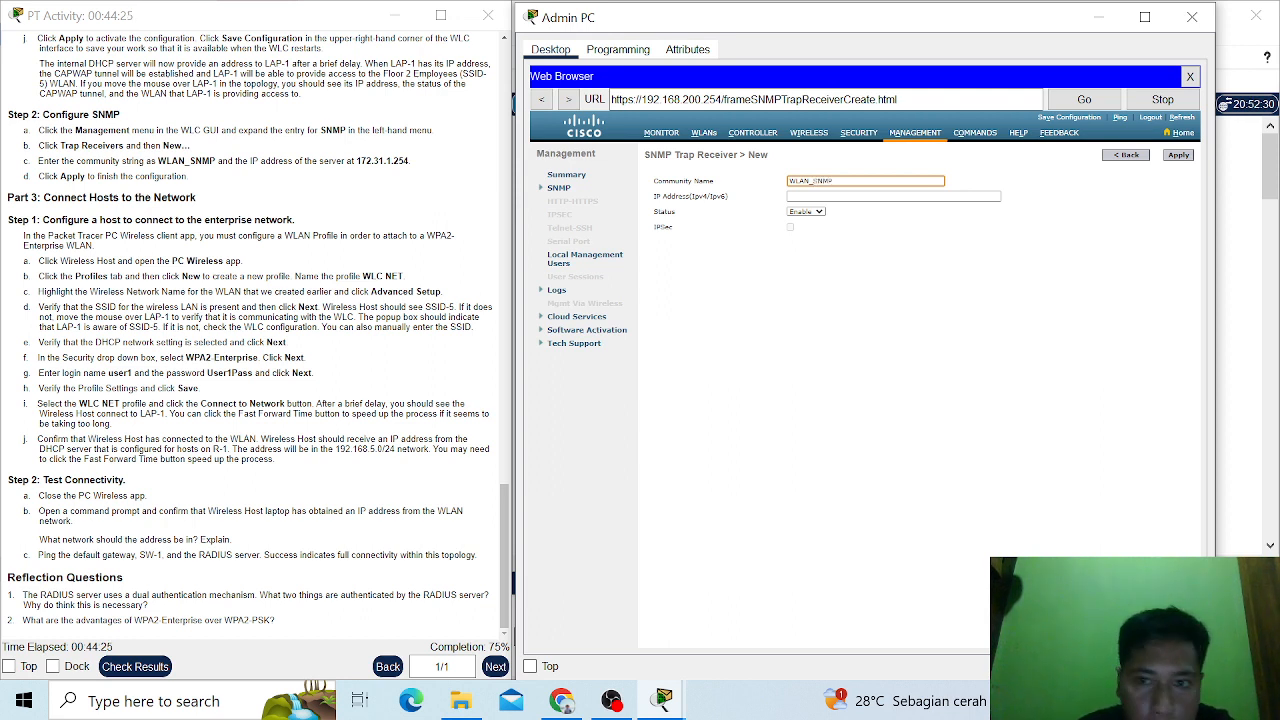
- Set the trap receiver's IP address to 172.31.1.254 and apply the entry
left_click(830, 196)
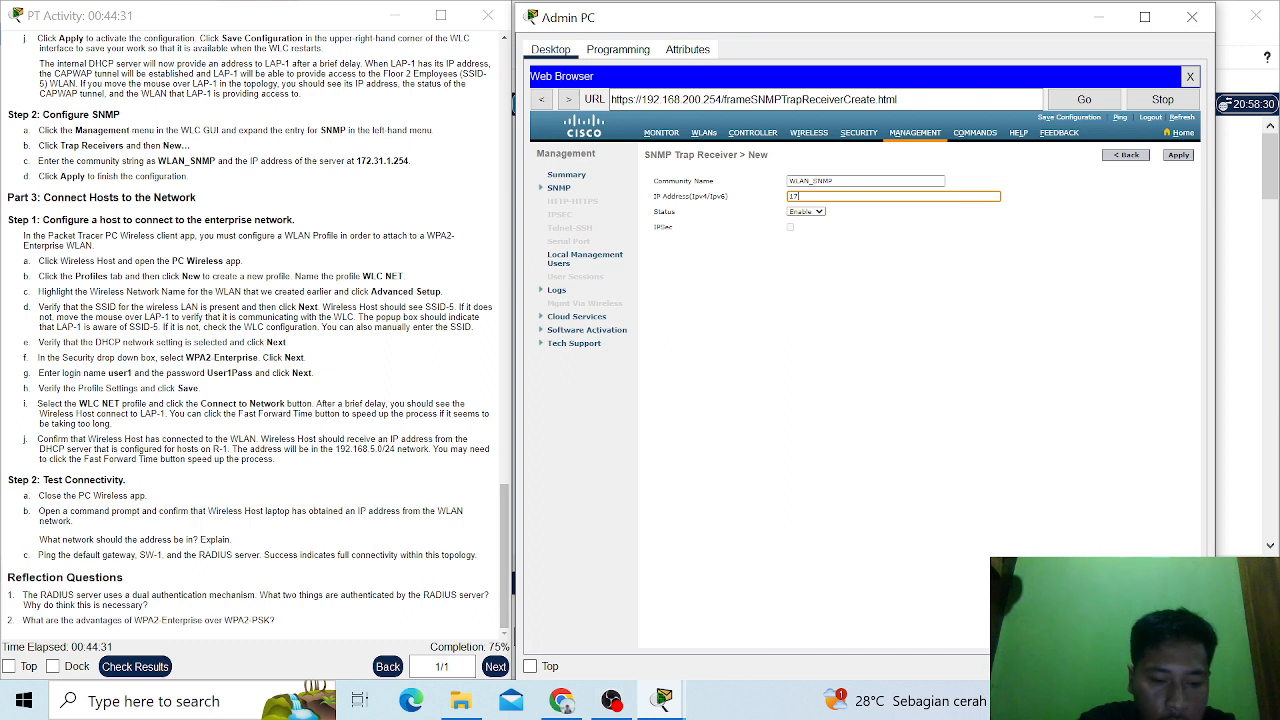
type("2")
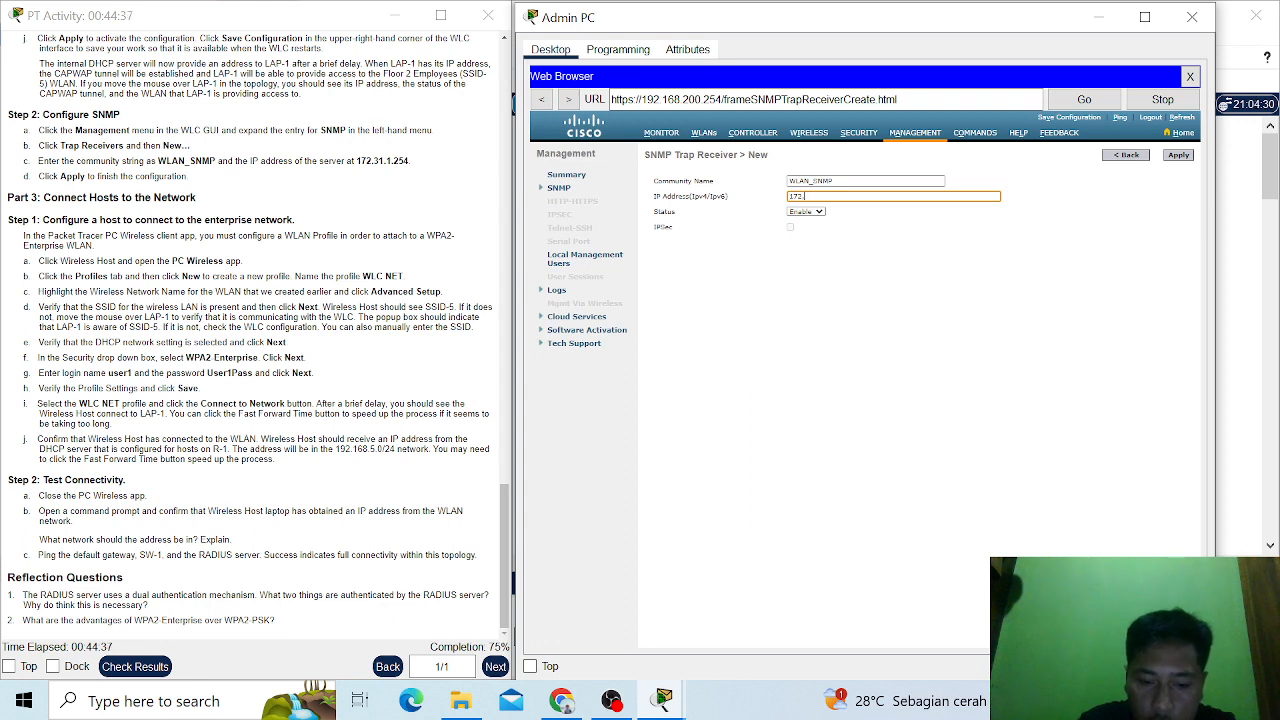
type(".31")
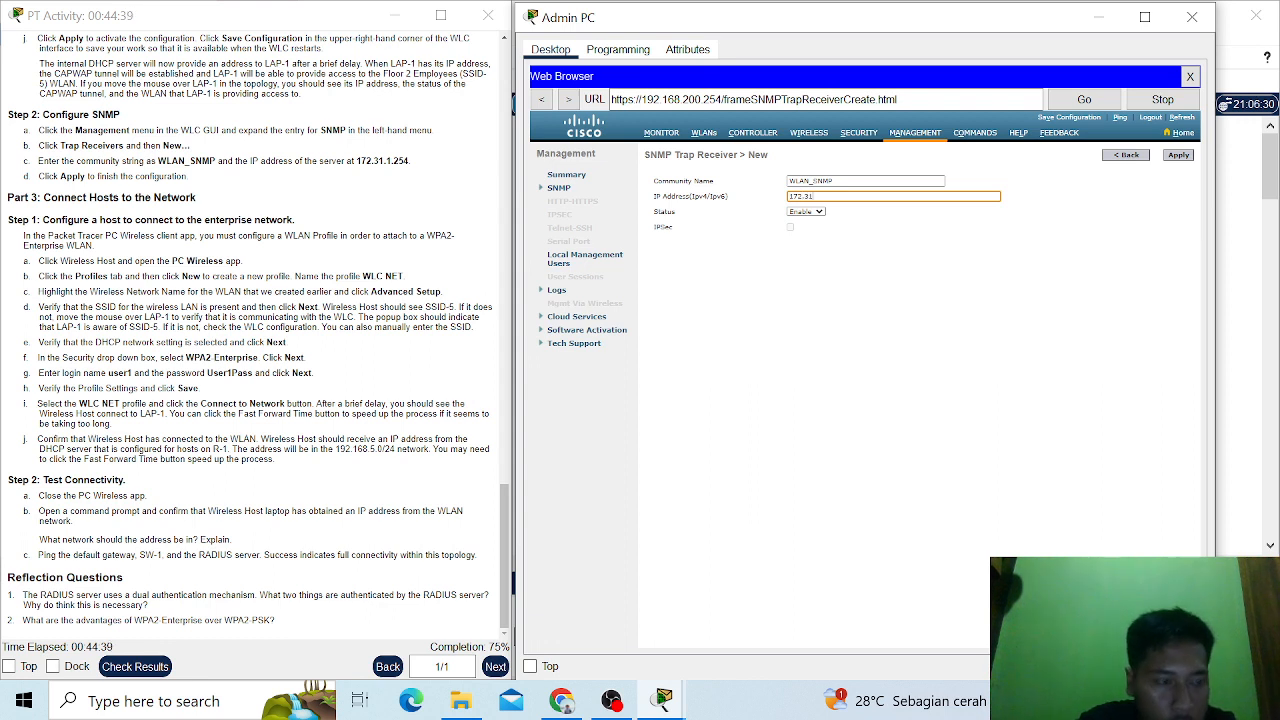
type(".1")
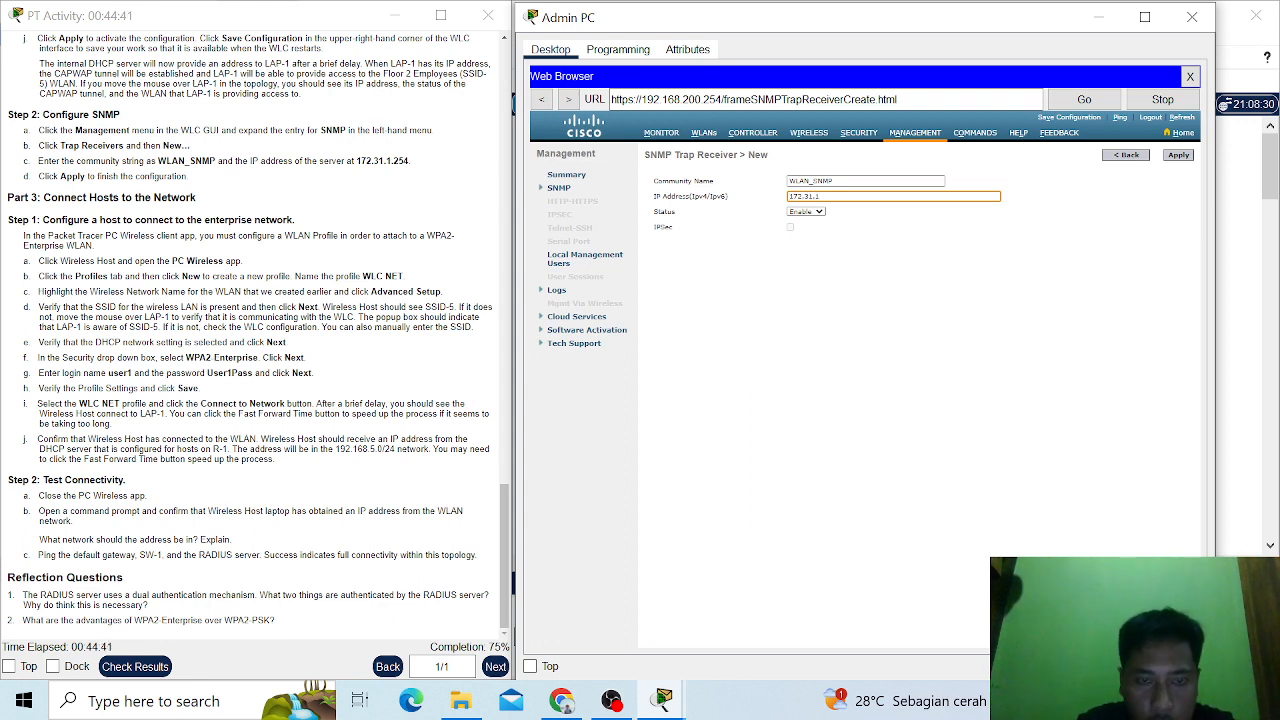
type(".254")
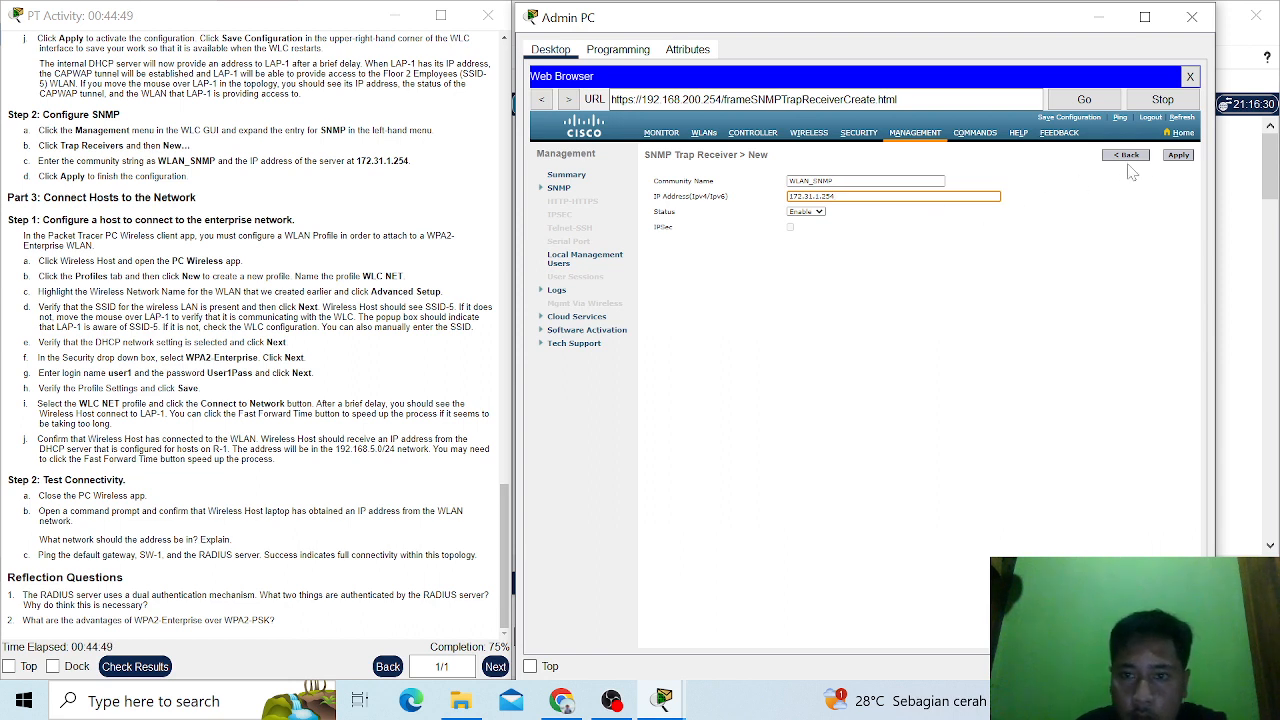
left_click(1185, 158)
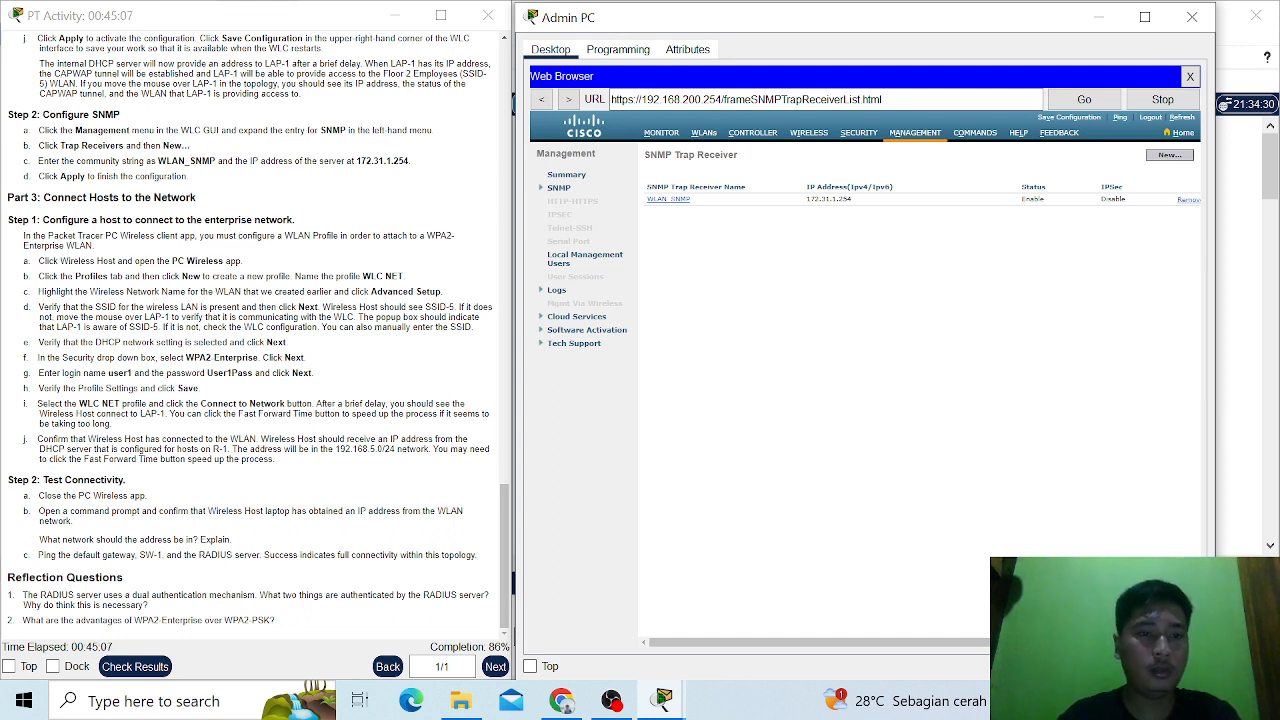
- Leave the Admin PC and open the PC Wireless app on Wireless Host
left_click(1100, 13)
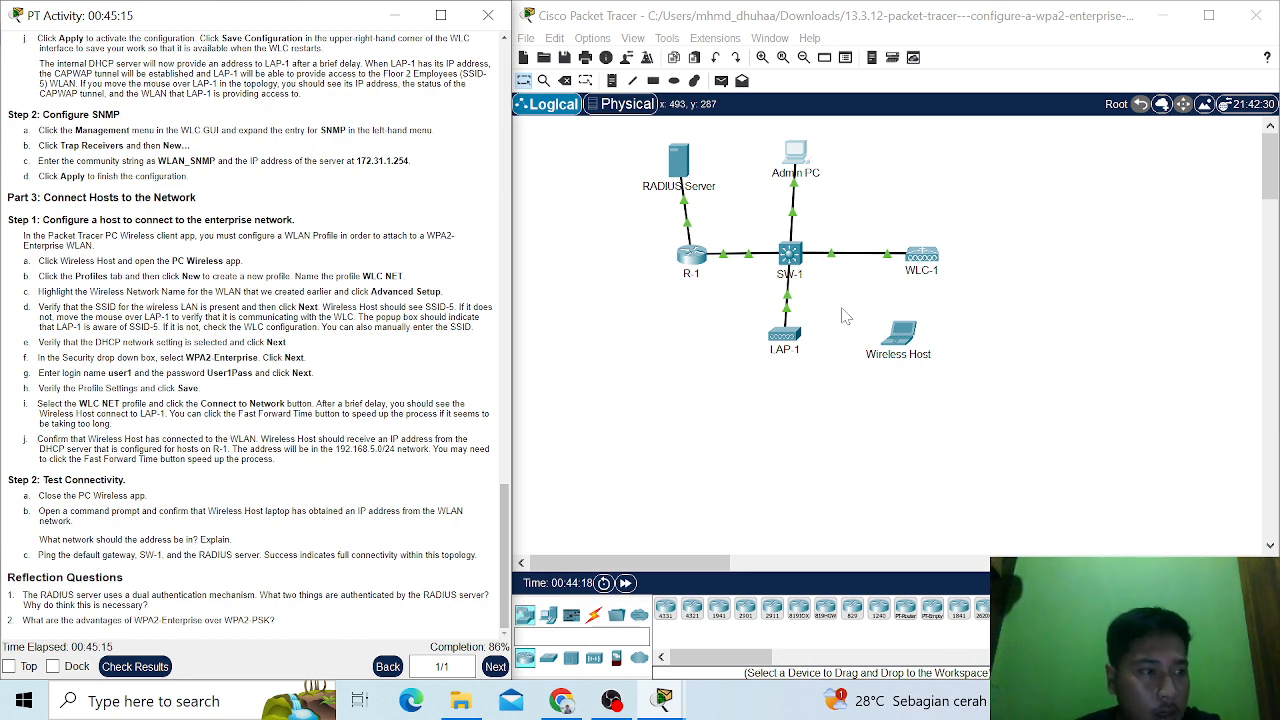
left_click(910, 345)
left_click(910, 345)
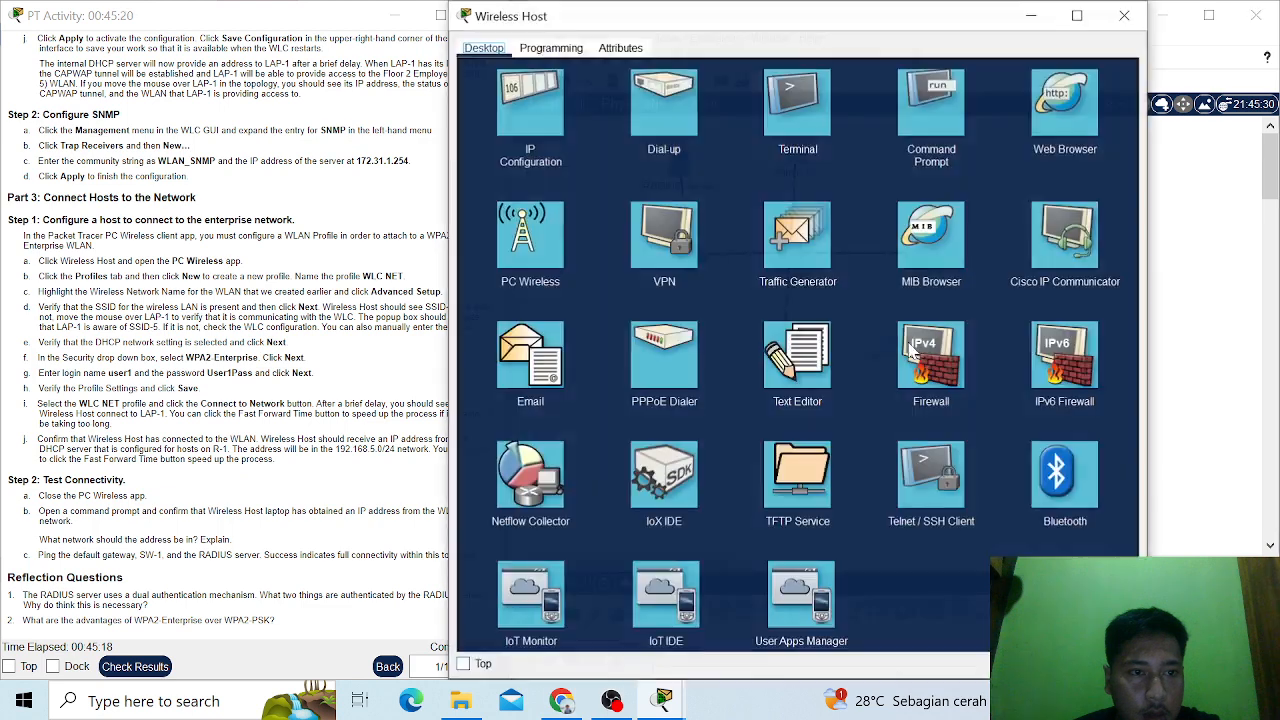
left_click(519, 261)
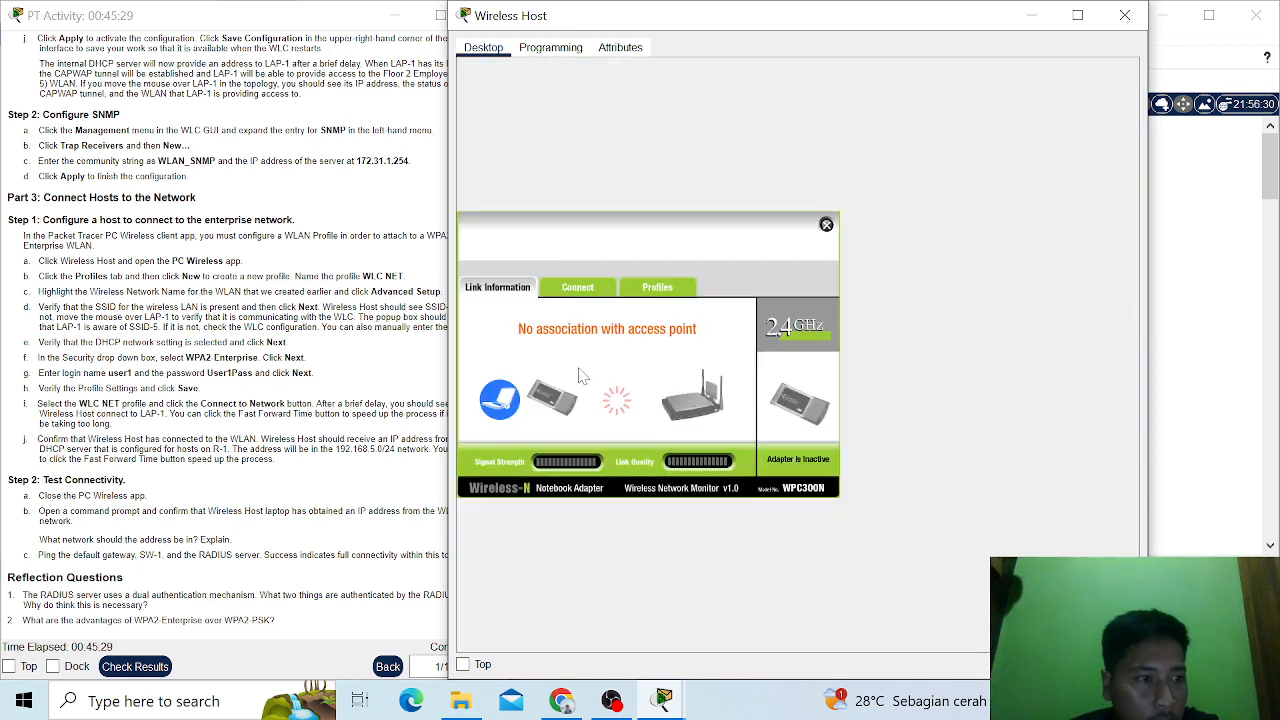
- Create a new wireless profile named WLC NET on Wireless Host
left_click(678, 288)
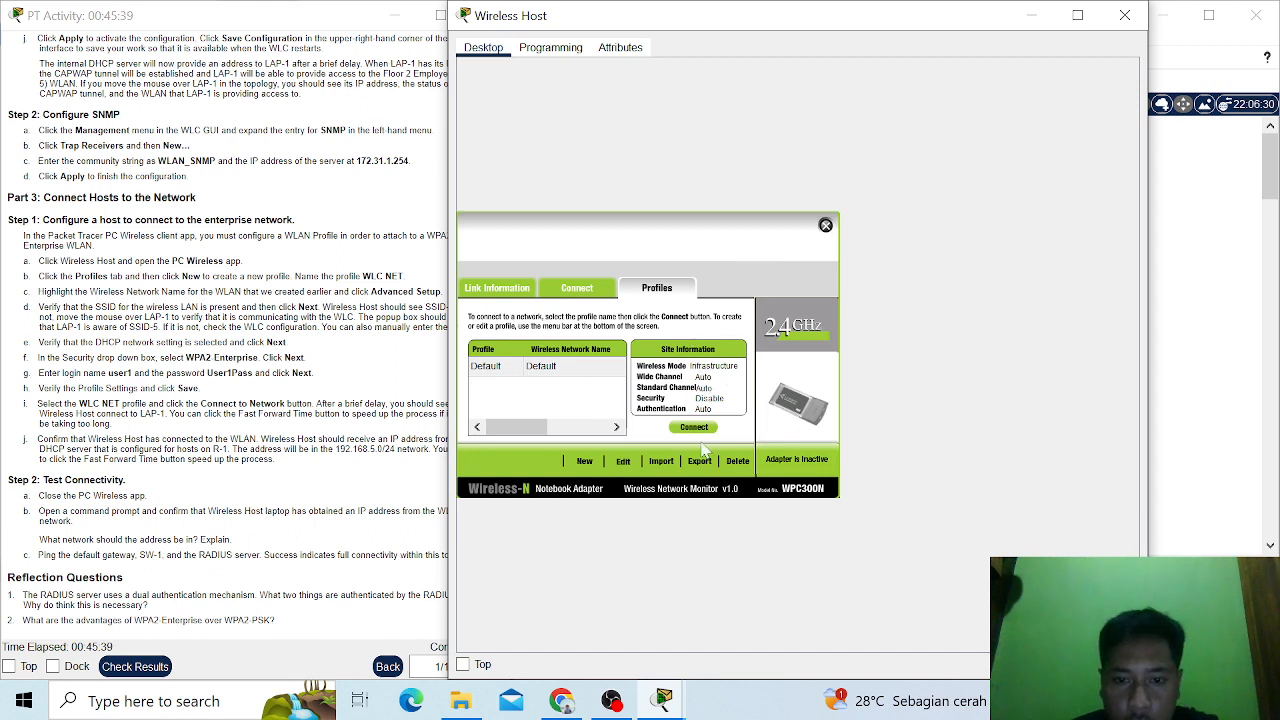
left_click(585, 463)
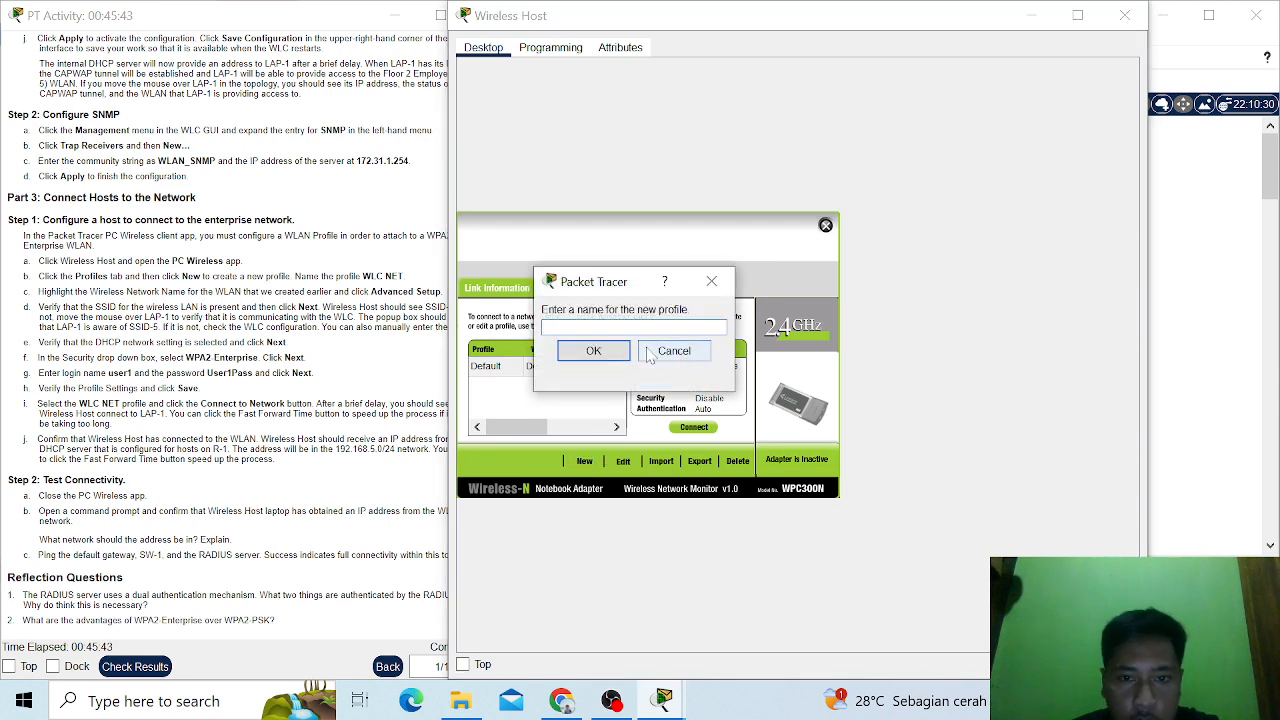
type("W")
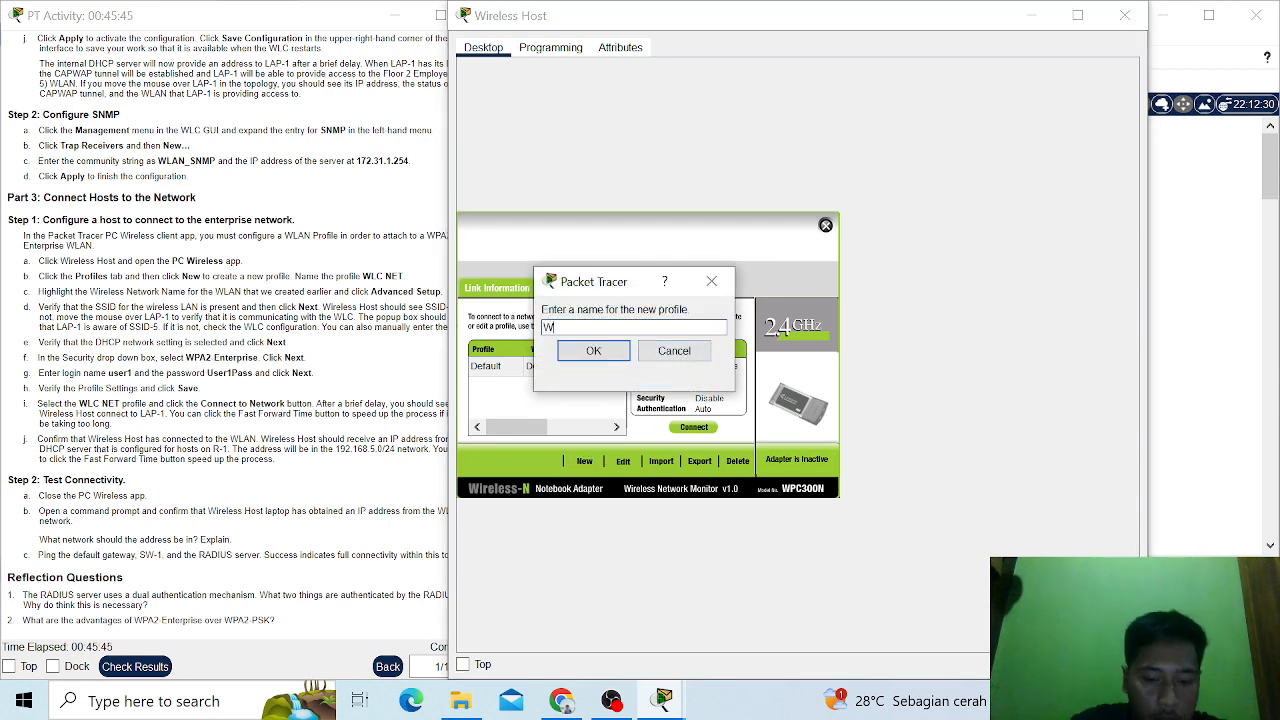
type("LC ")
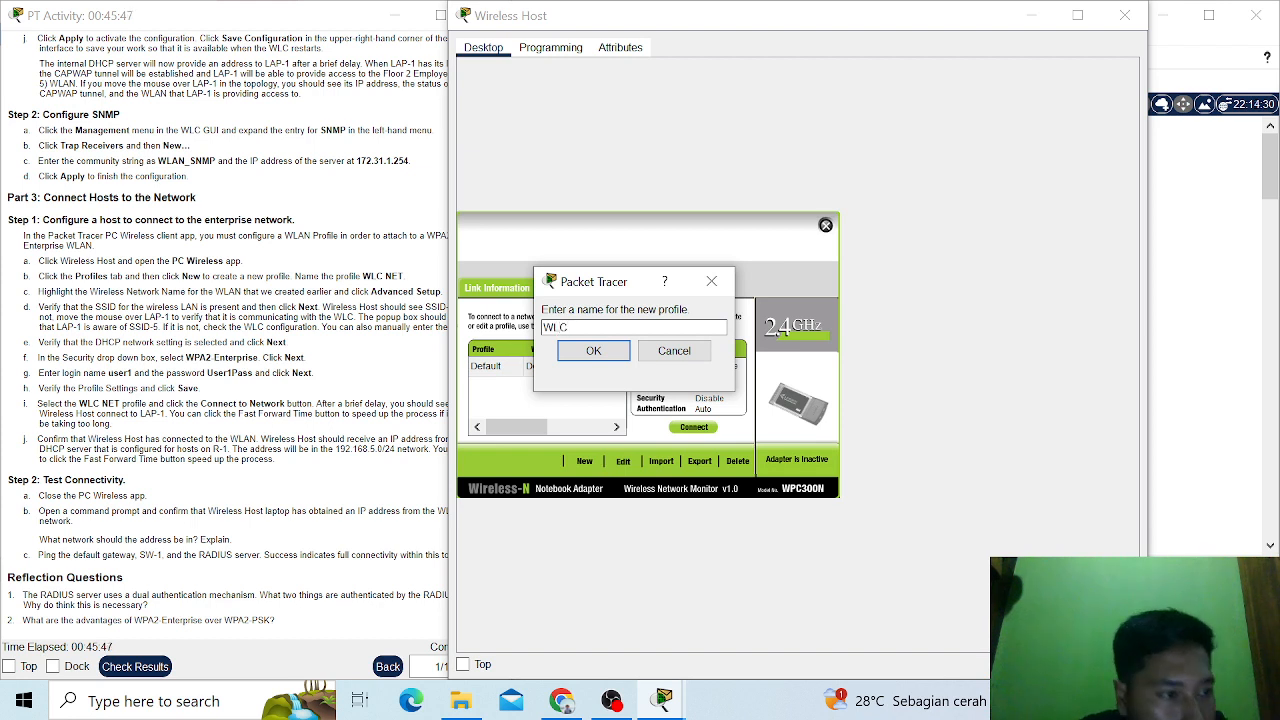
type("NET")
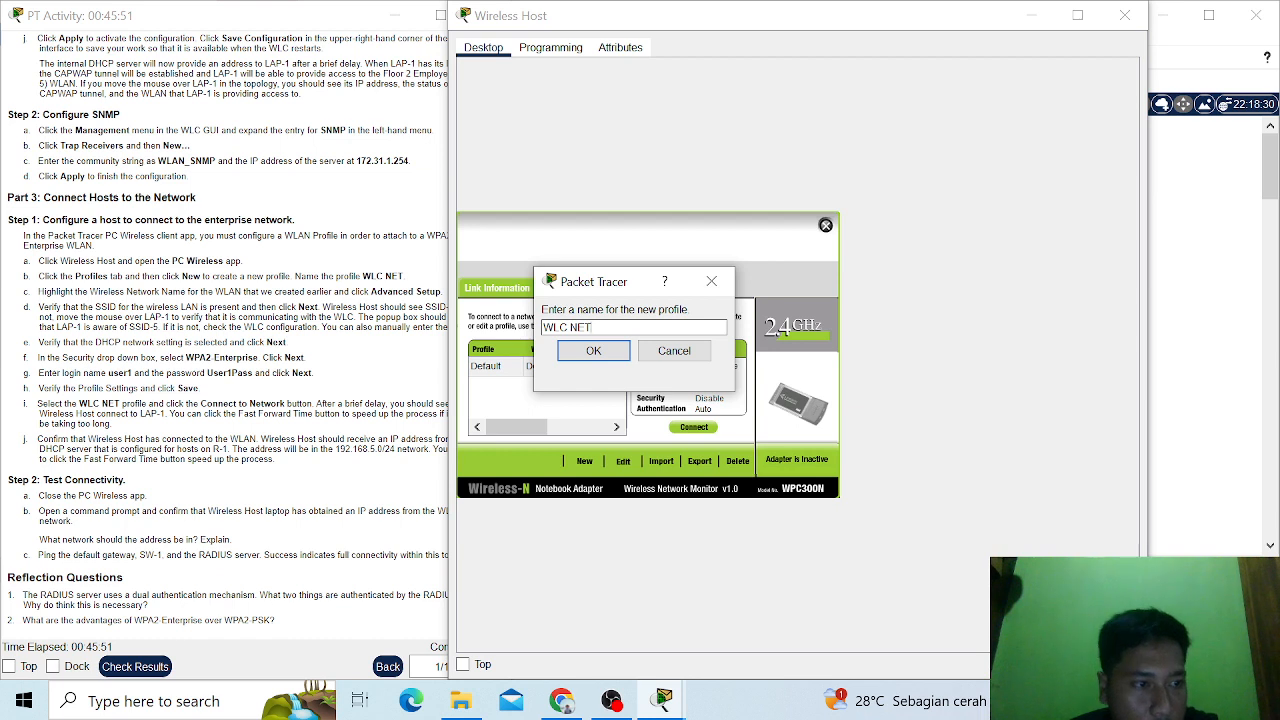
left_click(593, 351)
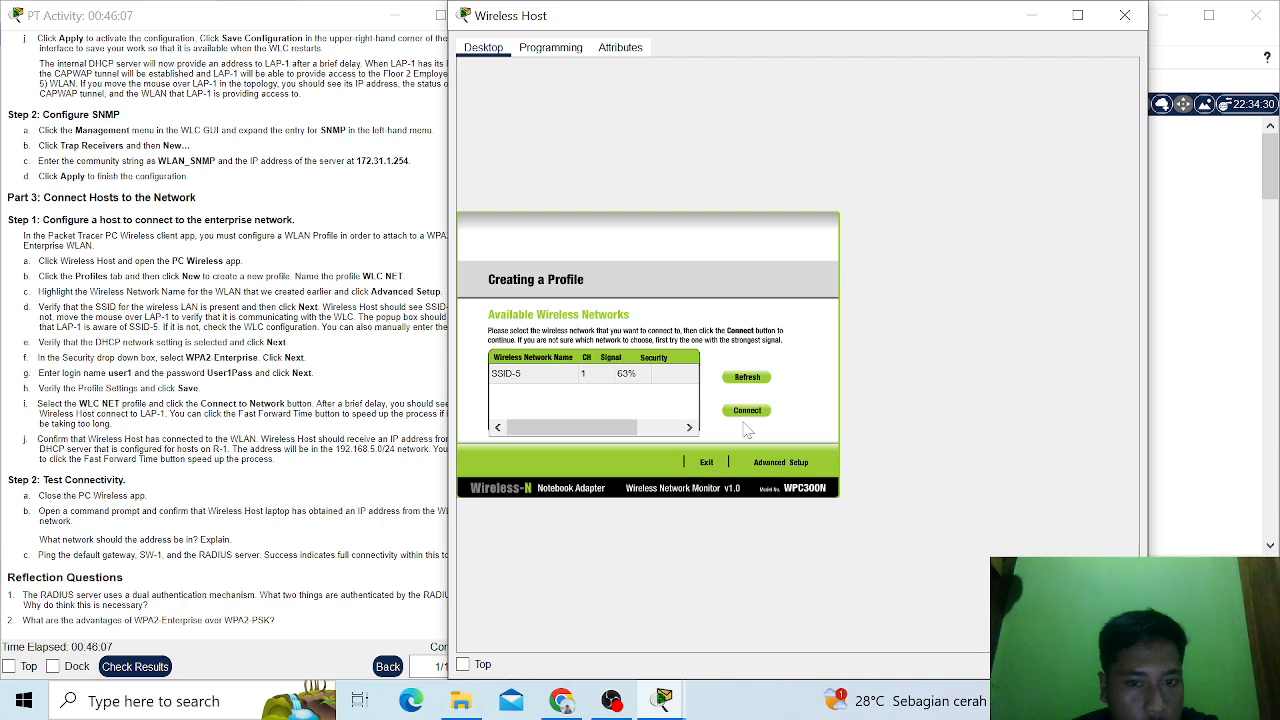
- Configure the profile for SSID-5 through Advanced Setup, accepting Infrastructure Mode and DHCP, and select WPA2-Enterprise security
left_click(595, 380)
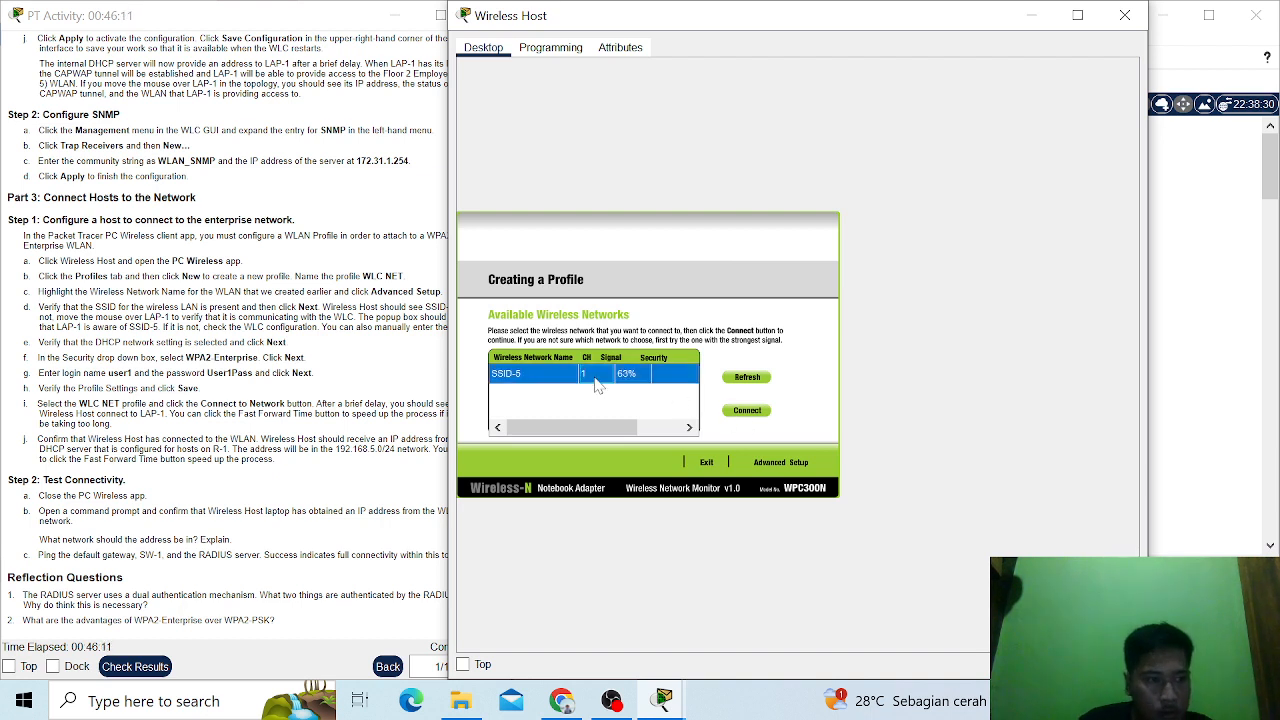
left_click(785, 466)
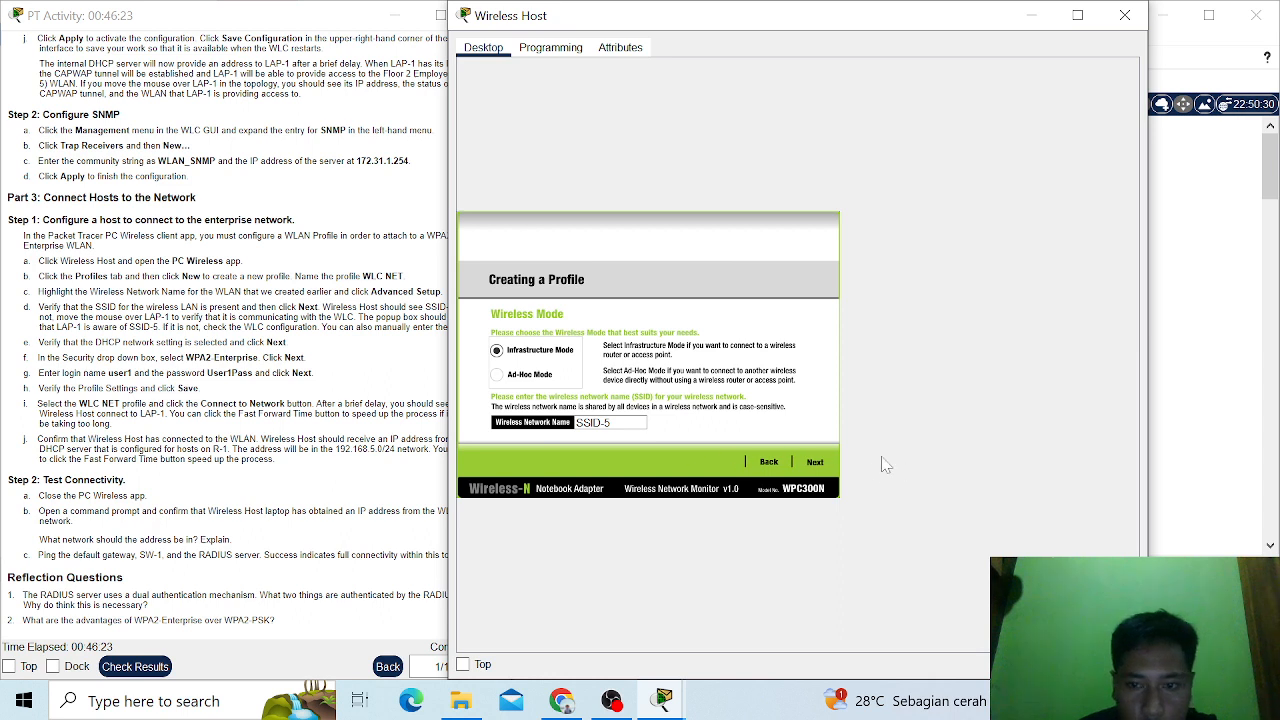
left_click(815, 466)
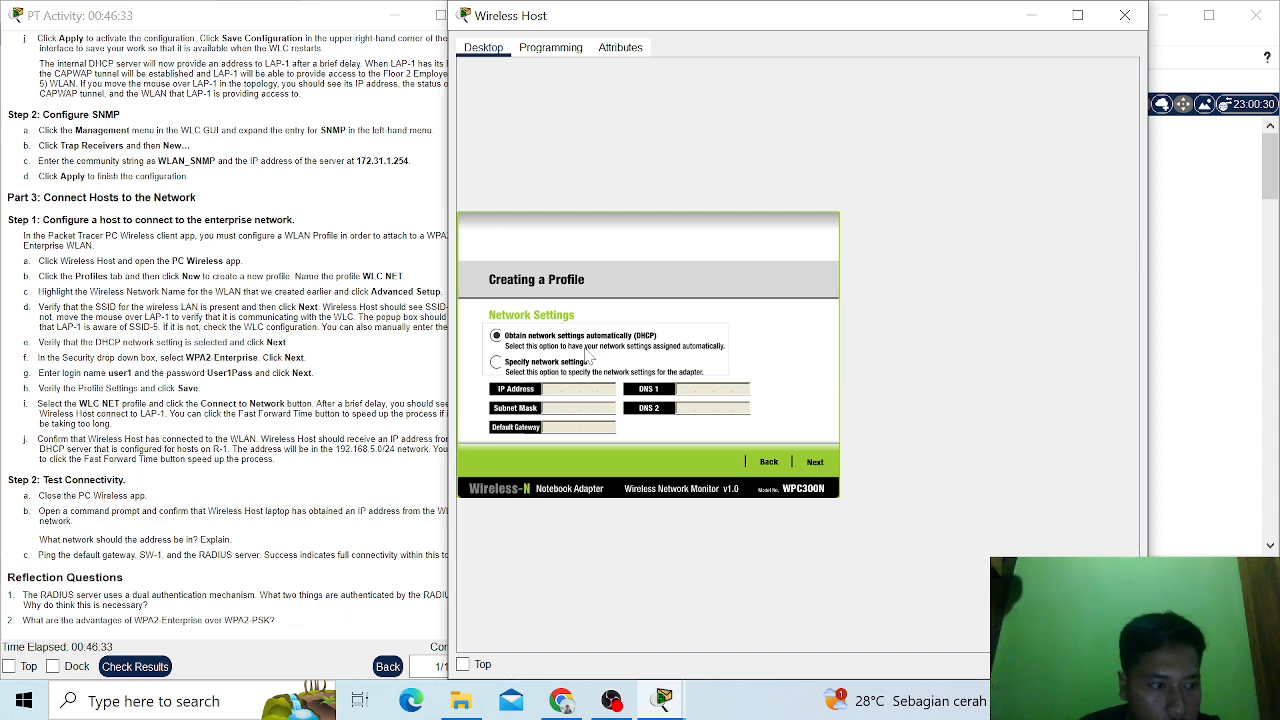
left_click(815, 463)
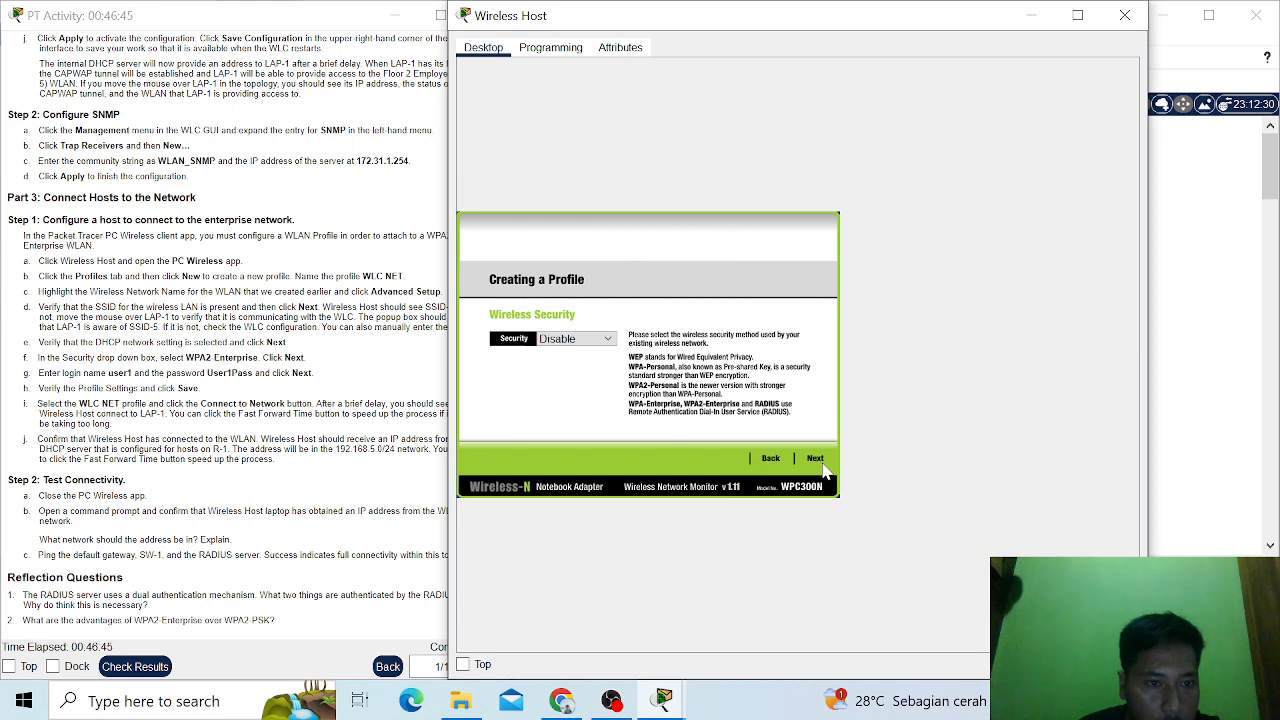
left_click(600, 340)
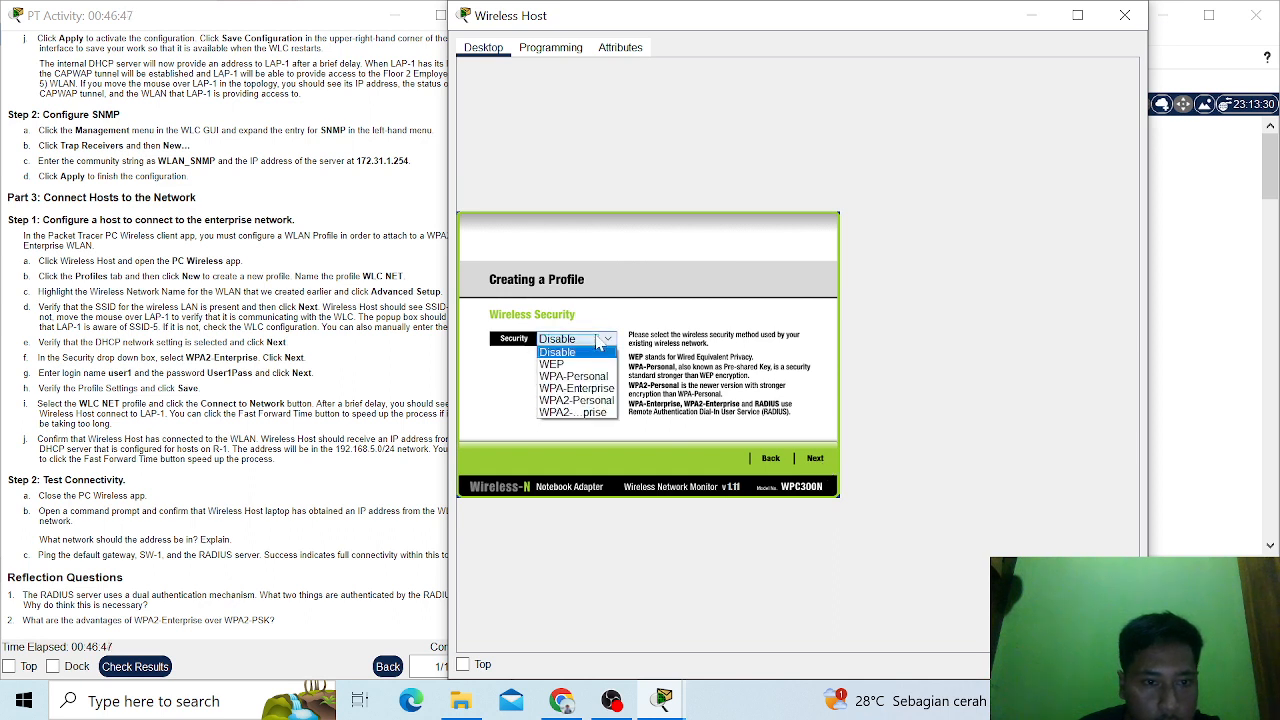
left_click(597, 412)
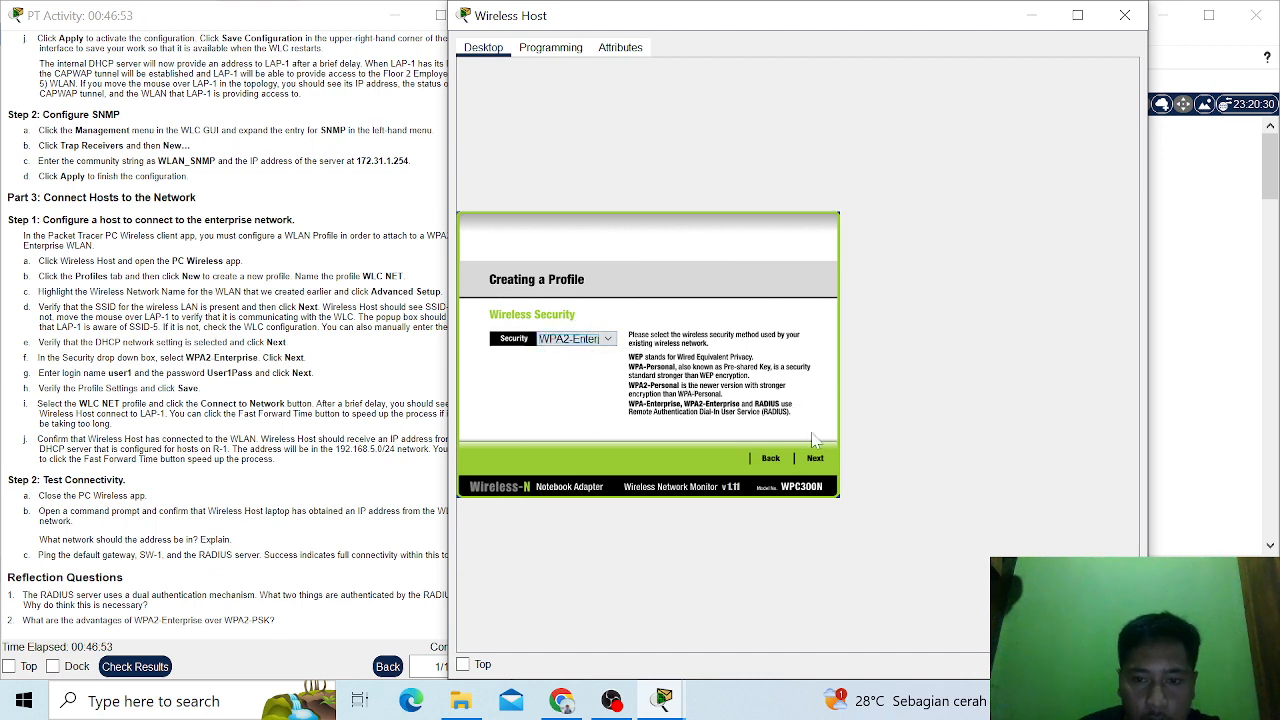
- Continue to the WPA2-Enterprise settings and enter user1 as the login name
left_click(814, 460)
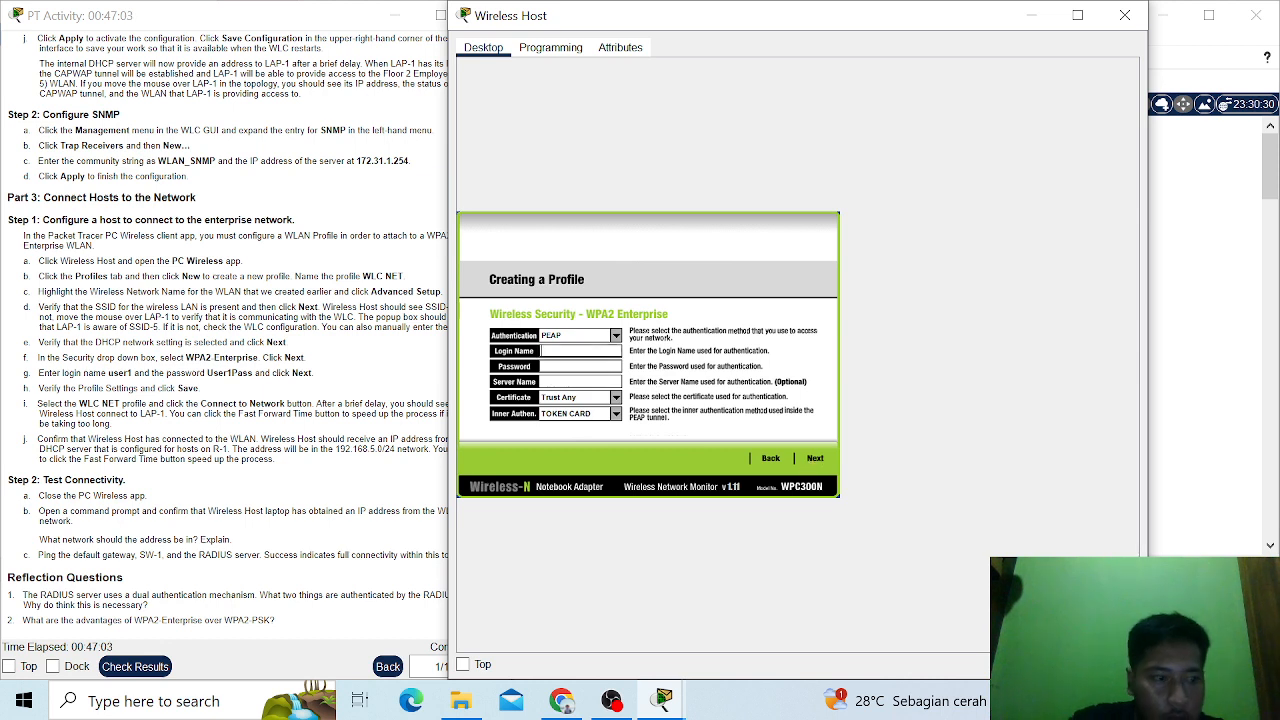
type("USER1")
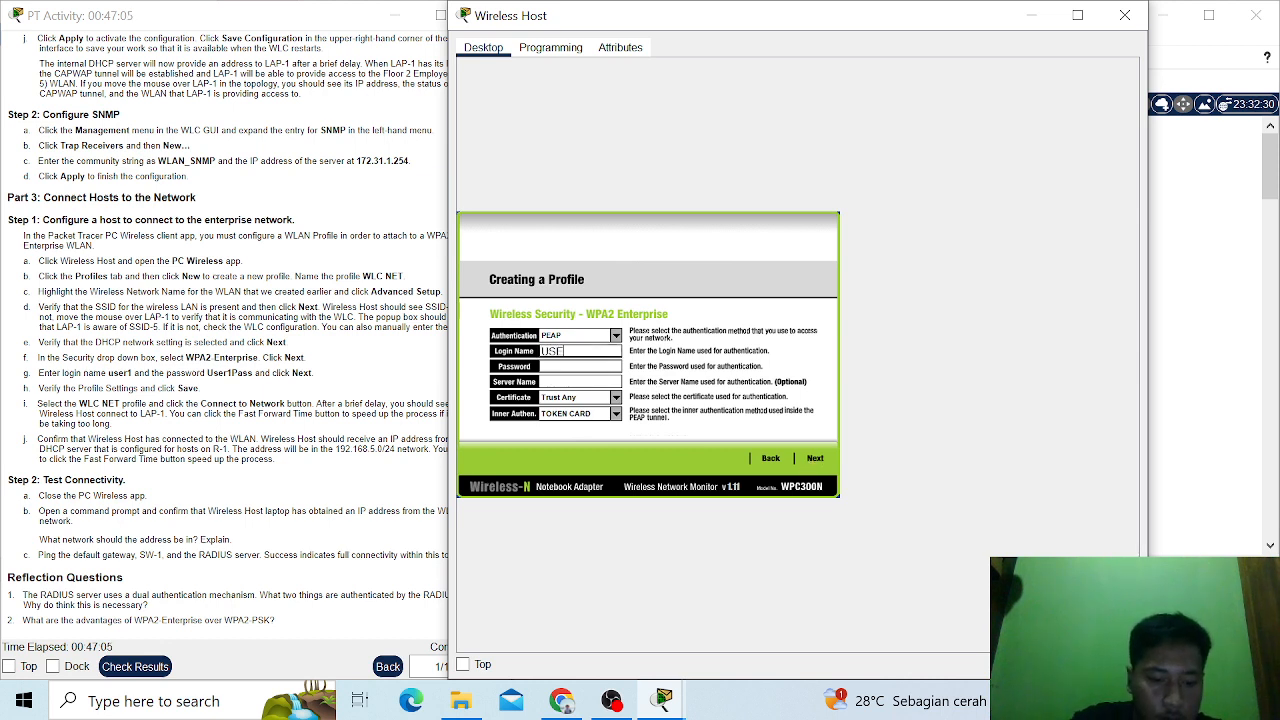
key("BackSpace")
key("BackSpace")
key("BackSpace")
key("BackSpace")
key("BackSpace")
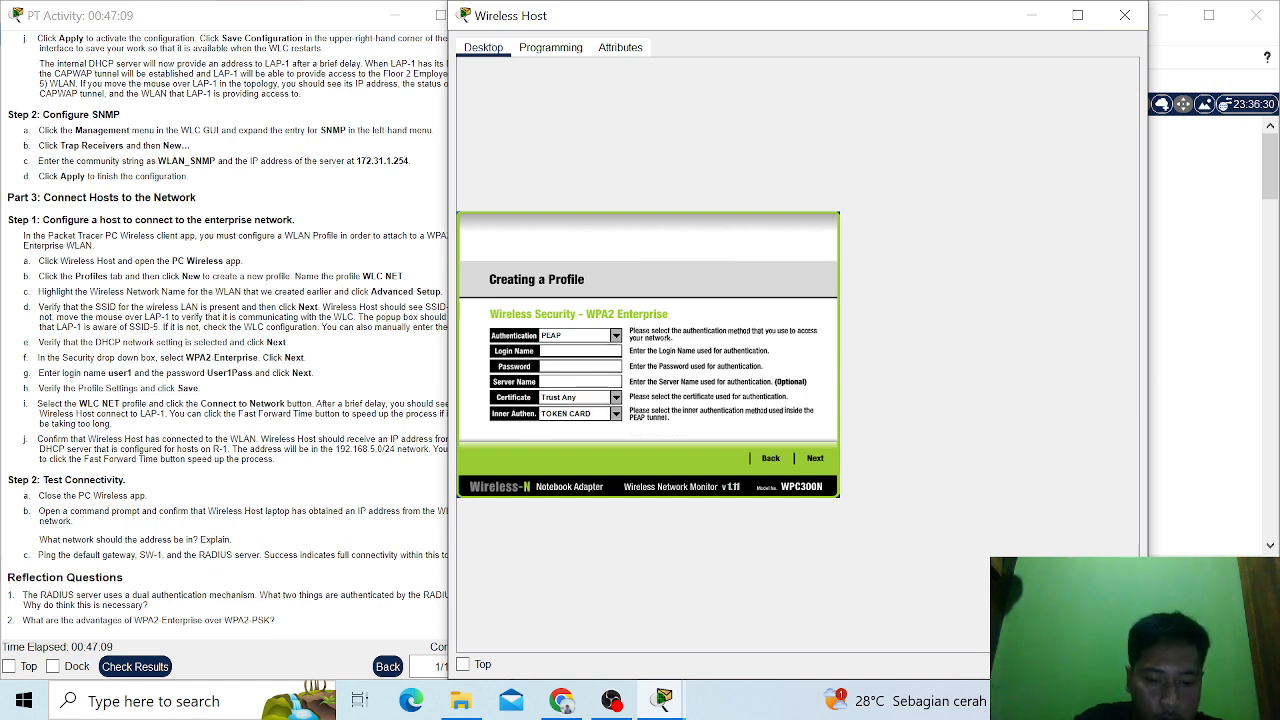
type("user1")
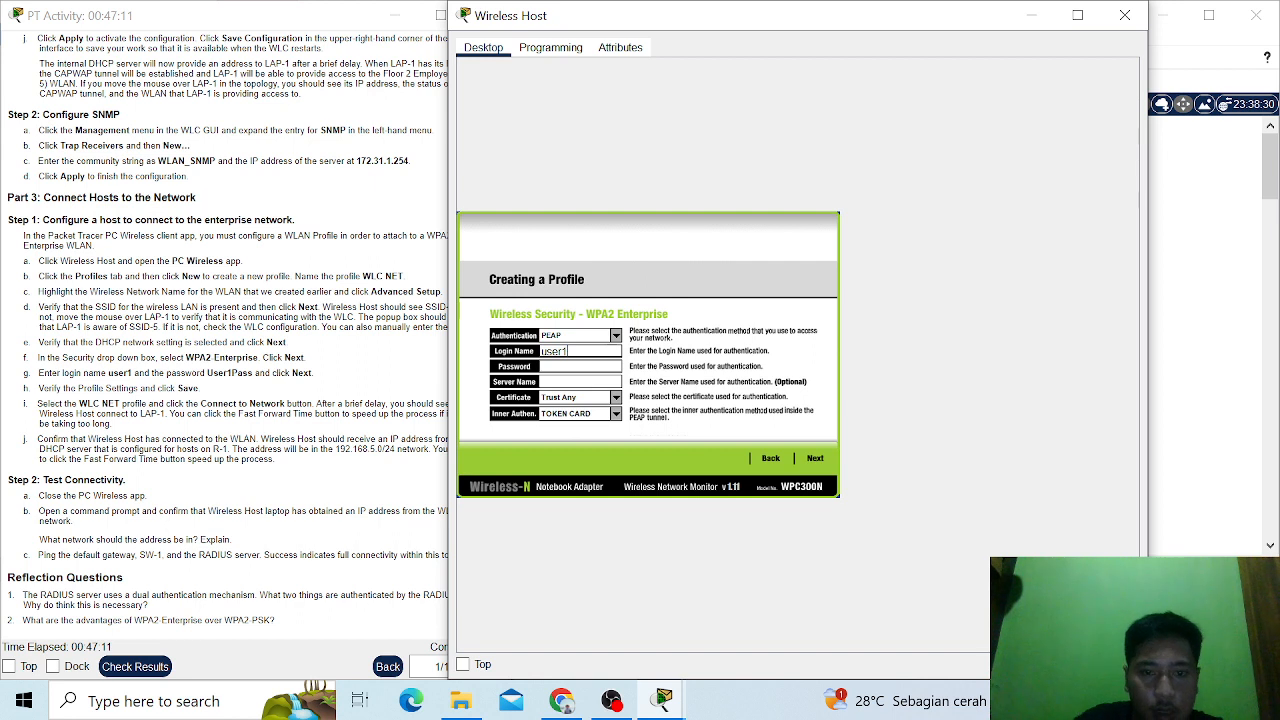
- Enter the account password for the profile's WPA2-Enterprise authentication
left_click(578, 366)
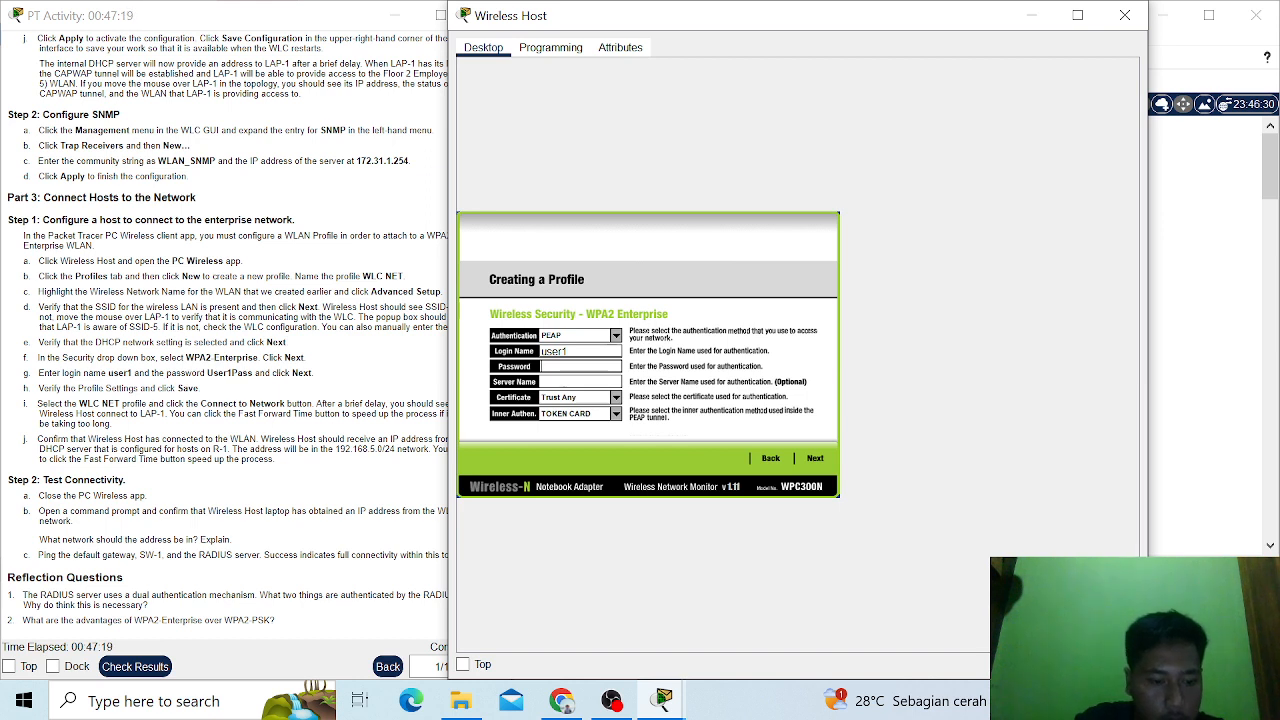
type("u")
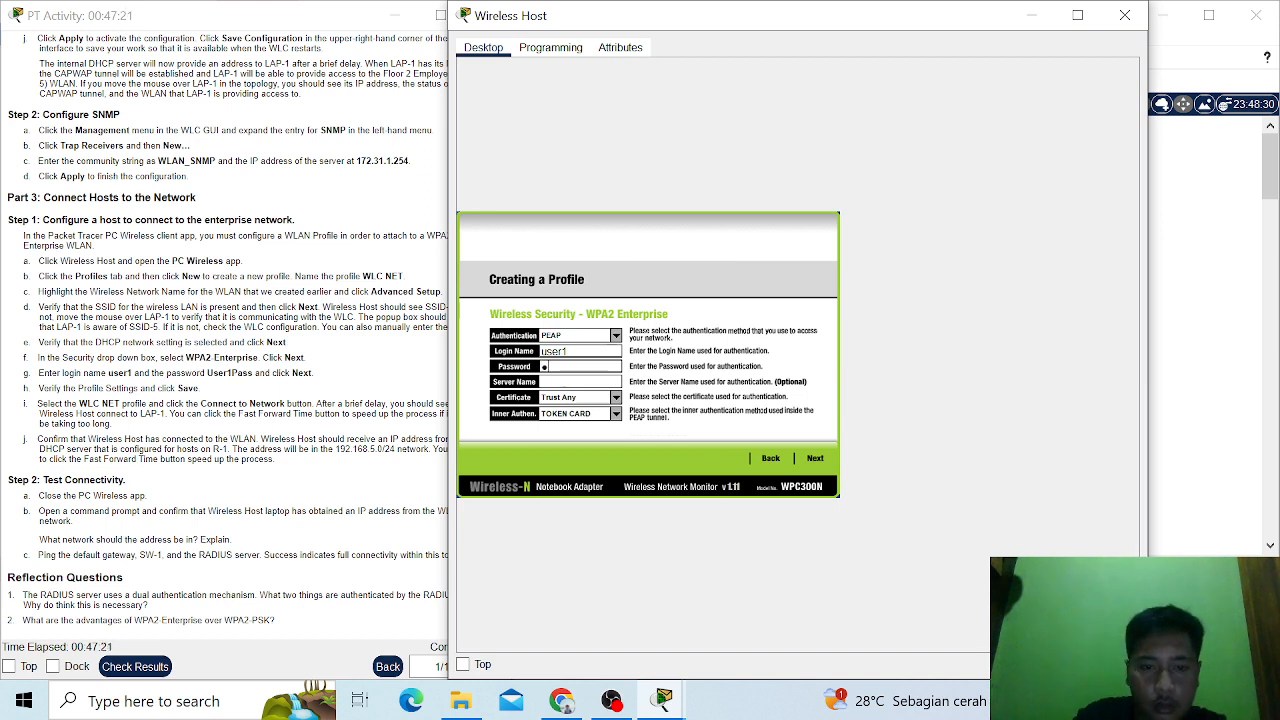
type("ser")
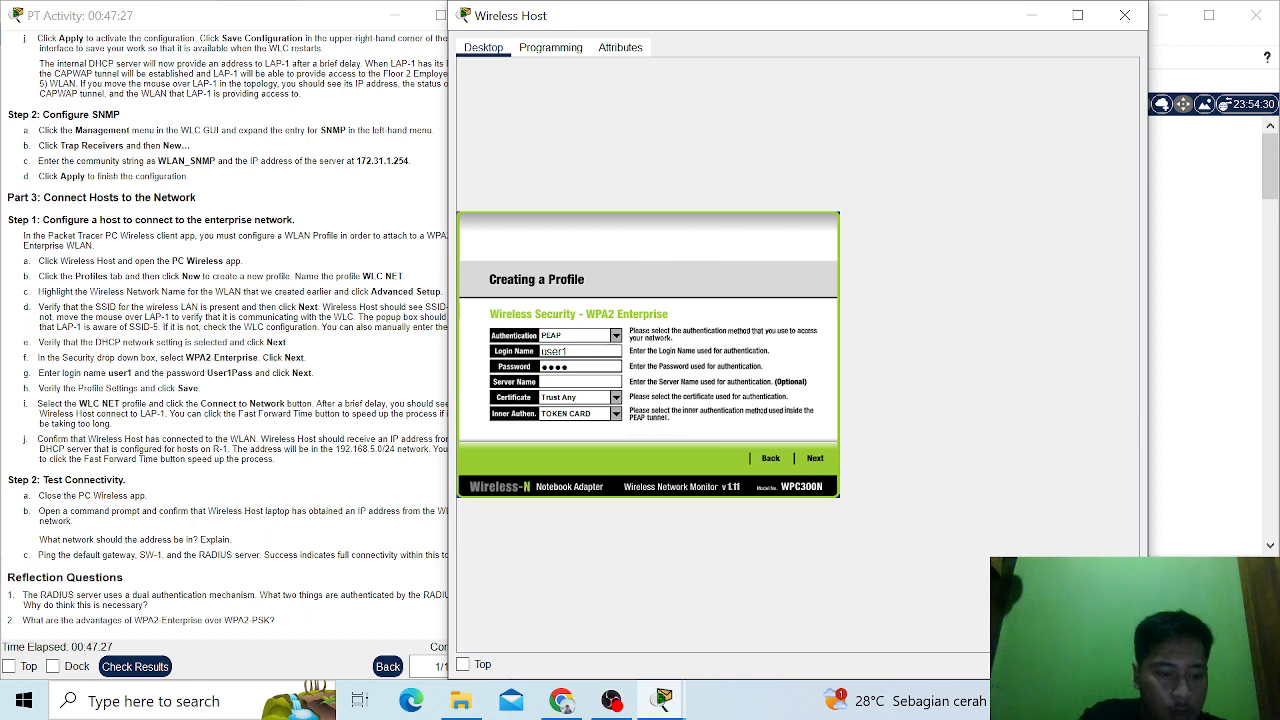
type("1Pa")
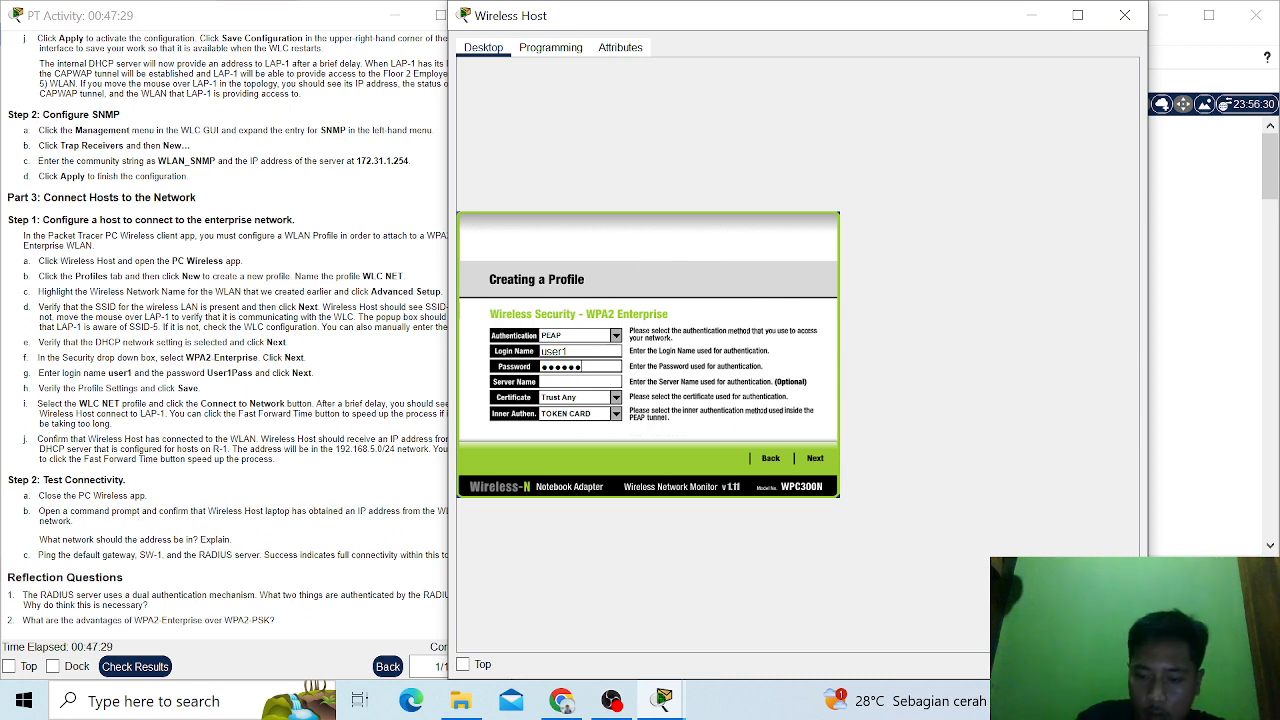
type("ss")
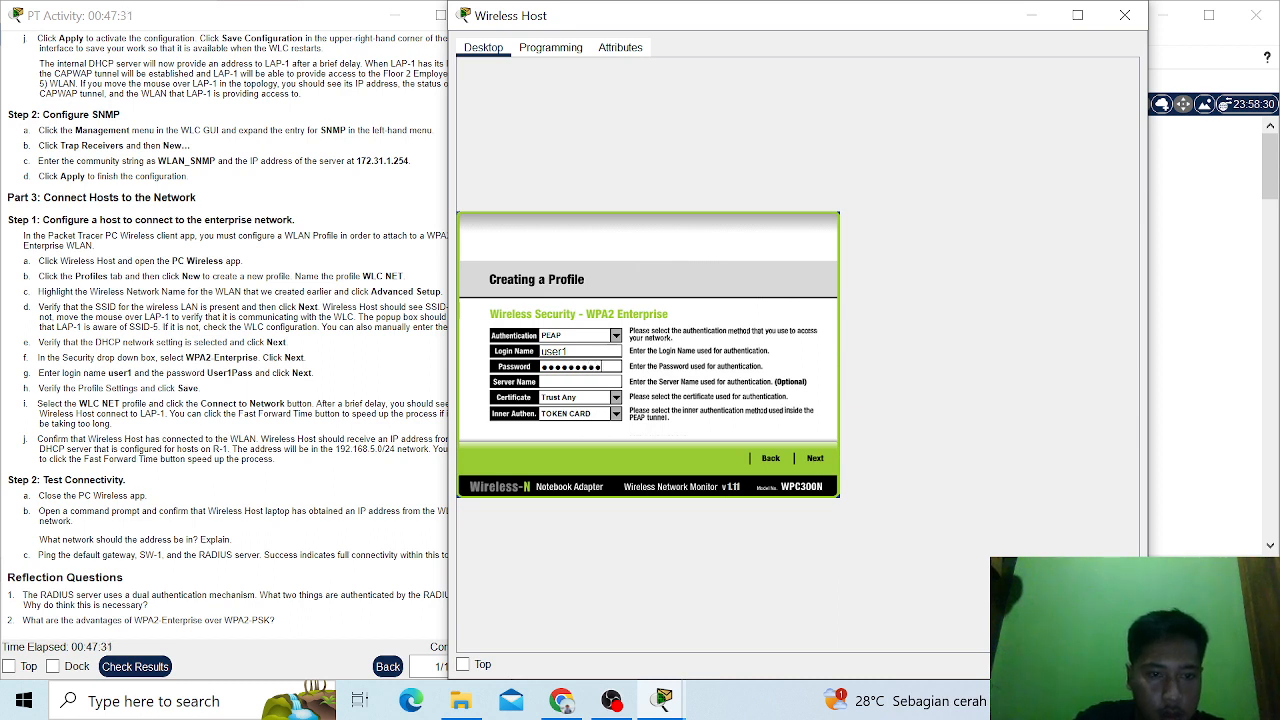
- Accept the security settings, save the WLC NET profile and connect Wireless Host to the network
left_click(818, 461)
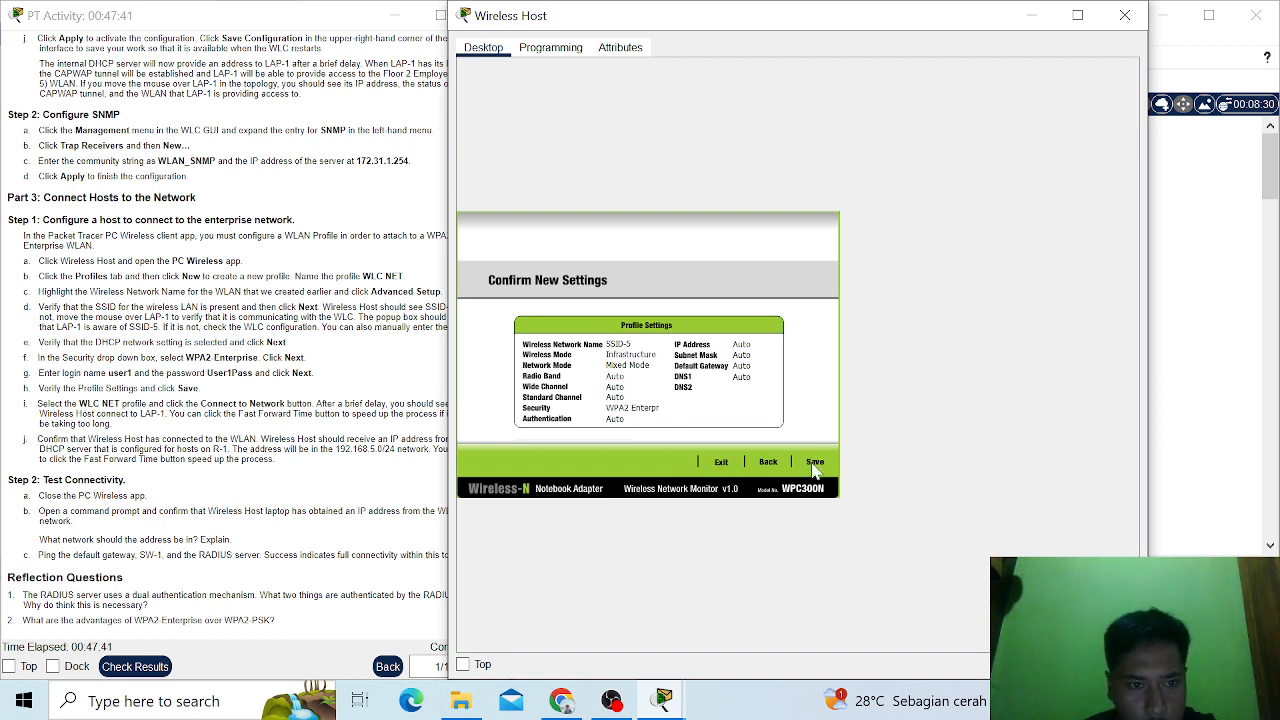
left_click(815, 466)
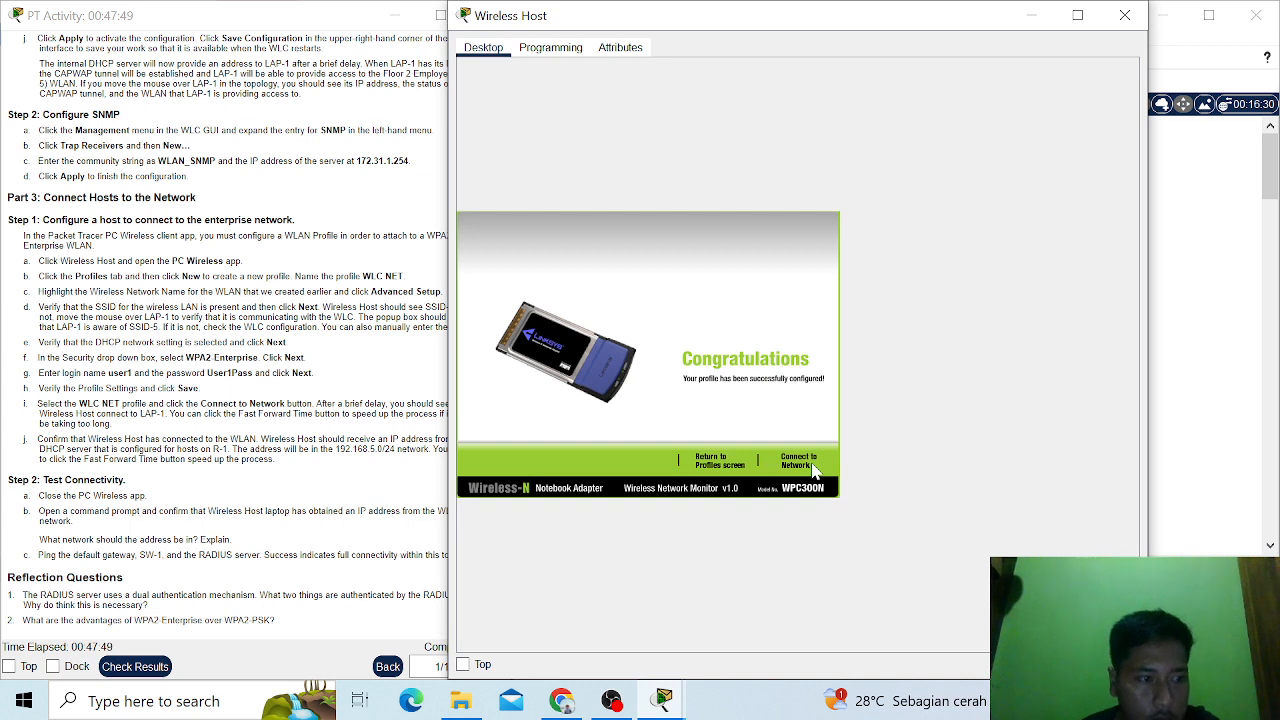
left_click(799, 461)
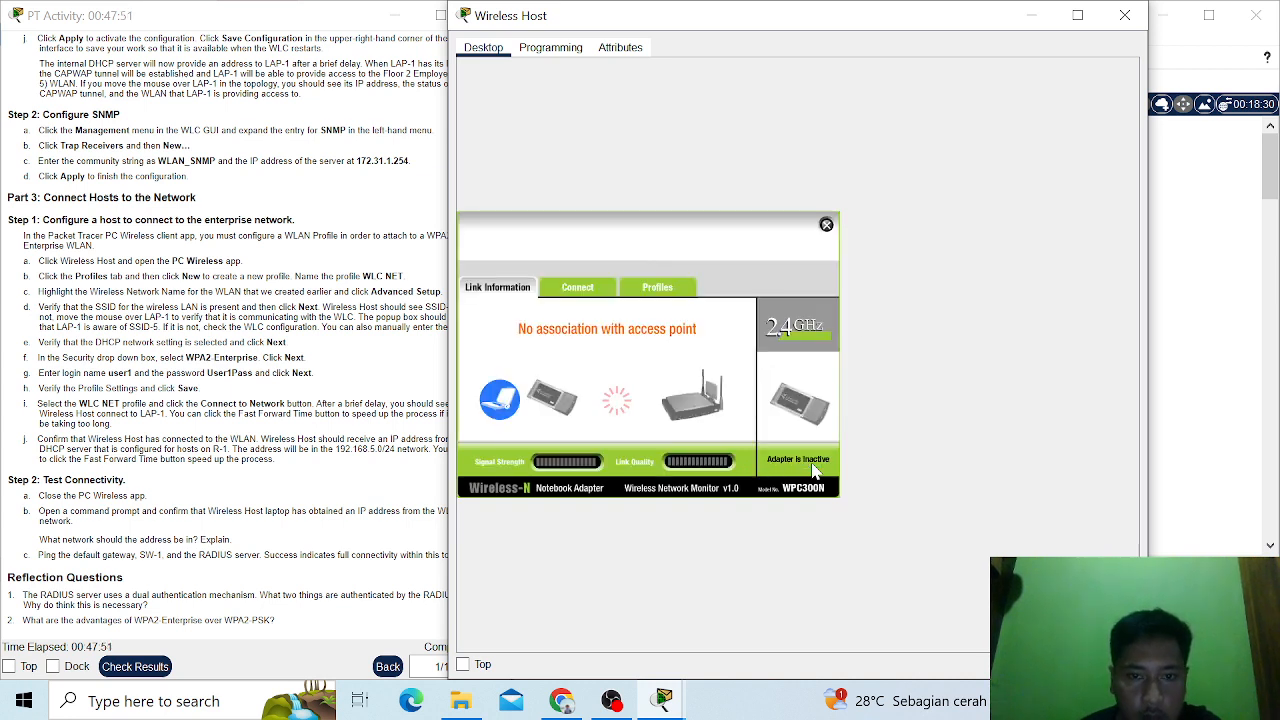
- Close PC Wireless and check the IP configuration of Wireless Host's wireless interface
left_click(826, 225)
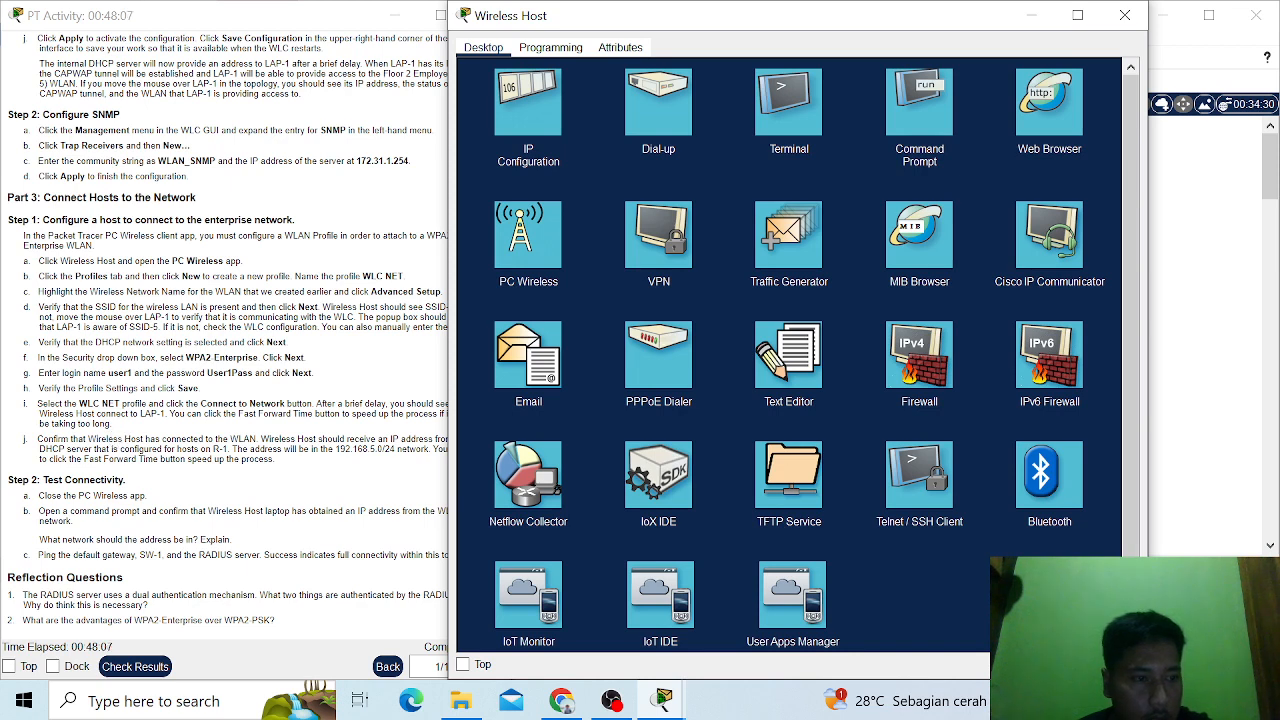
left_click(540, 126)
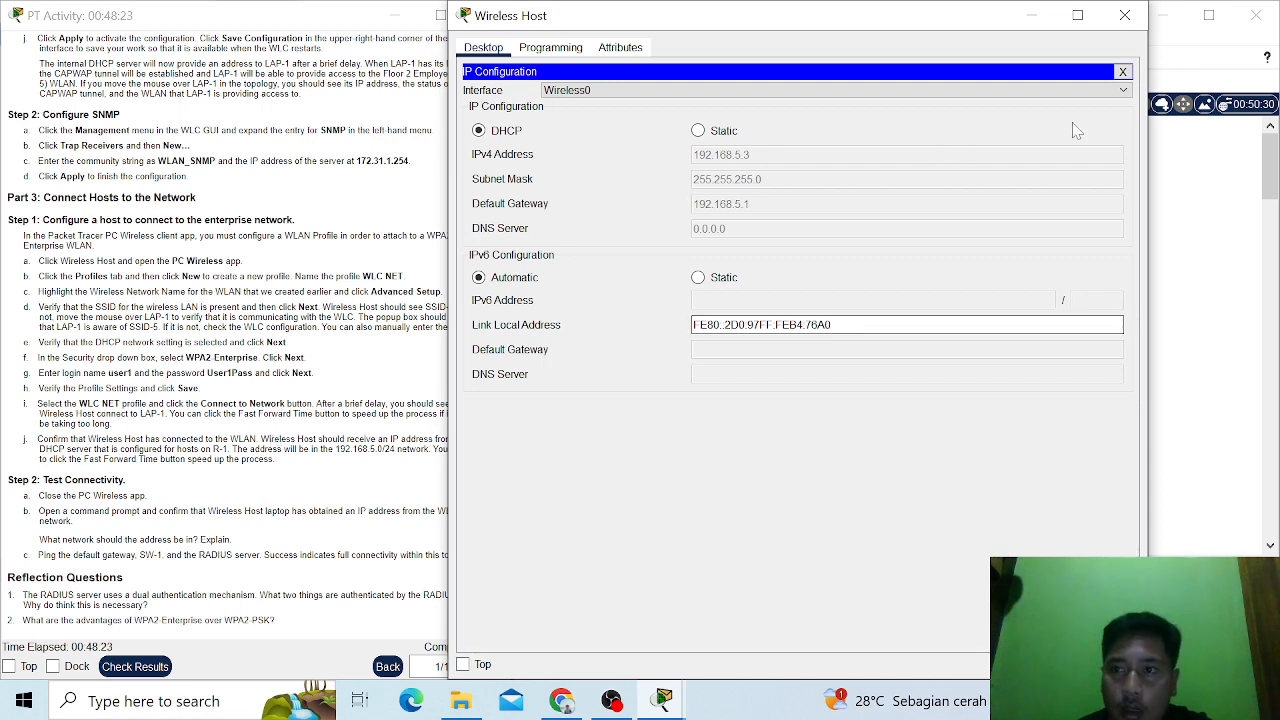
left_click(1122, 72)
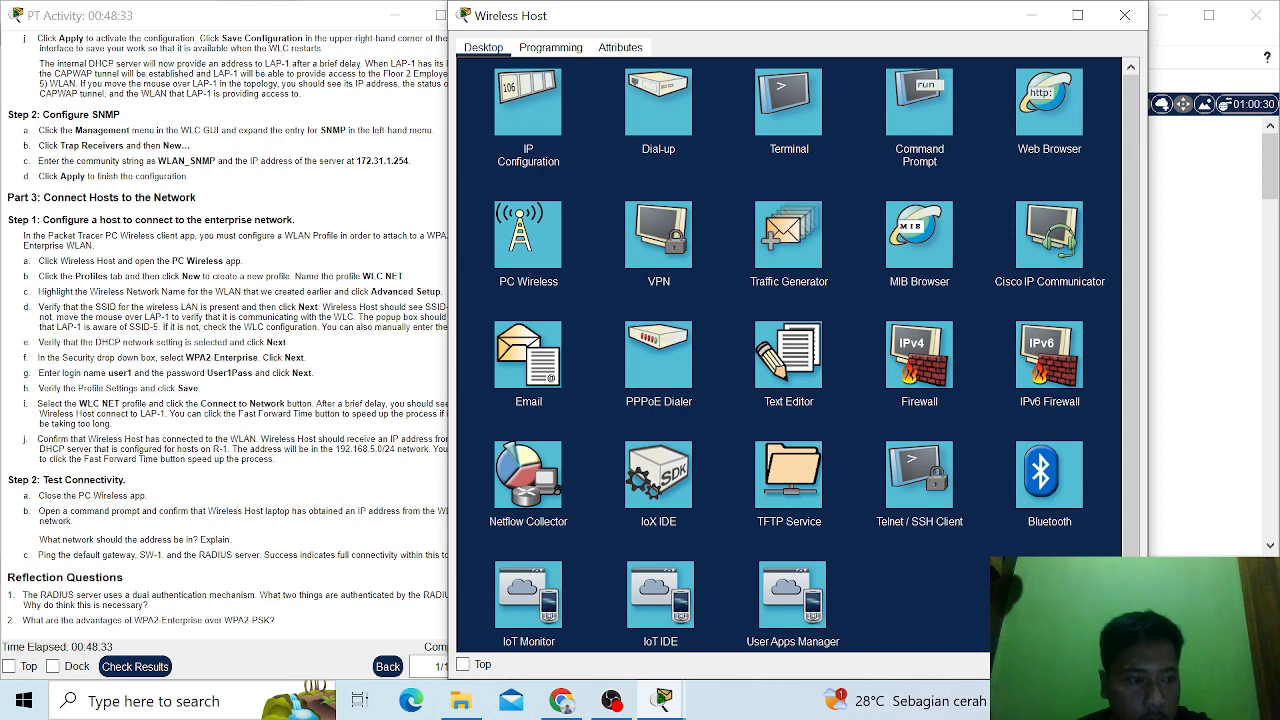
- Ping the RADIUS server at 172.31.1.254 from Wireless Host's command prompt, then close the prompt
left_click(922, 102)
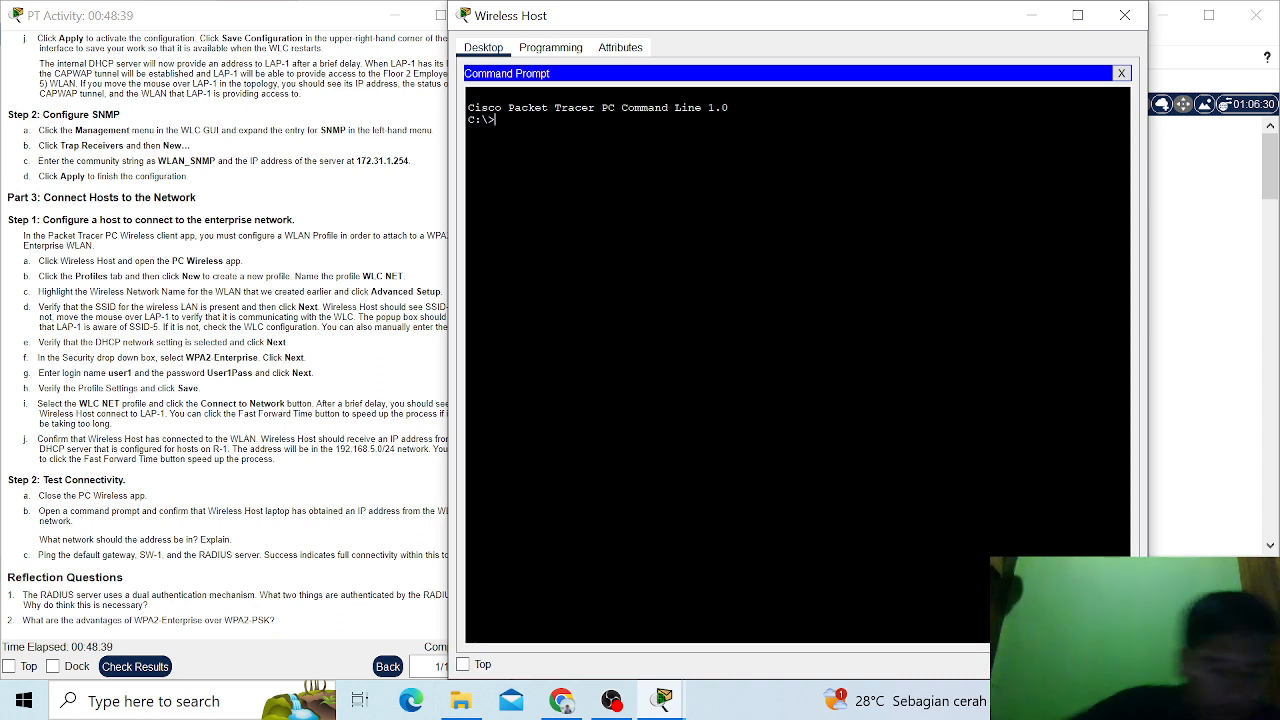
type("ping")
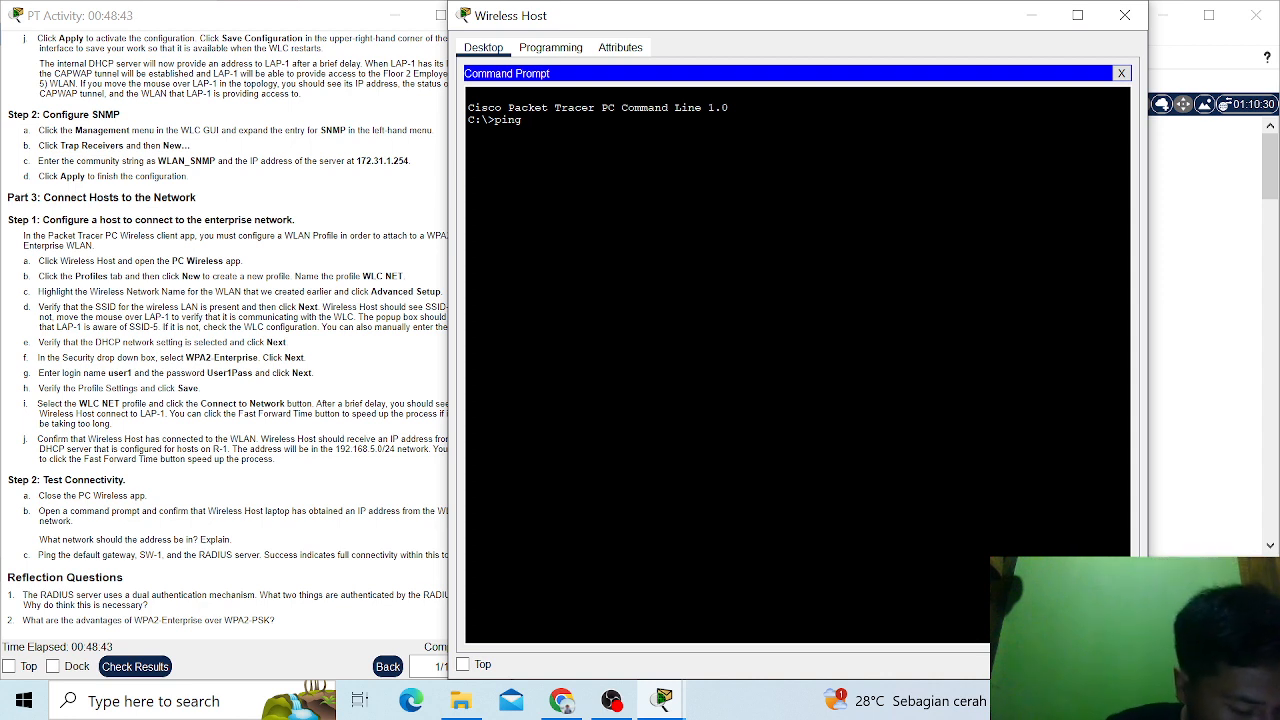
type(" 17")
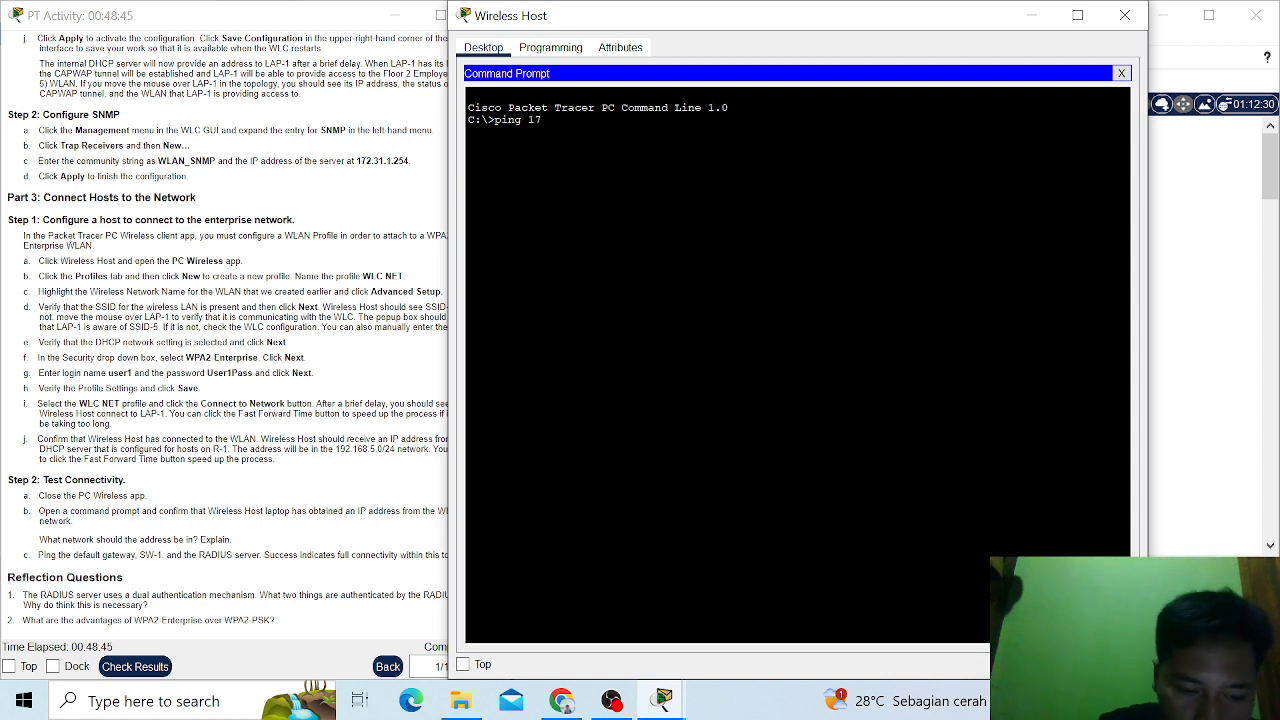
type("2")
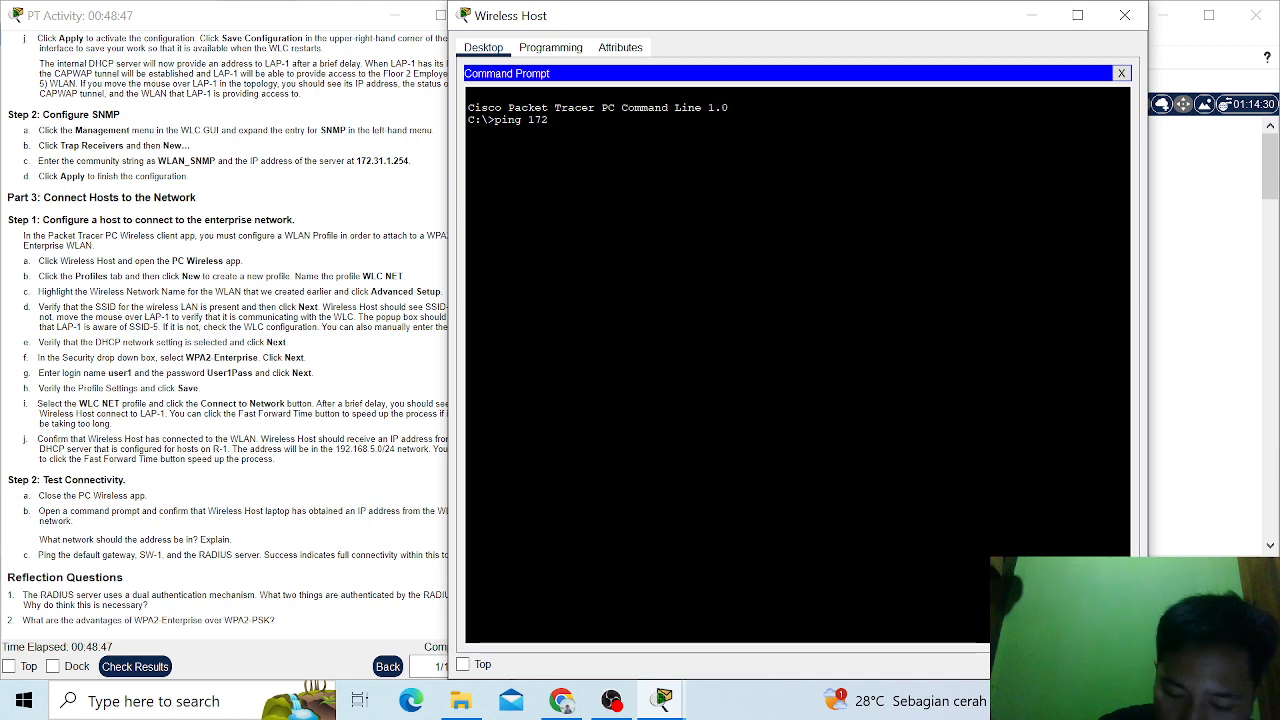
type(".31.1")
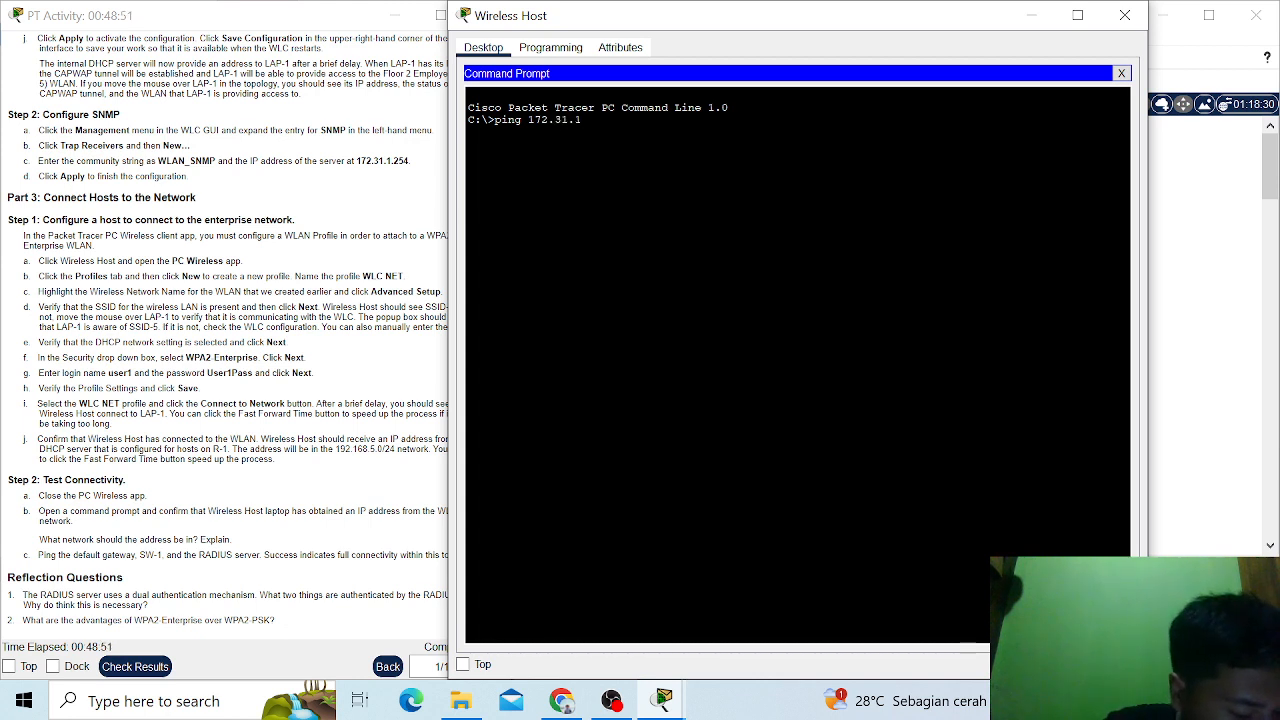
type(".")
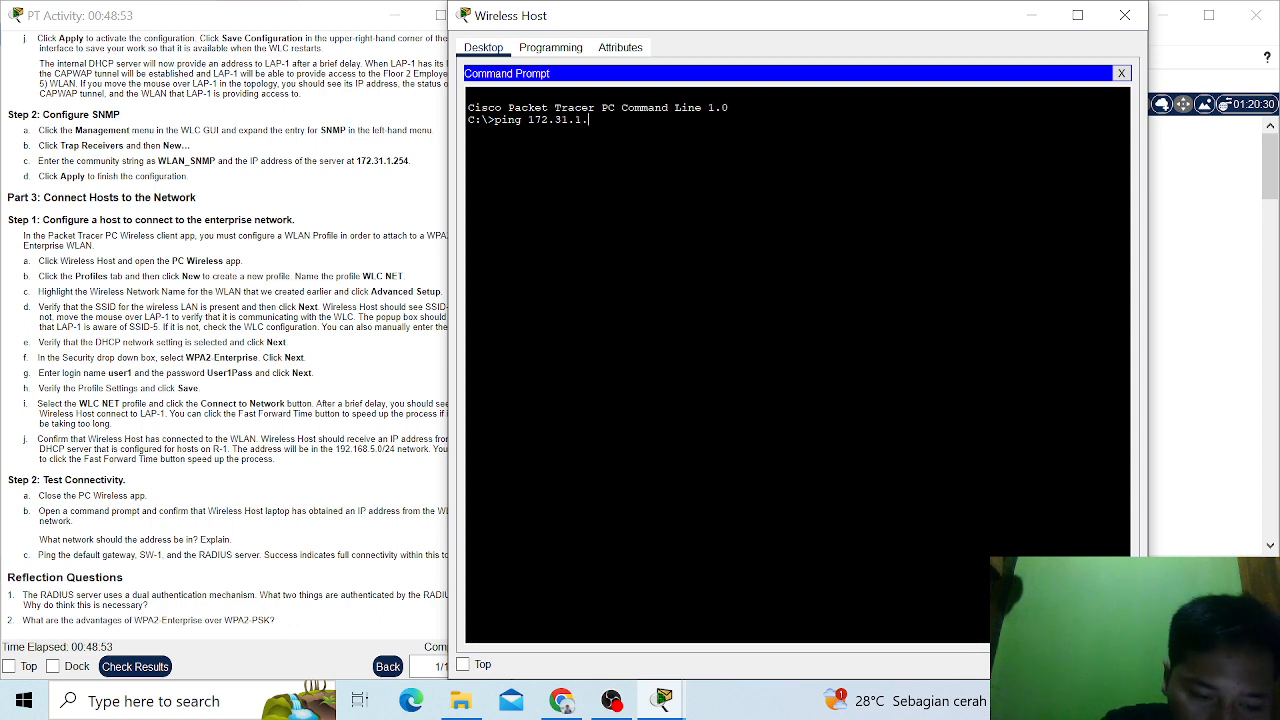
type("254")
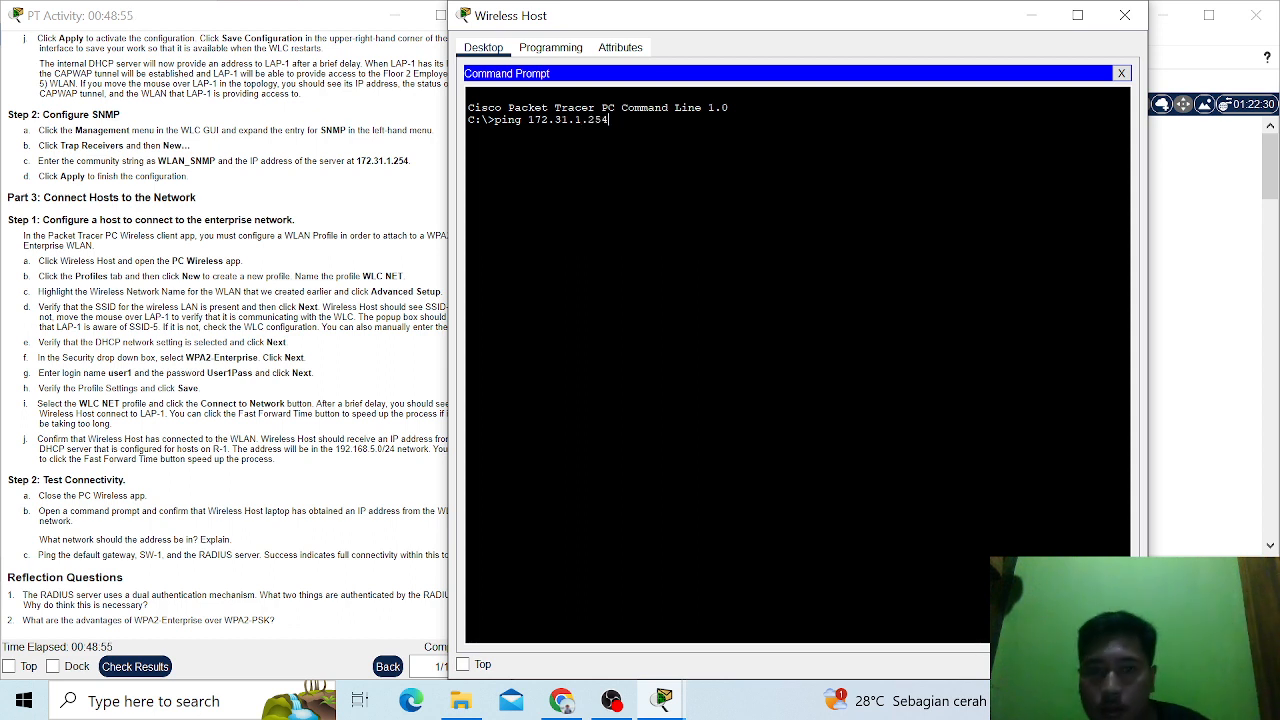
key("Return")
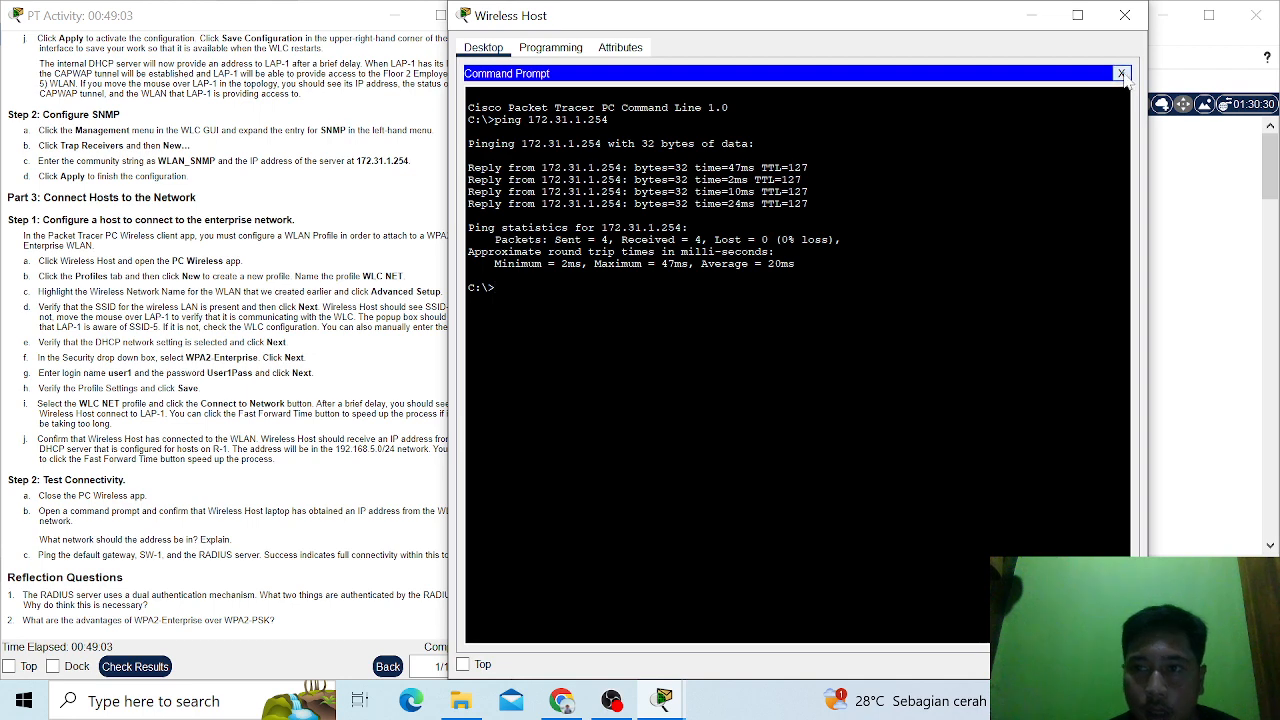
left_click(1121, 74)
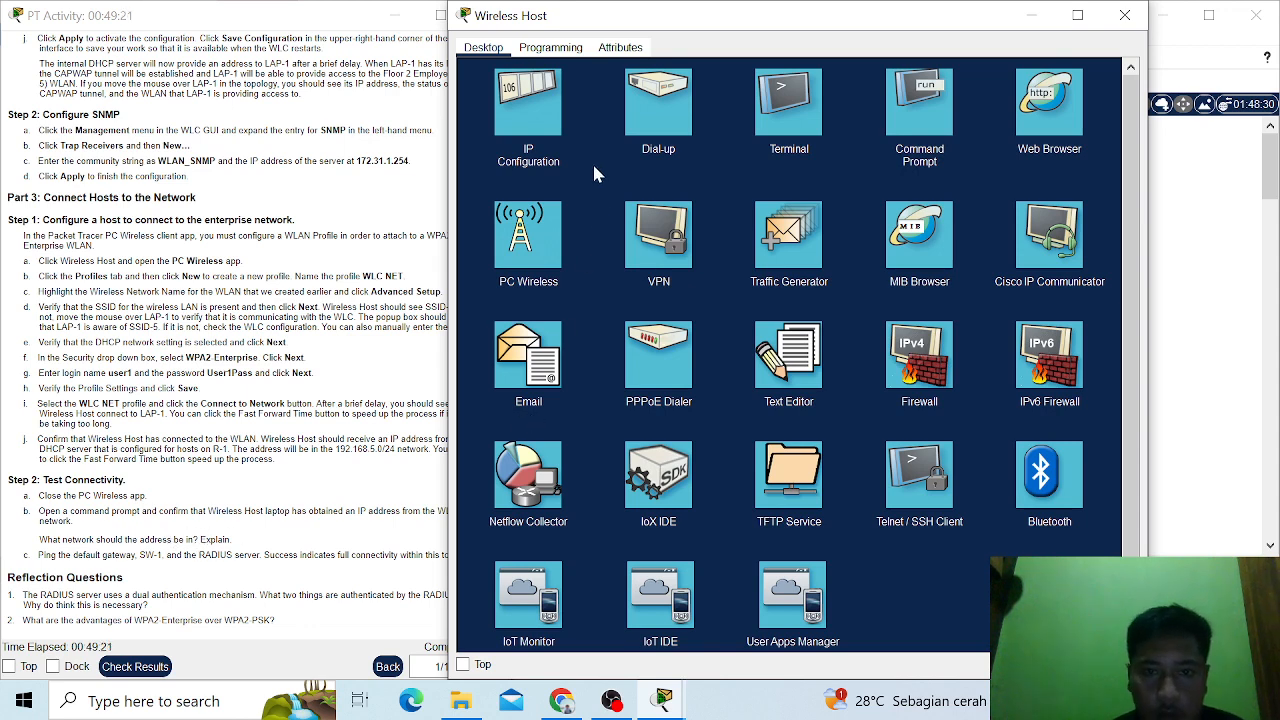
- Review Wireless Host's IP configuration and the ping output in its command prompt again
left_click(532, 120)
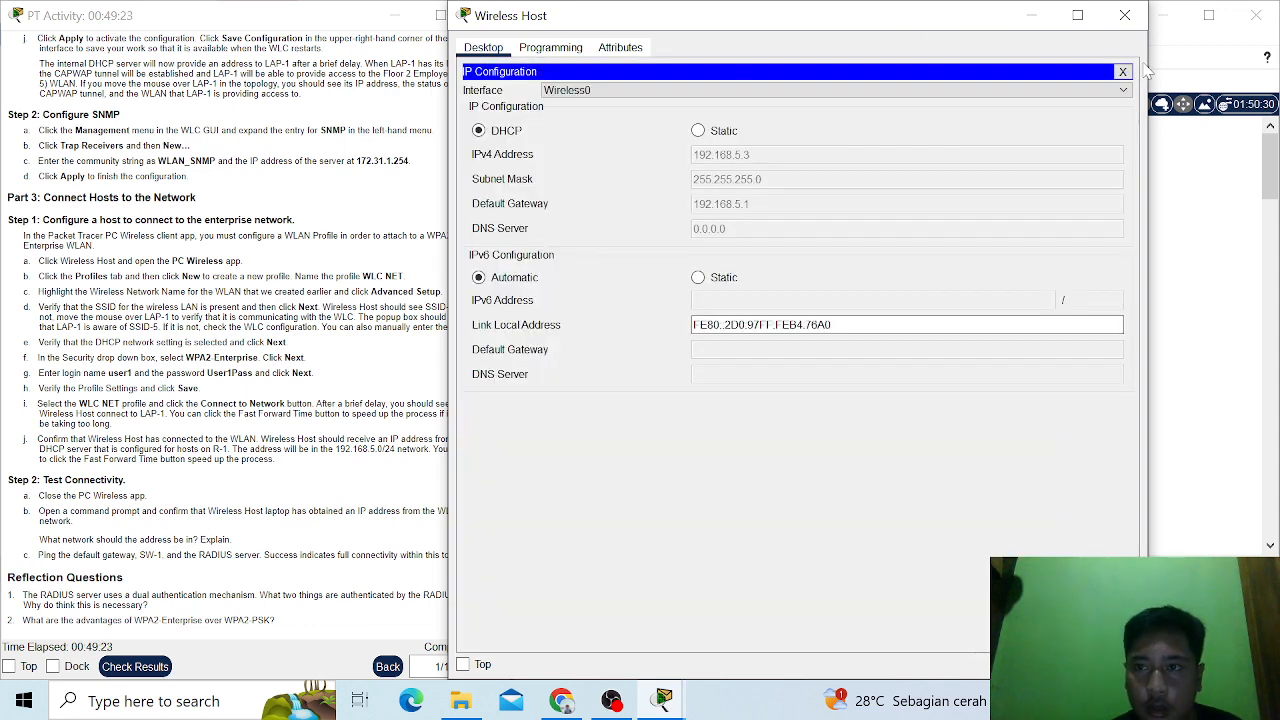
left_click(1122, 72)
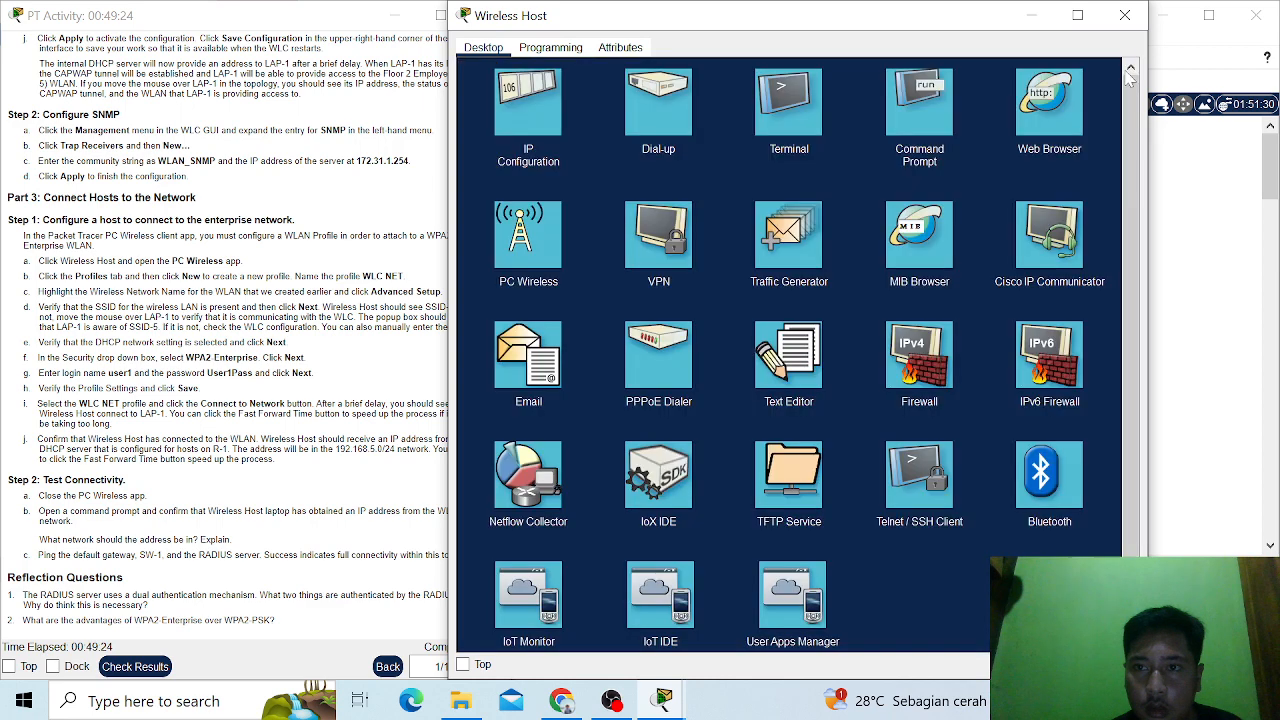
left_click(925, 105)
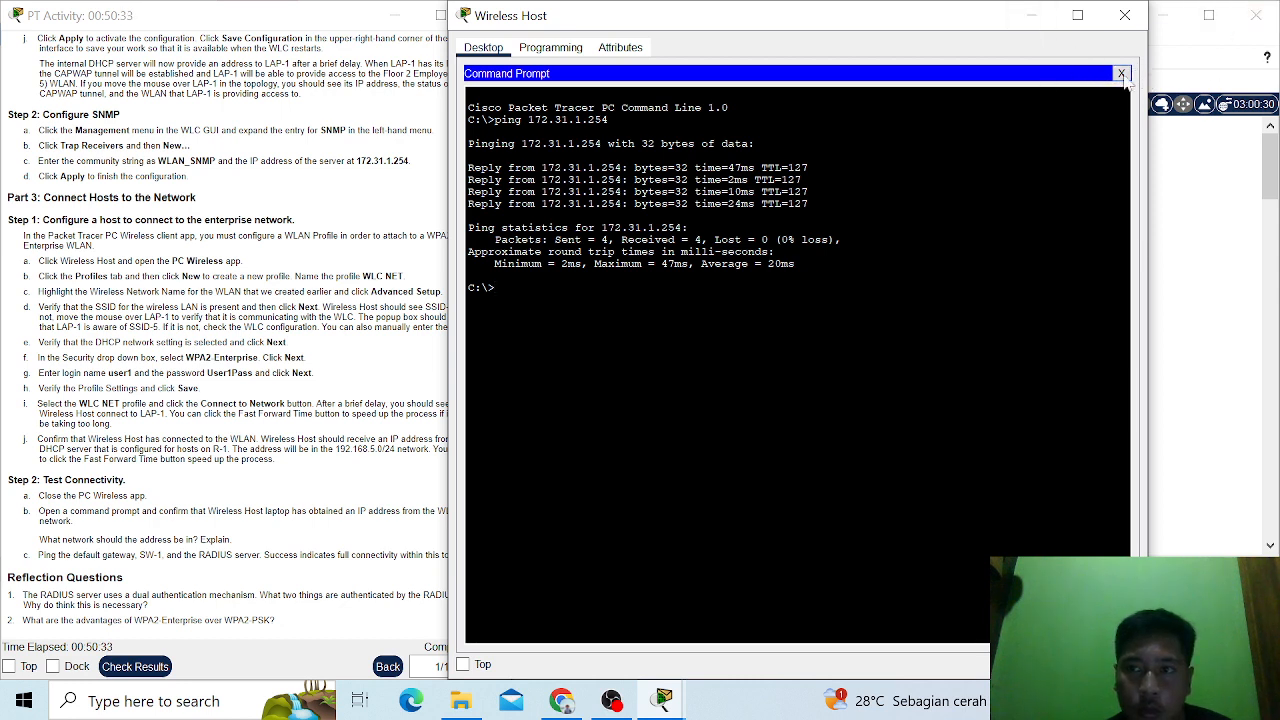
left_click(1121, 73)
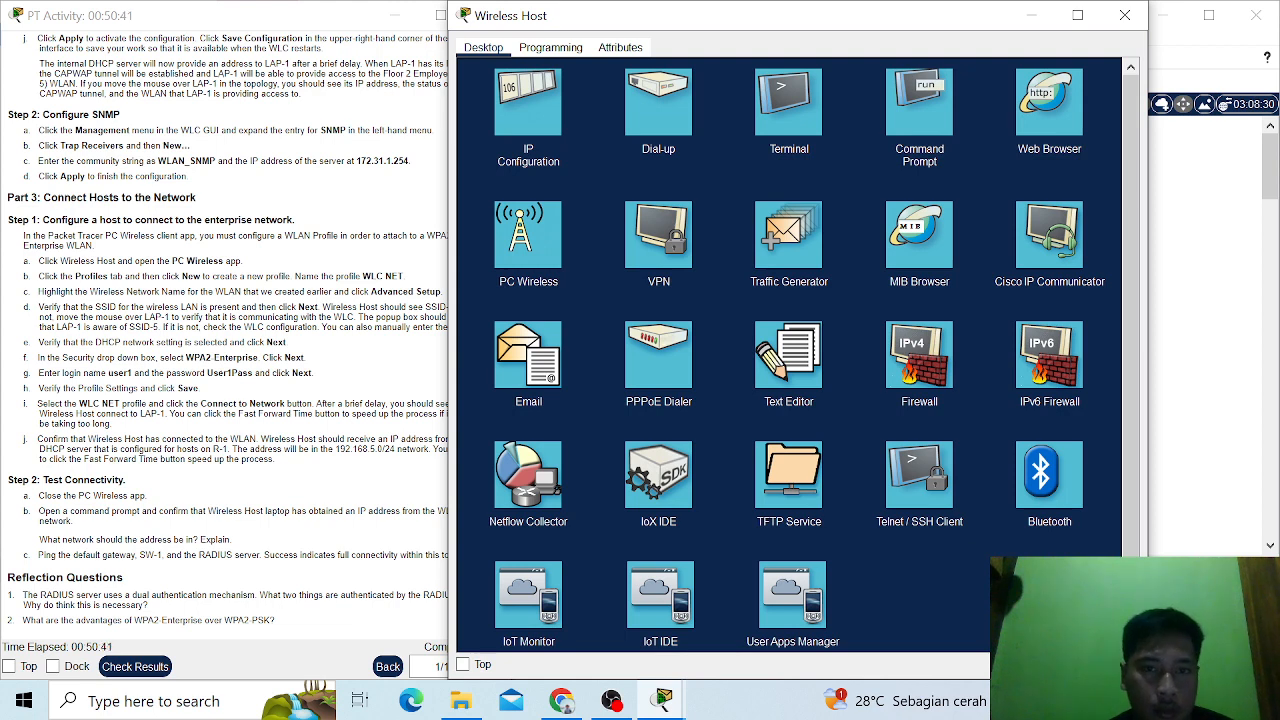
left_click(530, 110)
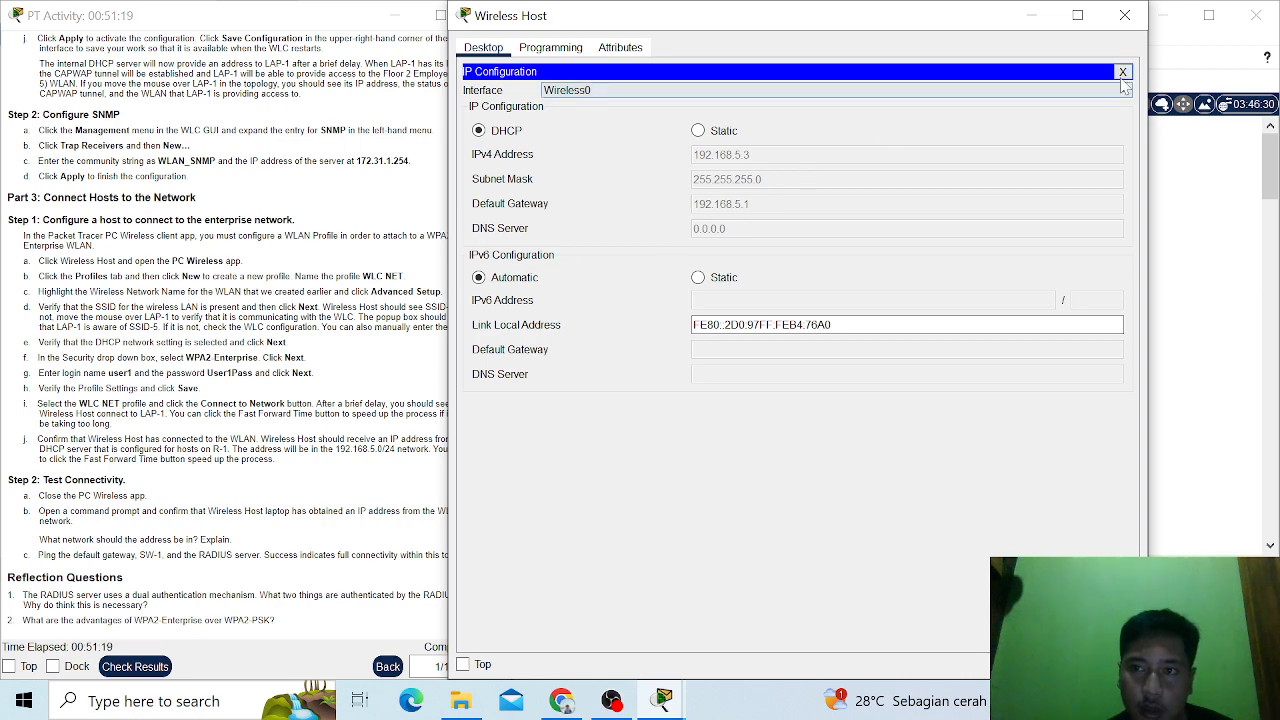
left_click(1123, 73)
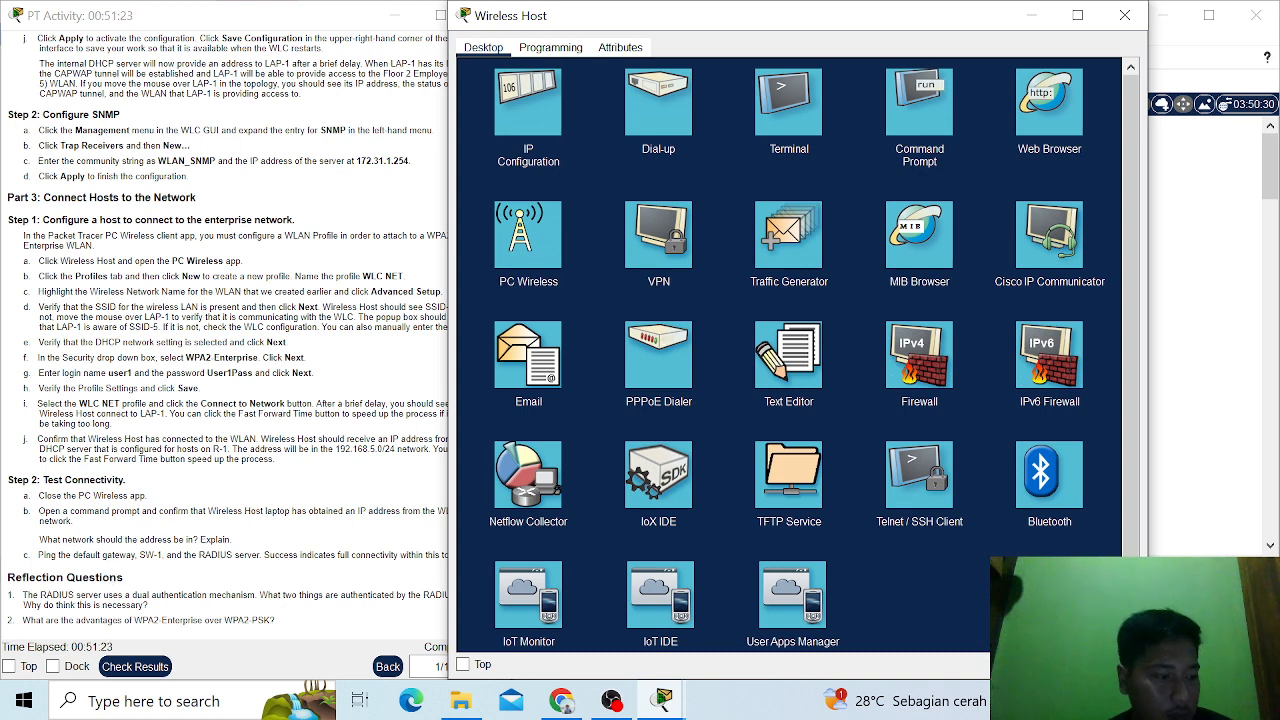
left_click(925, 110)
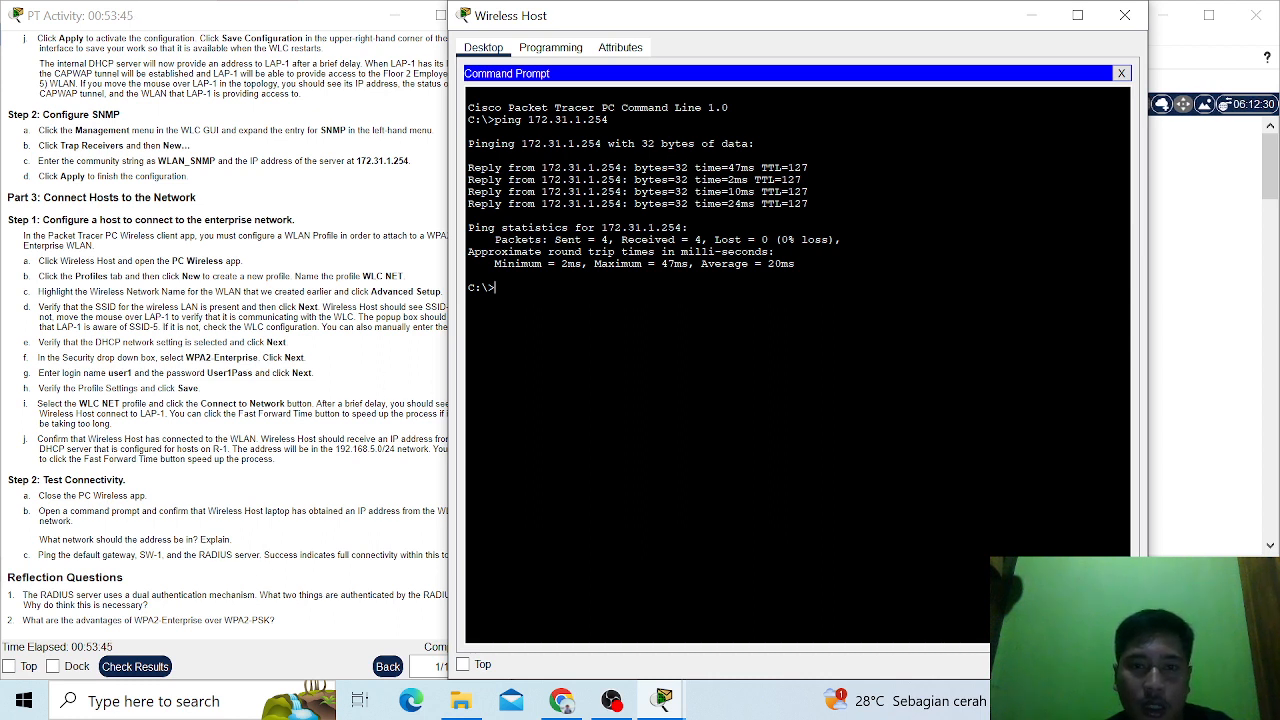
- Minimize the Wireless Host window and straighten the topology by aligning RADIUS Server over R-1, and Admin PC and LAP-1 with SW-1
left_click(1045, 16)
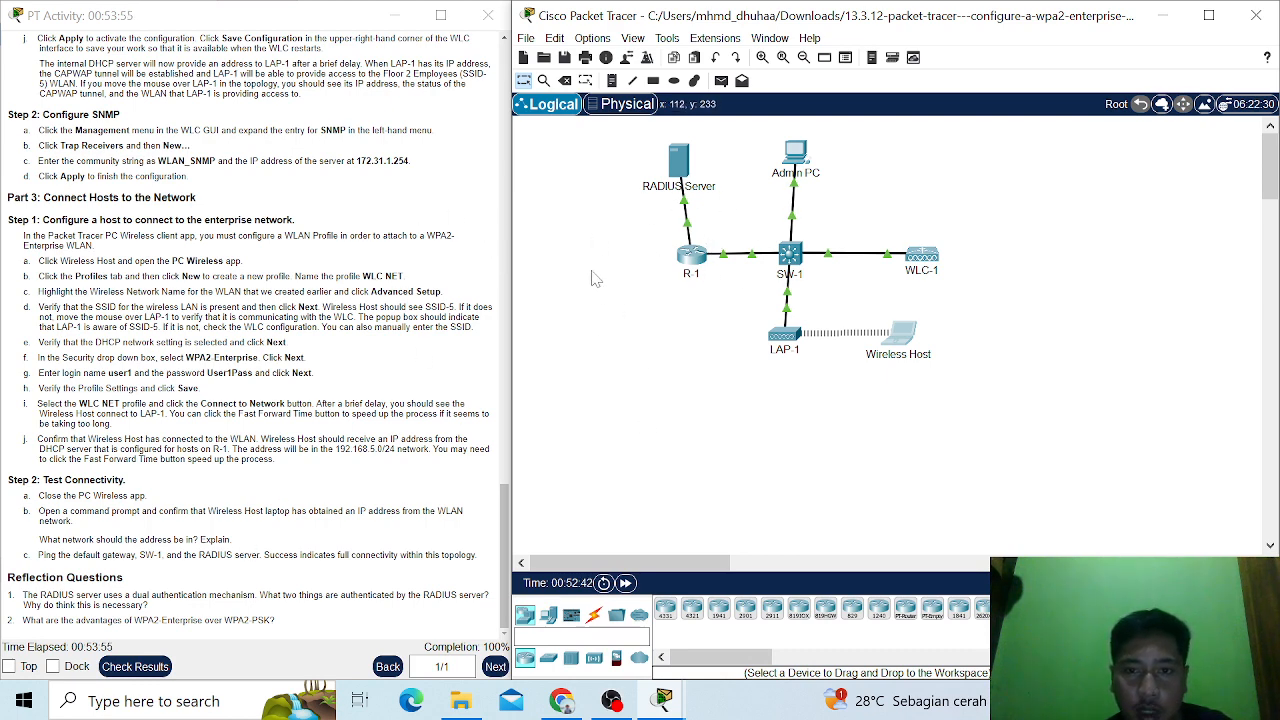
left_click_drag(680, 164, 694, 168)
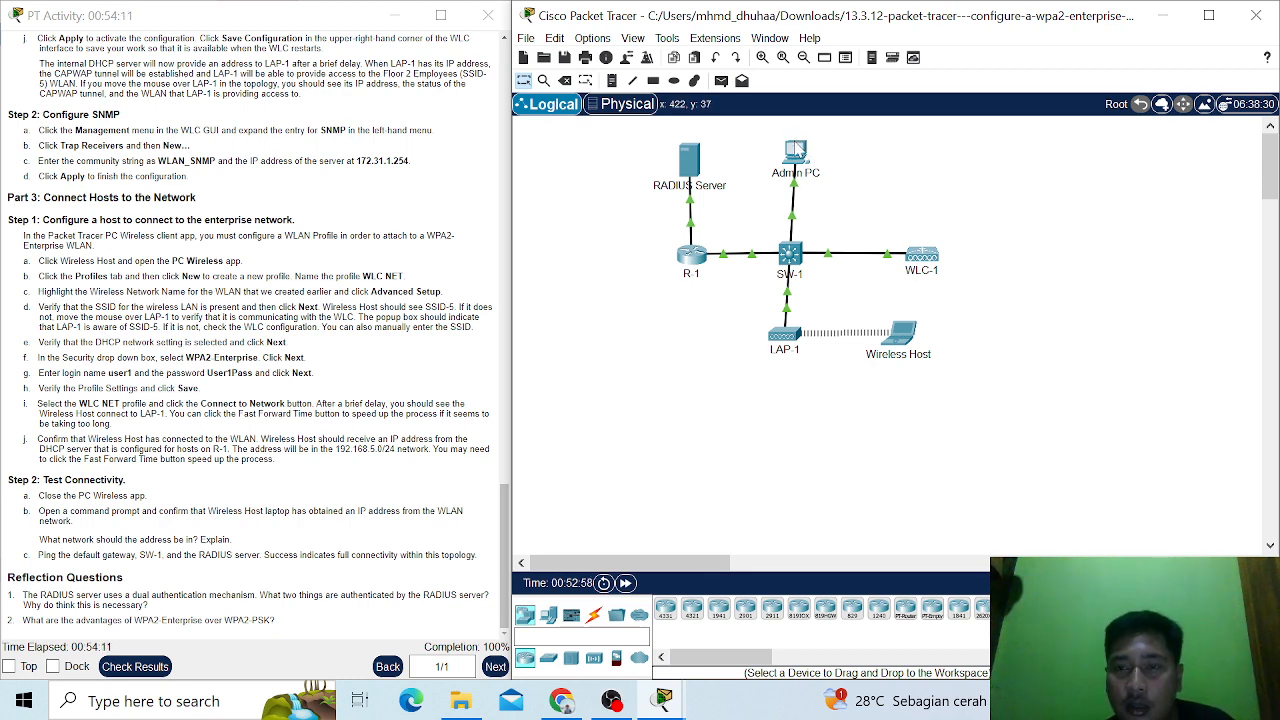
mouse_move(798, 149)
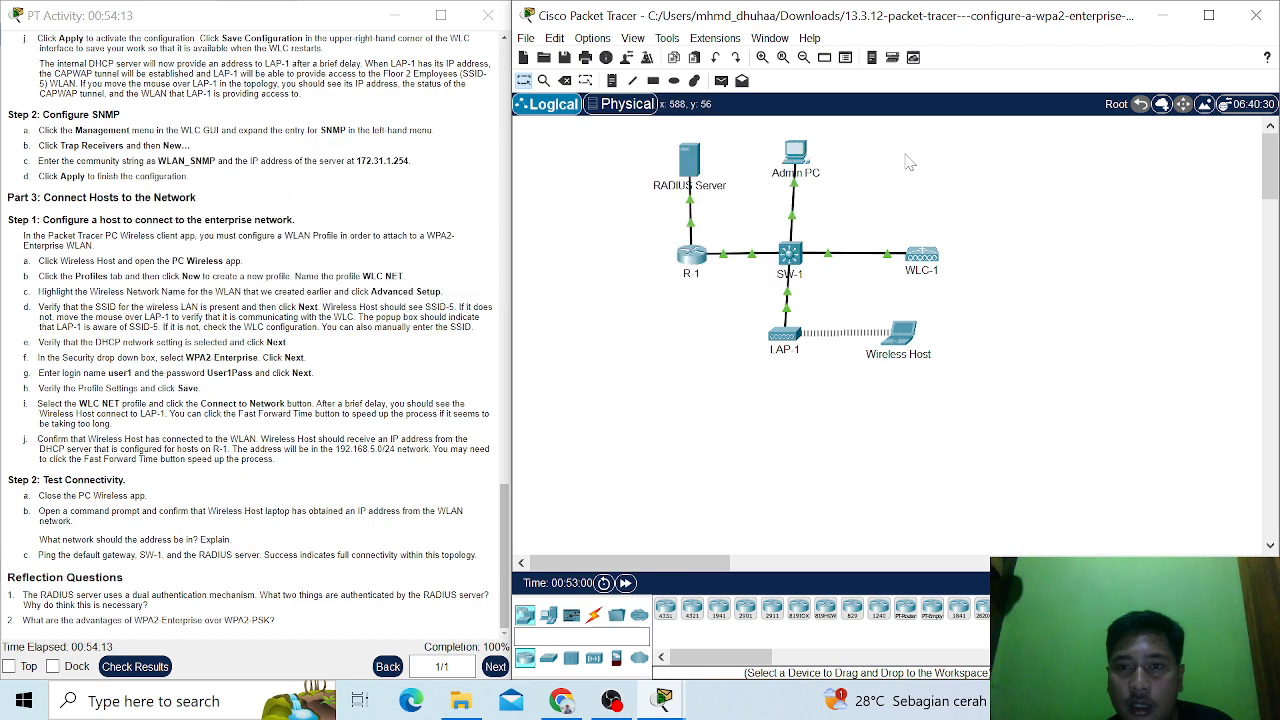
left_click_drag(802, 151, 794, 149)
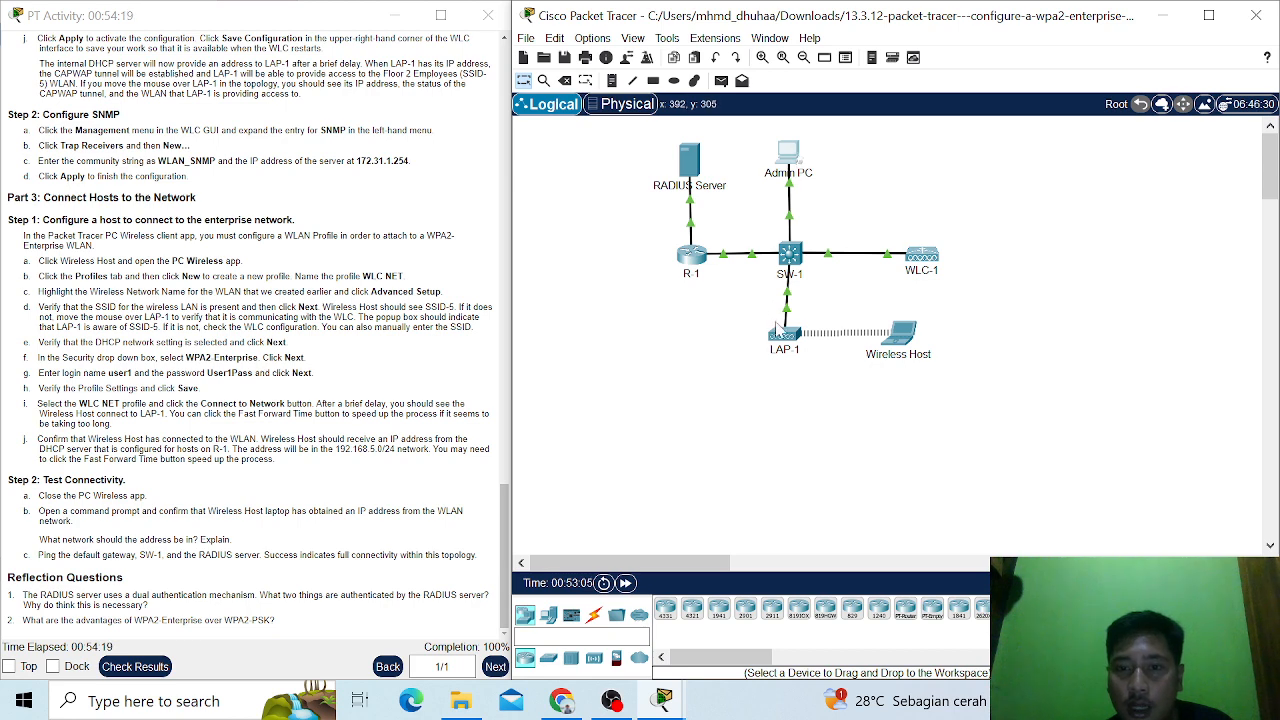
left_click_drag(783, 336, 791, 336)
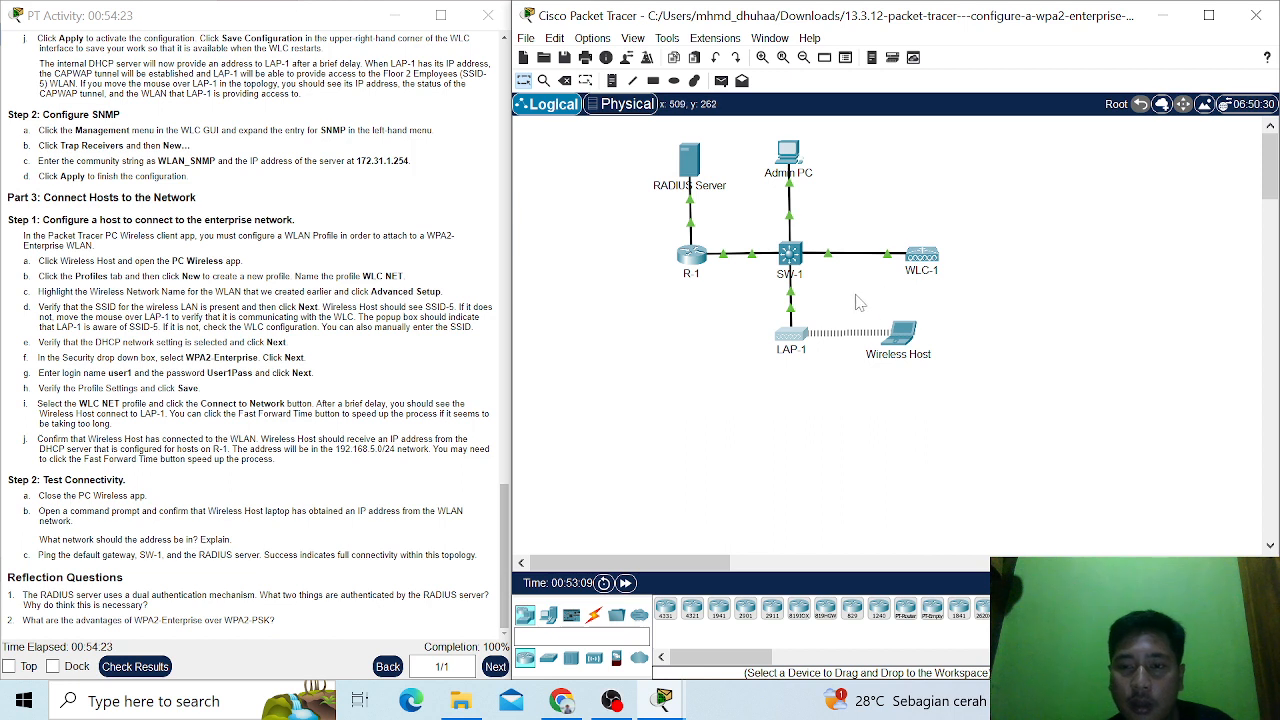